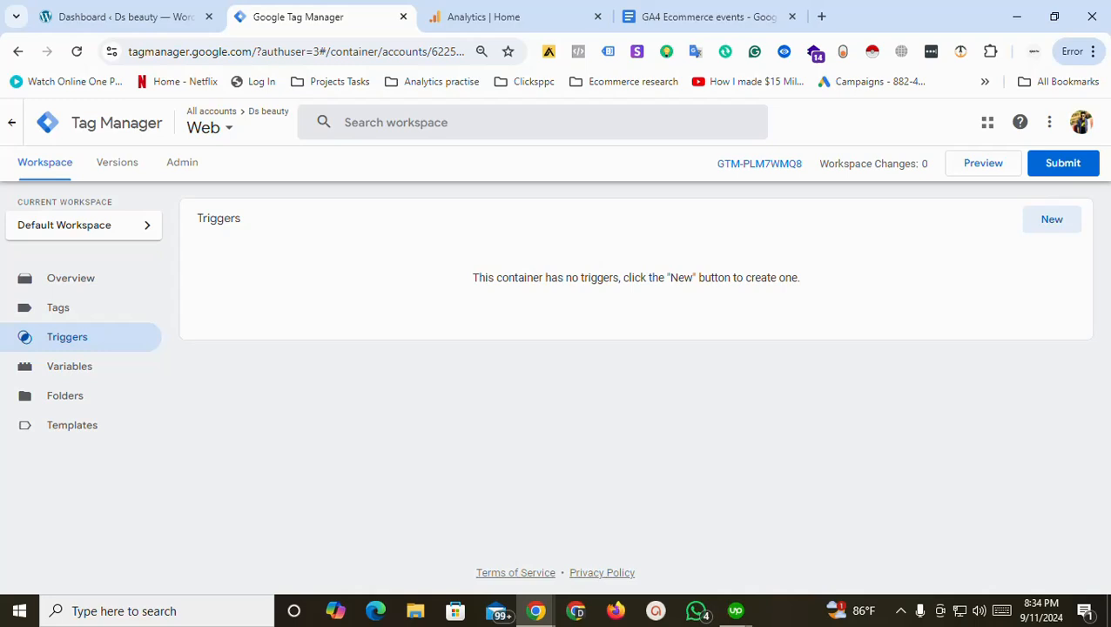
Switch to the WordPress admin of Ds beauty and open its installed plugins page.
click(54, 12)
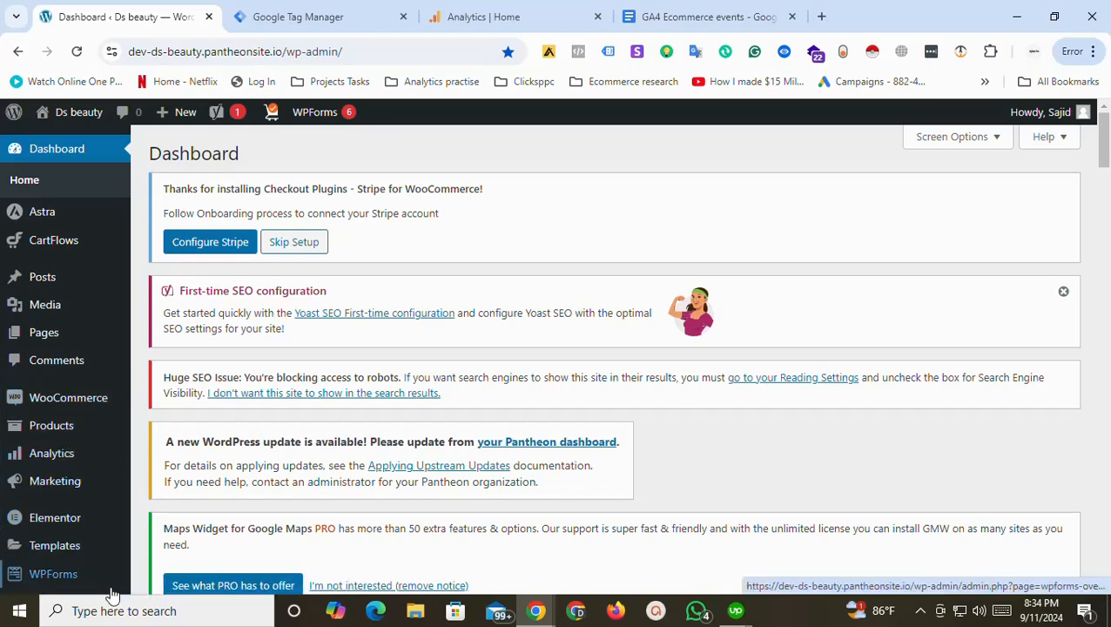
mouse_move(84, 574)
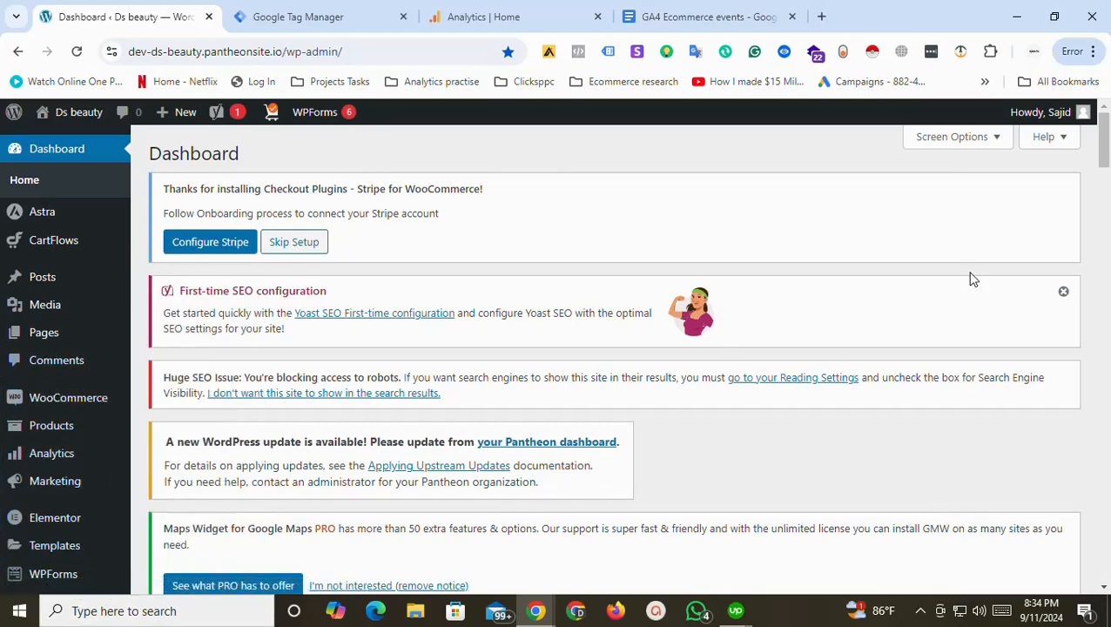
drag(1106, 161, 1107, 219)
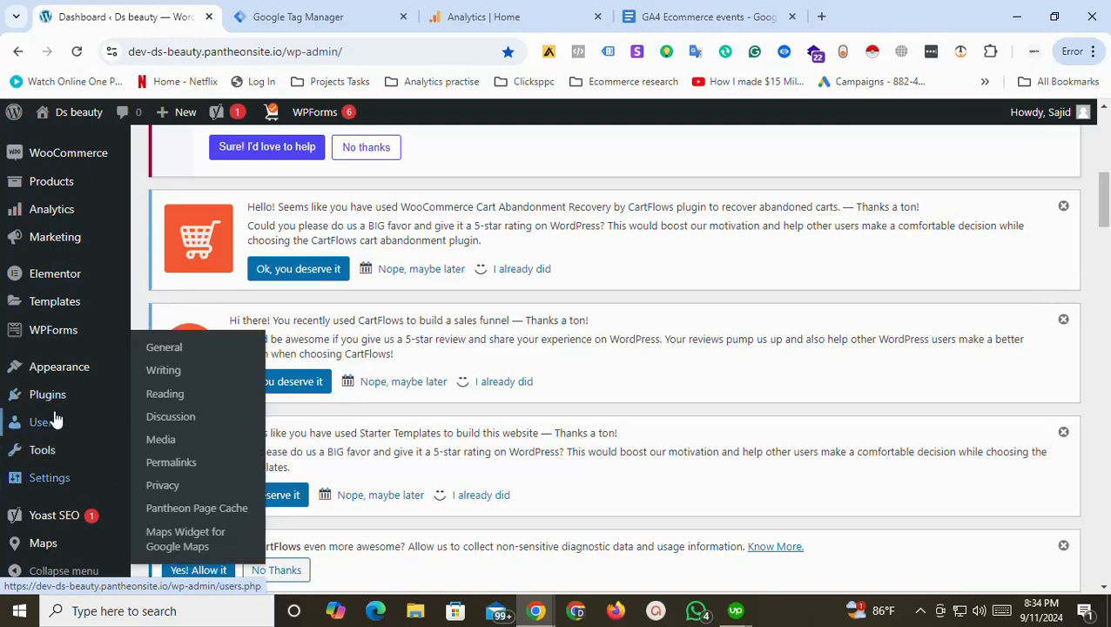
scroll(49, 397, up, 4)
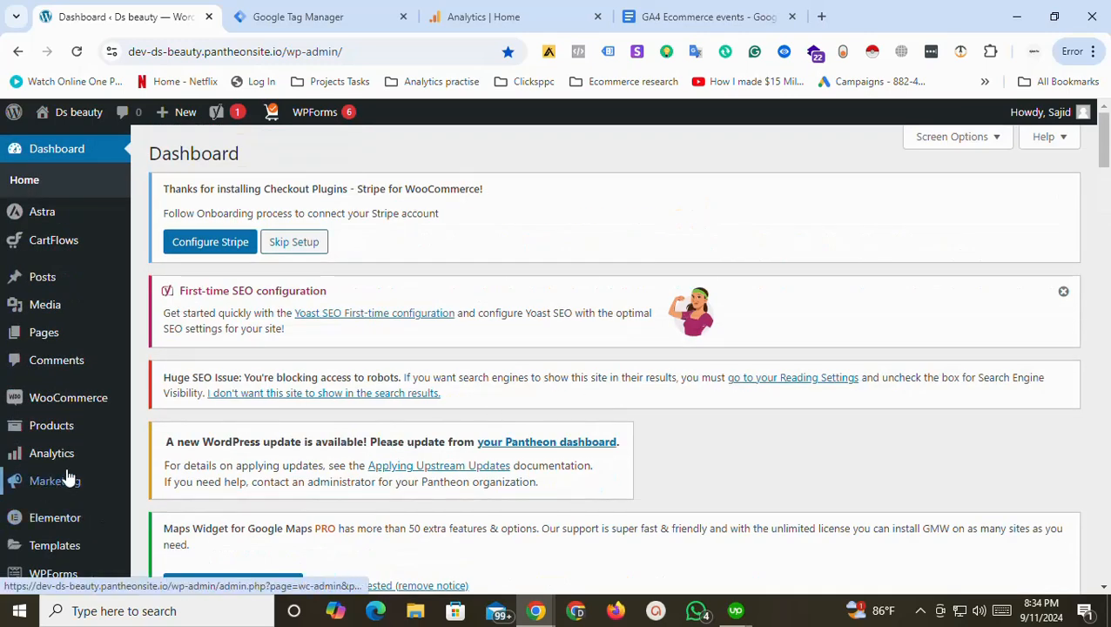
scroll(69, 488, down, 6)
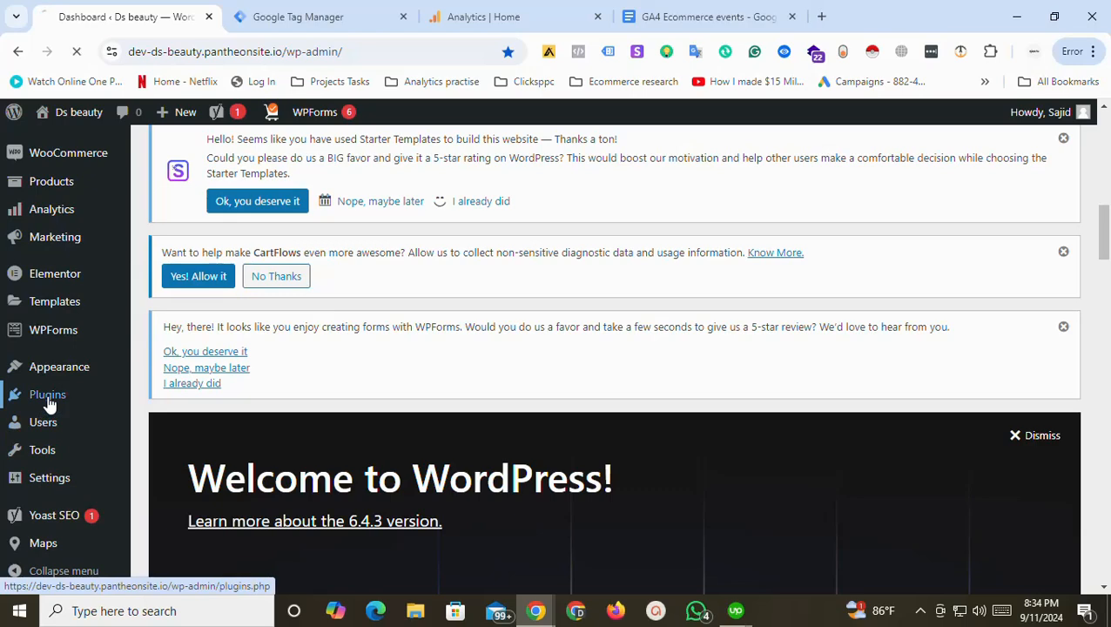
click(49, 399)
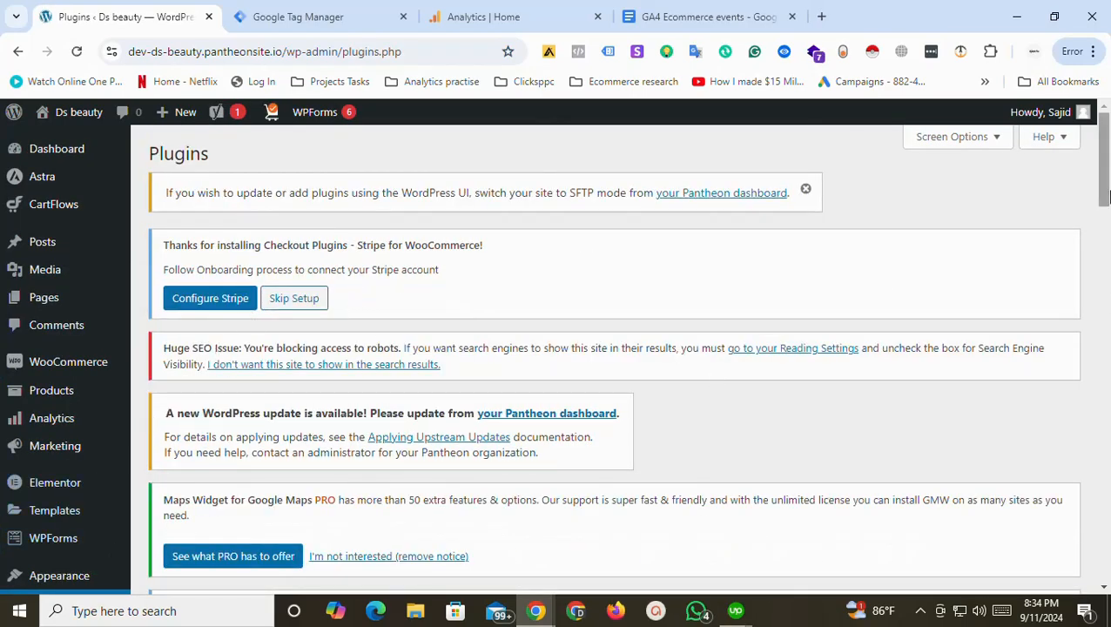
Search the installed plugins for "gtm" and activate the GTM4WP plugin.
scroll(52, 522, down, 3)
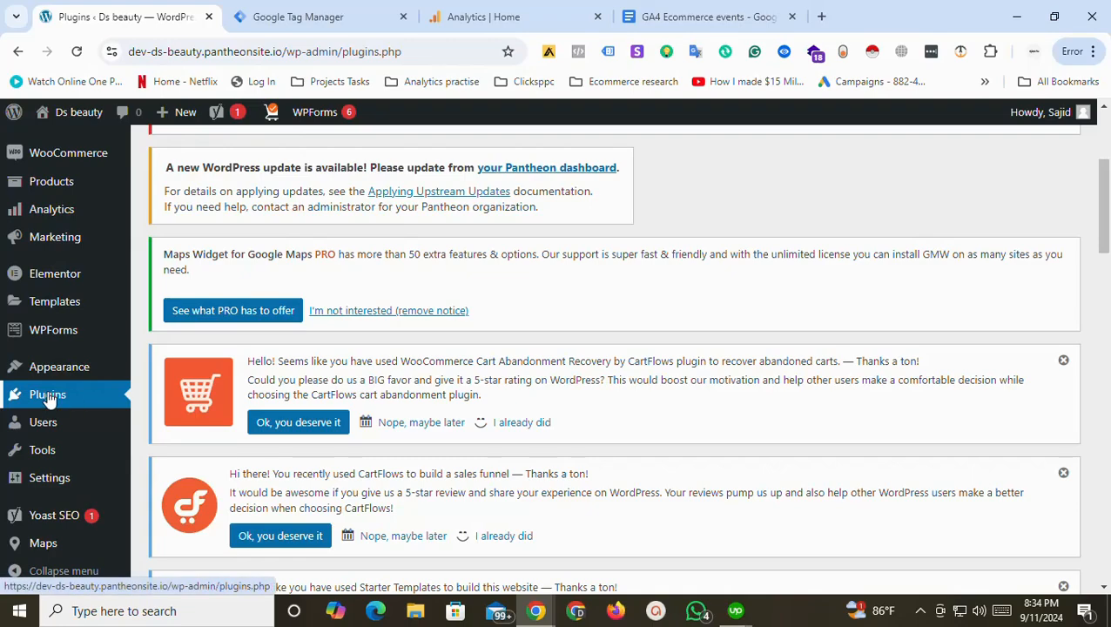
drag(1102, 241, 1105, 378)
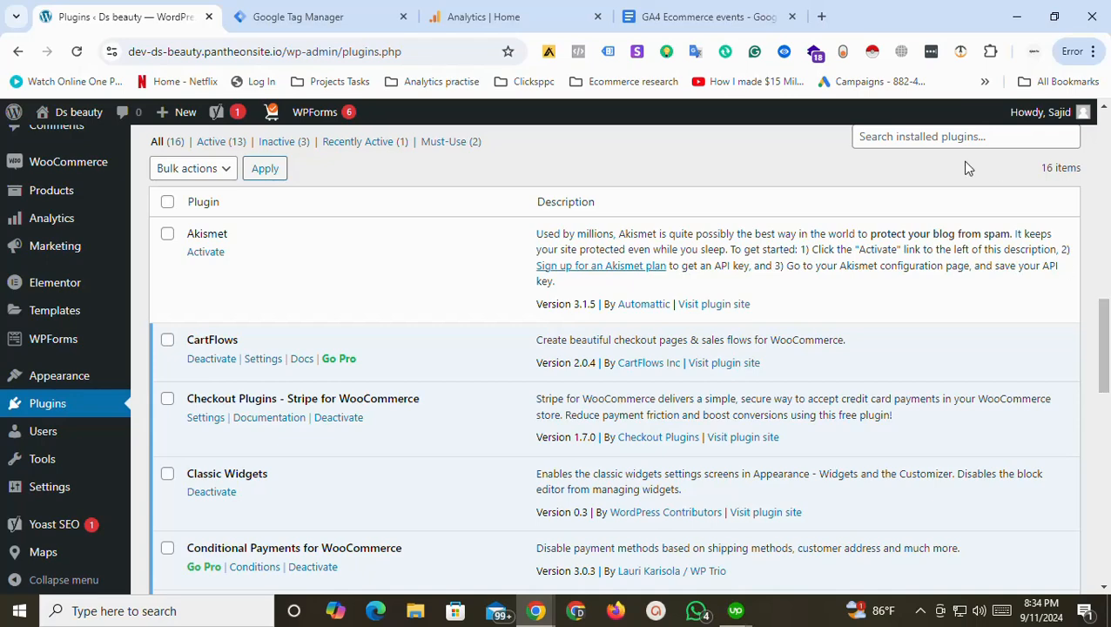
click(957, 139)
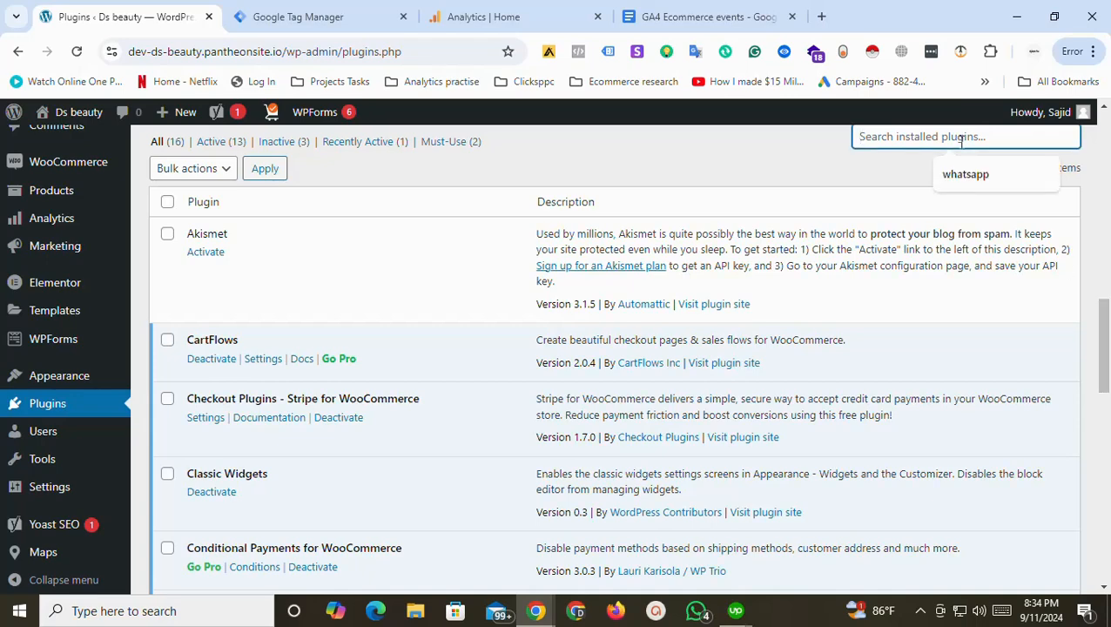
text(gtm)
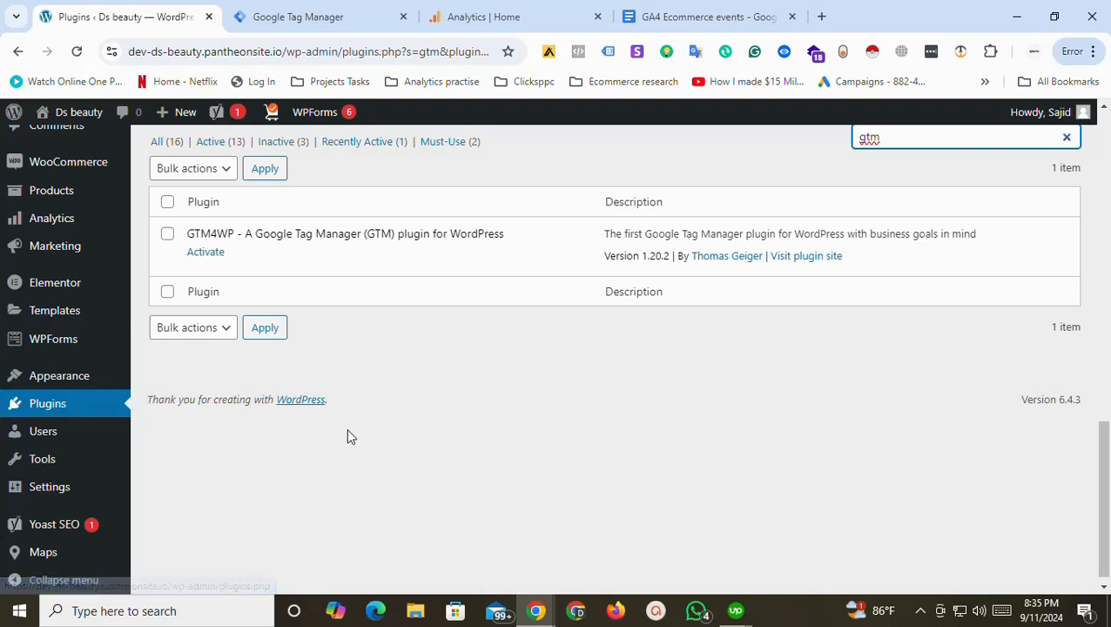
scroll(1101, 453, up, 1)
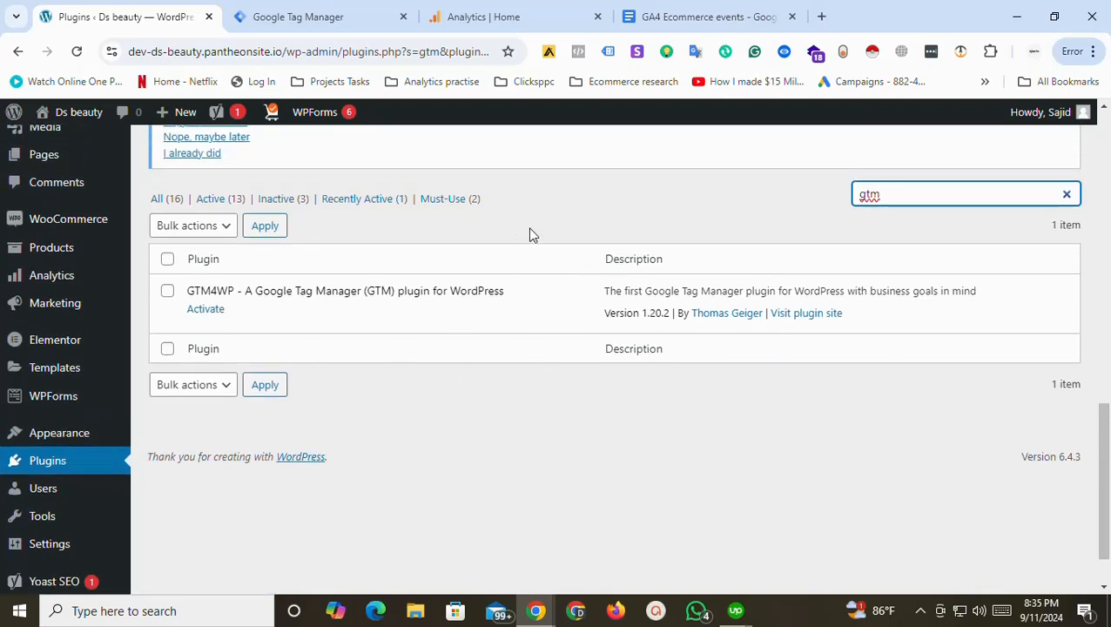
click(207, 310)
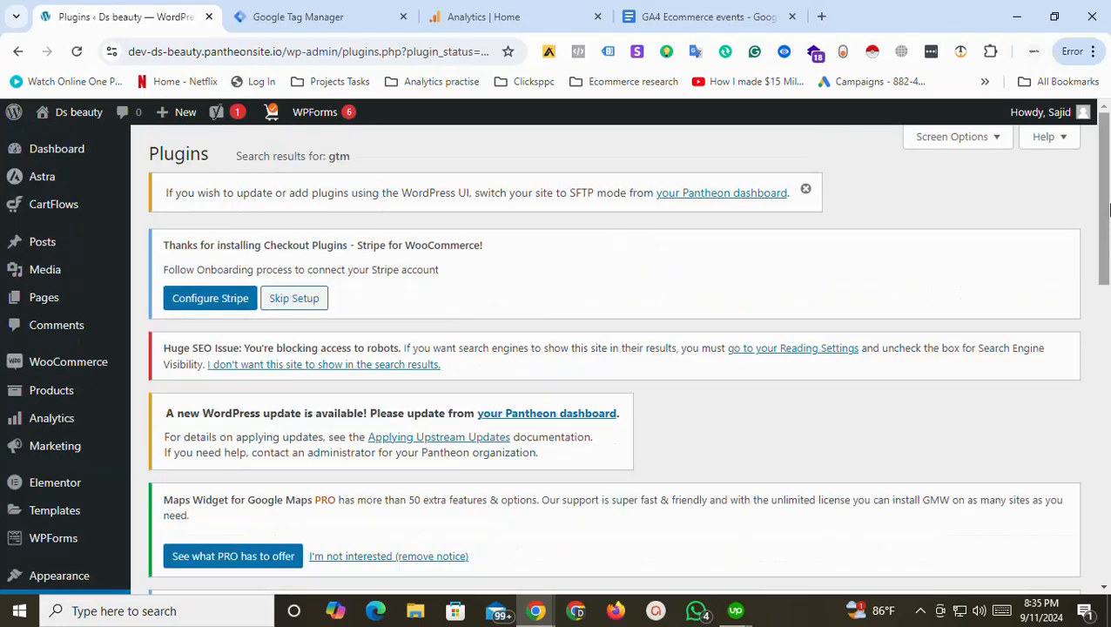
Open the GTM4WP plugin's settings at the Google Tag Manager ID option and dismiss the chat notification.
drag(1108, 209, 1108, 505)
click(208, 428)
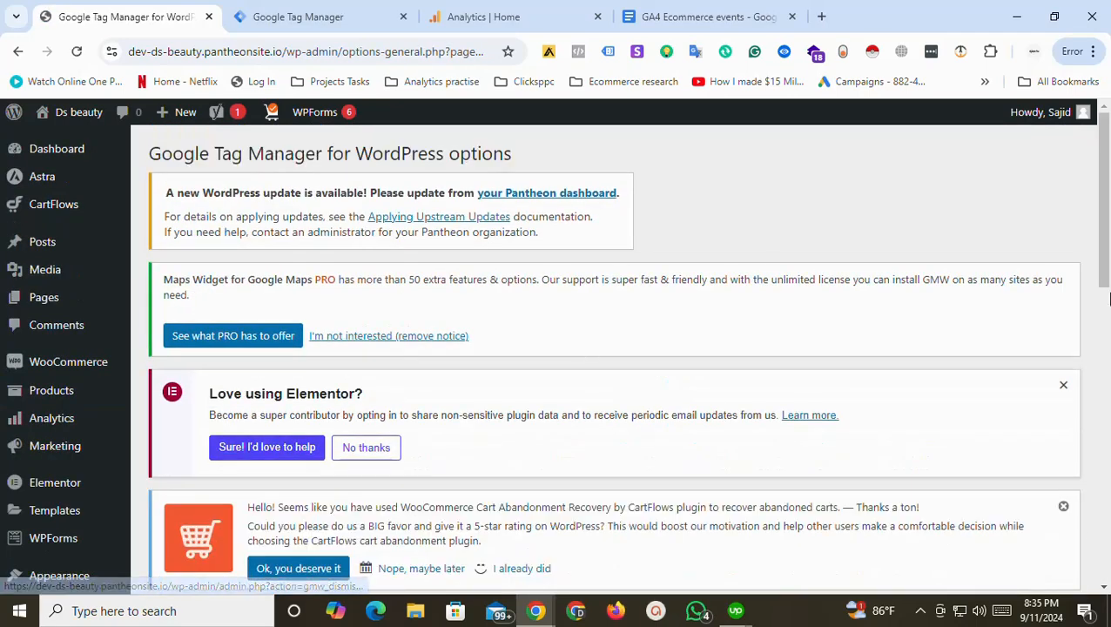
click(1108, 298)
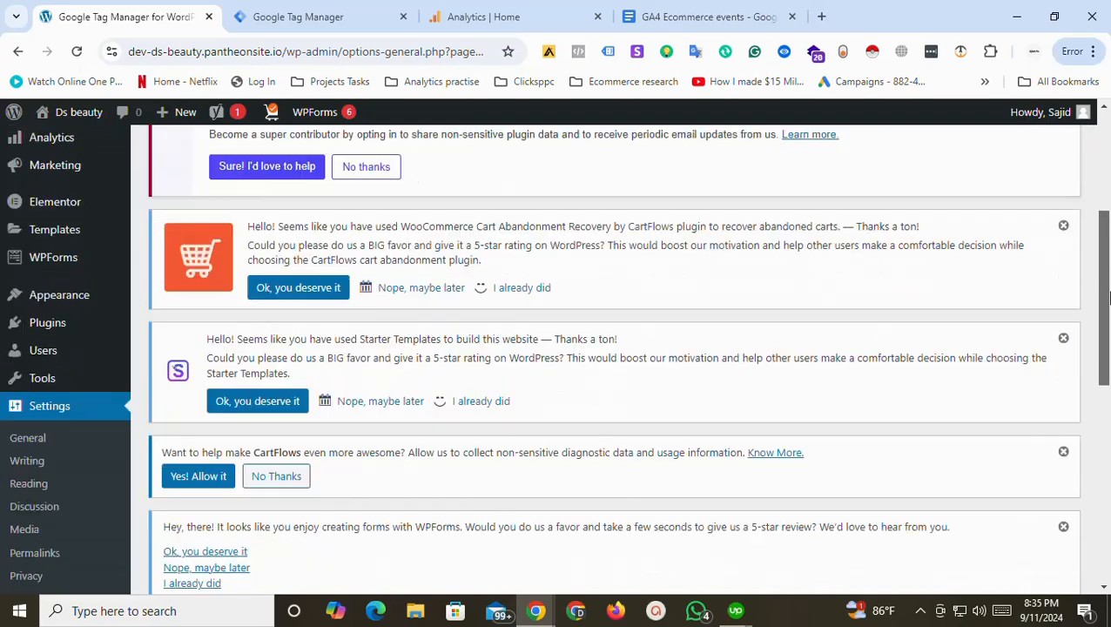
scroll(1108, 299, down, 2)
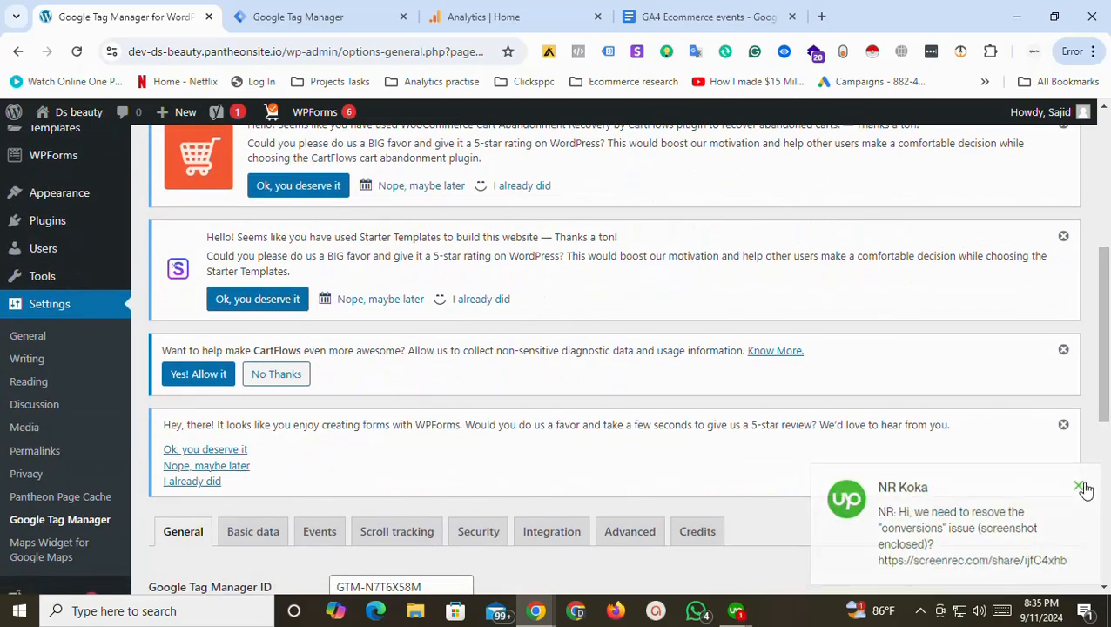
click(1079, 485)
drag(1106, 377, 1108, 470)
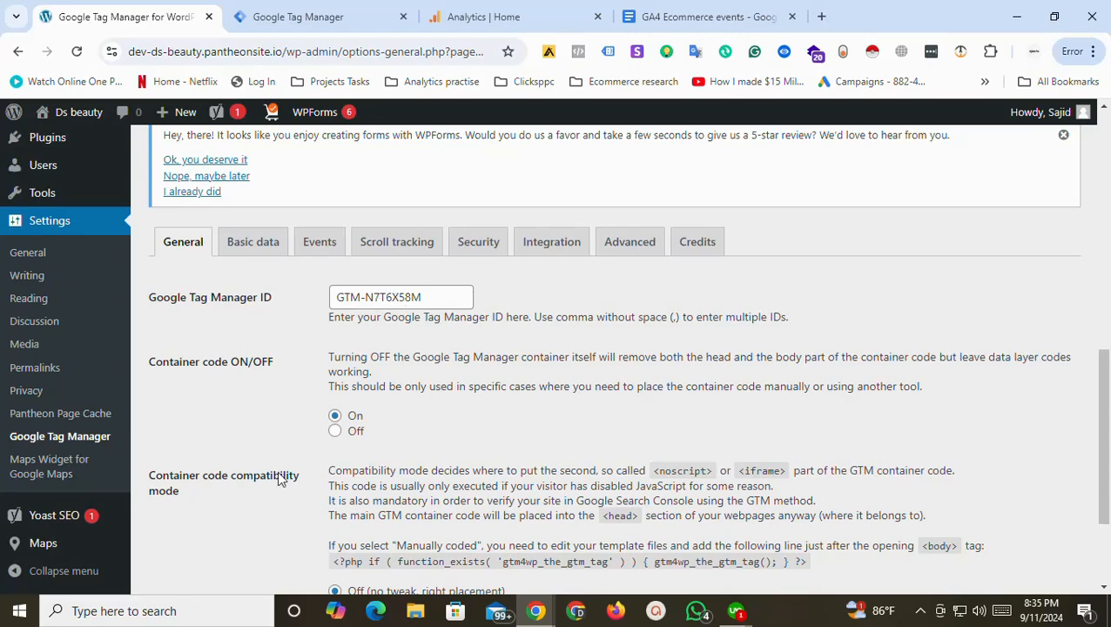
Copy the part after "GTM-" of the container ID from the install code of the Ds beauty container in Google Tag Manager.
click(311, 11)
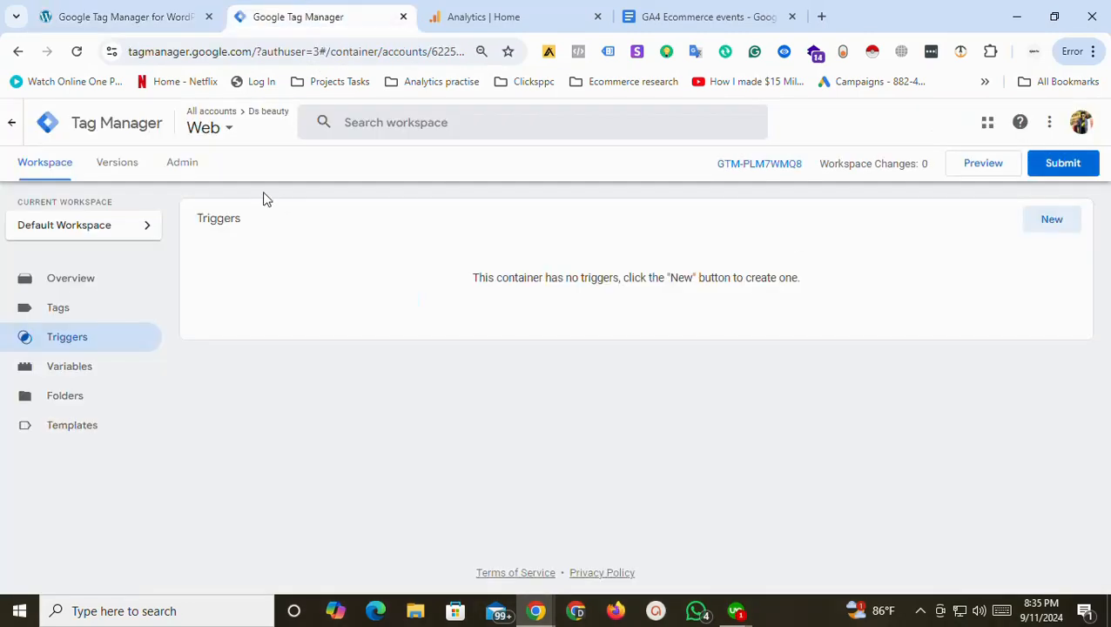
click(774, 163)
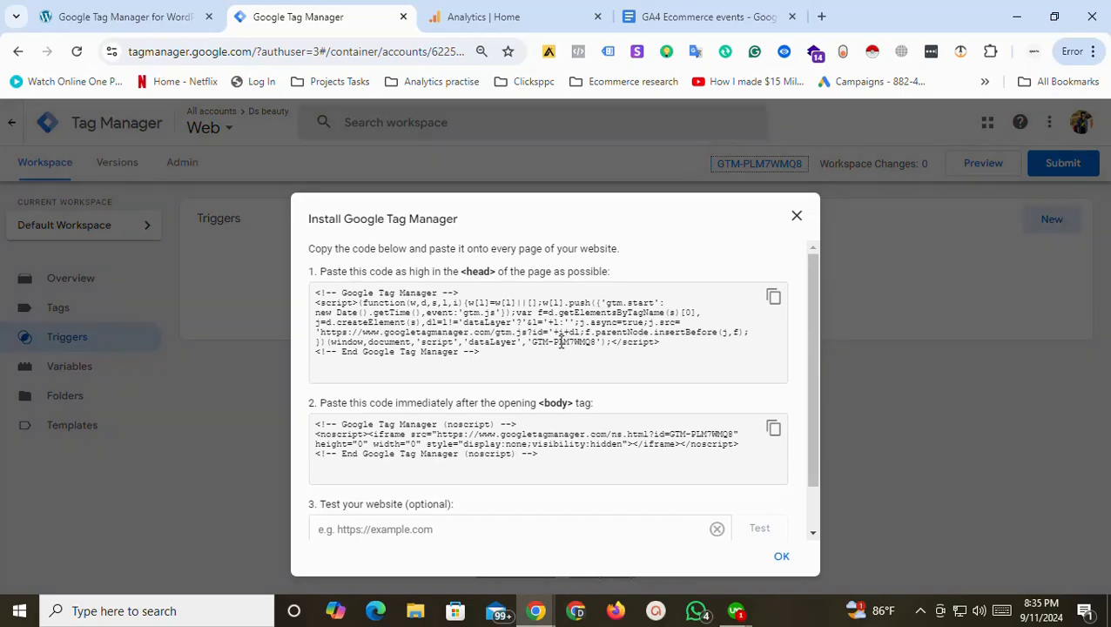
double_click(572, 343)
key(ctrl+c)
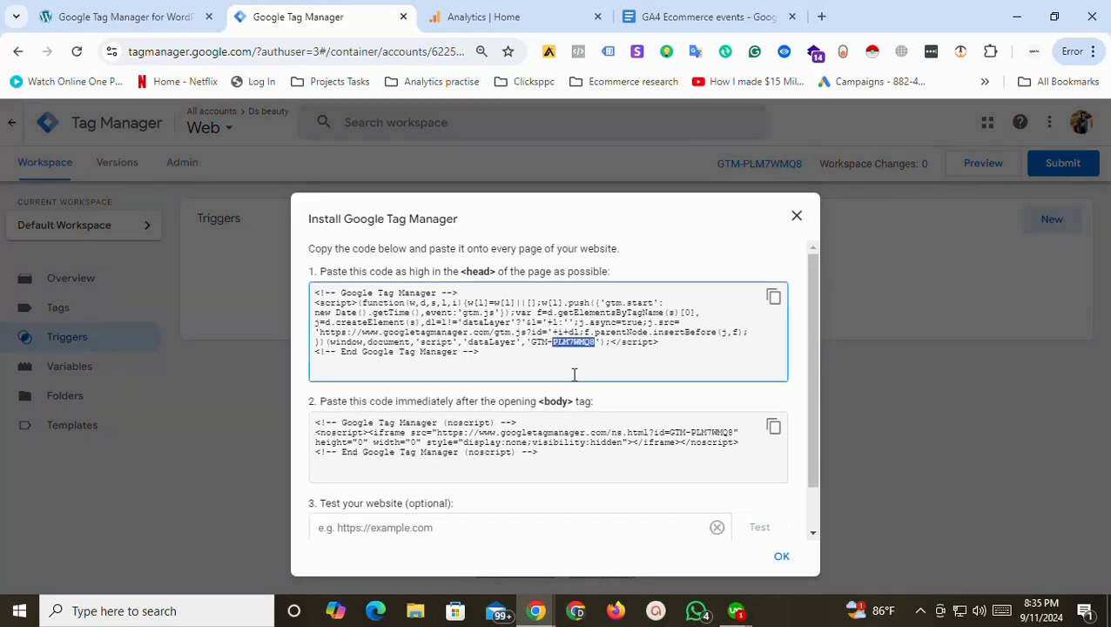
Set the Google Tag Manager ID to GTM-PLM7WMQ8 in the WordPress plugin options and save the changes.
key(ctrl+shift+Tab)
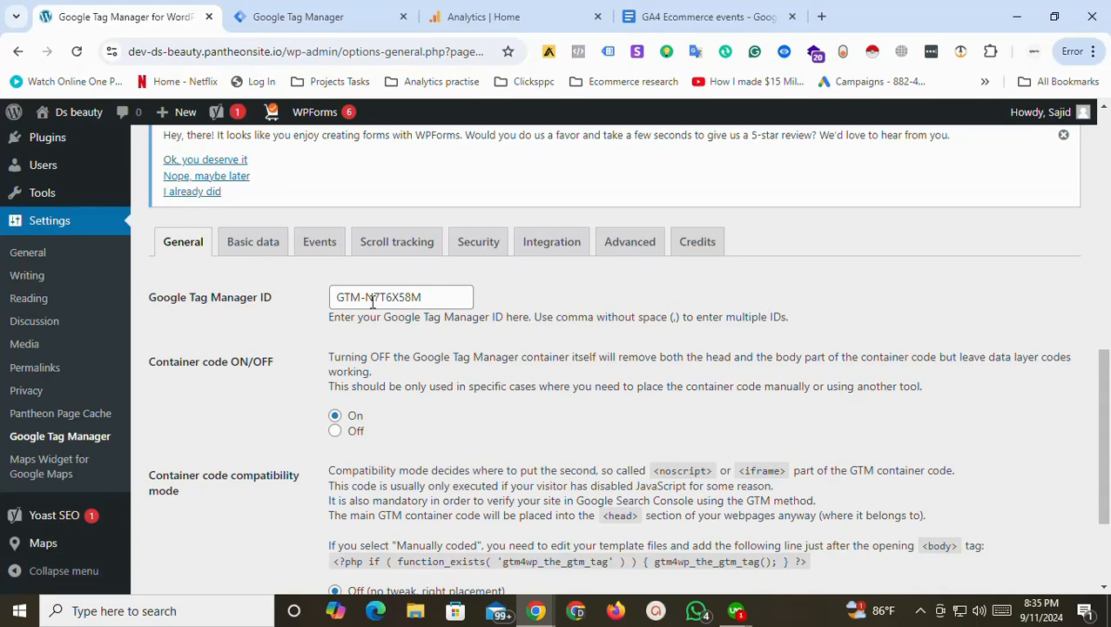
drag(366, 301, 457, 300)
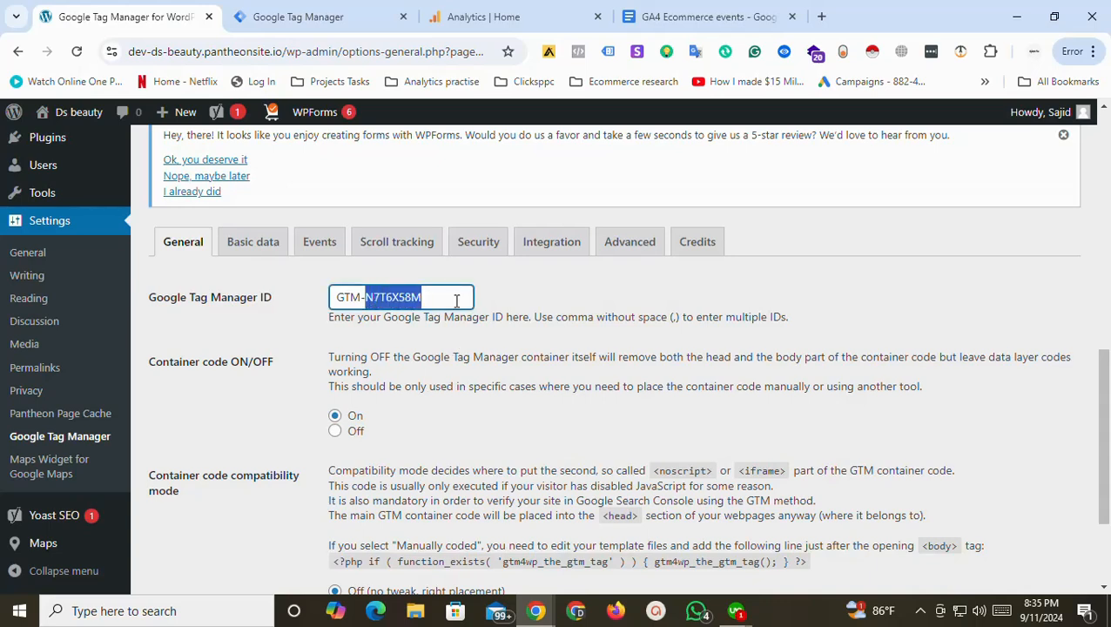
key(ctrl+v)
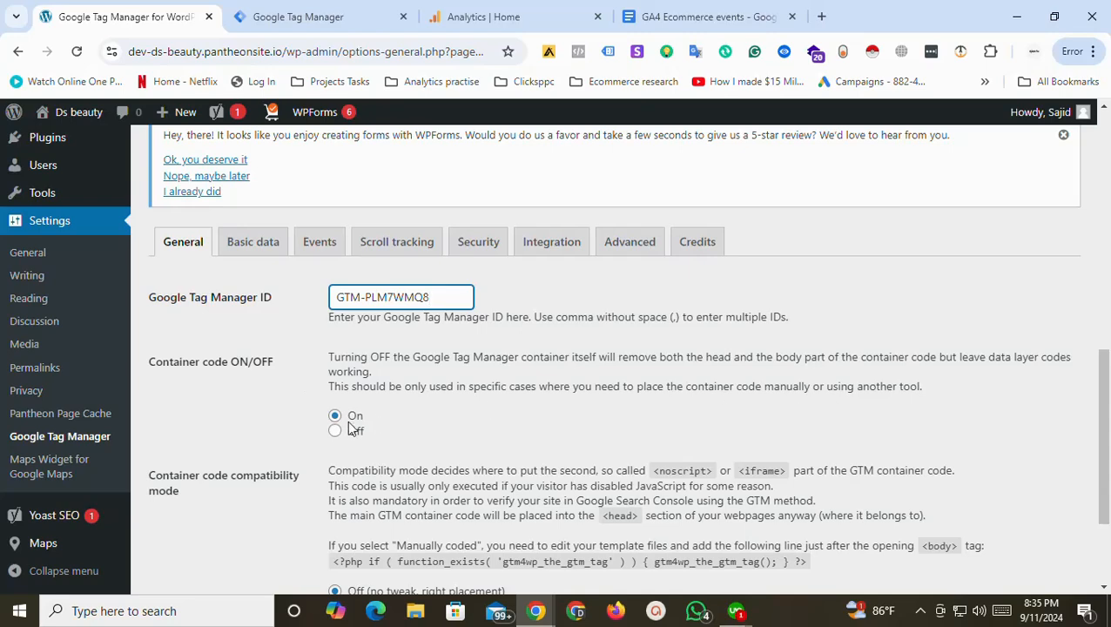
scroll(418, 425, down, 3)
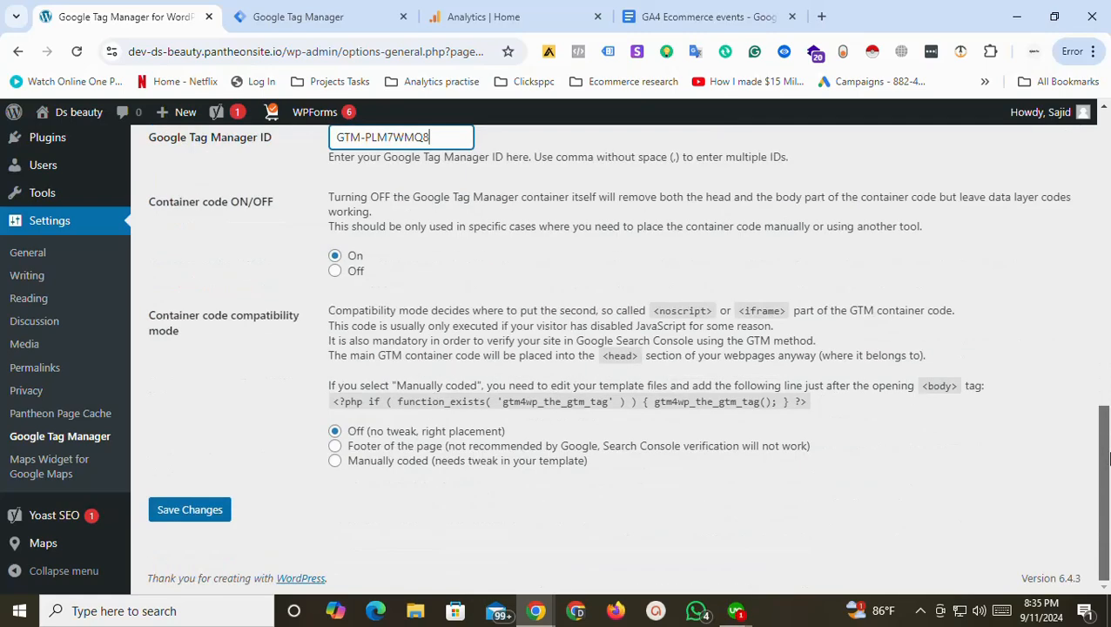
click(201, 507)
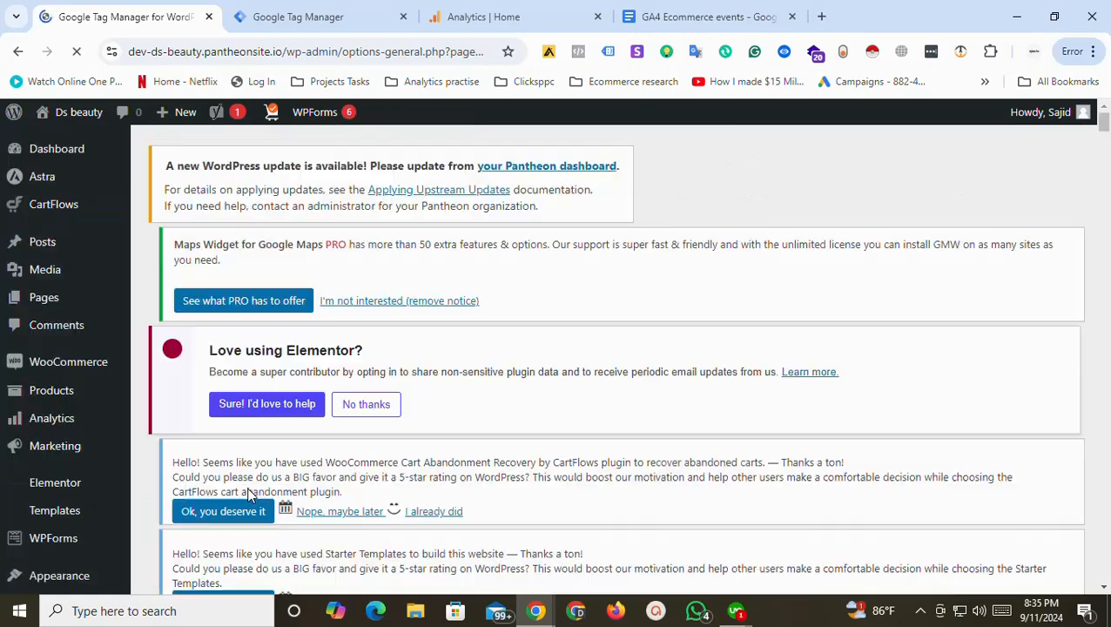
Open the WooCommerce integration settings of the Google Tag Manager plugin.
drag(1105, 259, 1109, 442)
scroll(1109, 441, down, 6)
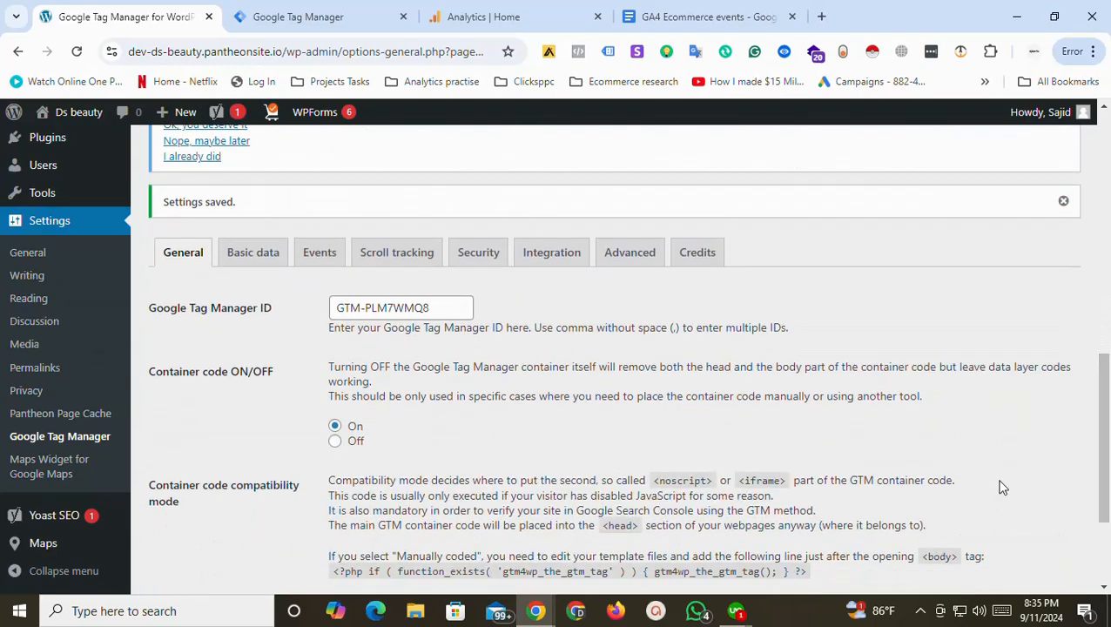
scroll(1109, 450, up, 1)
scroll(1109, 450, up, 2)
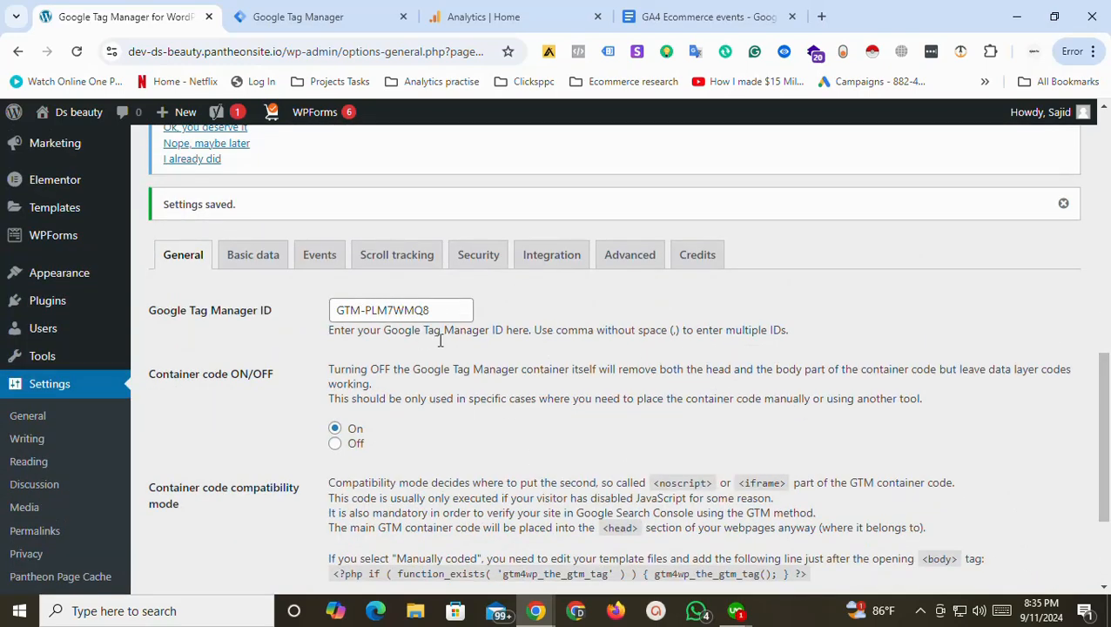
click(552, 261)
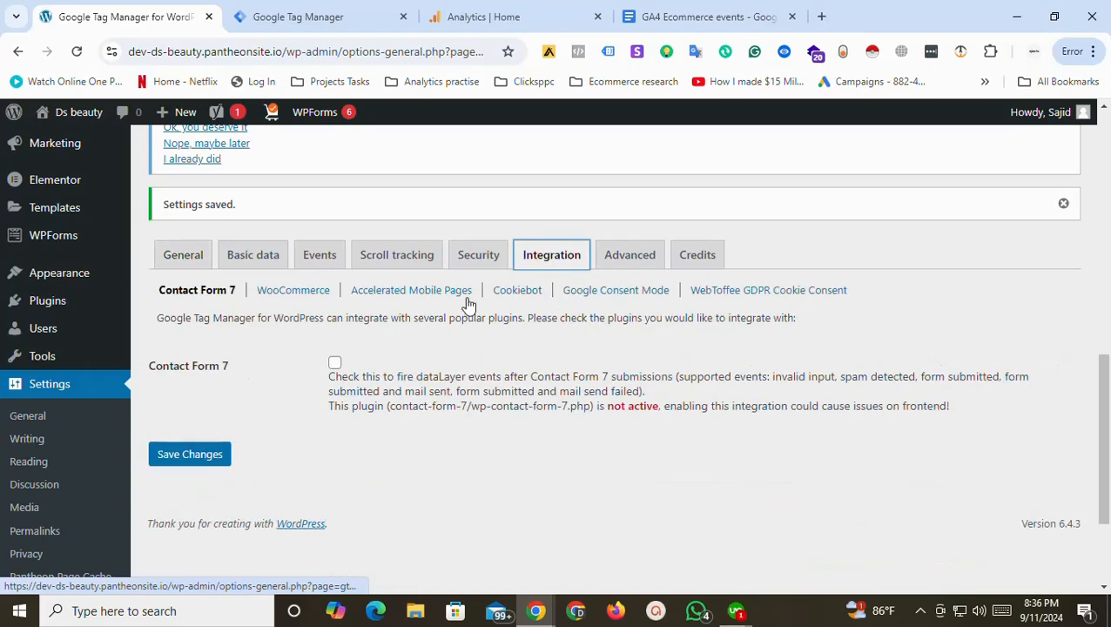
click(290, 294)
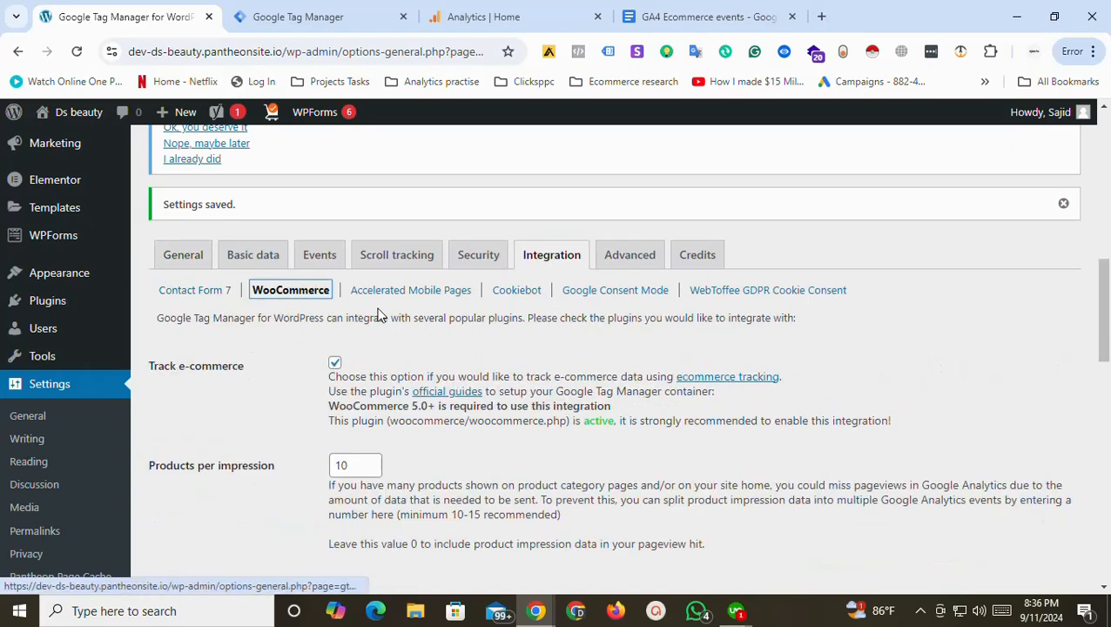
Enable "Cart content in data layer" for the WooCommerce integration, review the remaining tracking options, and save the changes.
scroll(1109, 250, down, 2)
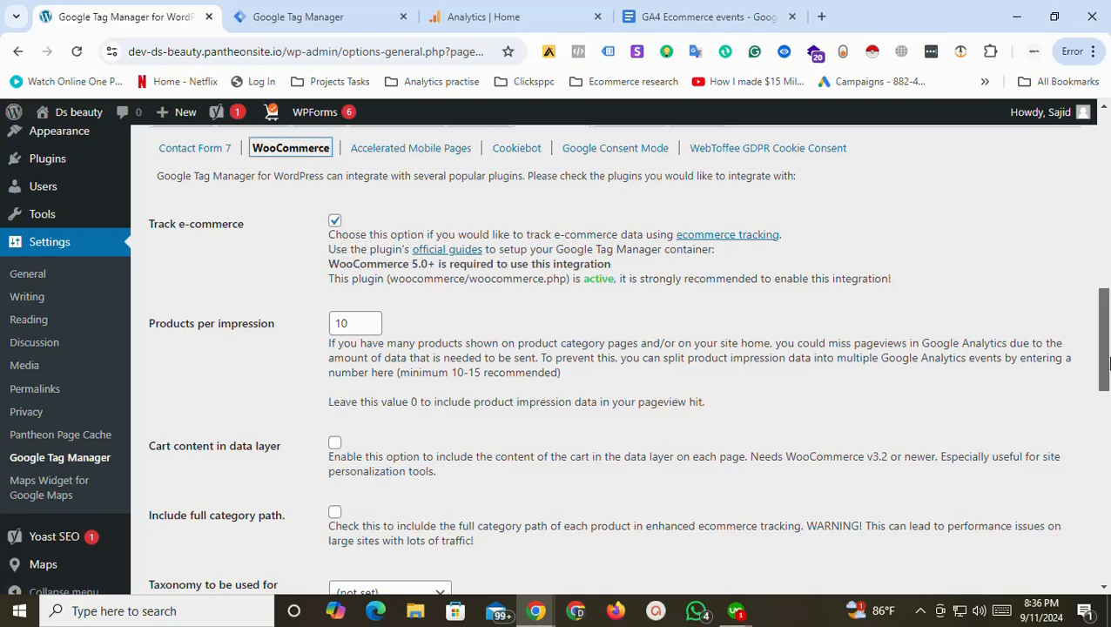
mouse_move(1109, 362)
mouse_down()
mouse_move(1109, 466)
mouse_move(1109, 276)
mouse_move(1109, 348)
mouse_up()
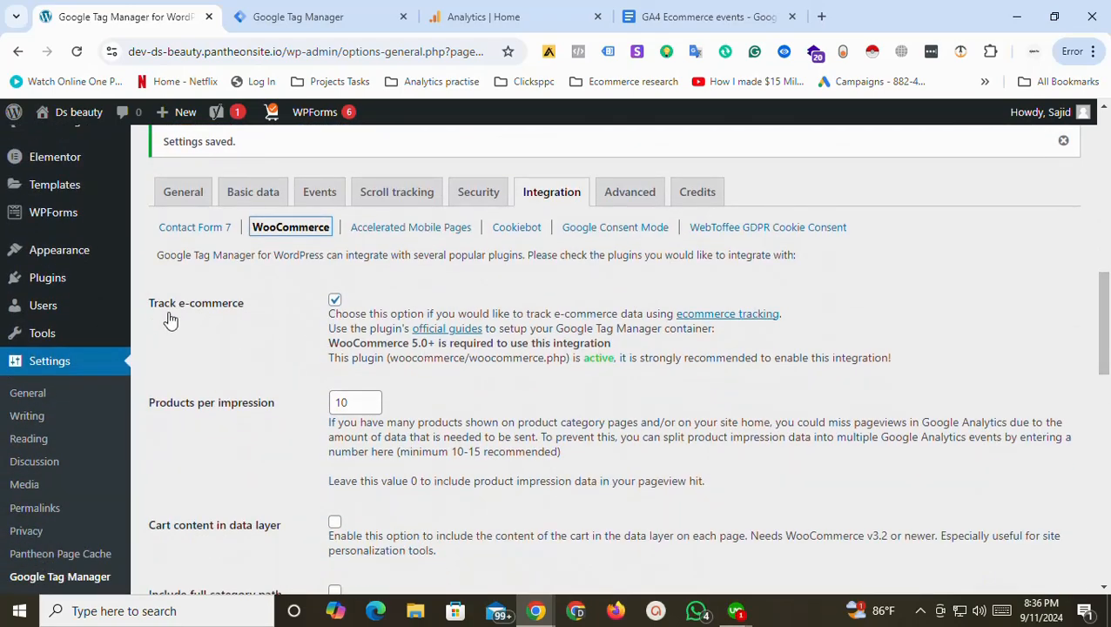
drag(1103, 322, 1103, 376)
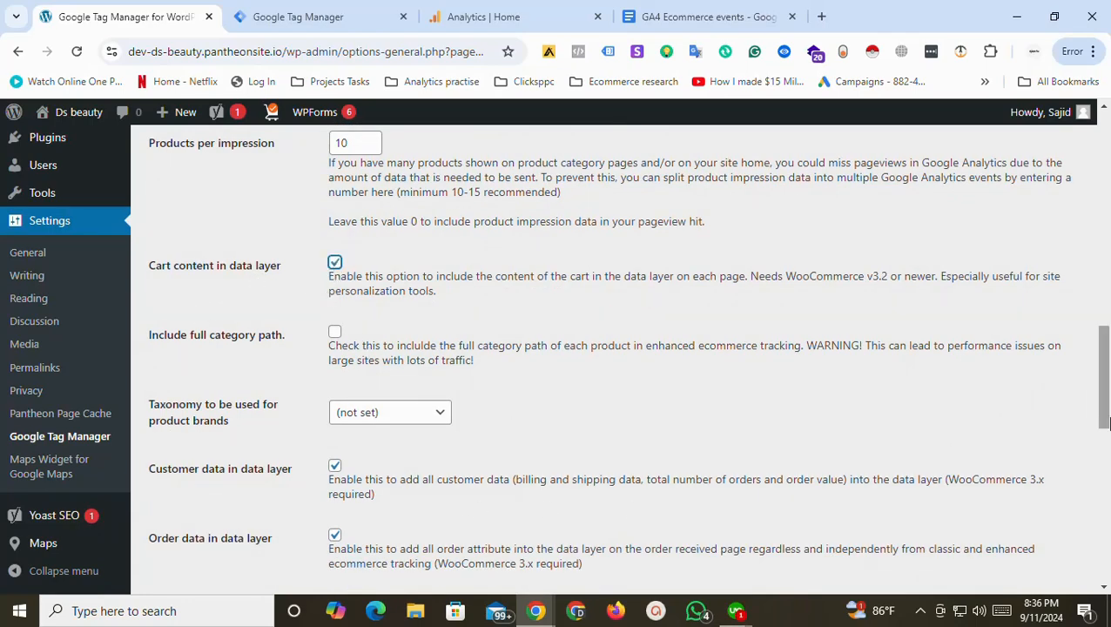
drag(1103, 377, 1103, 420)
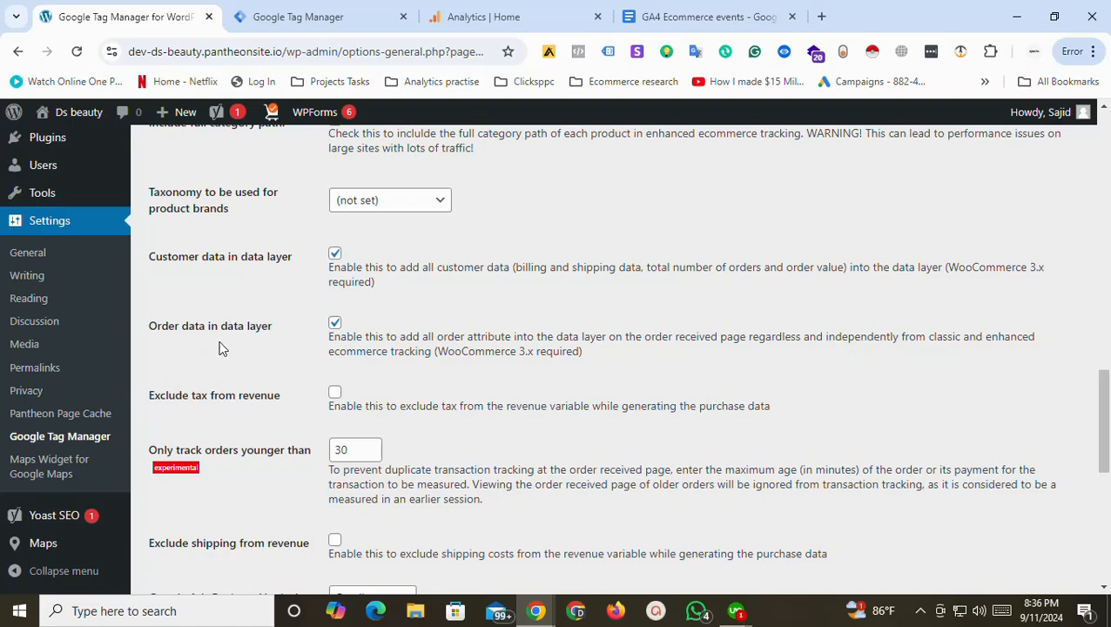
drag(1102, 421, 1103, 525)
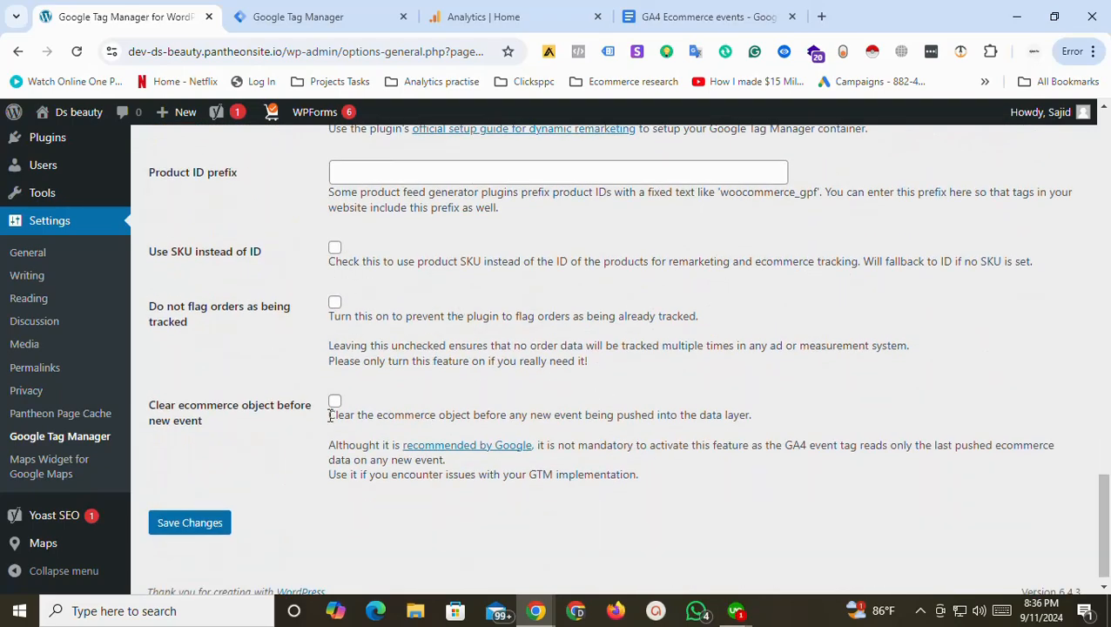
drag(1103, 566, 1103, 514)
scroll(899, 482, down, 3)
click(207, 511)
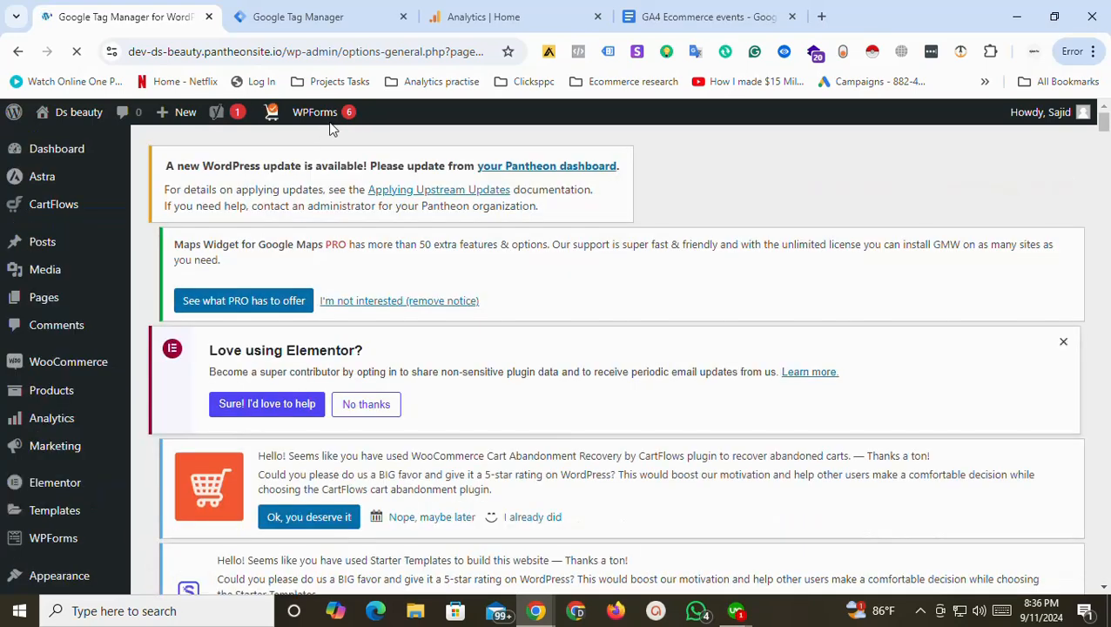
Close the installation code in Google Tag Manager and publish the Ds beauty web container to the Live environment.
click(374, 16)
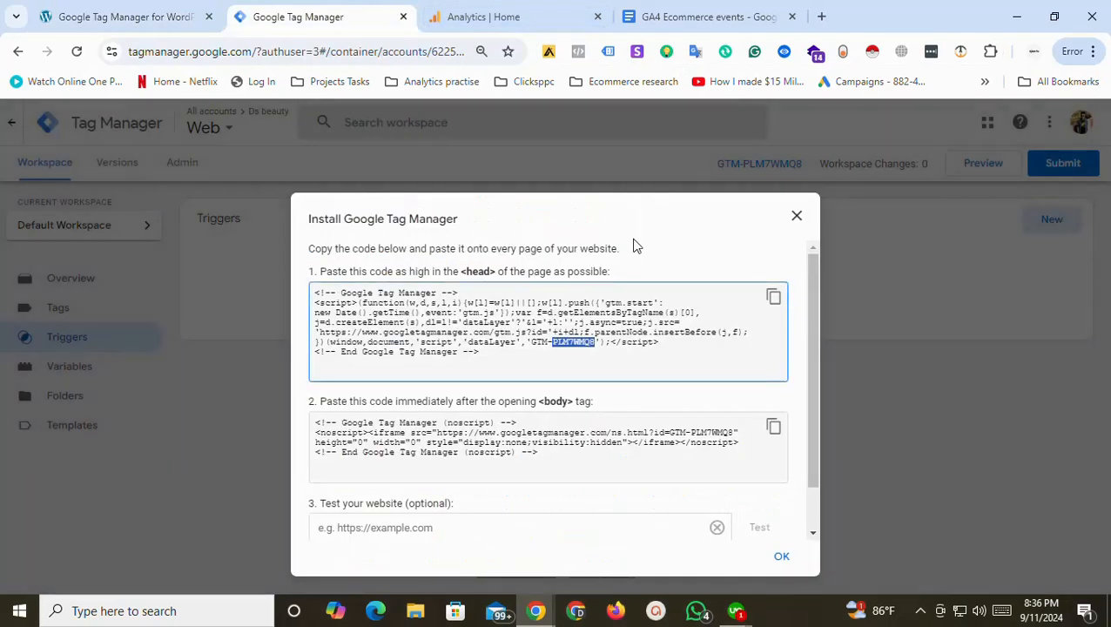
click(797, 217)
click(1062, 165)
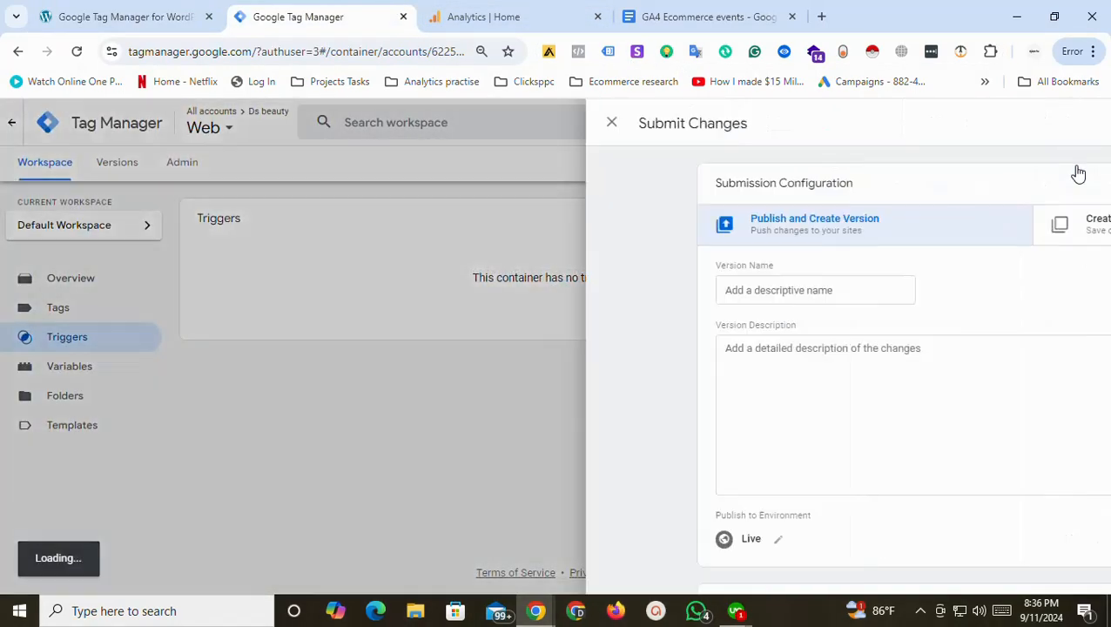
click(1056, 123)
click(737, 554)
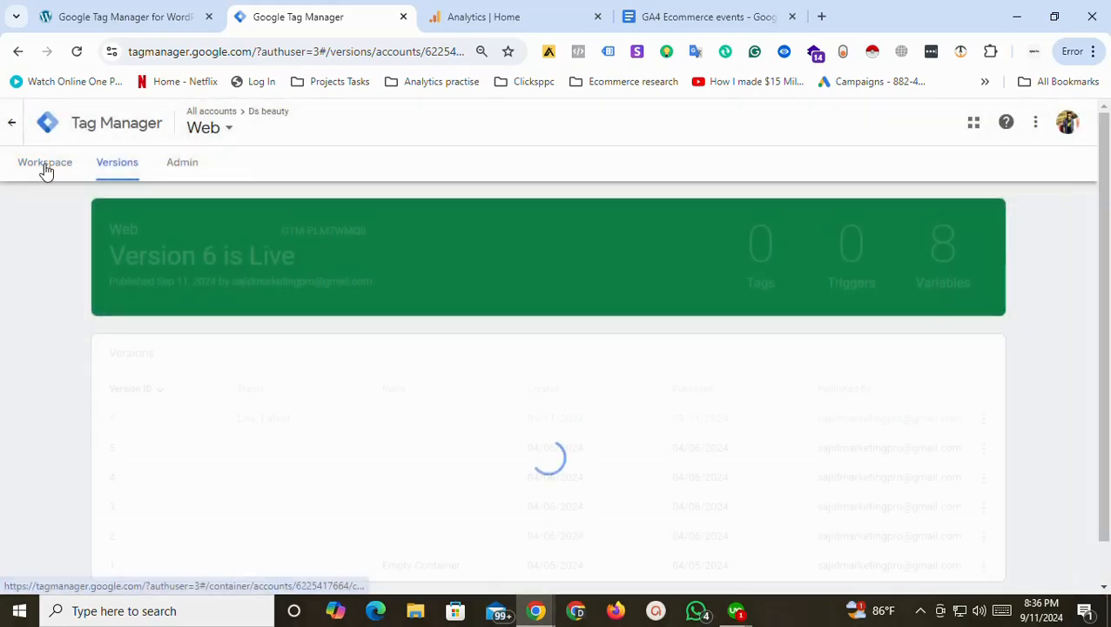
Return to the container workspace's tag list and start preview mode for GTM-PLM7WMQ8.
click(44, 165)
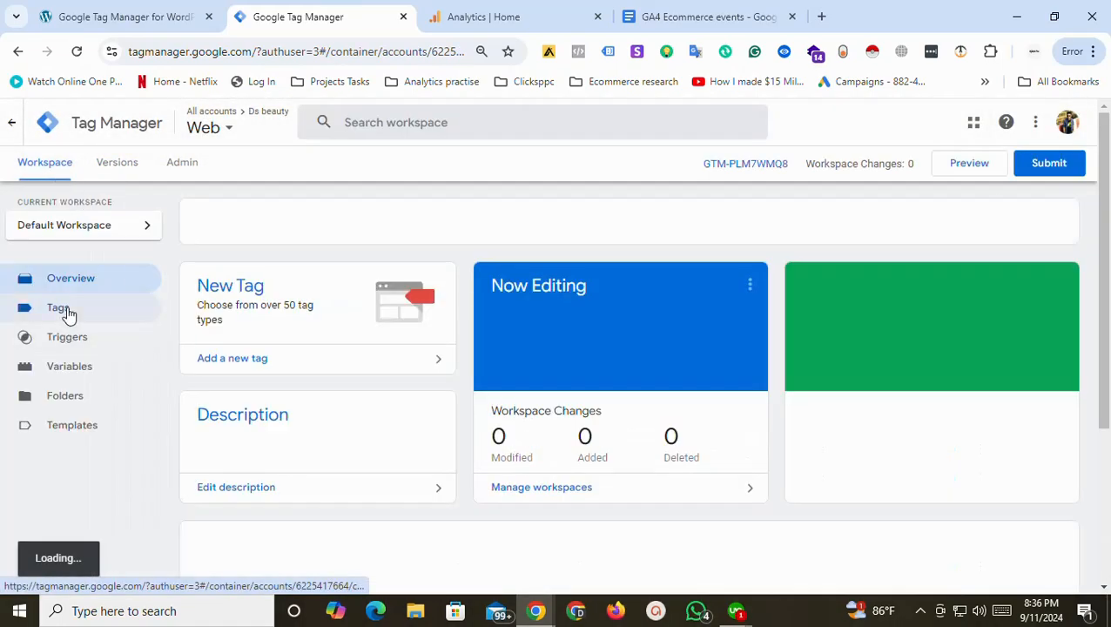
click(70, 312)
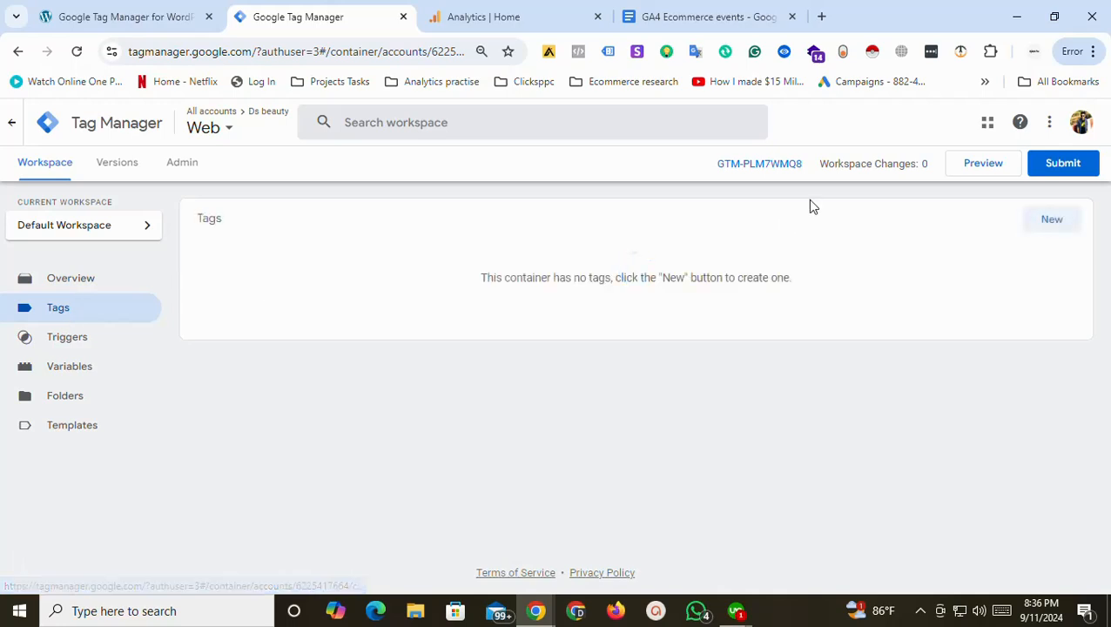
click(982, 165)
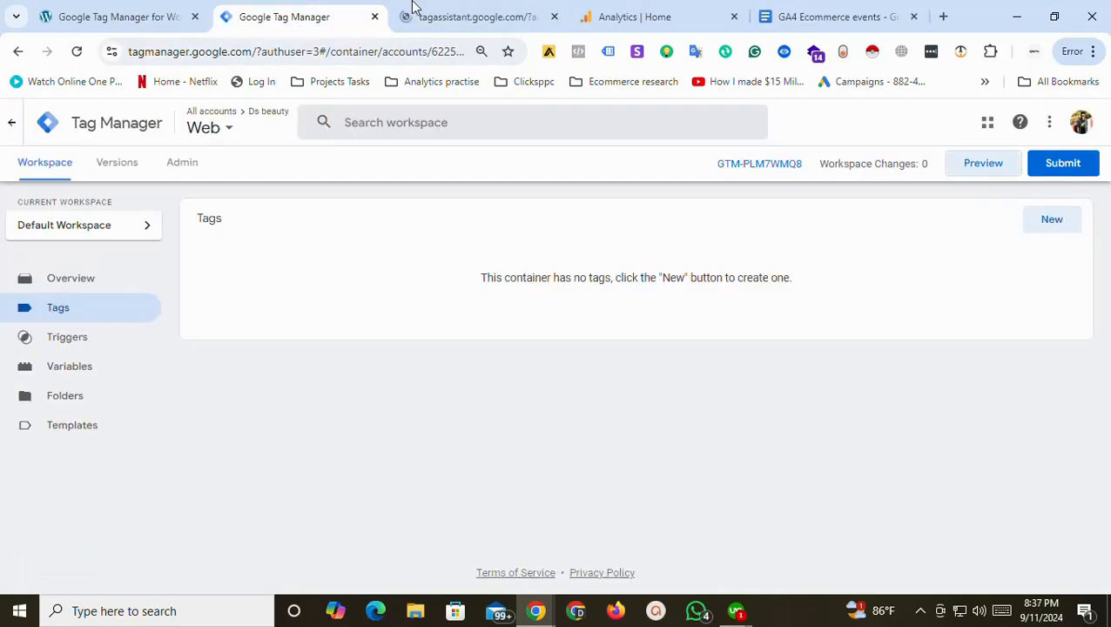
click(416, 10)
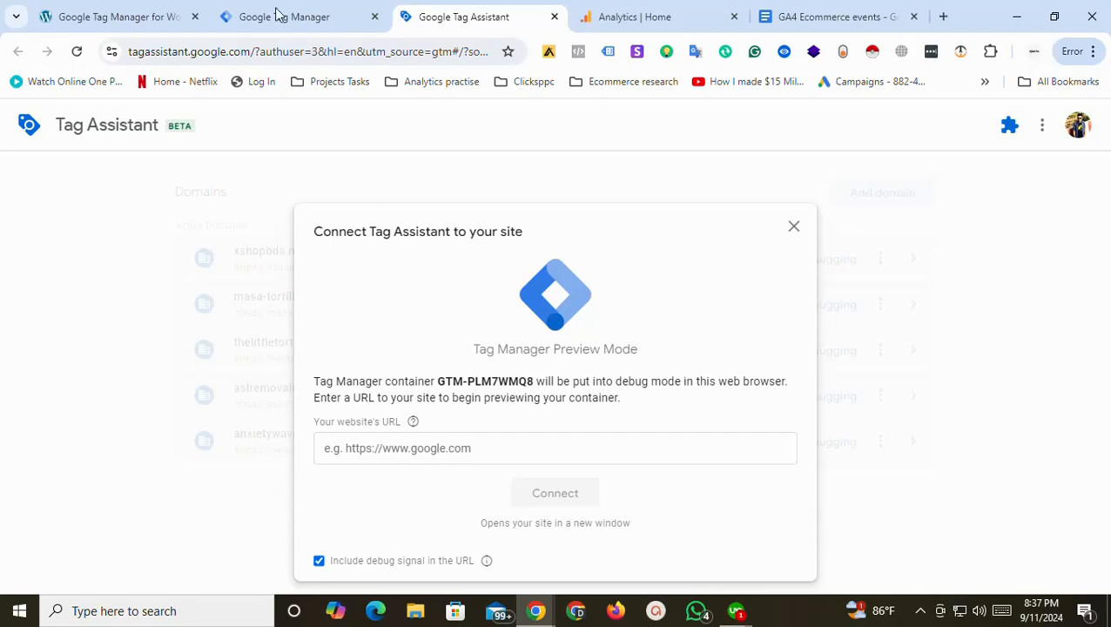
Open the Ds beauty site's front page in a new tab from WordPress and copy its URL.
click(277, 14)
click(122, 16)
mouse_move(74, 111)
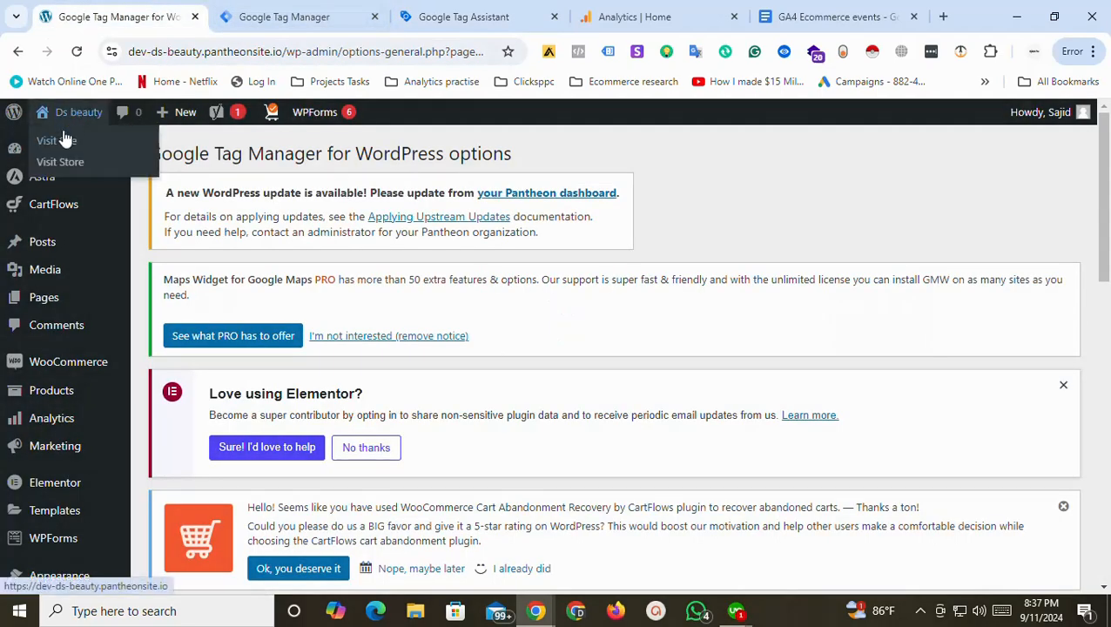
right_click(68, 140)
click(113, 152)
click(252, 15)
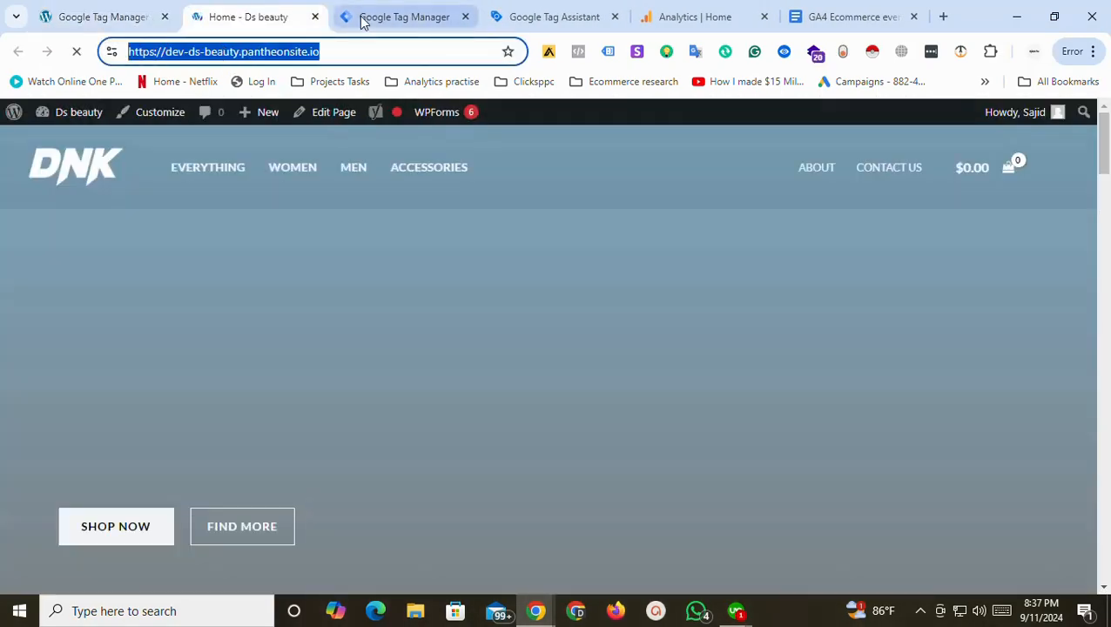
click(548, 10)
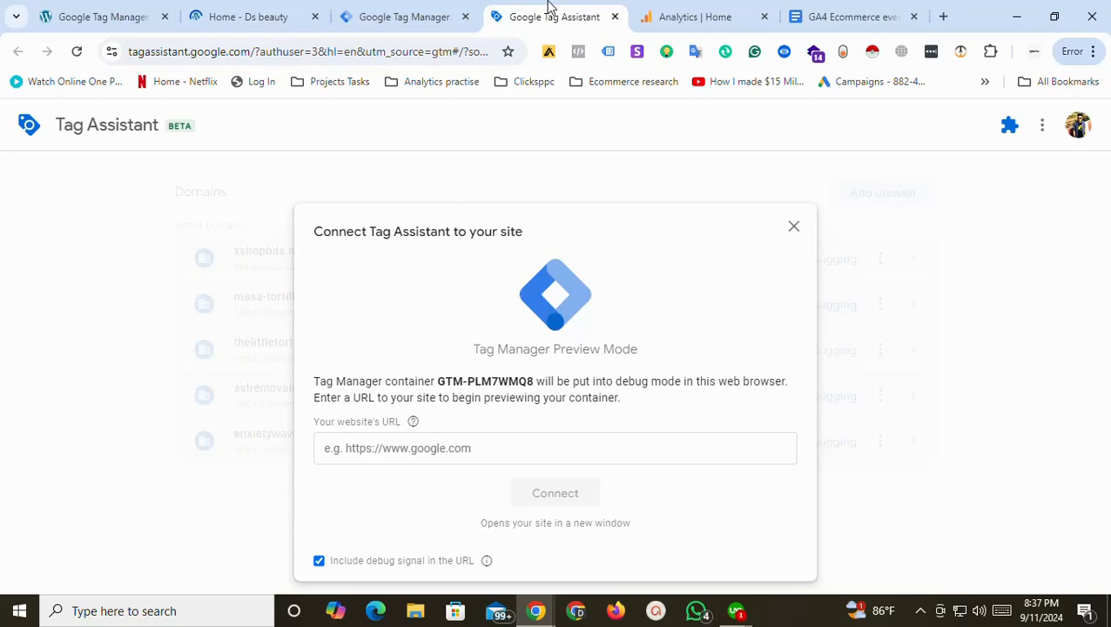
click(468, 460)
text(https://dev-ds-beauty.pantheonsite.io/)
click(575, 492)
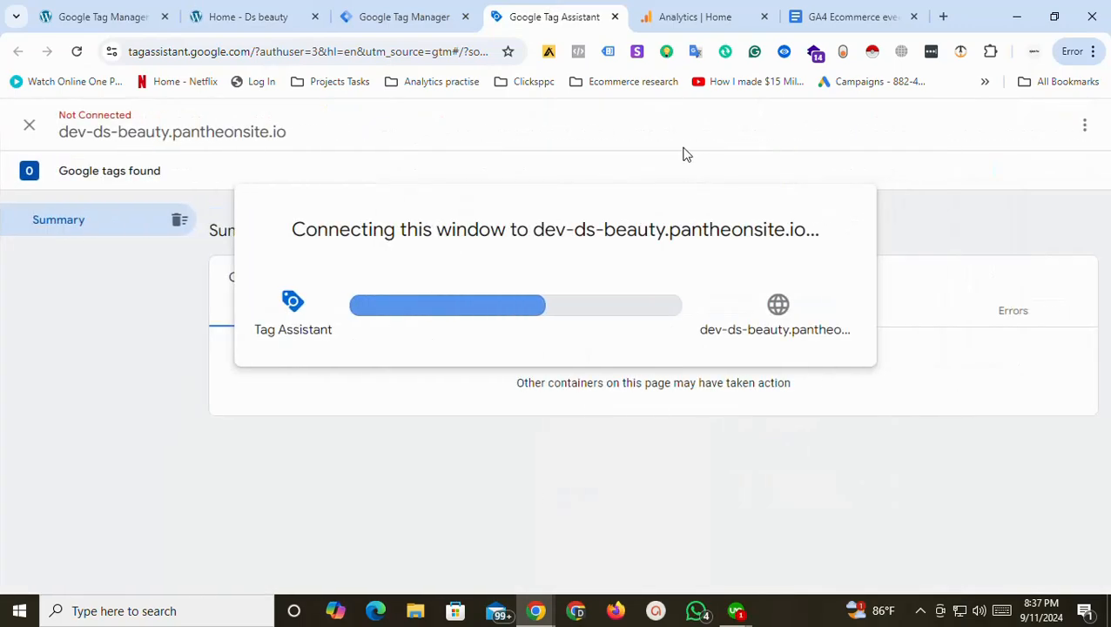
click(408, 9)
click(515, 8)
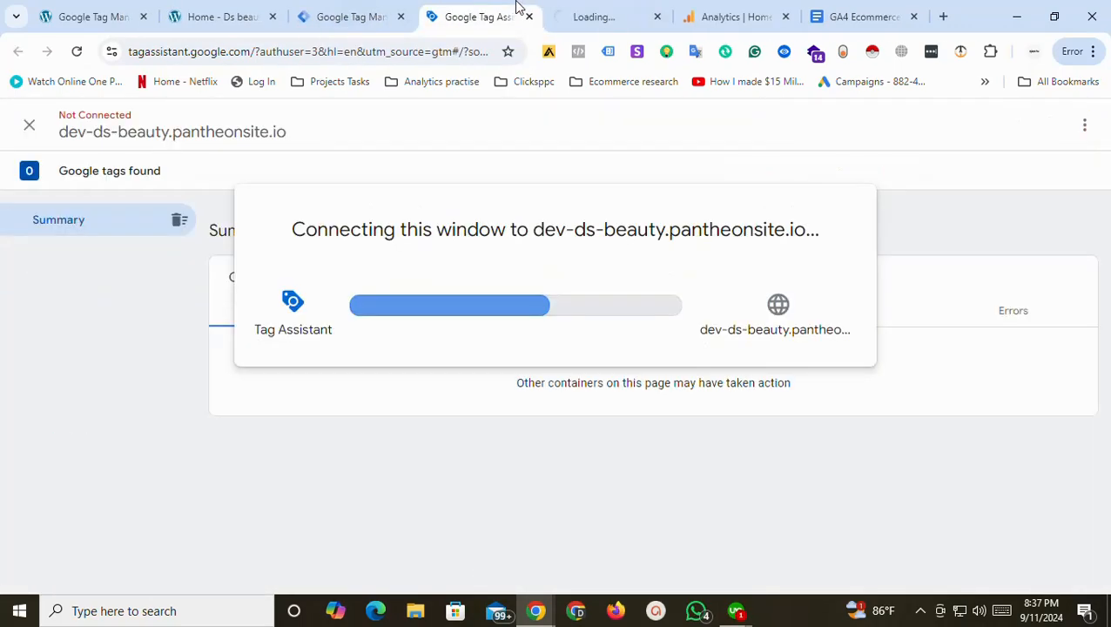
click(596, 13)
click(478, 10)
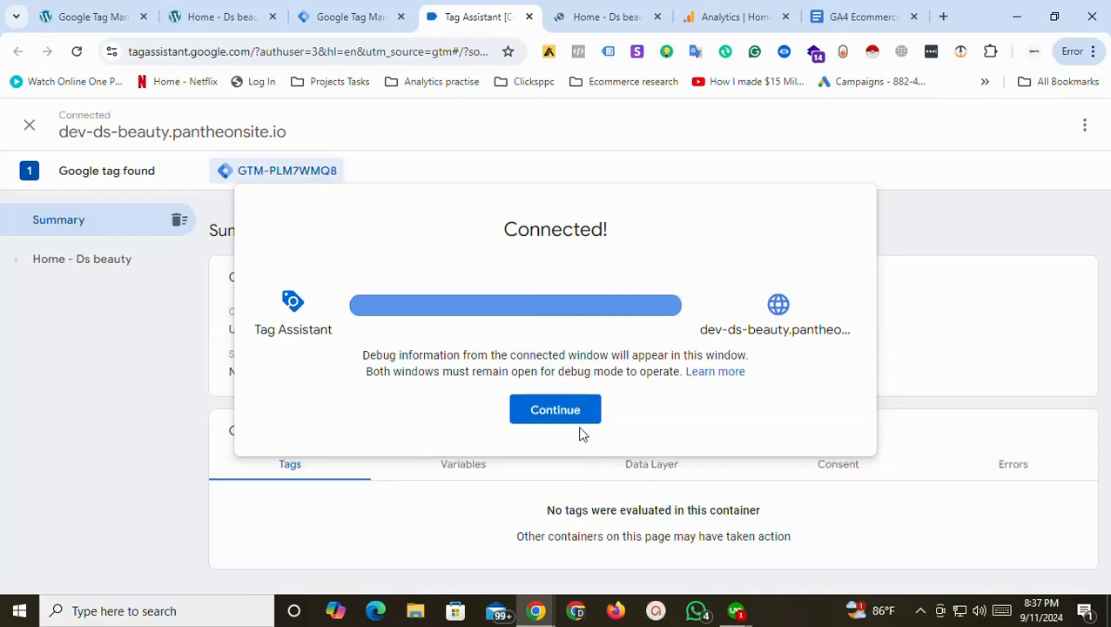
click(572, 421)
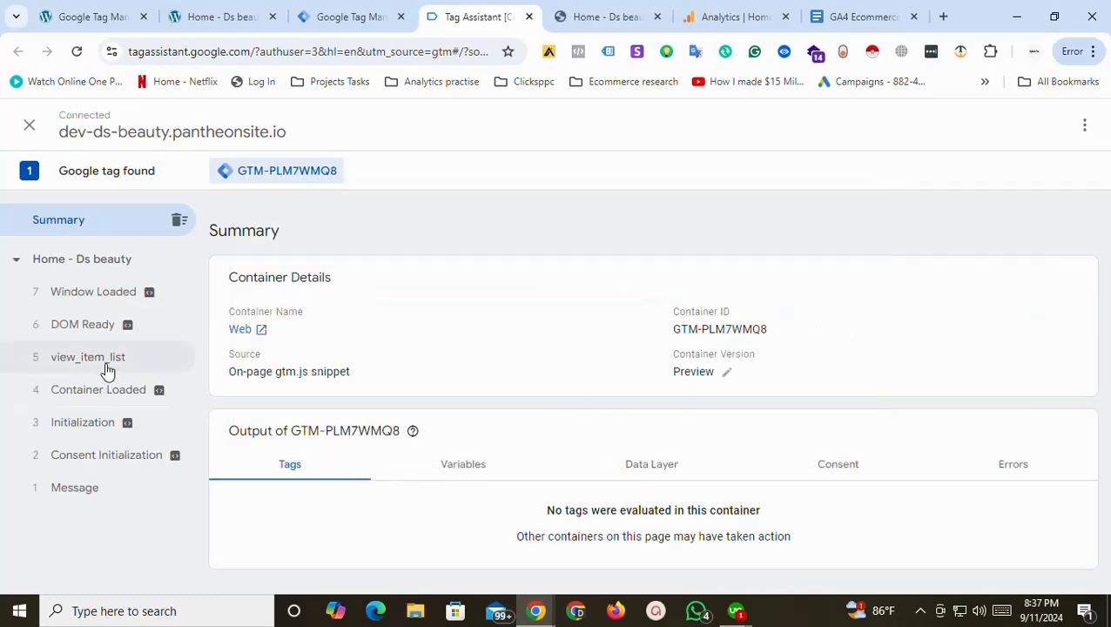
Open the DNK Blue Shoes product from the connected store's home page and check the recorded events in Tag Assistant.
click(600, 17)
scroll(623, 320, down, 10)
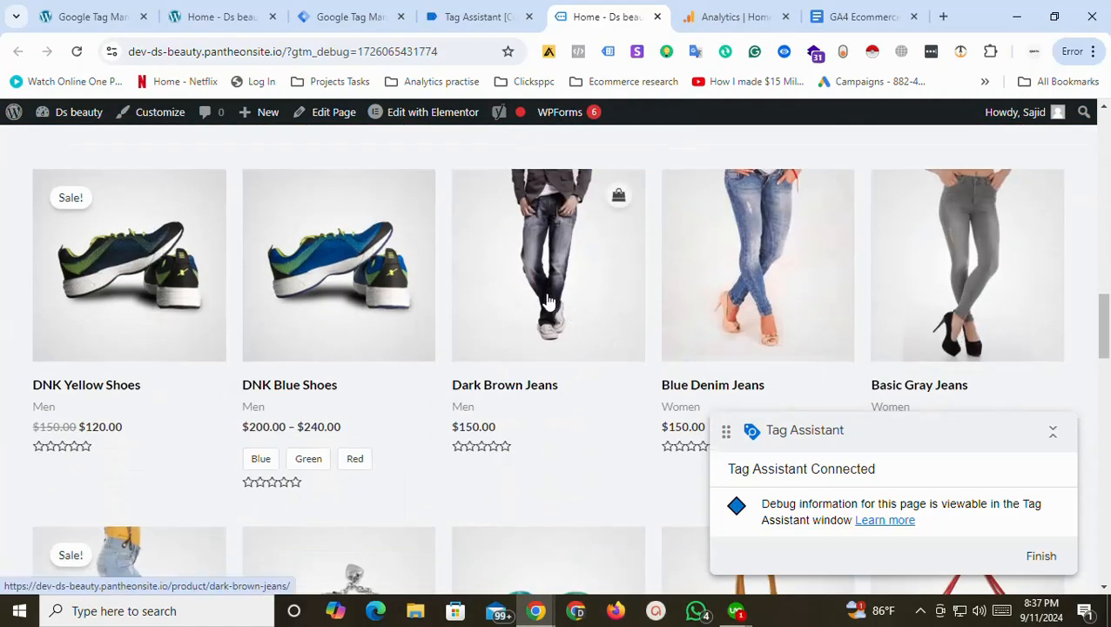
click(449, 7)
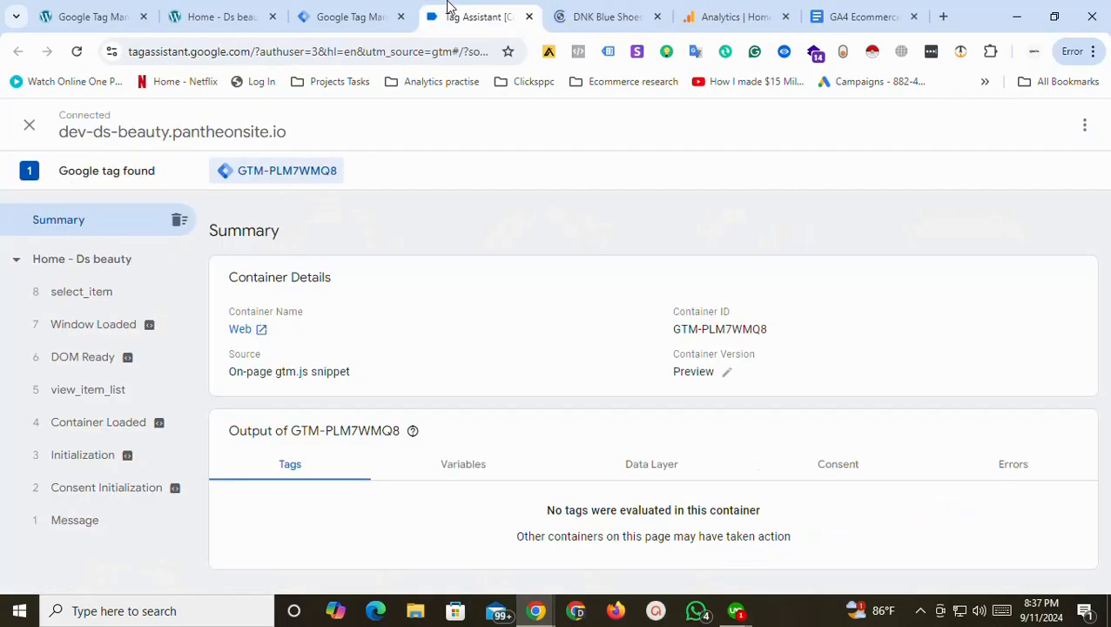
click(607, 16)
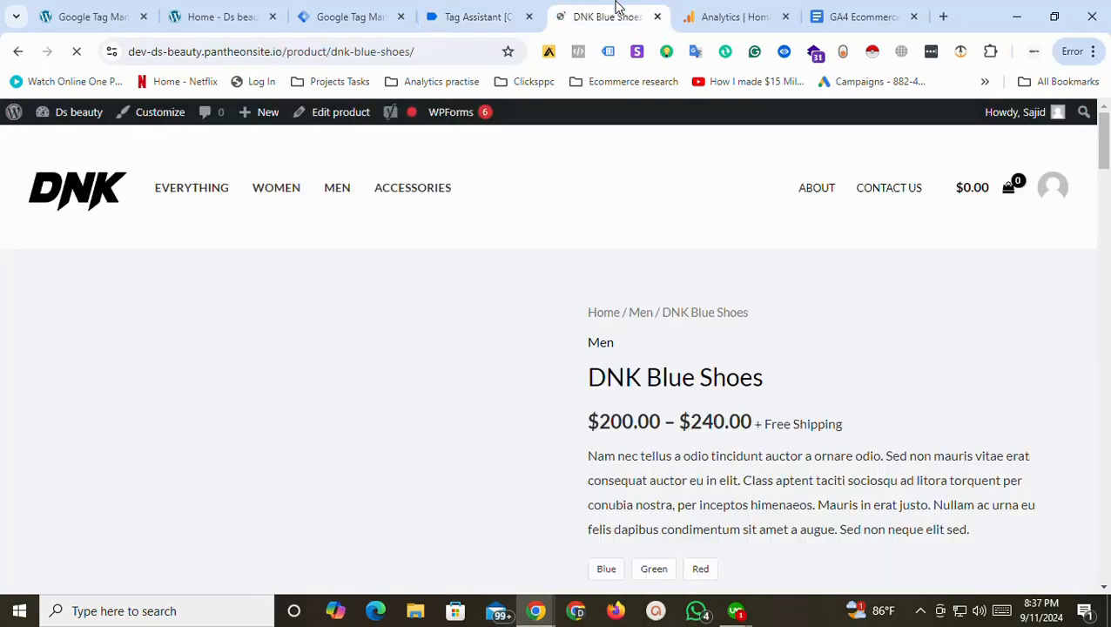
Choose the Blue variant of DNK Blue Shoes and add one to the cart.
drag(1108, 182, 1105, 228)
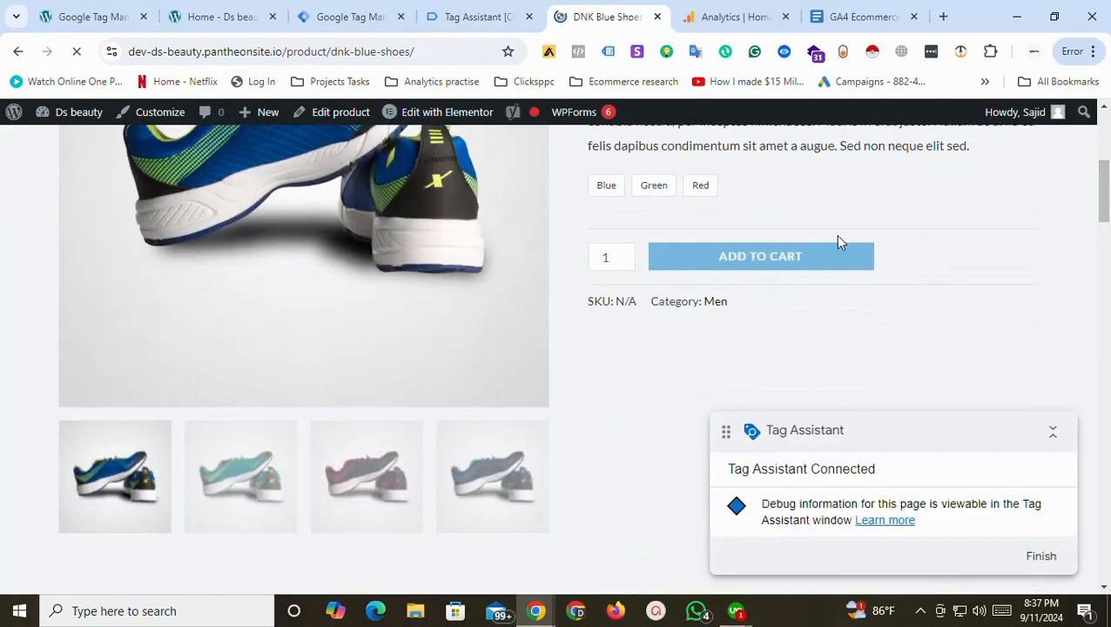
click(621, 191)
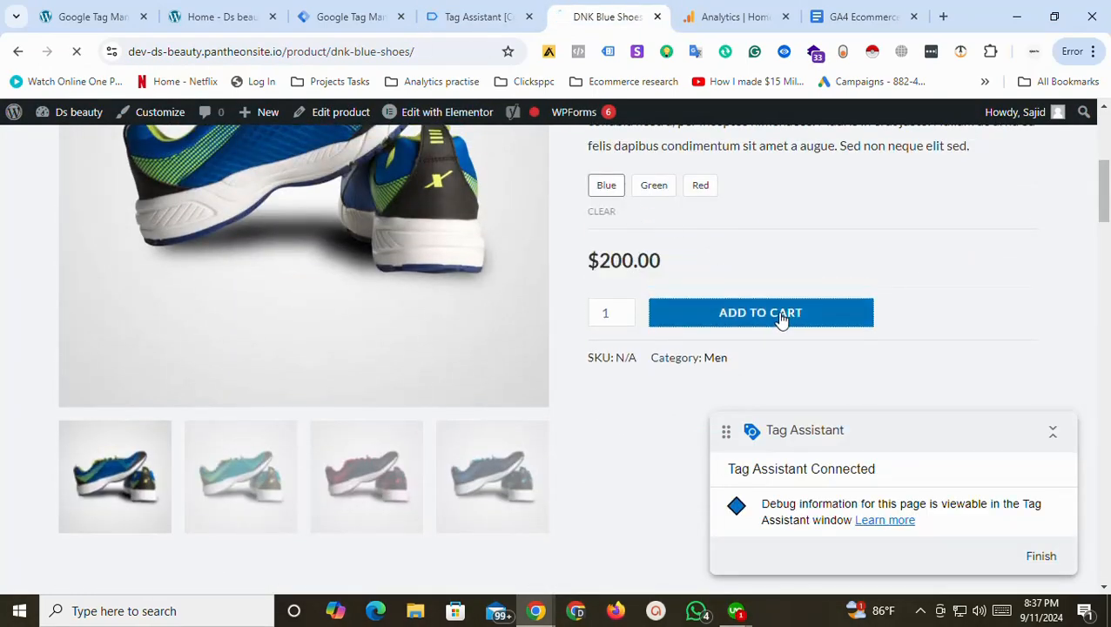
click(784, 315)
Examine the product page's view_item_list, view_item and add_to_cart events in Tag Assistant, including their data layer values.
click(472, 9)
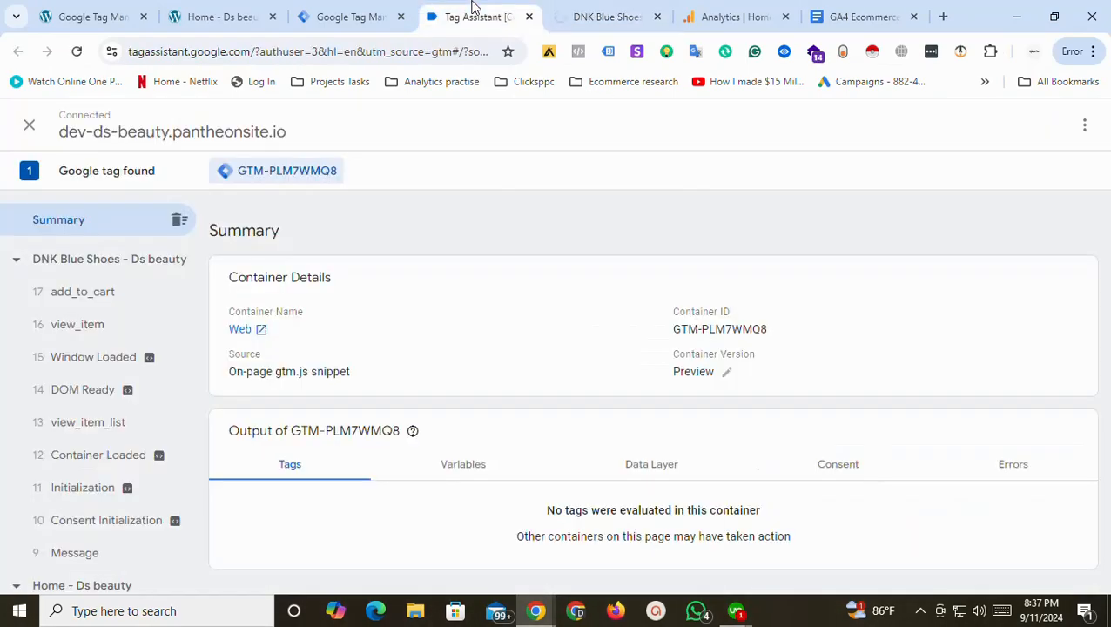
click(80, 294)
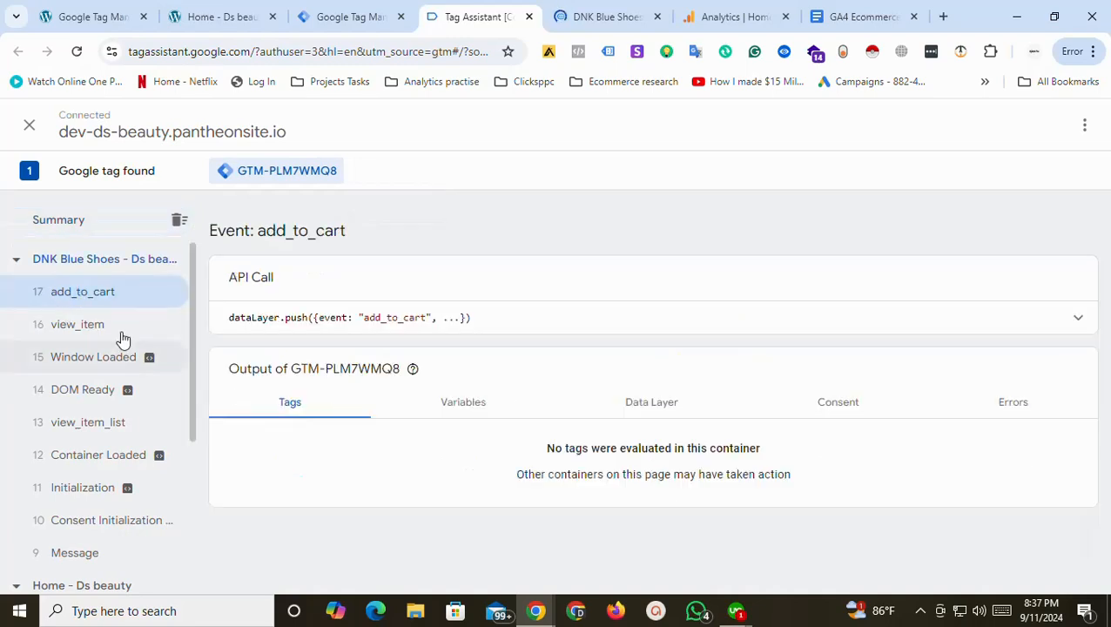
click(100, 426)
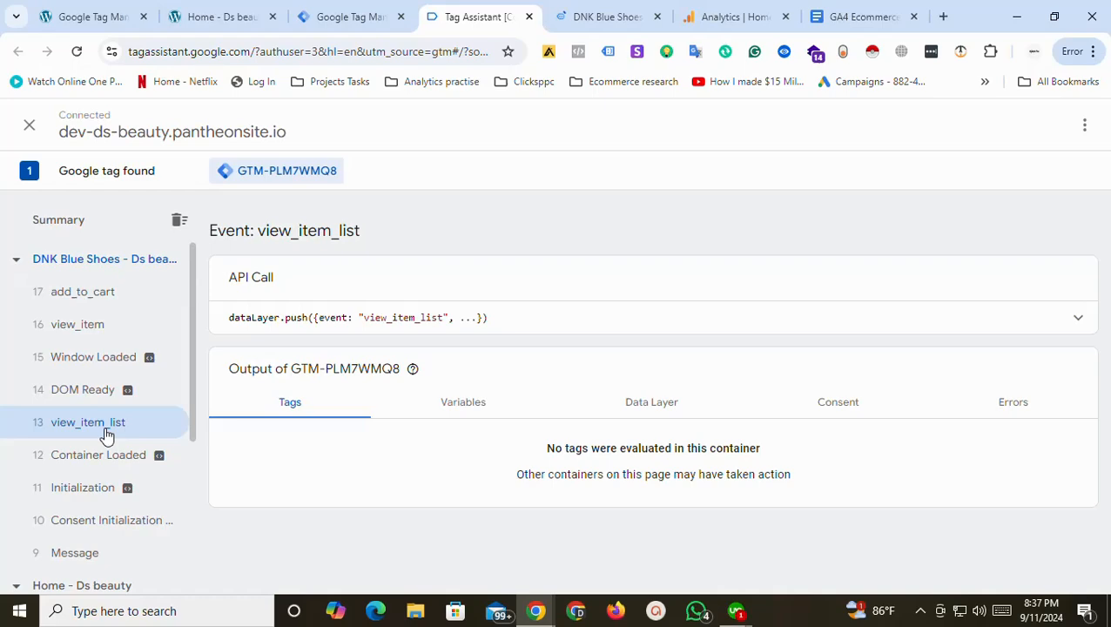
click(91, 328)
click(651, 403)
scroll(1105, 326, down, 3)
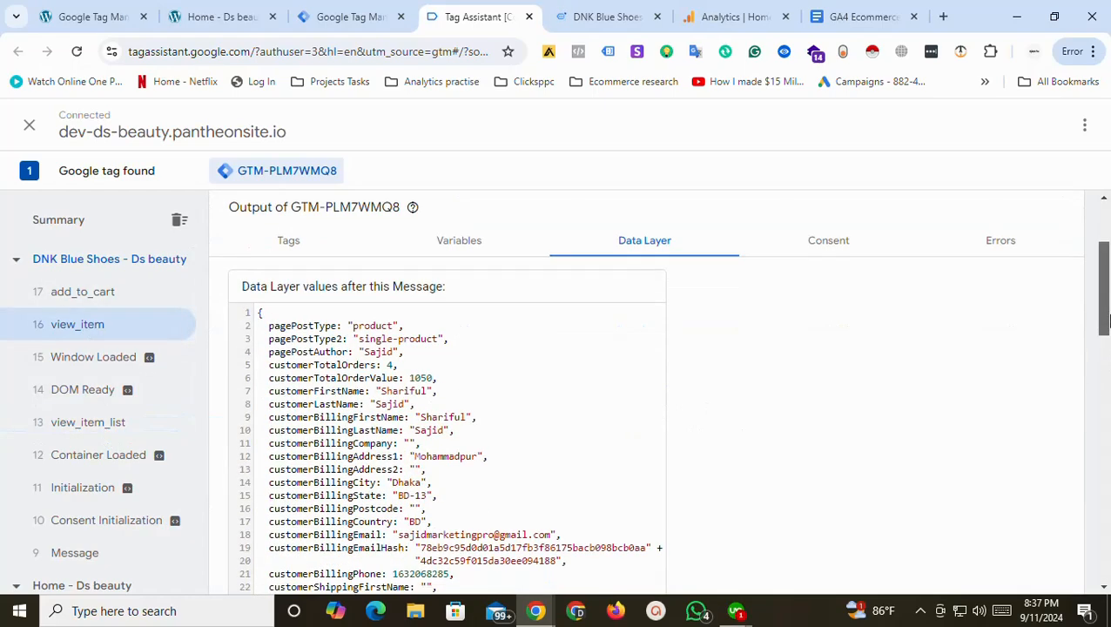
scroll(1106, 327, down, 4)
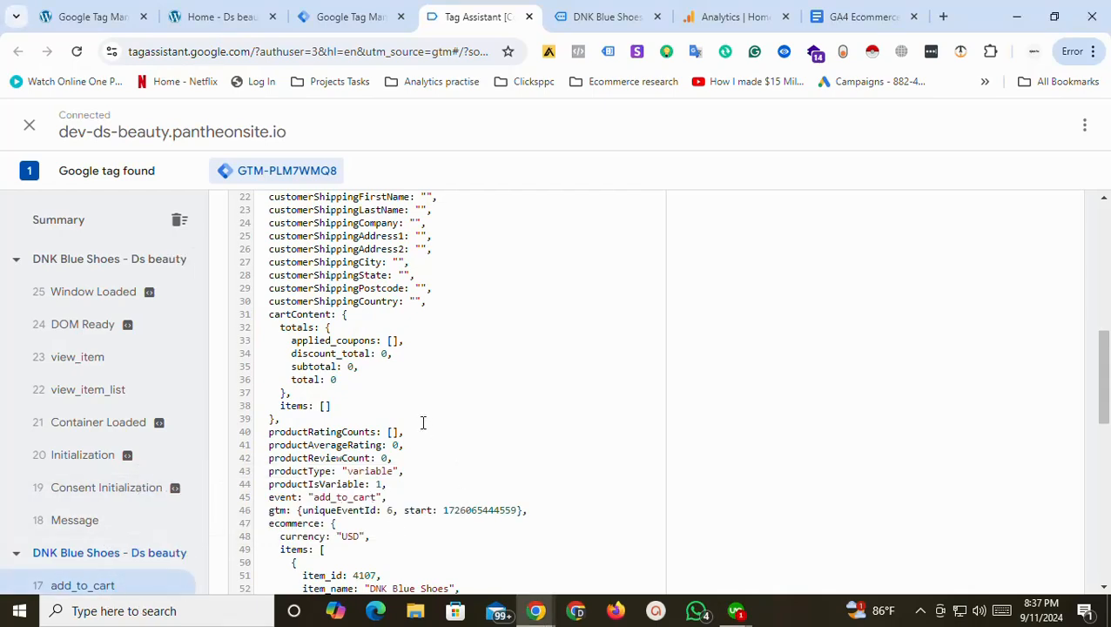
scroll(1099, 406, down, 4)
Proceed from the store's shopping cart to checkout and place the DNK Blue Shoes order with the prefilled billing details.
click(630, 7)
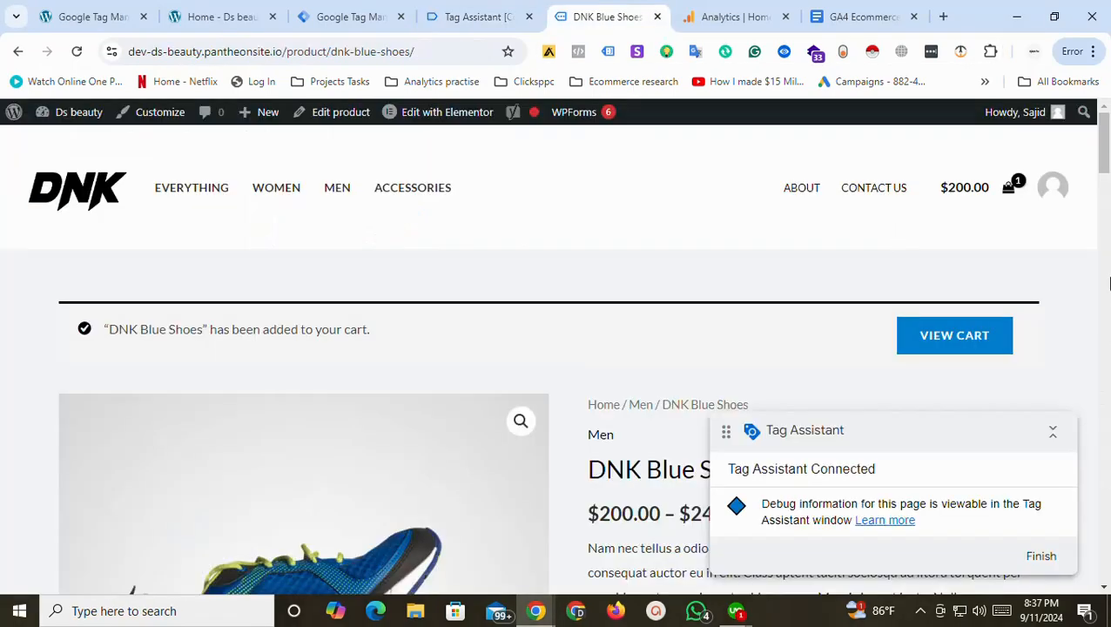
mouse_move(1104, 143)
mouse_down()
mouse_move(1106, 228)
mouse_move(1103, 139)
mouse_up()
click(1010, 188)
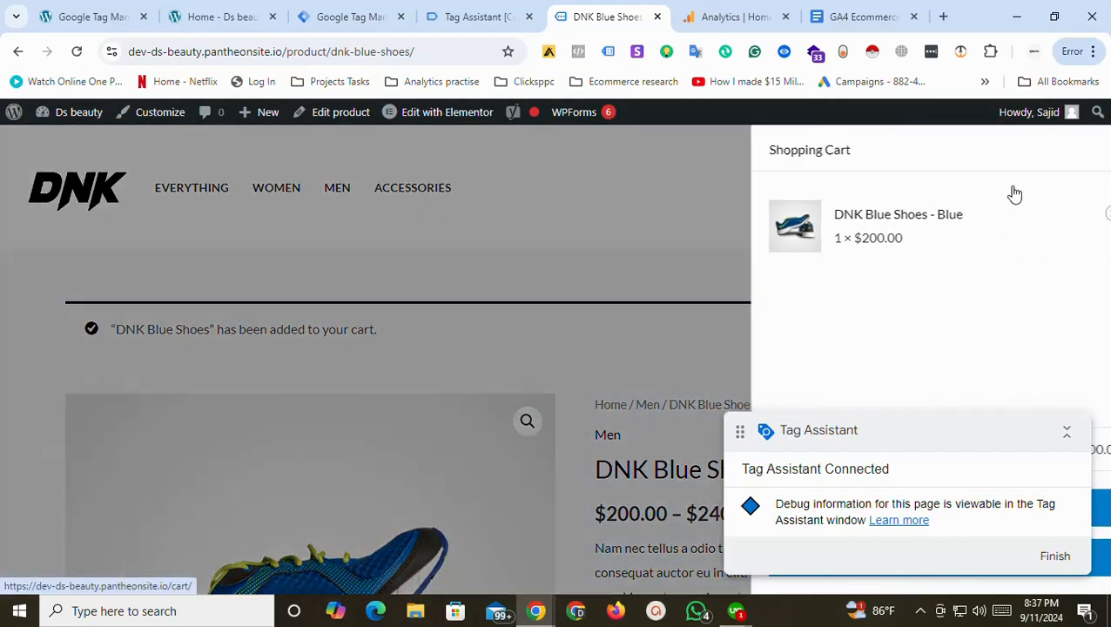
click(934, 568)
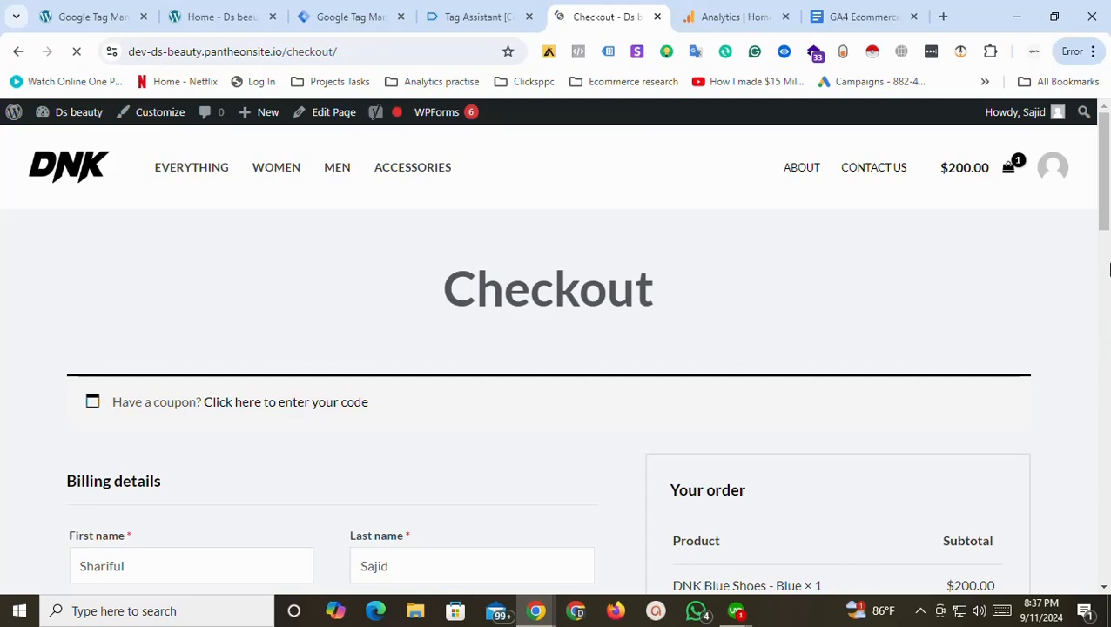
scroll(1109, 270, down, 4)
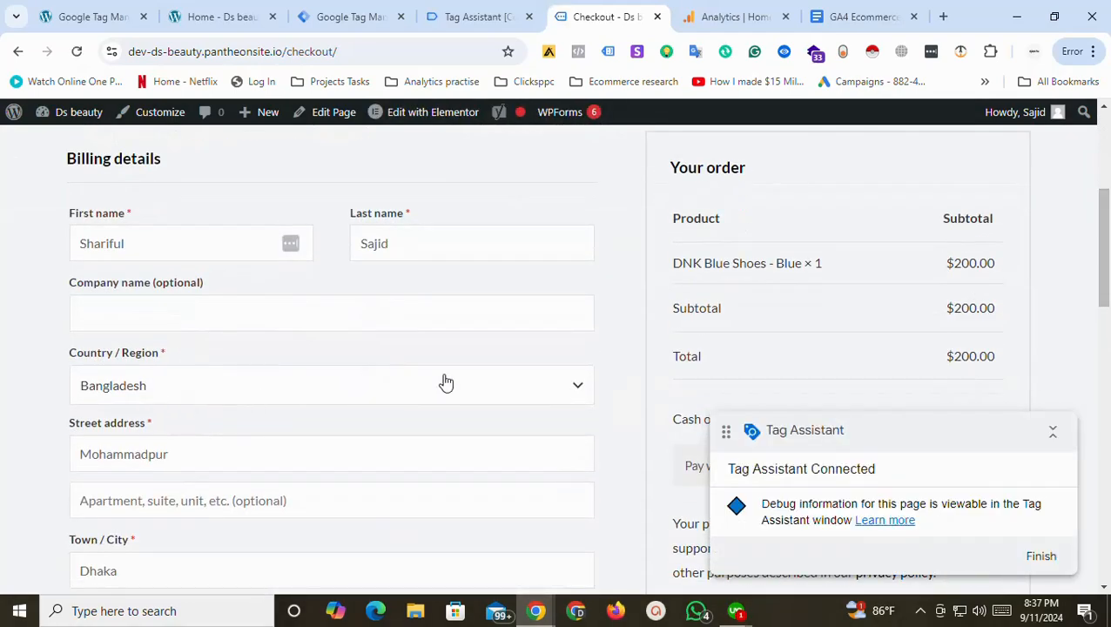
drag(1102, 305, 1109, 347)
click(888, 255)
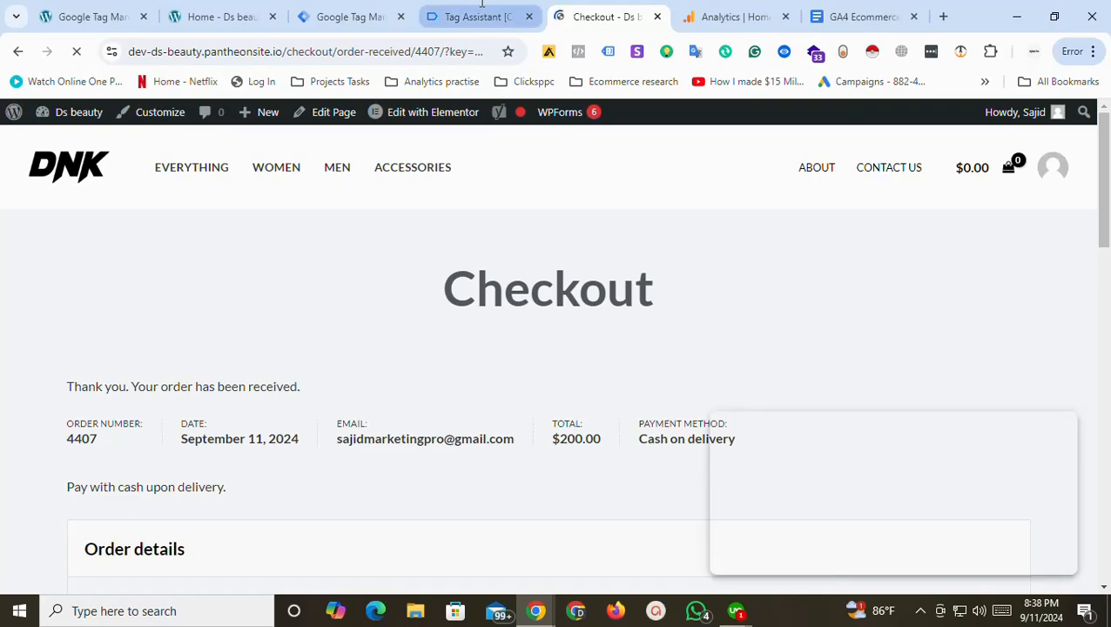
drag(1107, 216, 1108, 268)
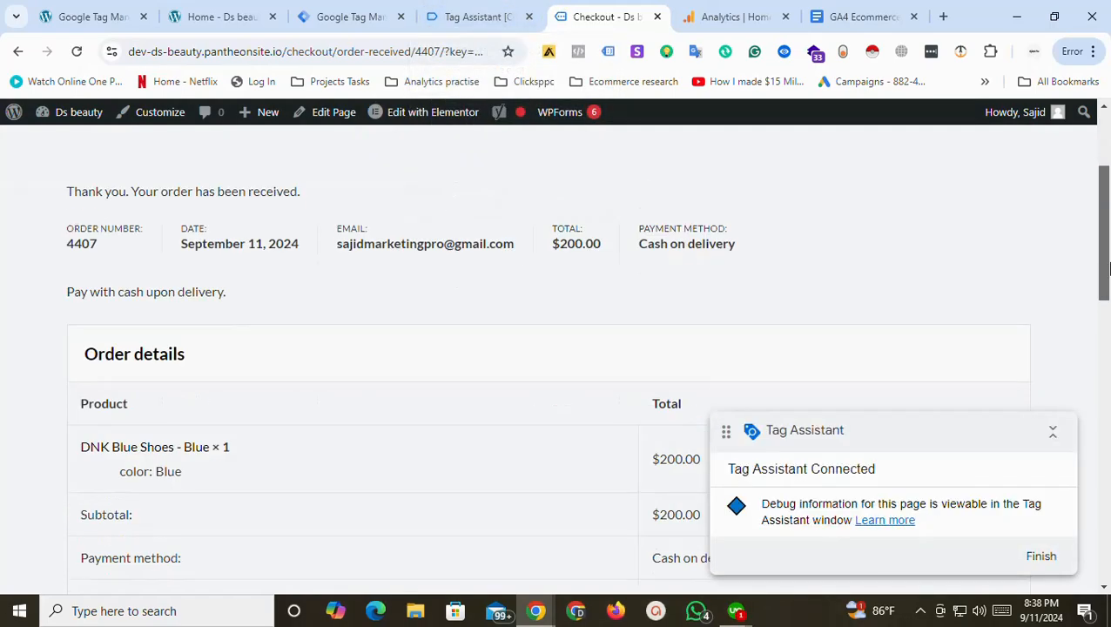
Examine the purchase event's data layer in Tag Assistant, covering the order data, customer billing fields and ecommerce items.
click(458, 14)
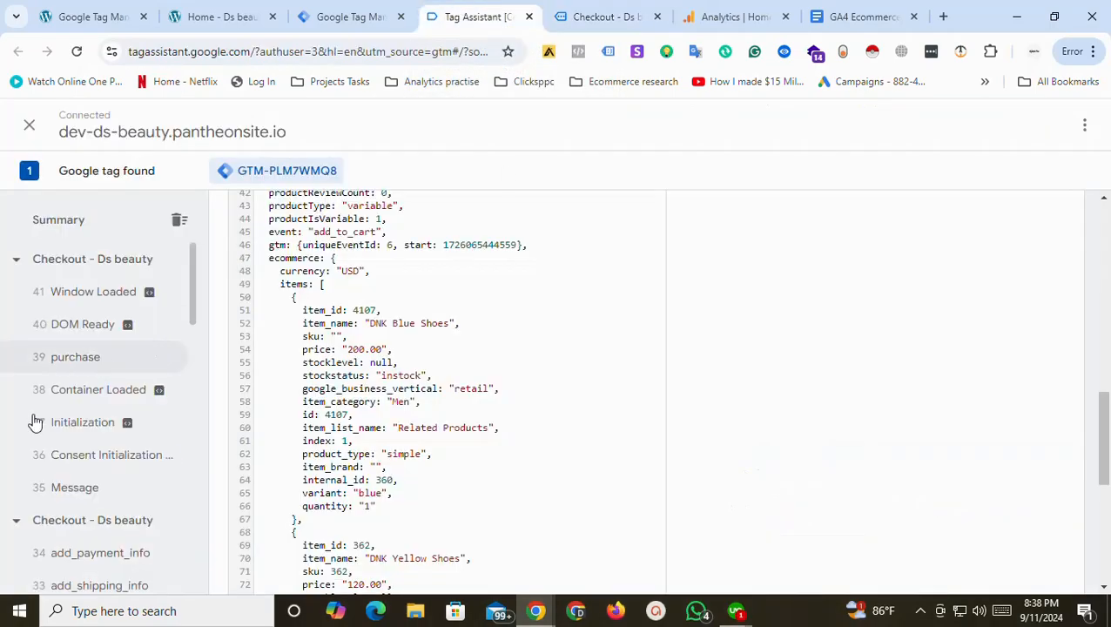
click(78, 367)
scroll(436, 350, up, 10)
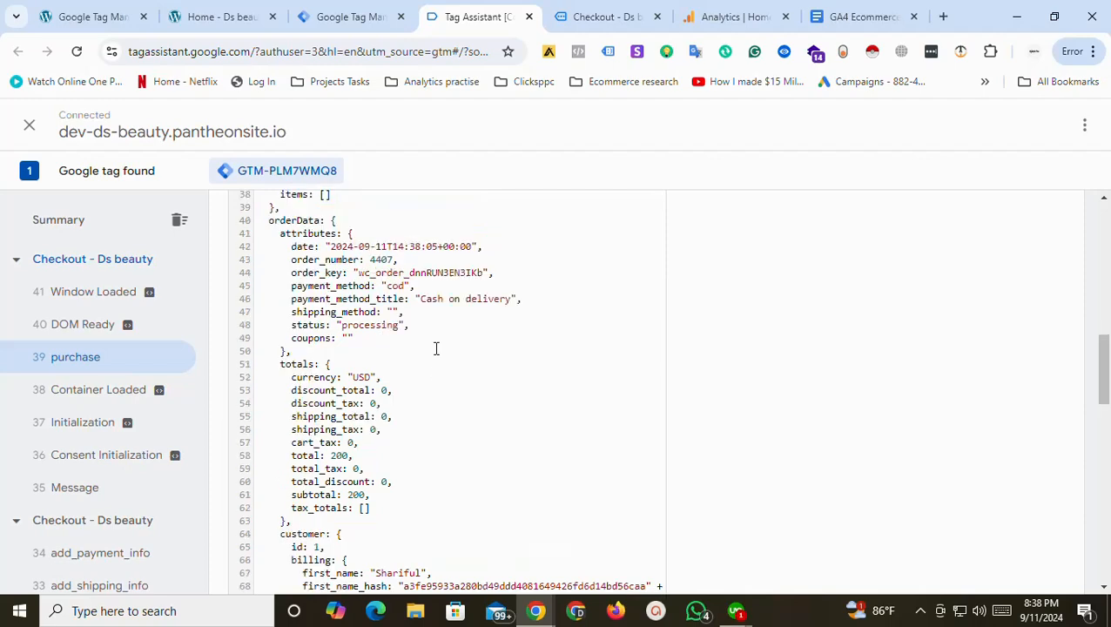
drag(1107, 258, 1107, 345)
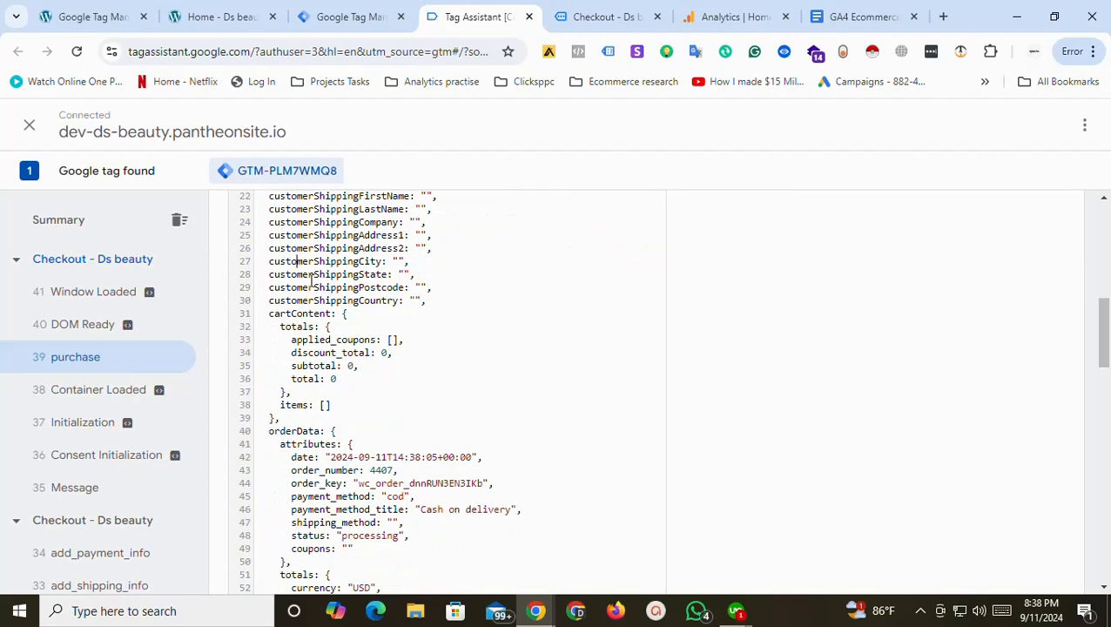
drag(297, 262, 452, 566)
drag(1107, 396, 1107, 450)
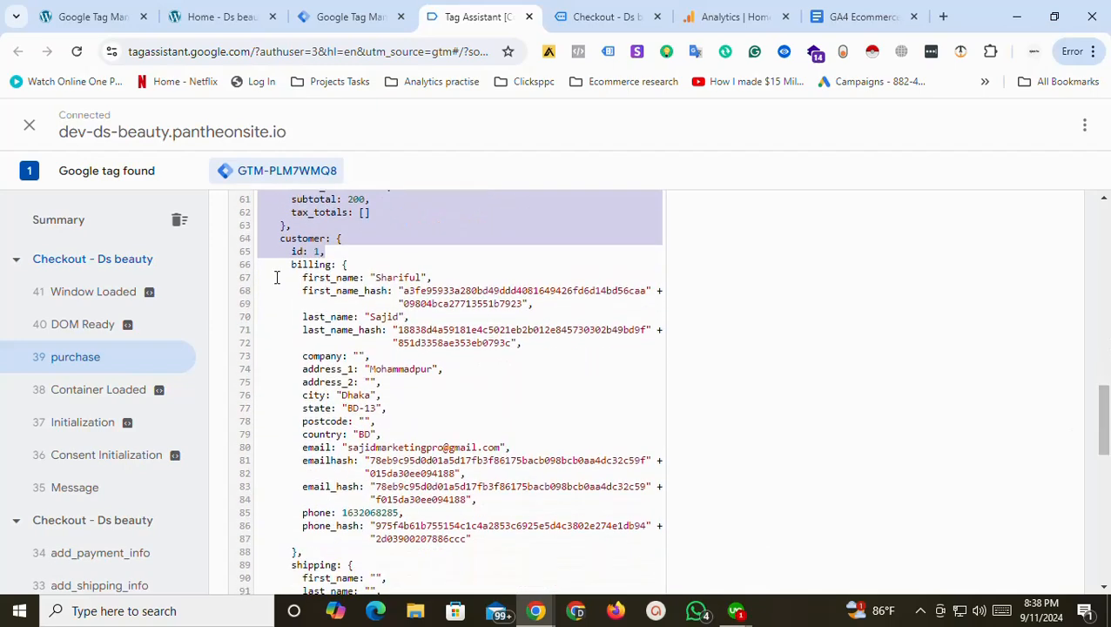
drag(276, 277, 444, 530)
drag(1104, 426, 1104, 554)
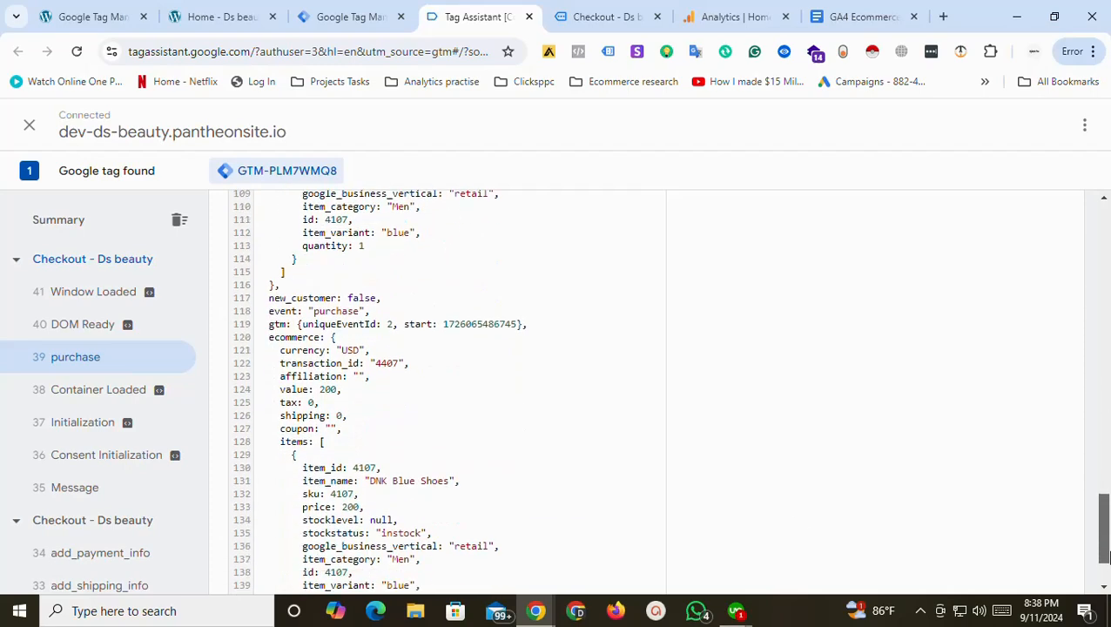
Check the transaction ID, value, currency and item fields in the purchase event's ecommerce object.
double_click(305, 366)
double_click(294, 389)
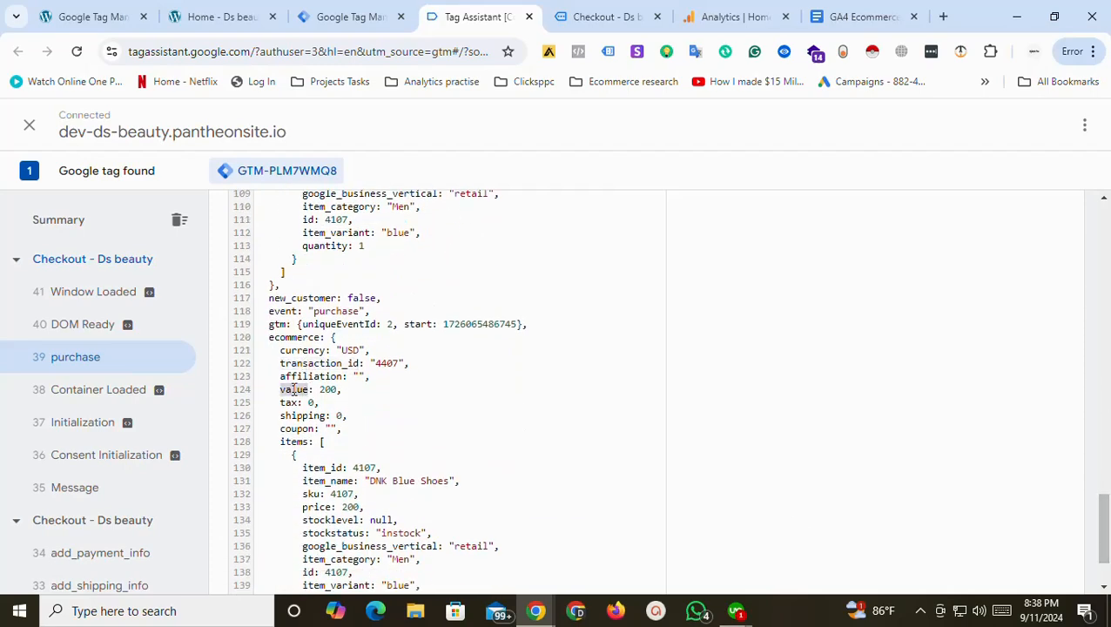
double_click(308, 350)
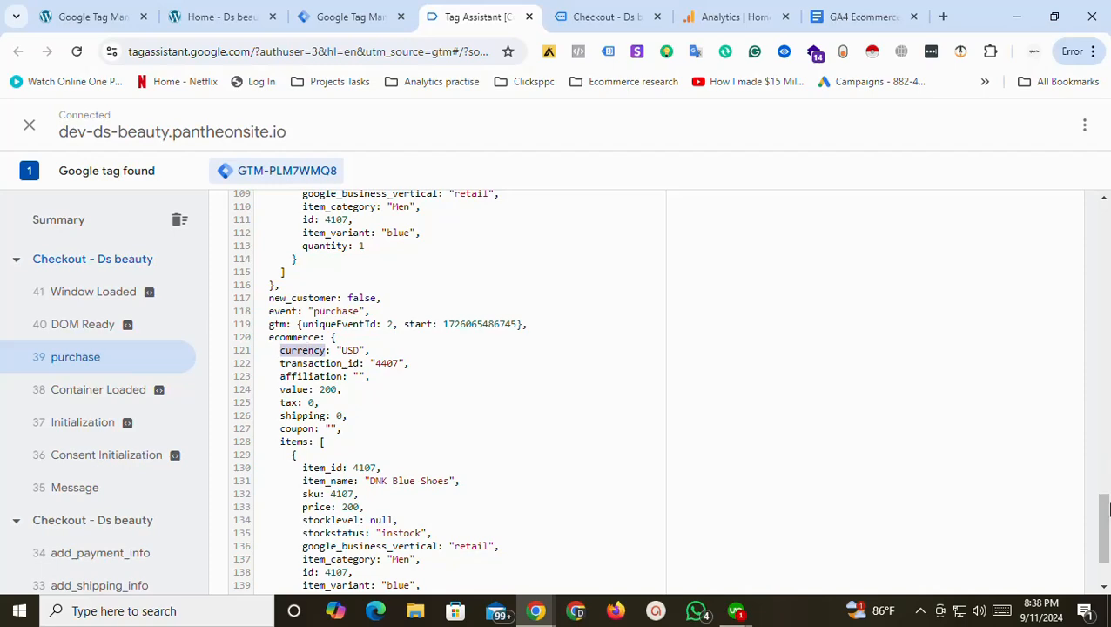
scroll(1104, 509, down, 2)
scroll(193, 322, down, 3)
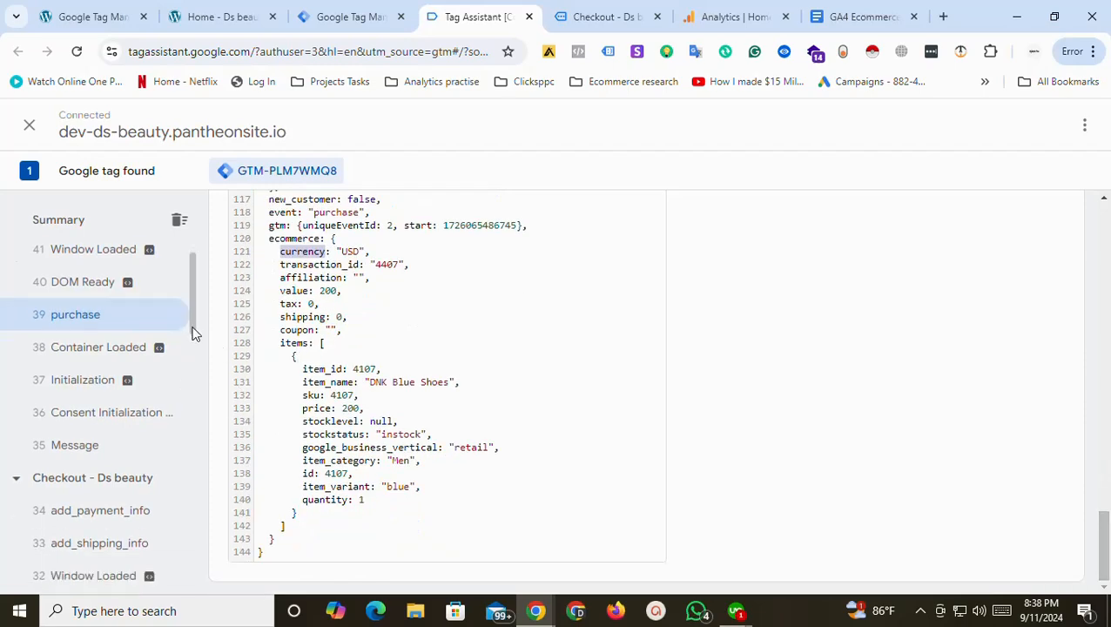
Examine the add_payment_info event's data layer, from its ecommerce items and payment type to the customer fields.
click(128, 399)
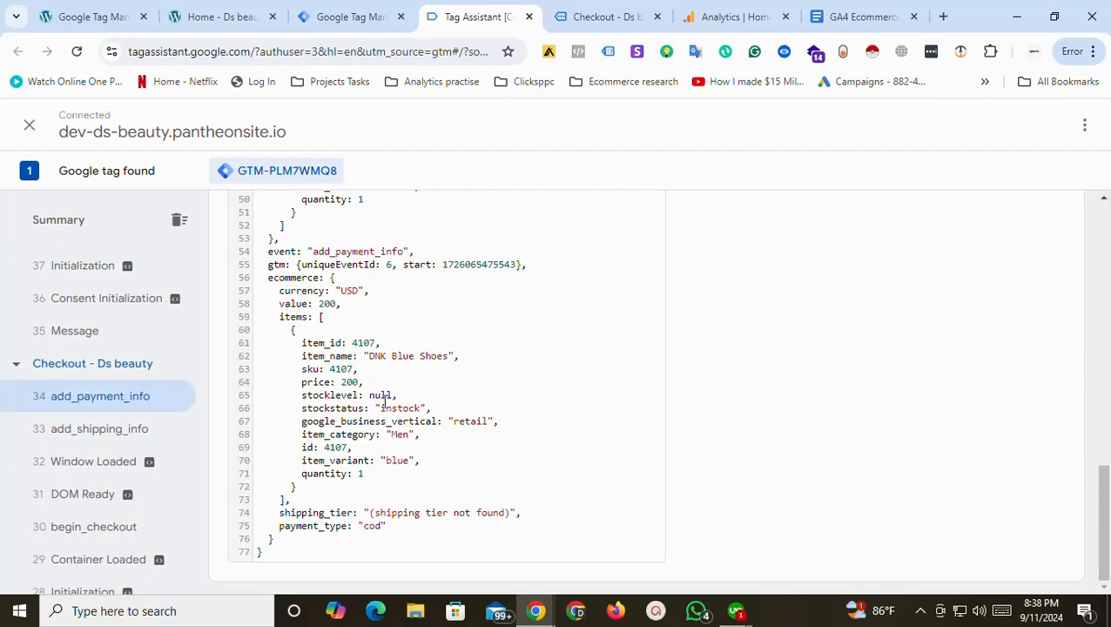
drag(1104, 509, 1105, 296)
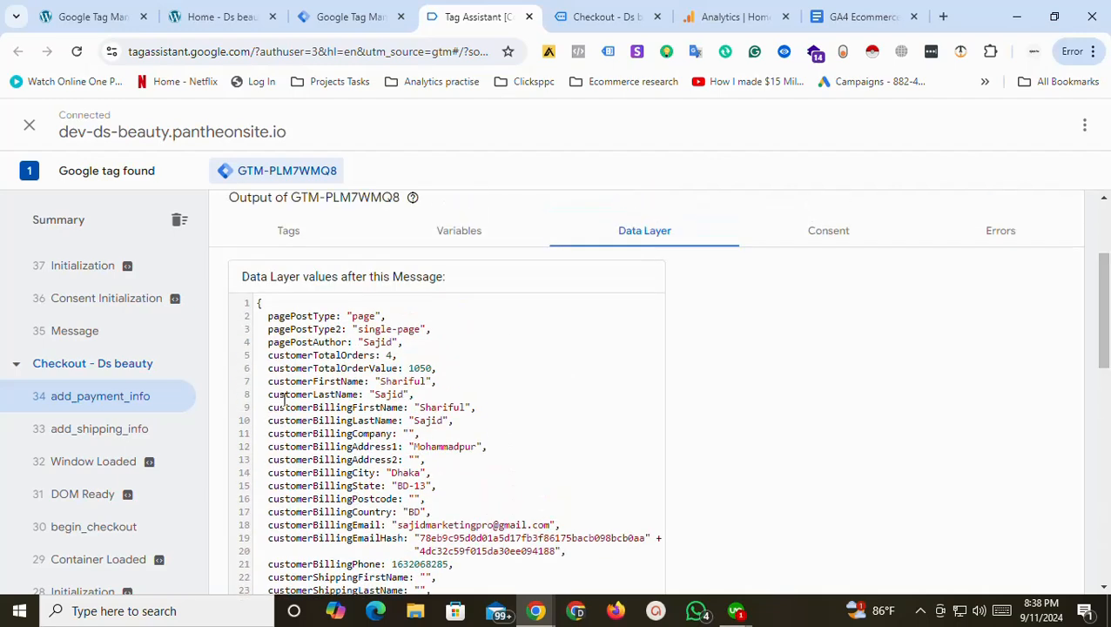
drag(190, 344, 195, 383)
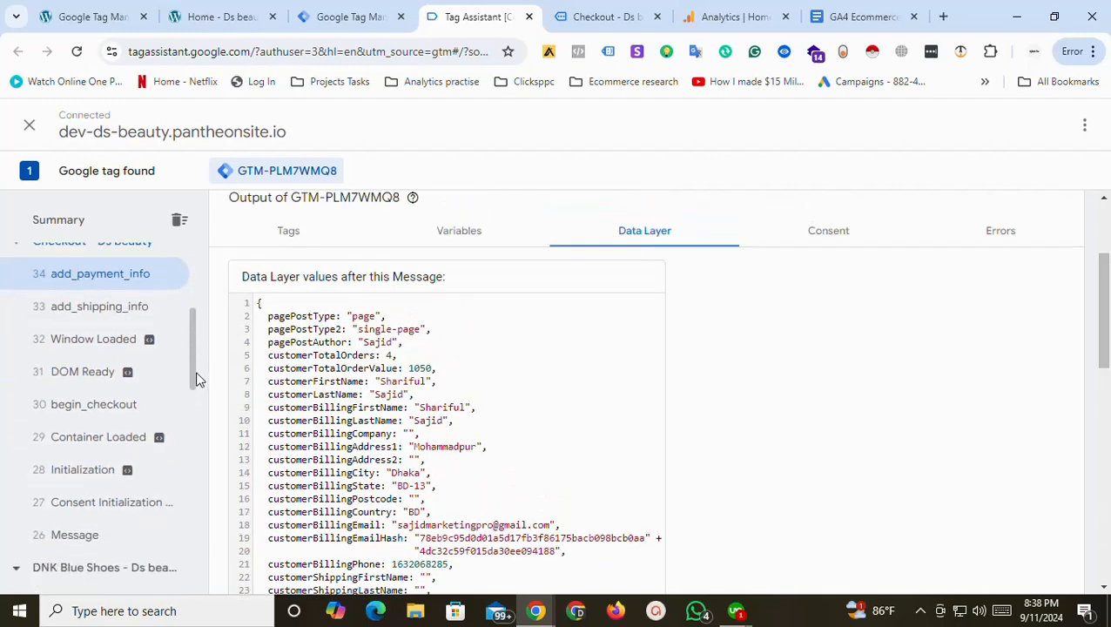
Examine the begin_checkout event's variables, tags and data layer values for the GTM-PLM7WMQ8 container.
click(91, 404)
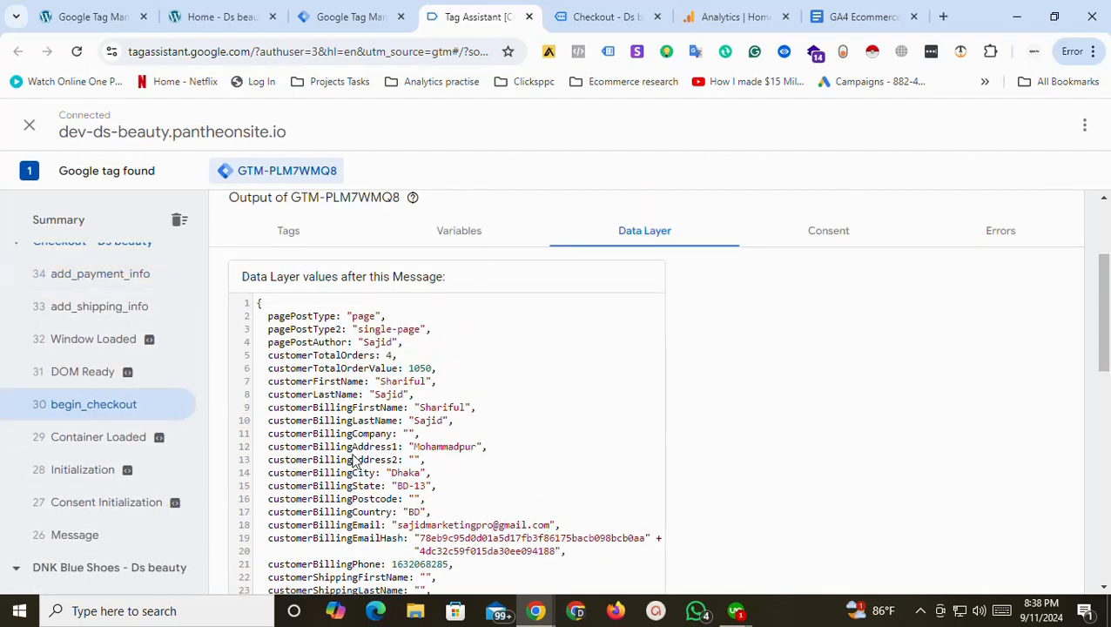
click(462, 230)
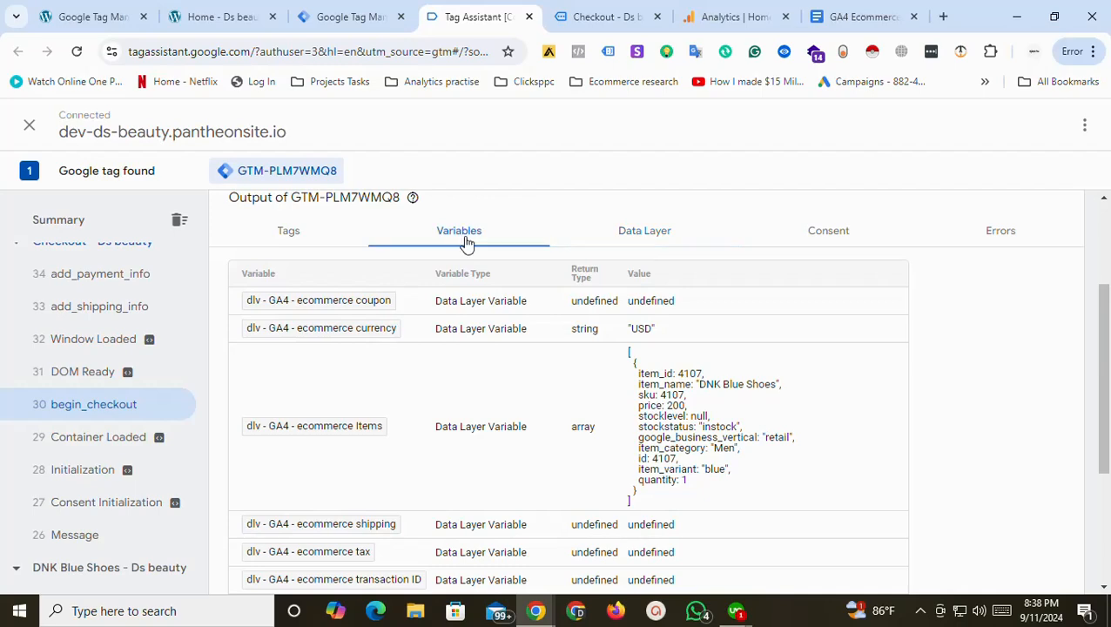
click(293, 235)
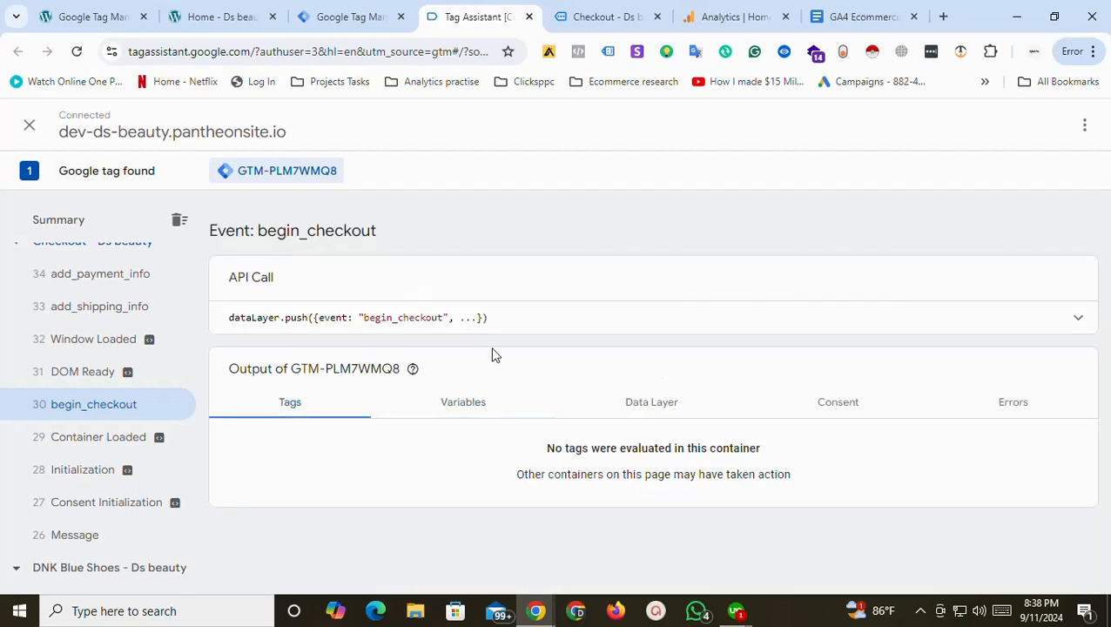
click(462, 402)
scroll(1104, 432, down, 2)
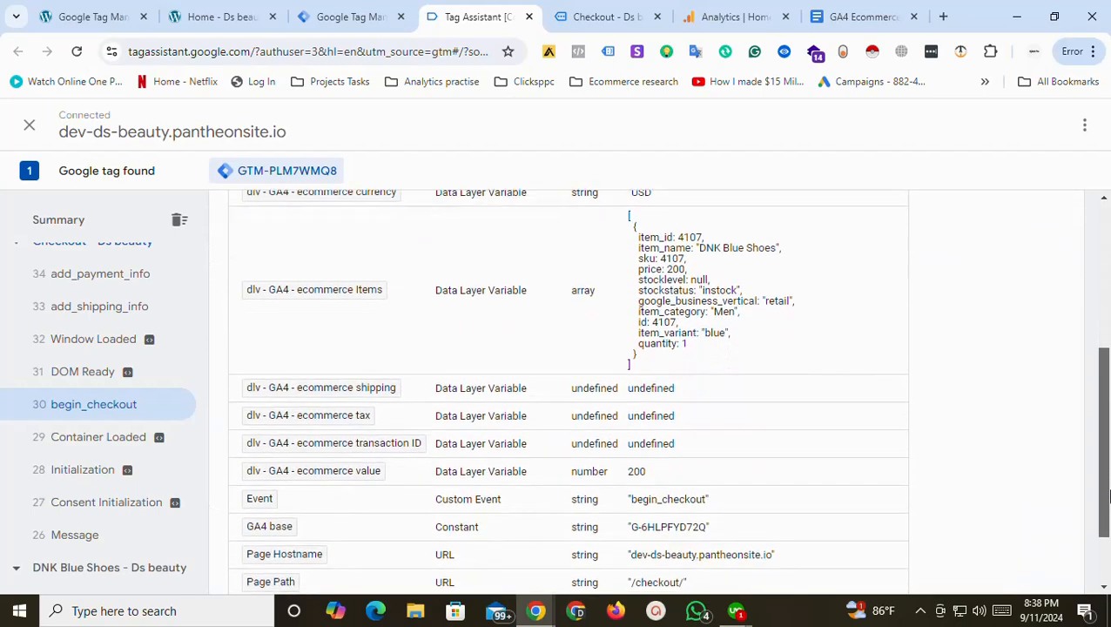
drag(1108, 433, 1105, 427)
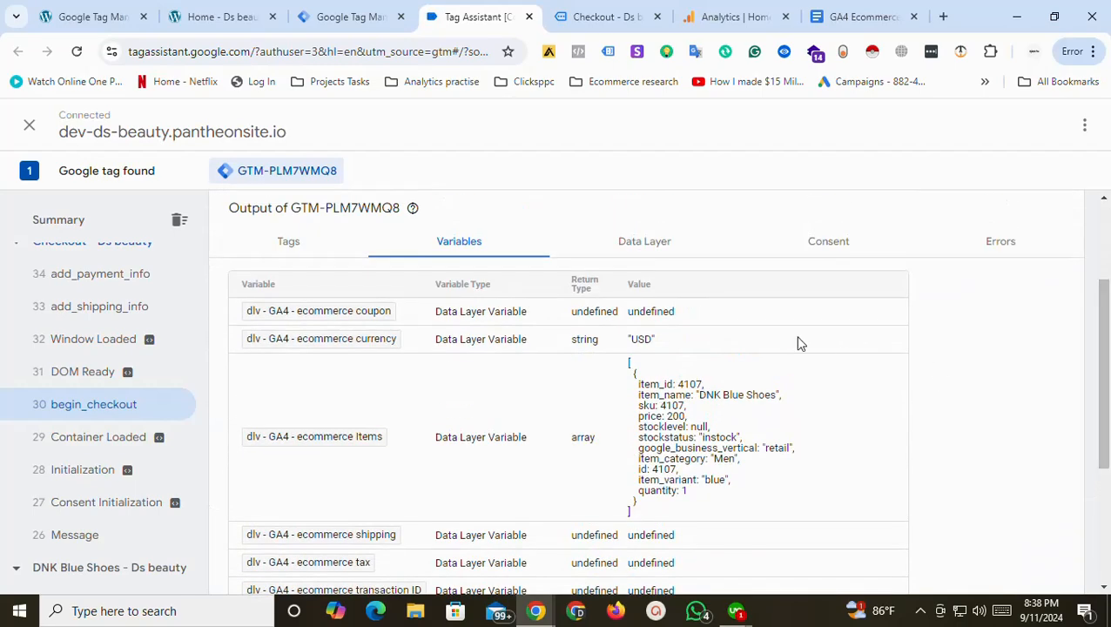
click(633, 243)
click(298, 246)
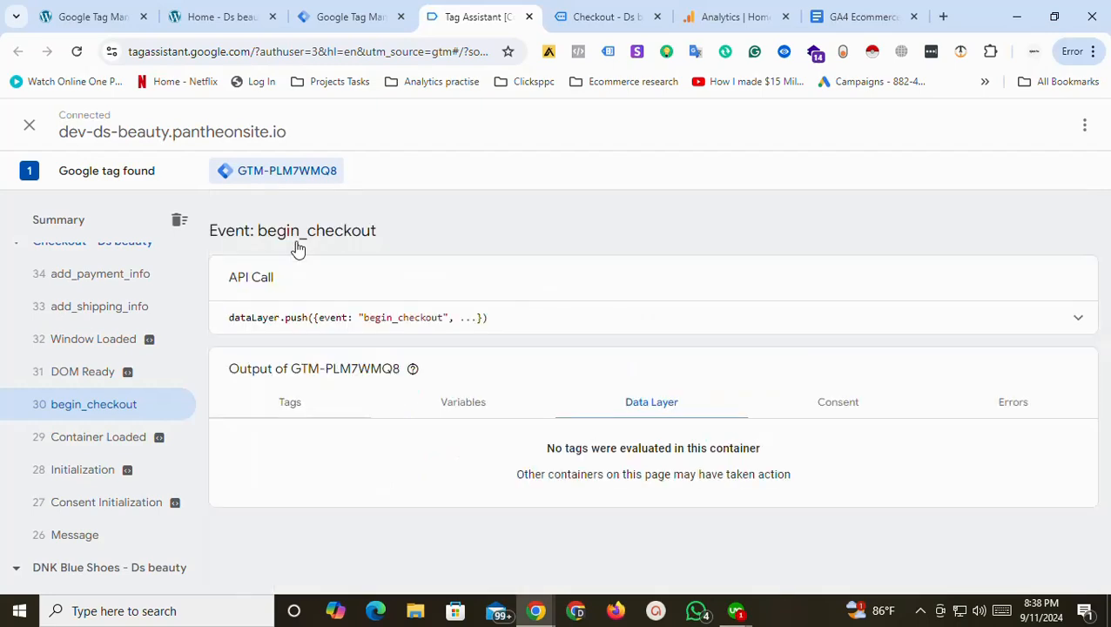
click(474, 413)
click(701, 405)
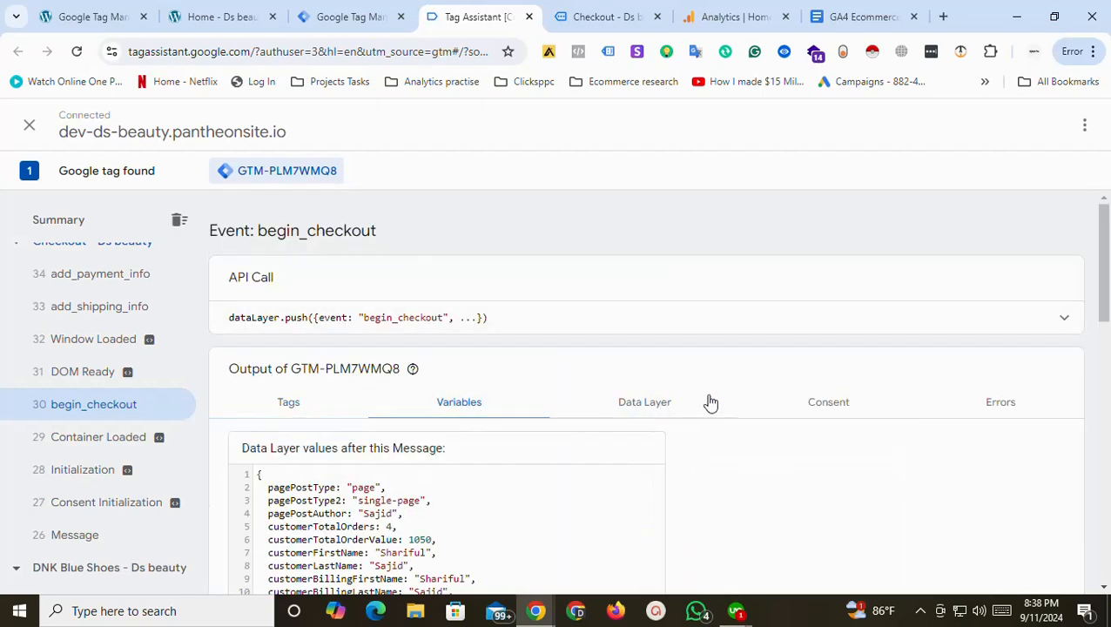
drag(195, 364, 226, 560)
Switch to Google Tag Manager and start a new trigger in the Ds beauty web container.
click(352, 17)
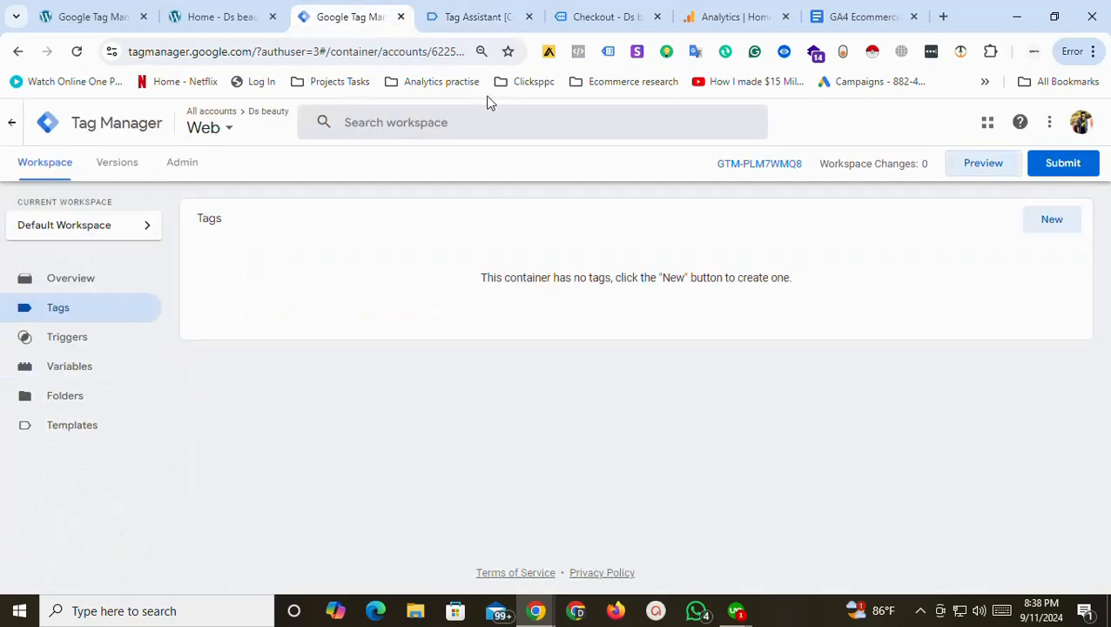
click(90, 341)
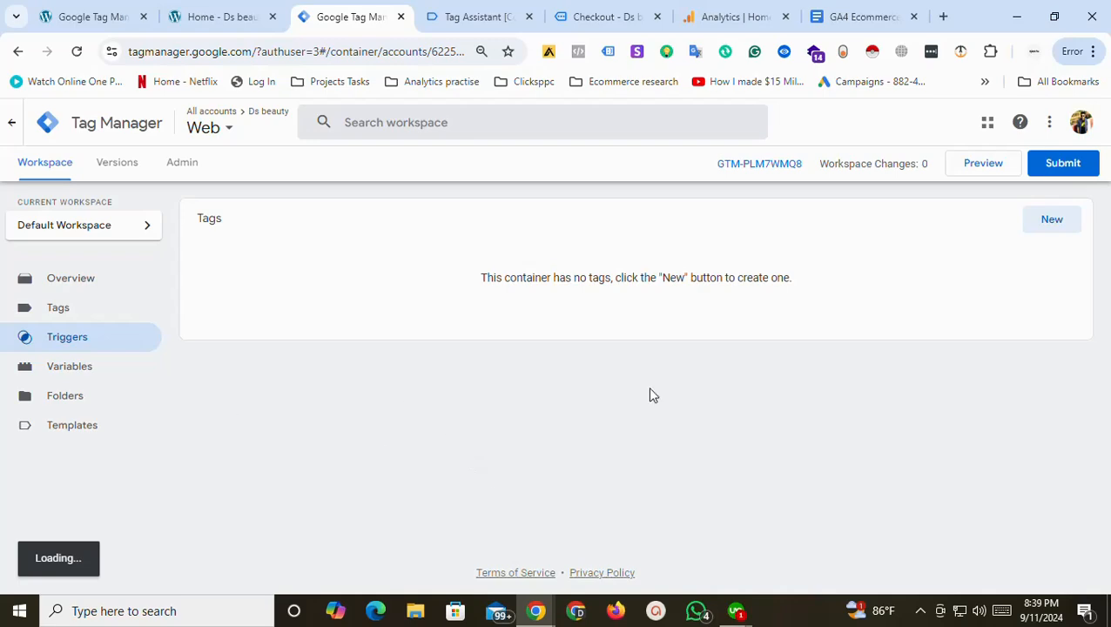
click(1043, 228)
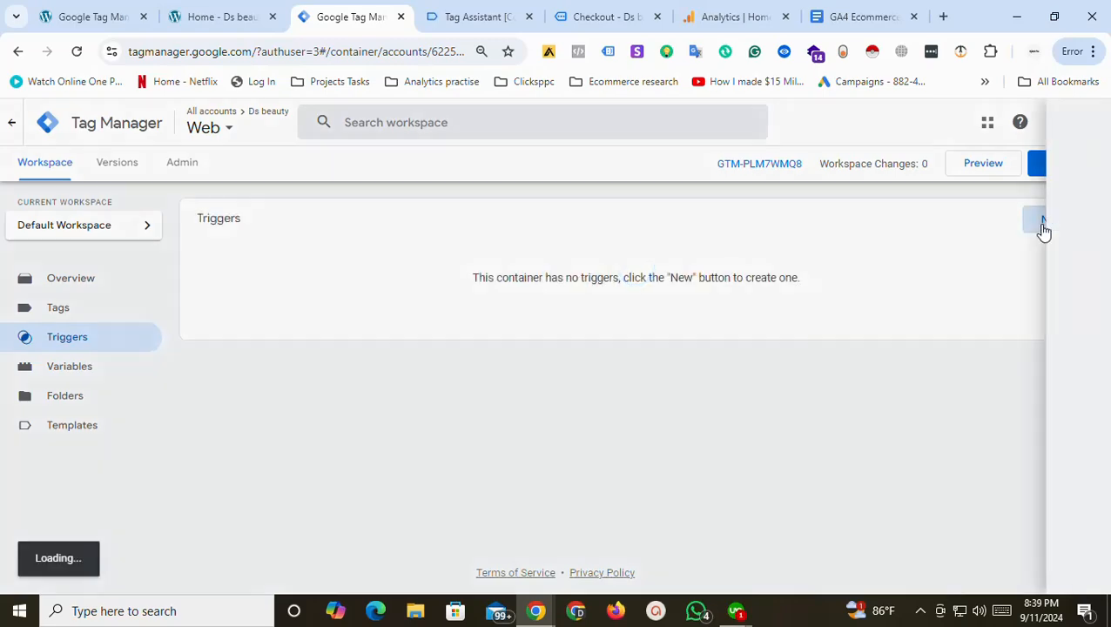
Review the event names recorded in Tag Assistant for the home page and the DNK Blue Shoes page.
click(220, 15)
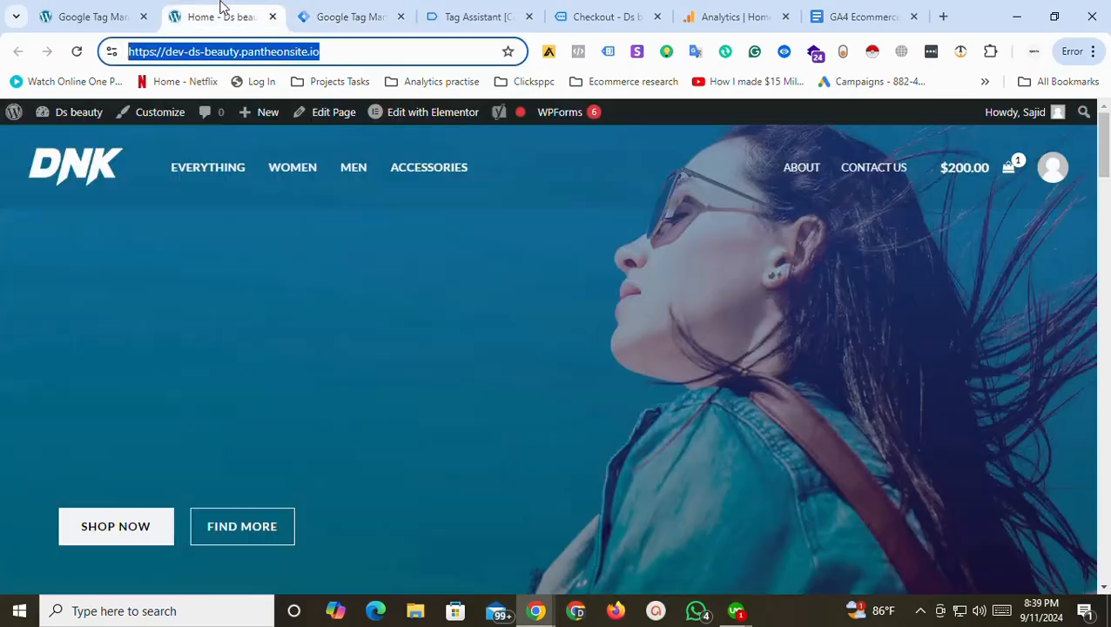
click(365, 14)
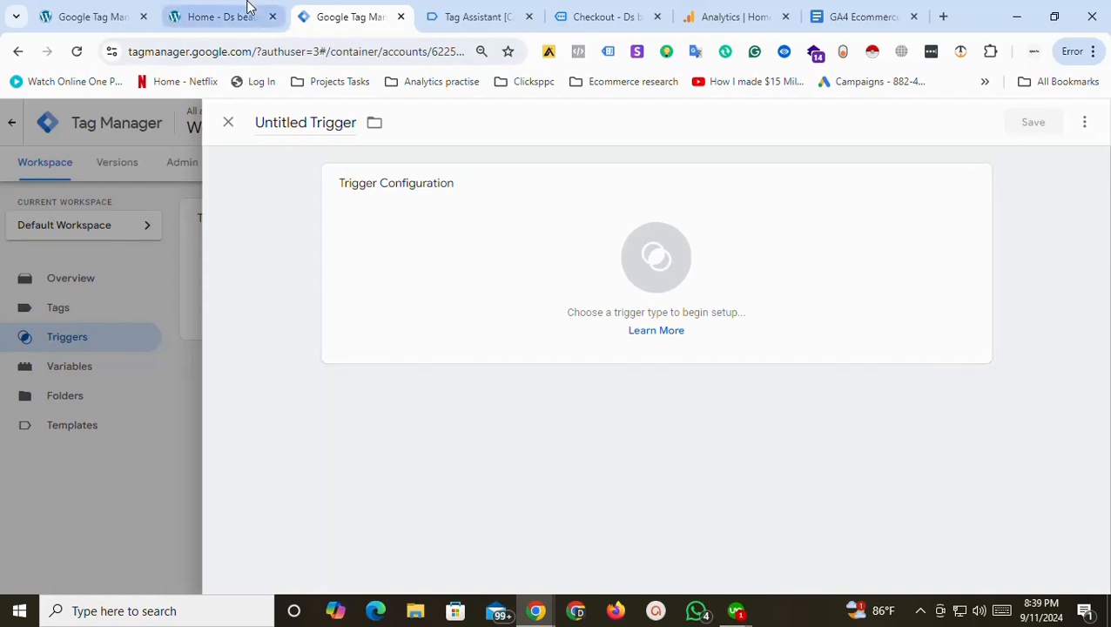
click(249, 13)
click(394, 12)
click(496, 19)
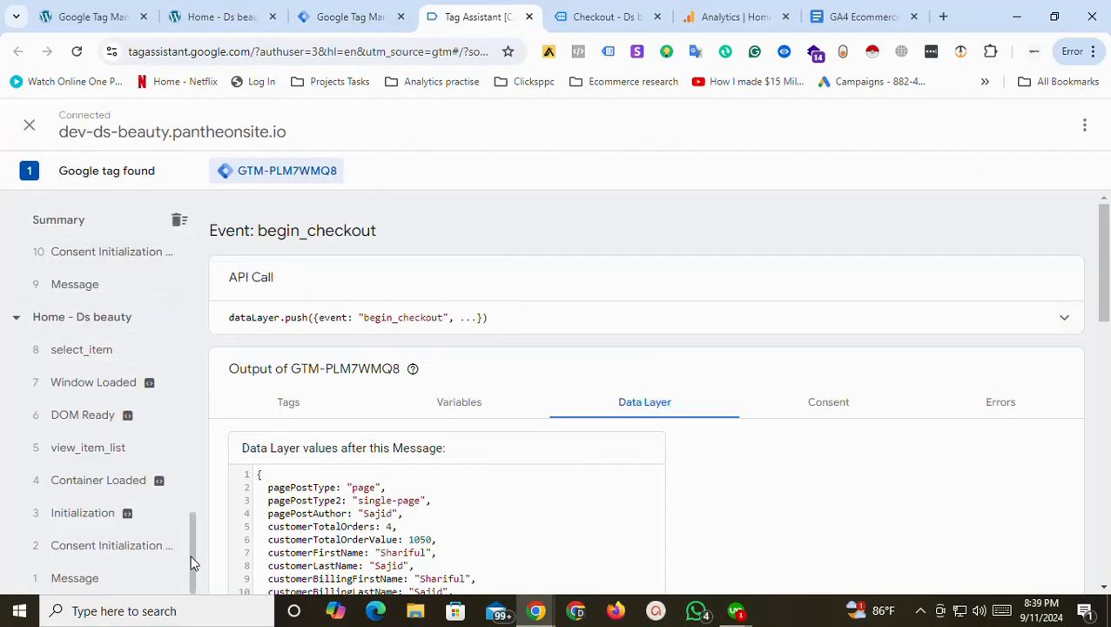
drag(193, 562, 203, 475)
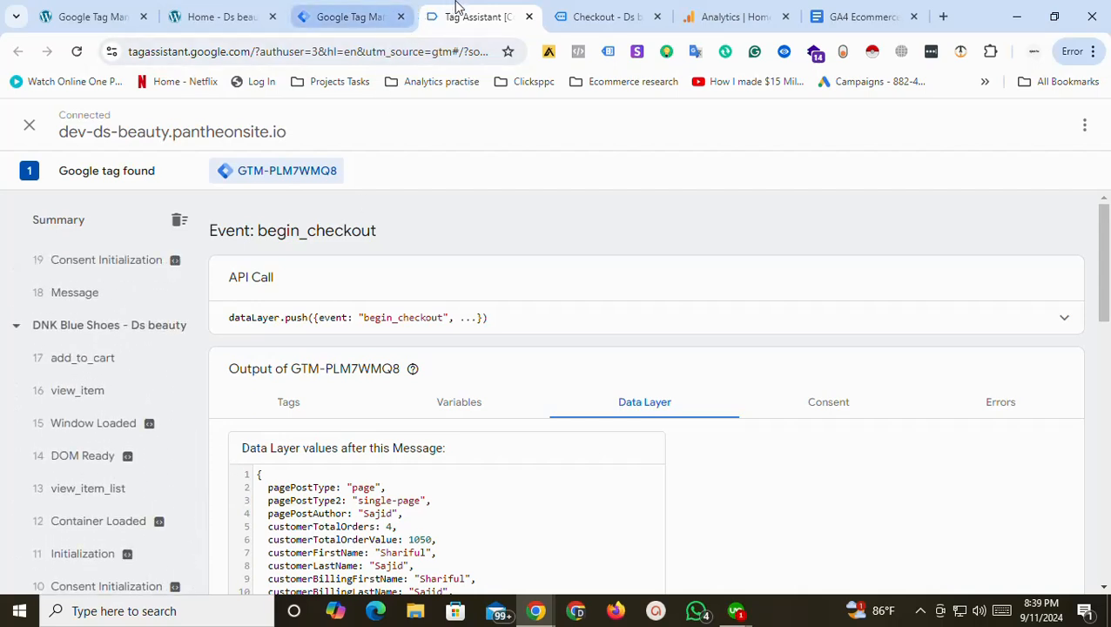
Return to Tag Manager and name the untitled trigger "Event- view item".
click(392, 8)
double_click(314, 118)
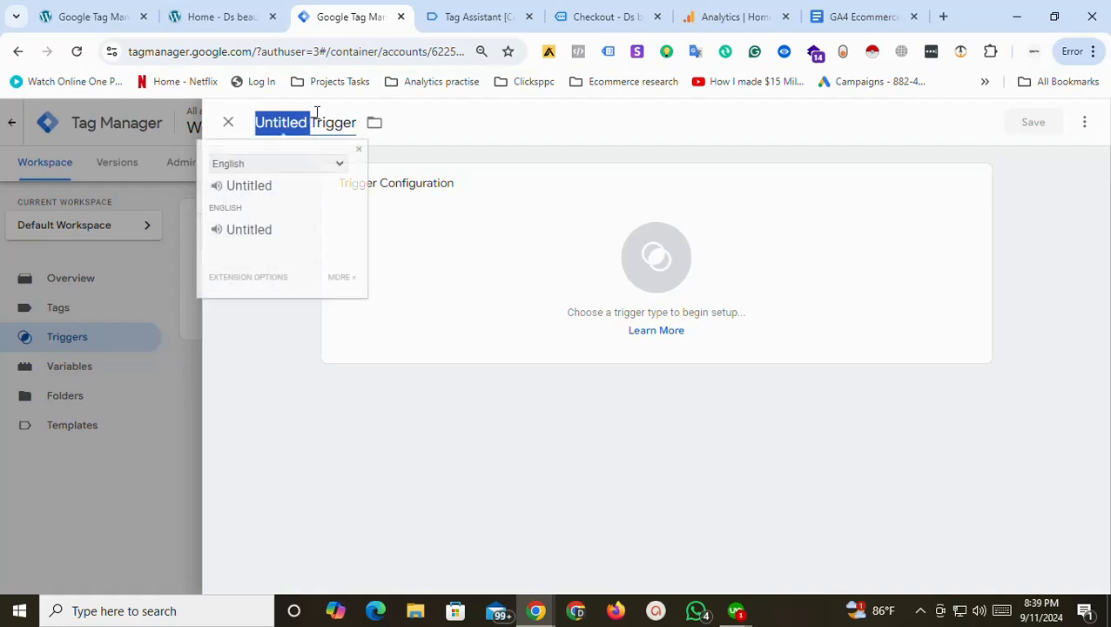
triple_click(319, 122)
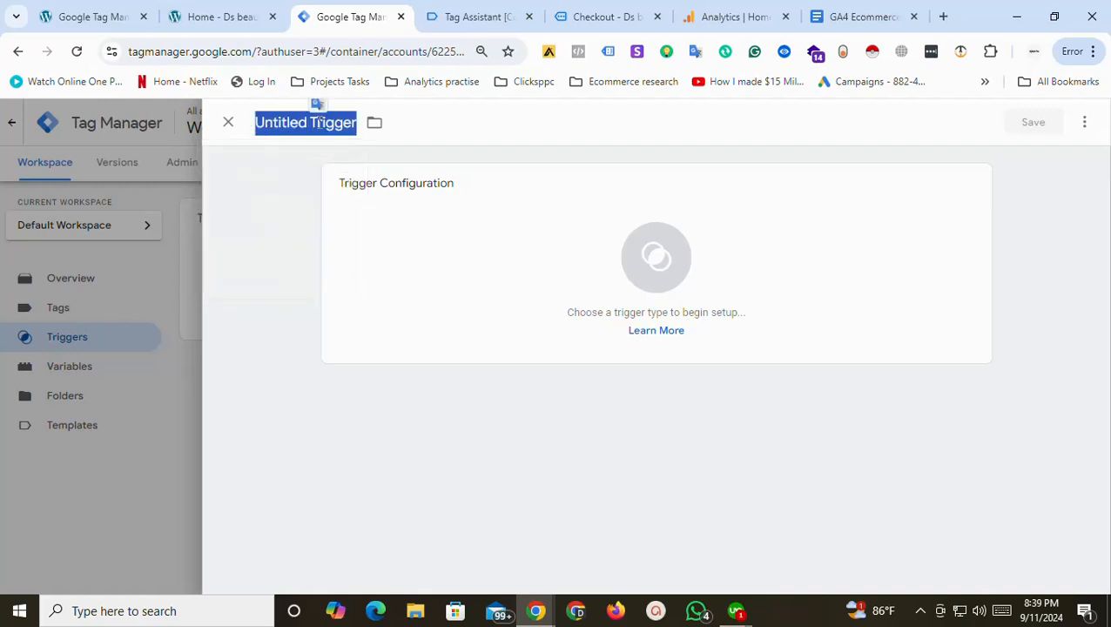
text(Event- v)
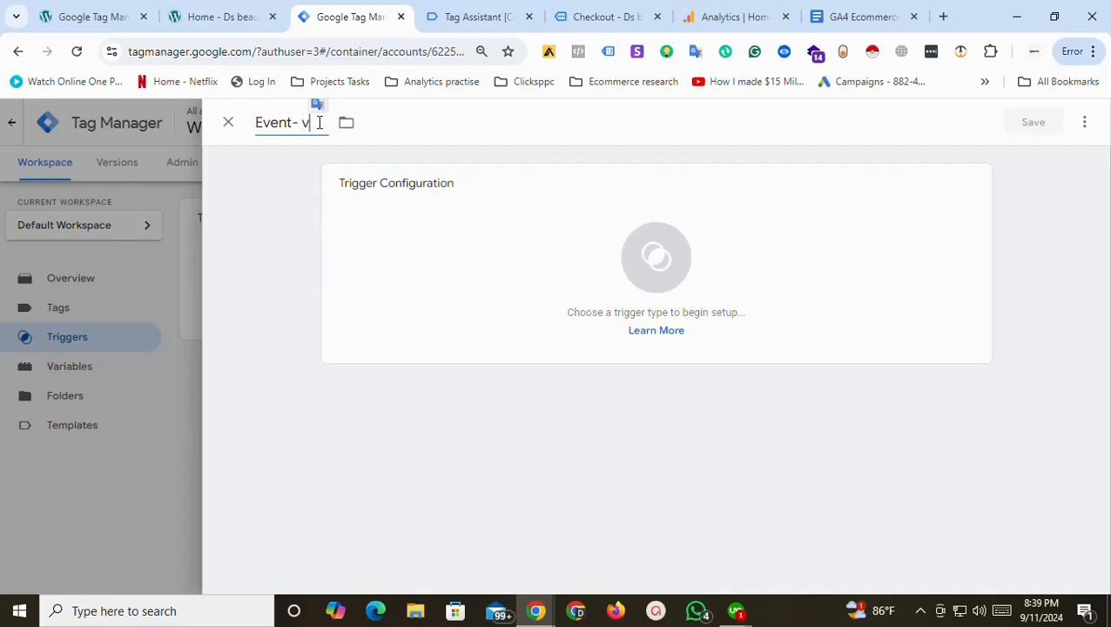
text(iew item)
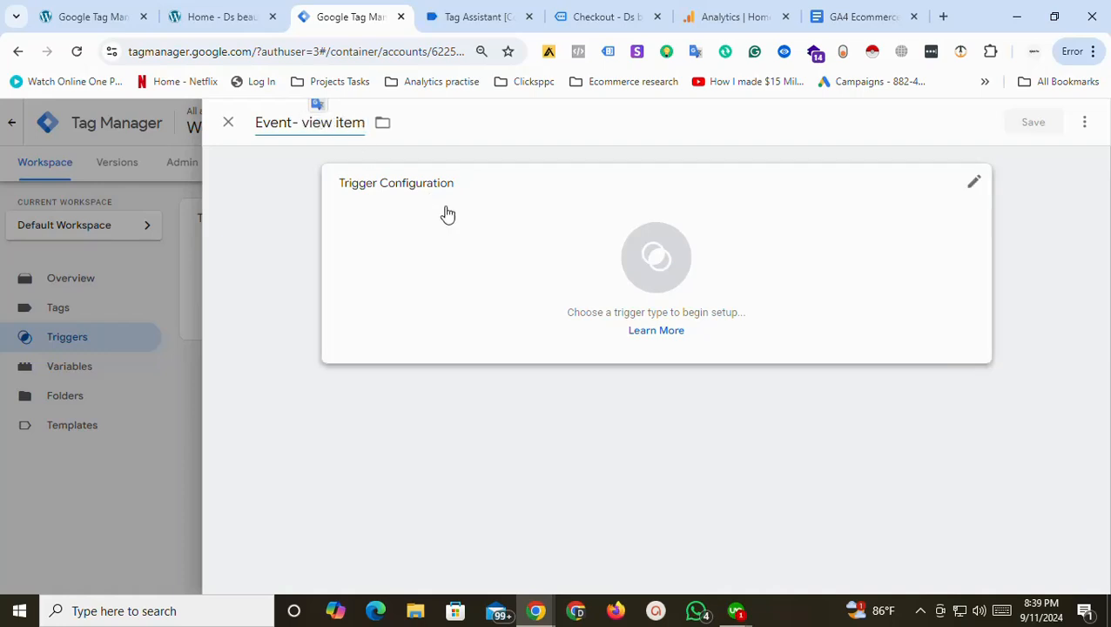
Configure the trigger as a Custom Event with the event name view_item and save it.
click(564, 277)
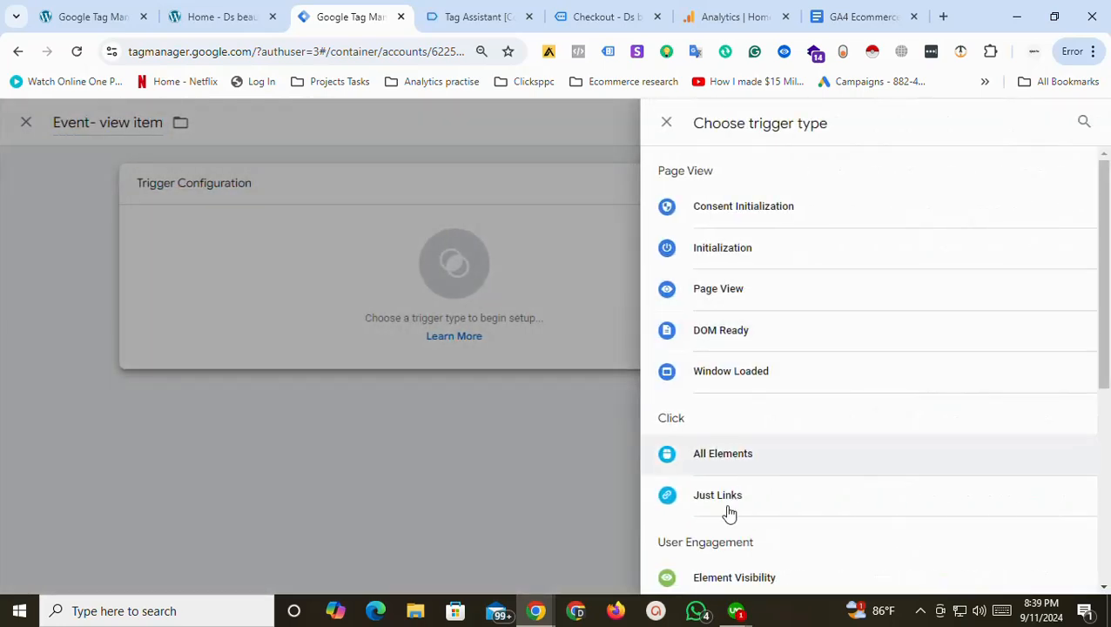
scroll(957, 409, down, 3)
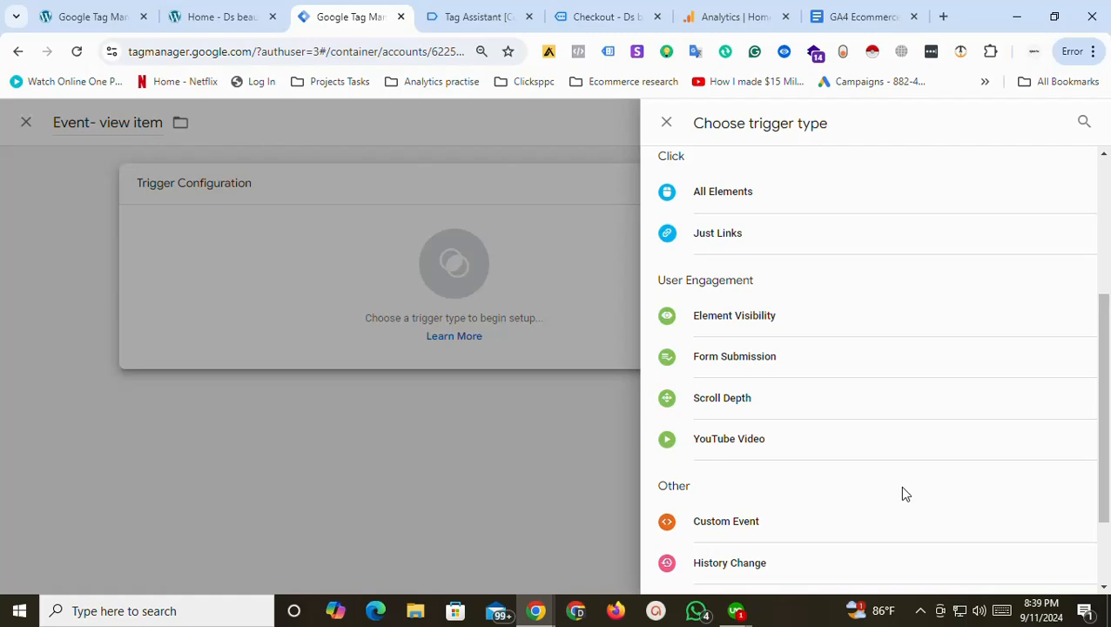
click(772, 520)
click(404, 331)
click(443, 401)
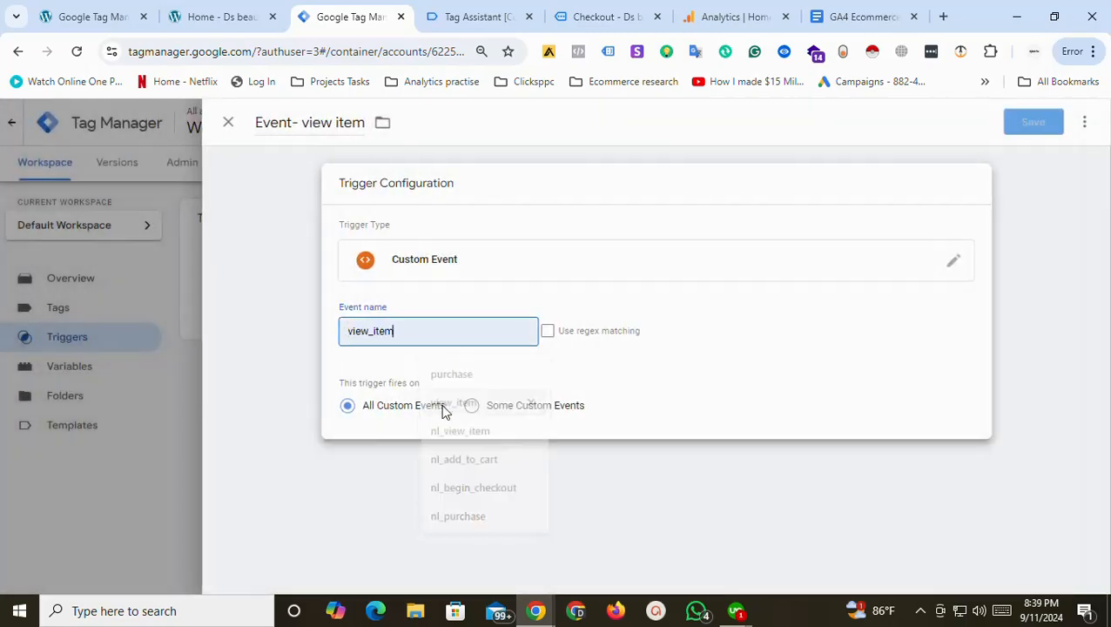
click(1033, 123)
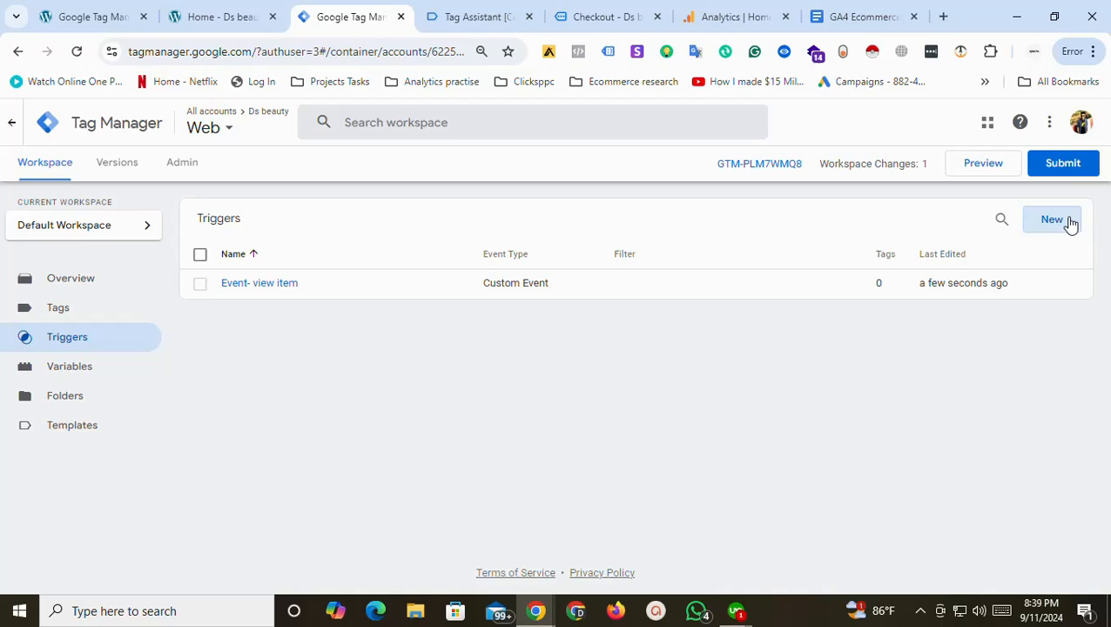
Create another trigger and name it "Event-add to cart".
click(1070, 223)
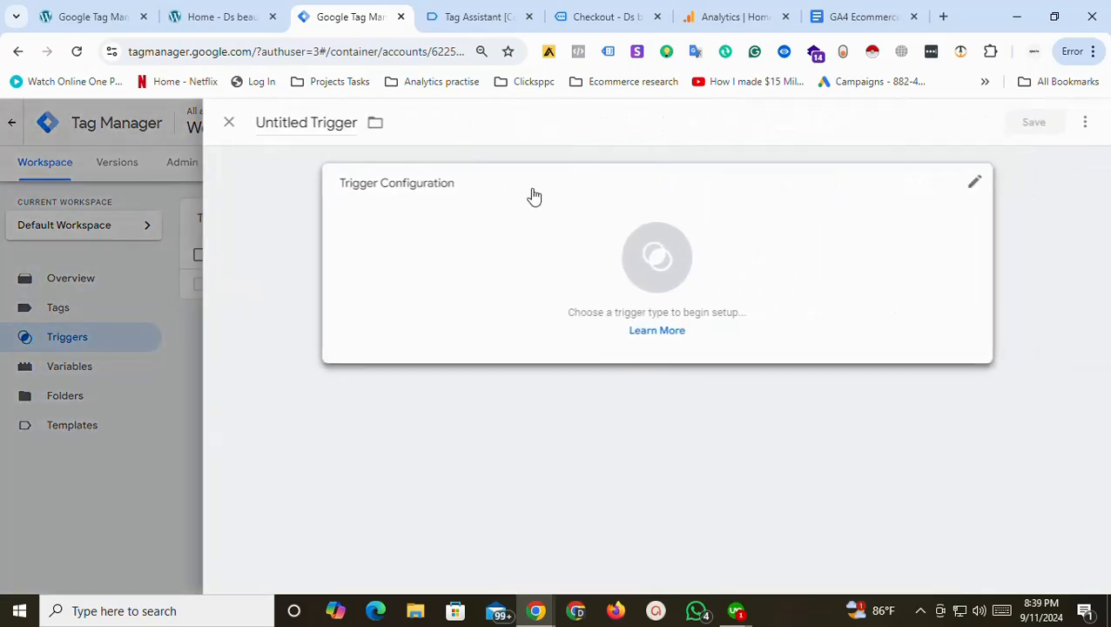
click(322, 122)
text(Ev)
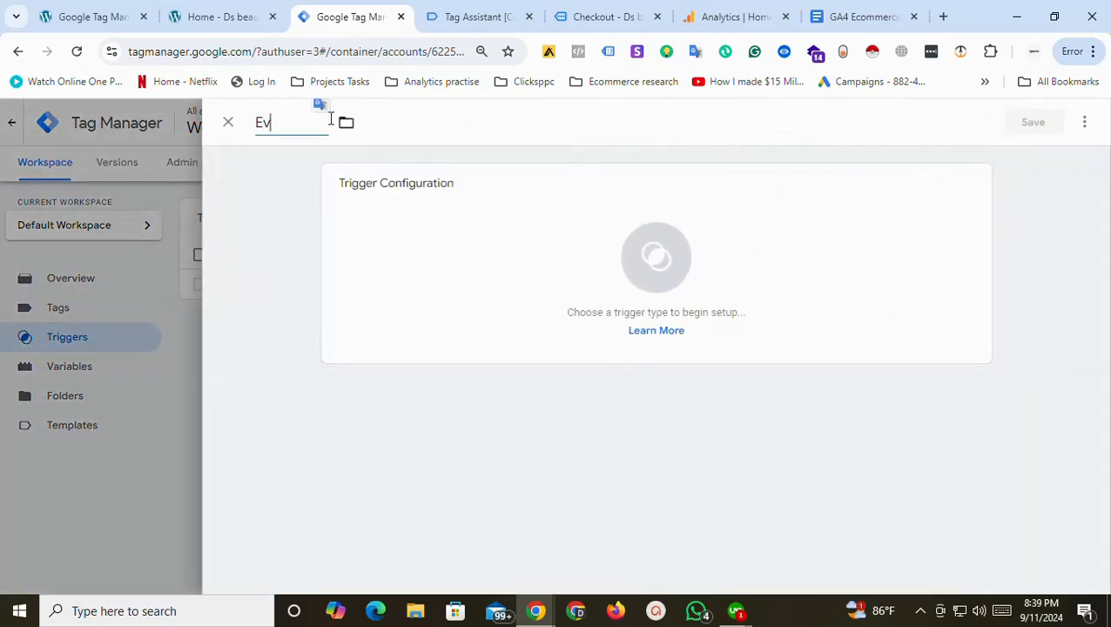
text(ent-add to cart)
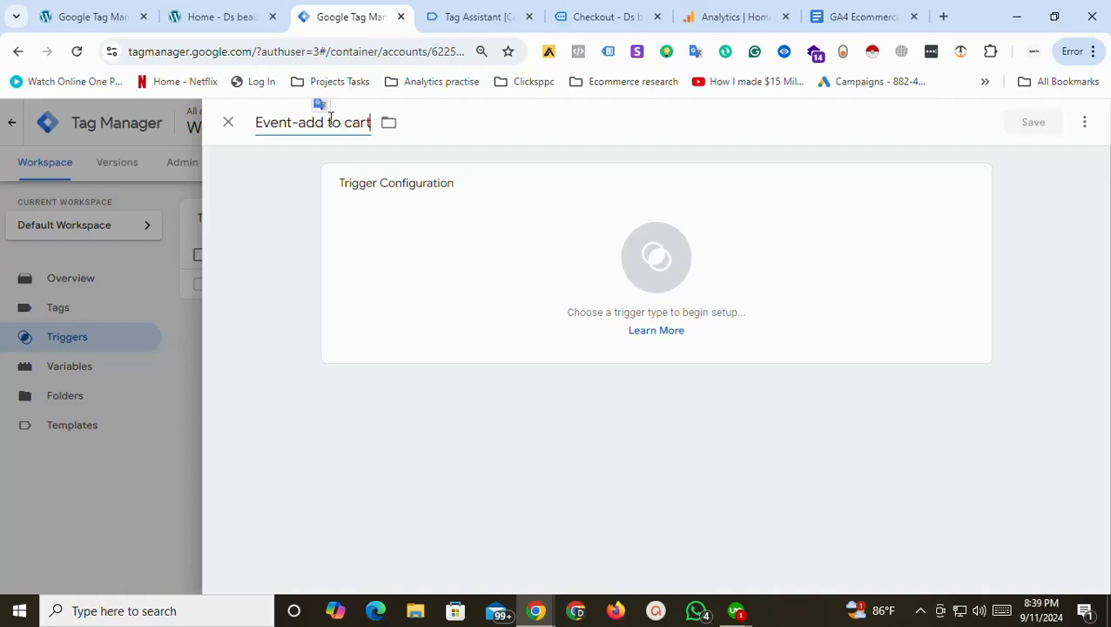
Set the trigger type to Custom Event and enter add_to_cart as its event name.
click(555, 221)
drag(1104, 374, 1109, 475)
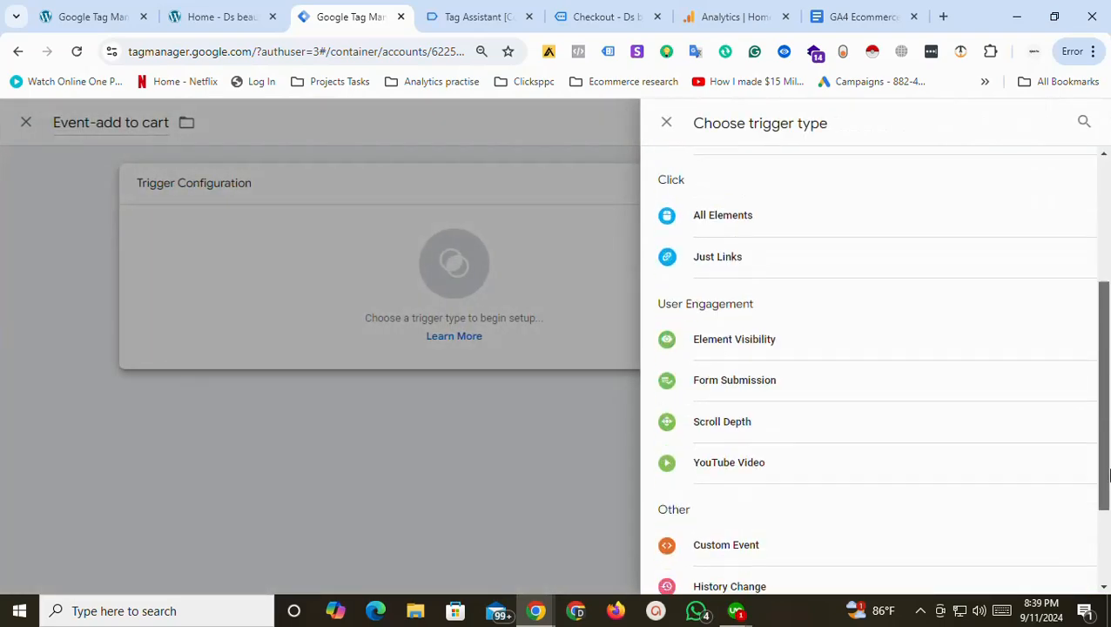
click(738, 547)
click(394, 339)
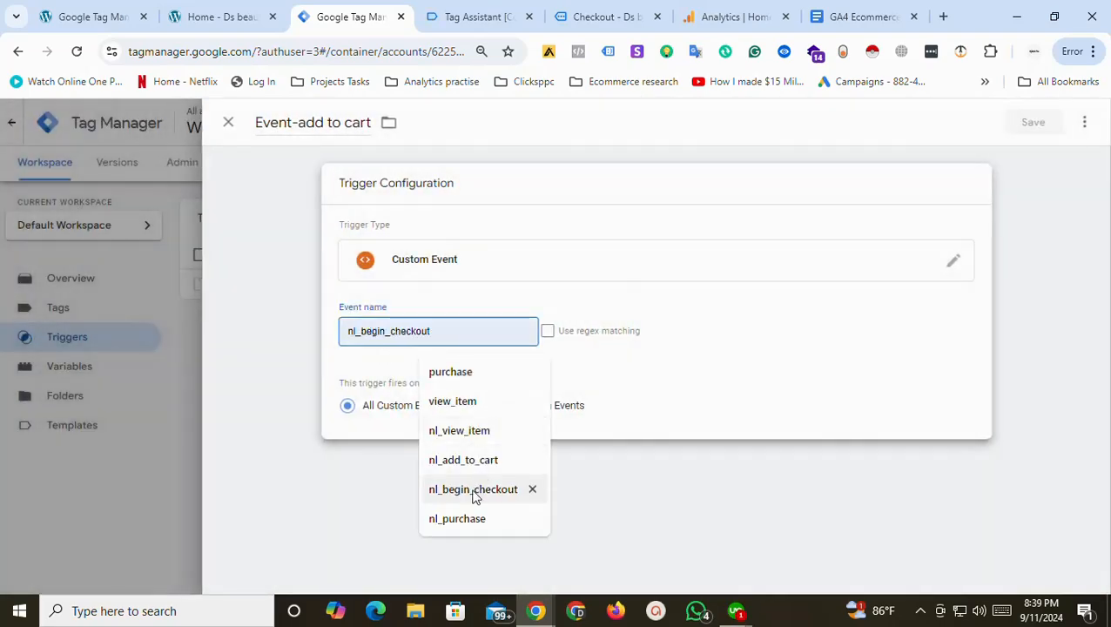
text(add_to)
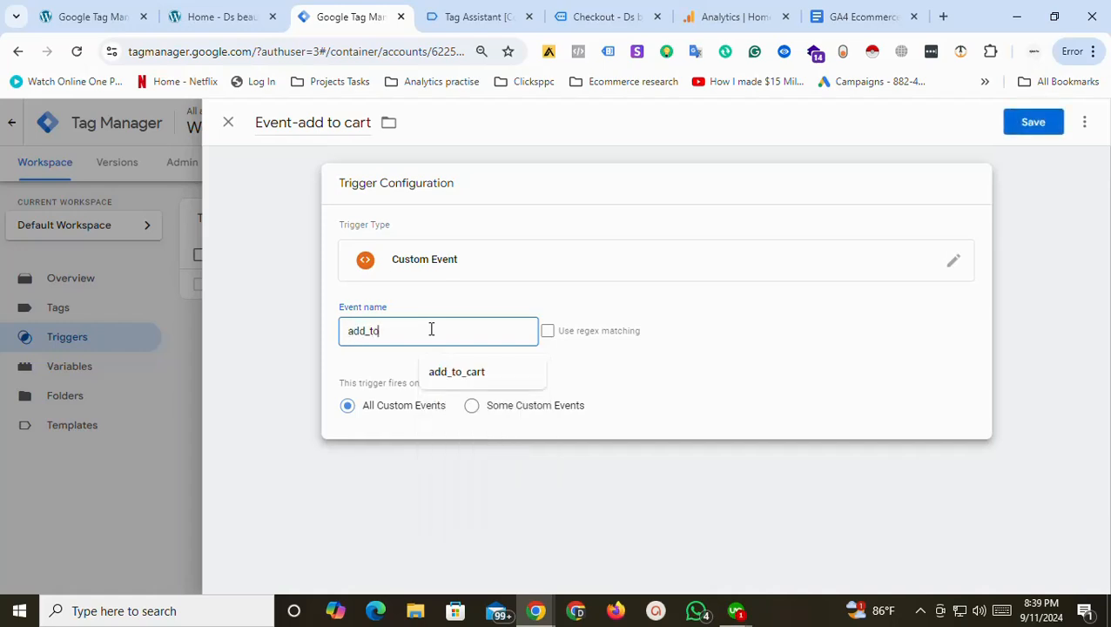
text(_cart)
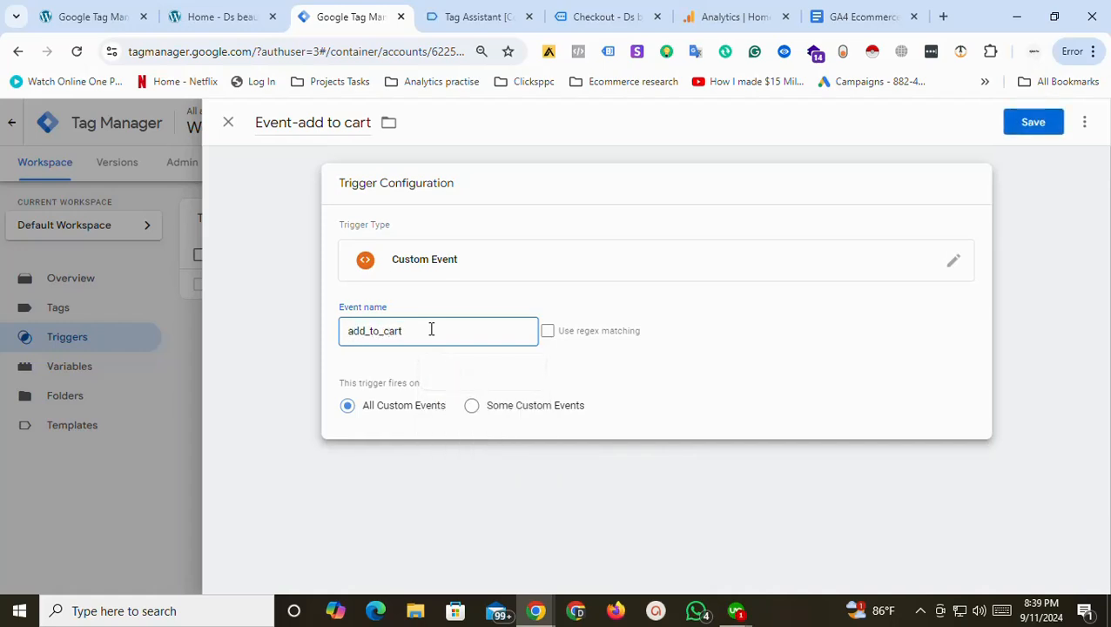
Switch to Tag Assistant, open the add_to_cart event of the DNK Blue Shoes page, and copy the event name from its API call.
click(457, 13)
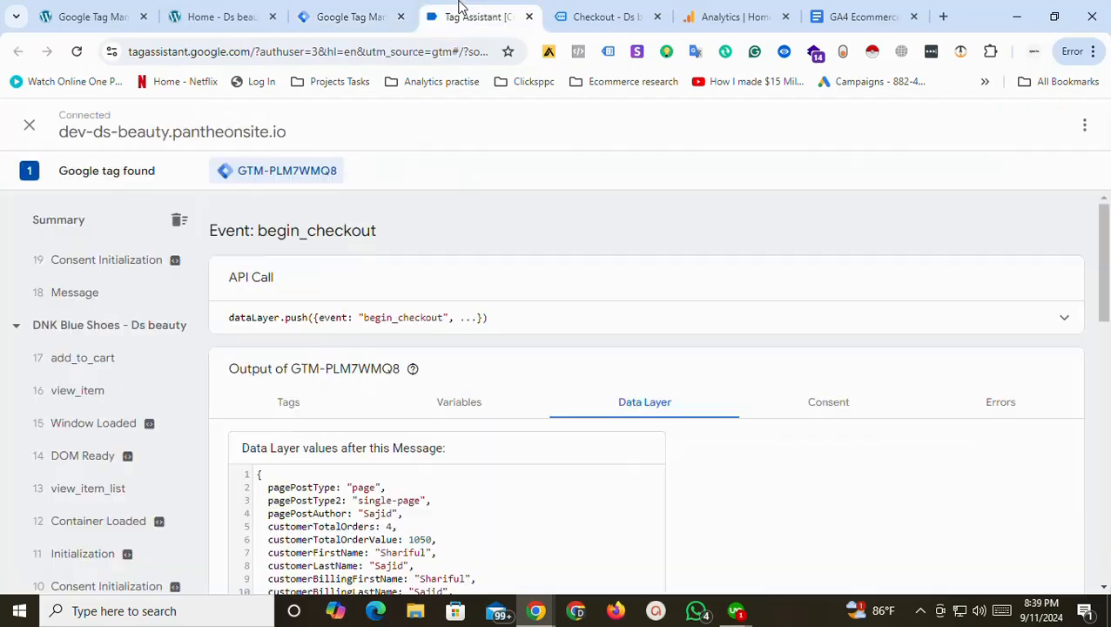
click(89, 366)
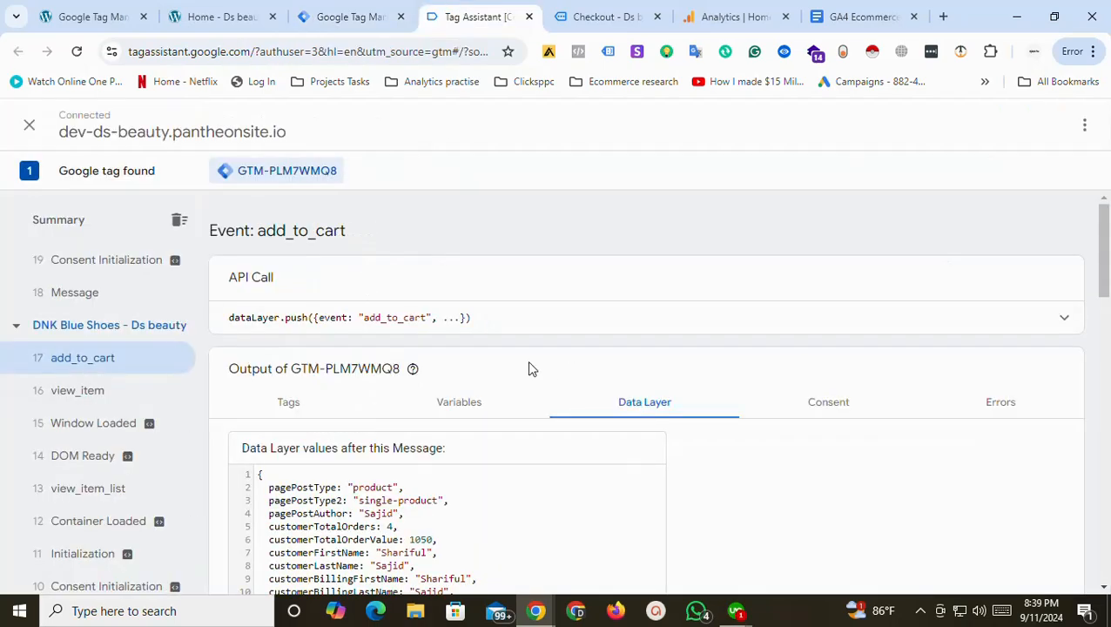
double_click(396, 318)
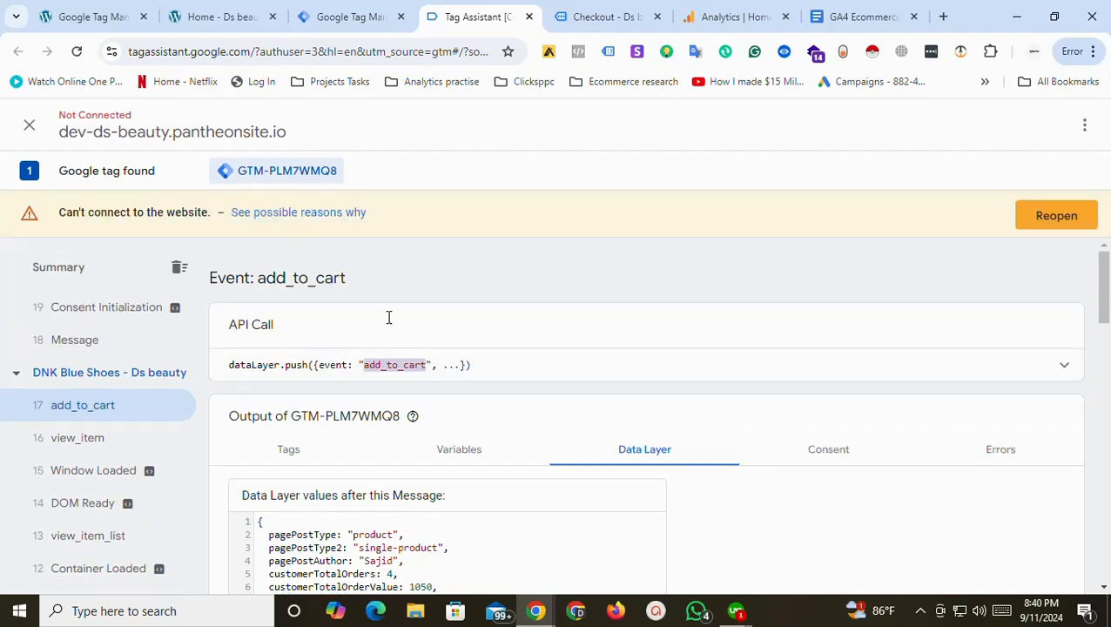
triple_click(391, 372)
double_click(400, 366)
double_click(378, 366)
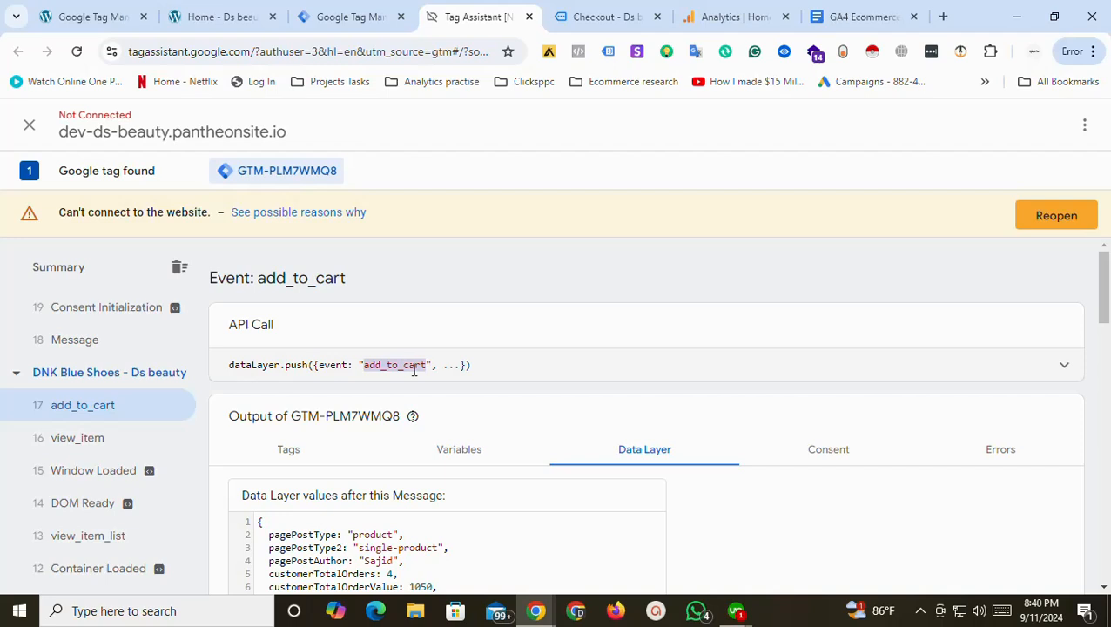
double_click(412, 366)
right_click(399, 368)
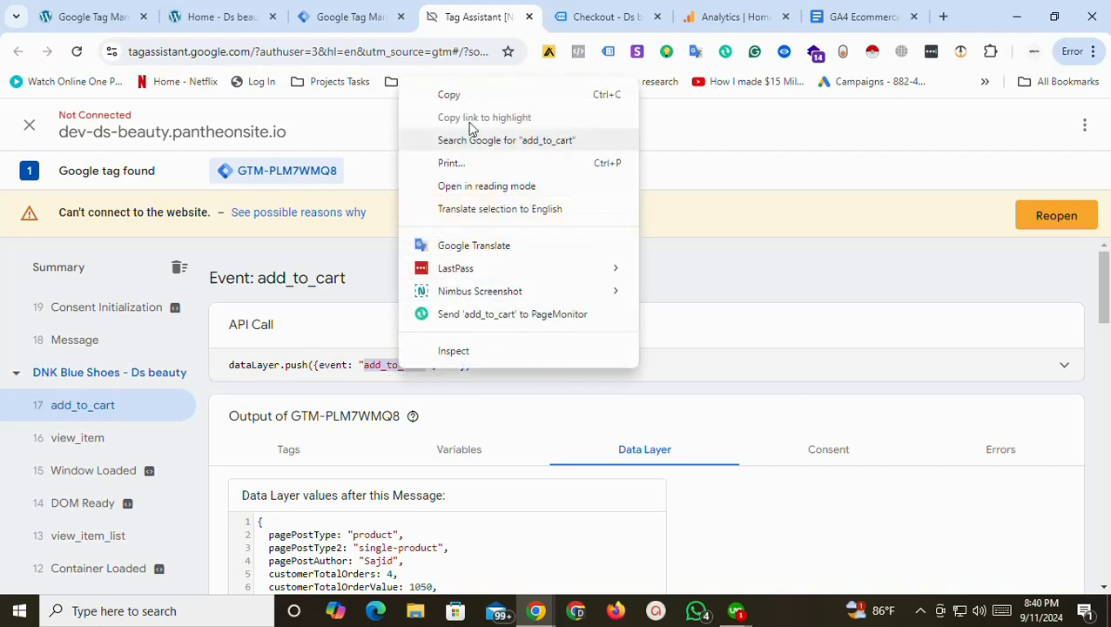
click(457, 96)
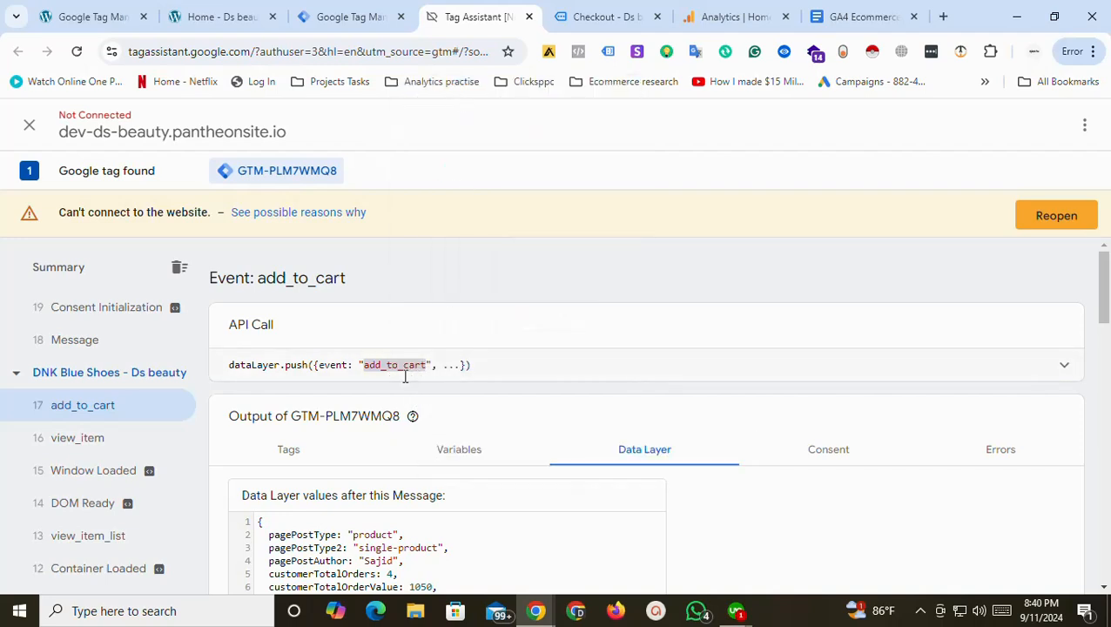
Return to Tag Manager and save the "Event-add to cart" trigger.
click(345, 11)
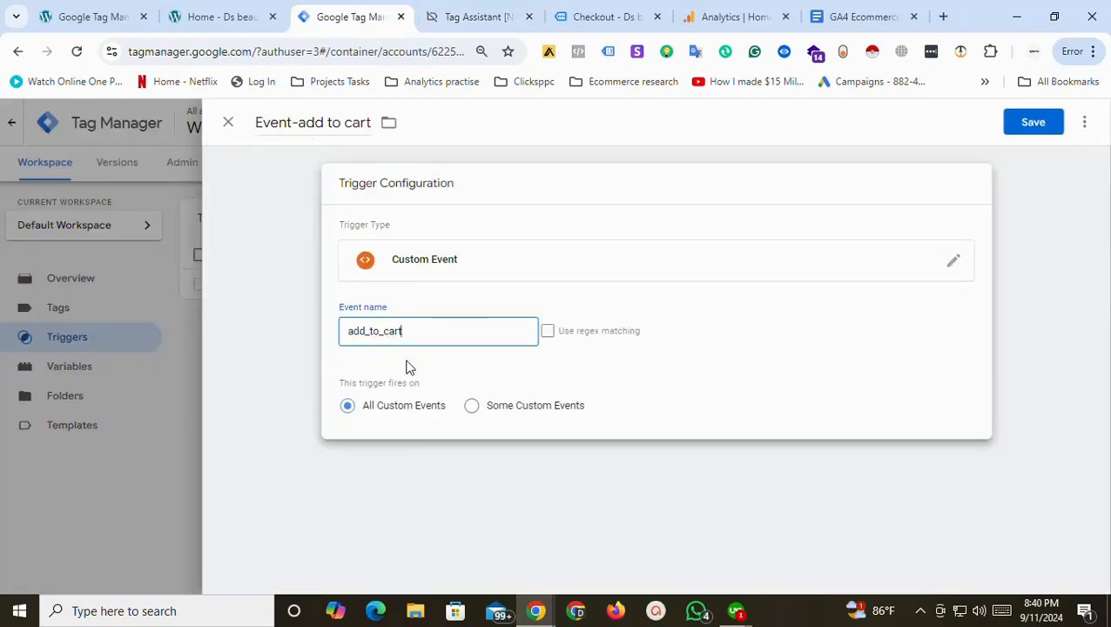
click(1034, 129)
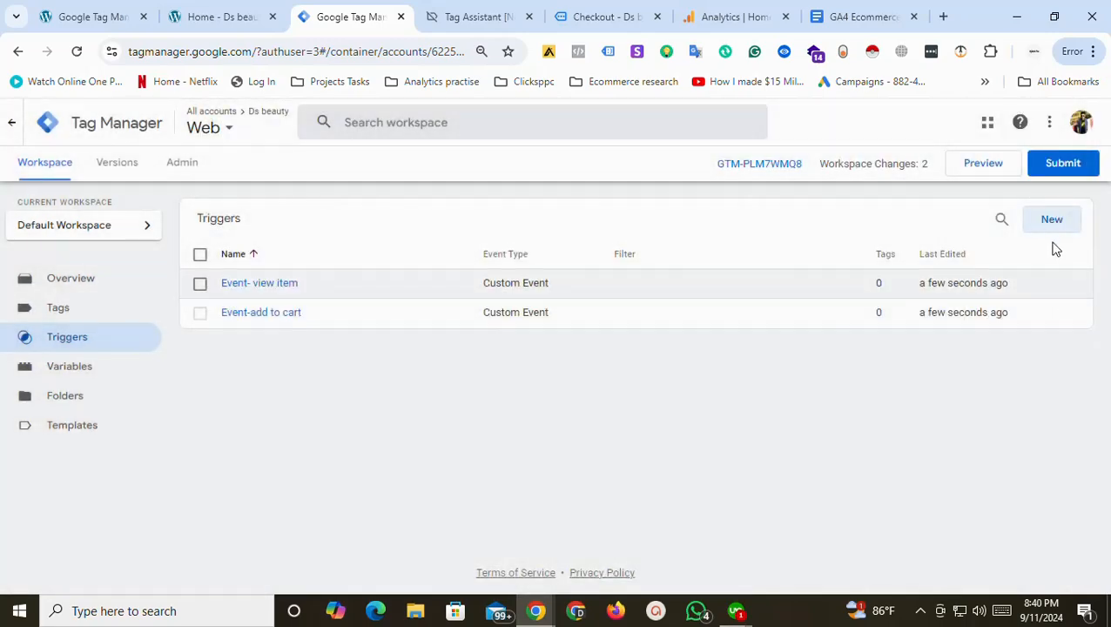
Create a new trigger of type Custom Event with the event name begin_checkout.
click(1049, 222)
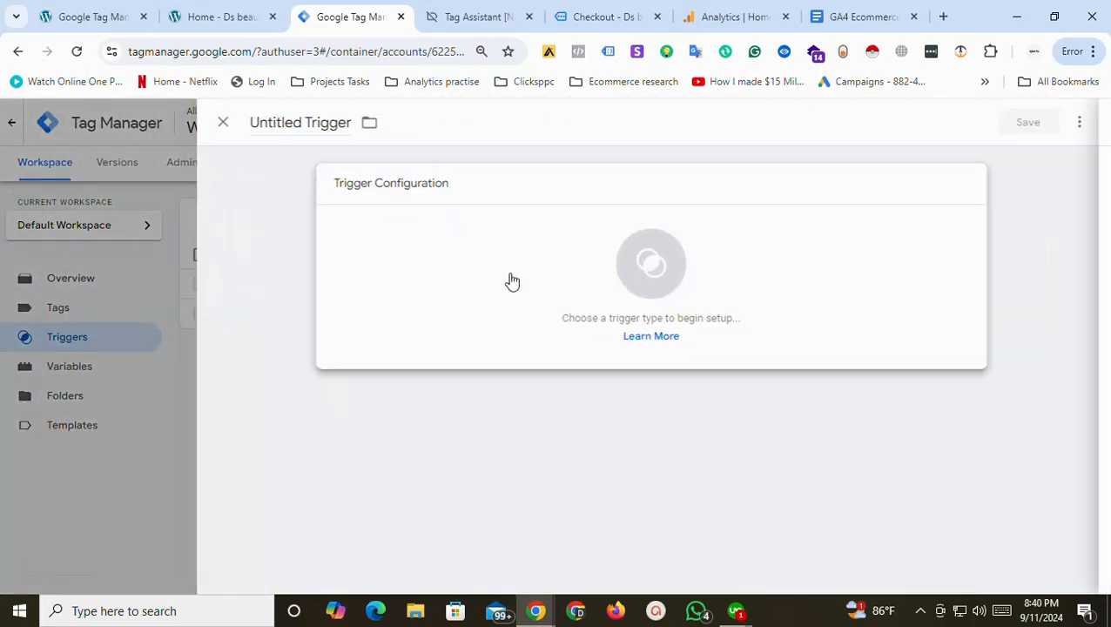
click(511, 280)
scroll(759, 426, down, 4)
click(737, 411)
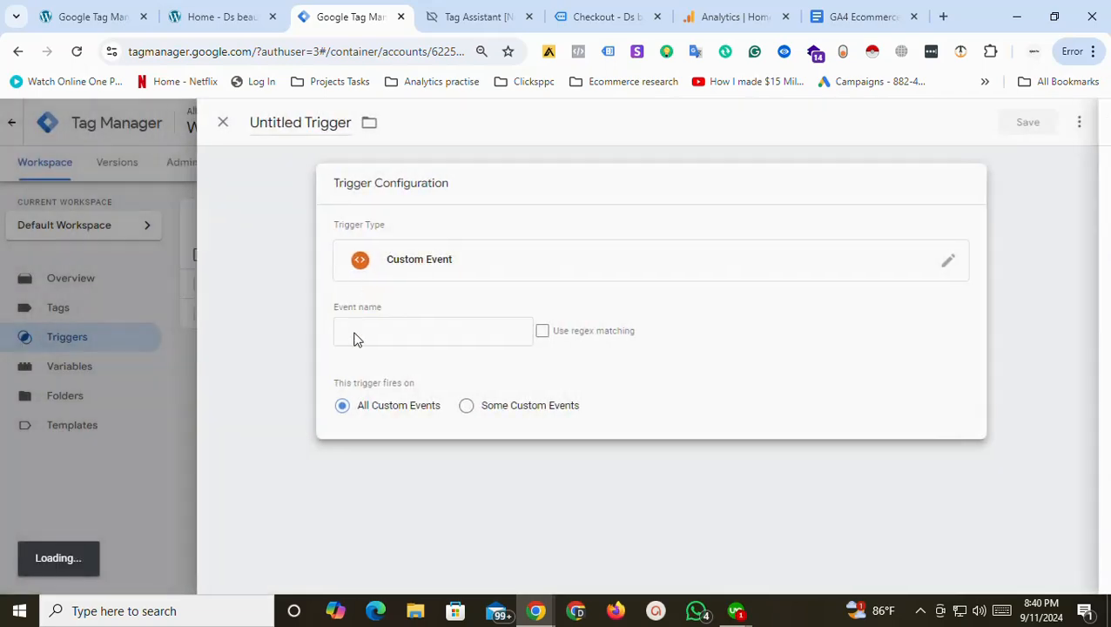
click(359, 336)
text(begin_check)
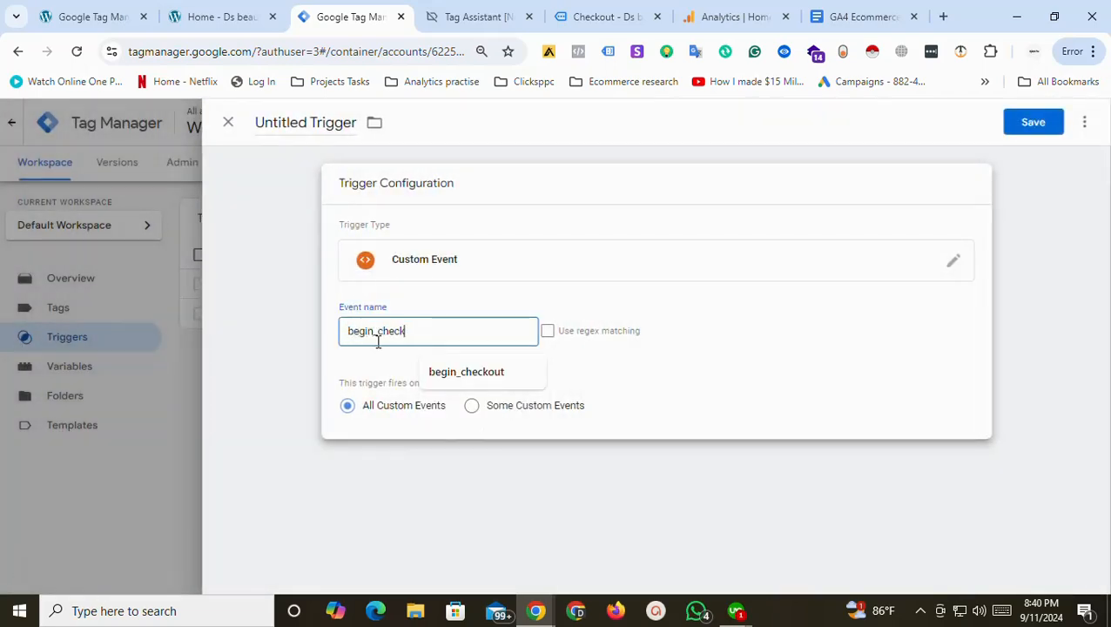
text(out)
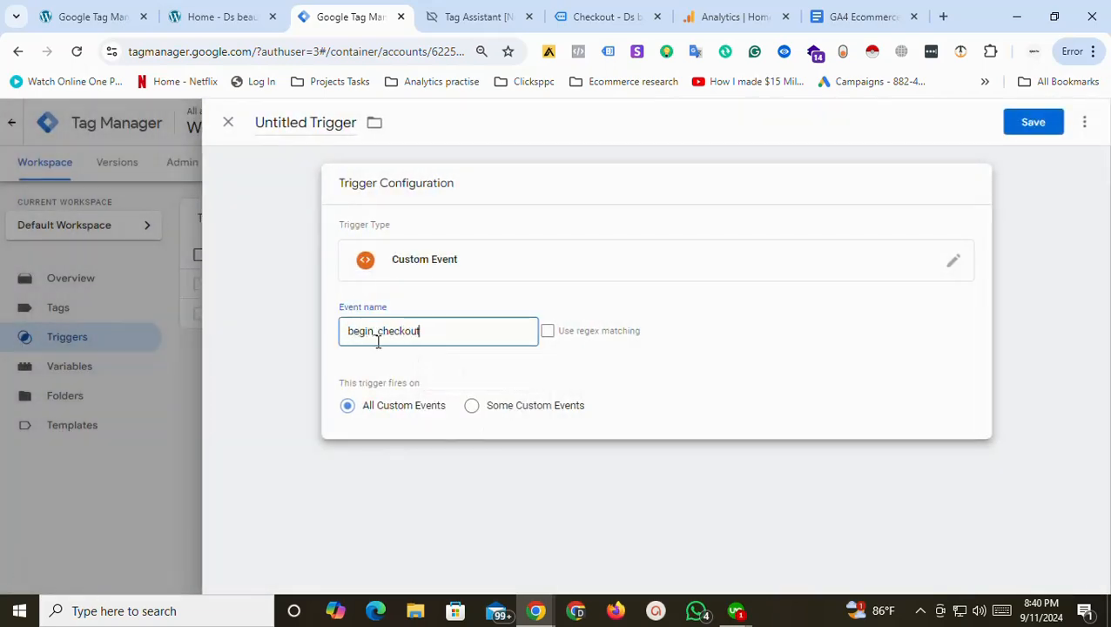
Name the begin_checkout trigger "Event-checkout" and save it.
click(286, 121)
text(Event-checkout)
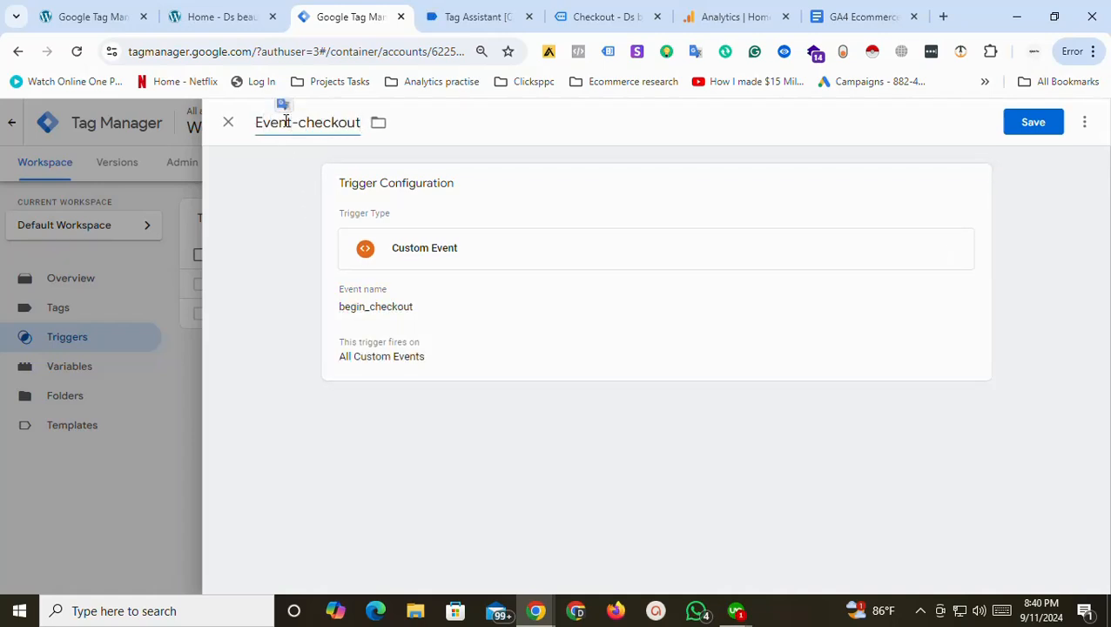
click(1032, 122)
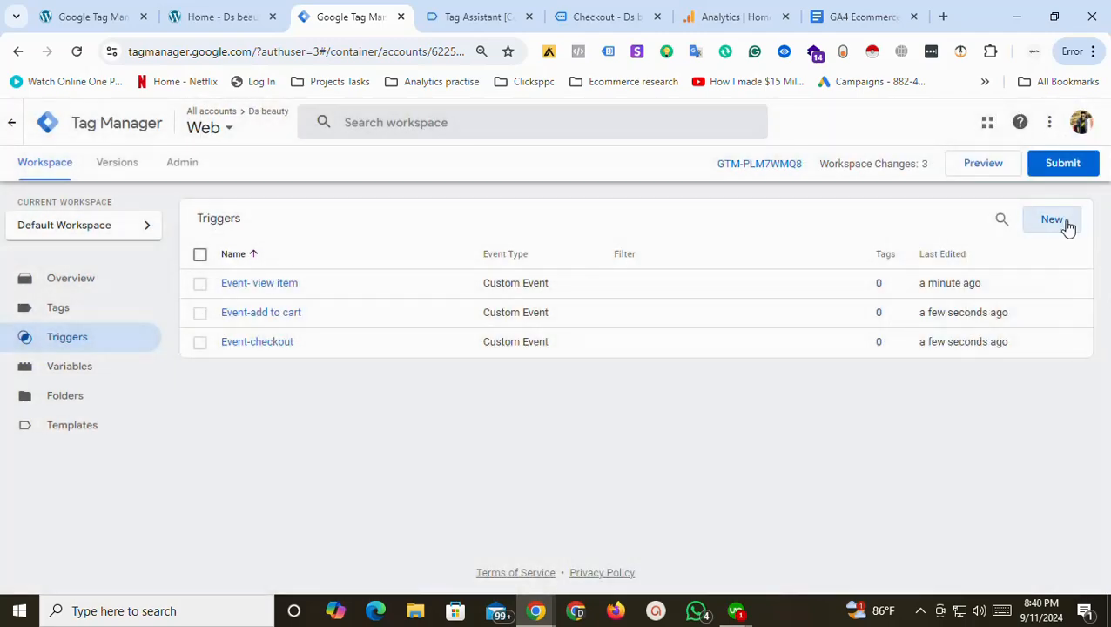
Create another Custom Event trigger with the event name purchase.
click(1062, 222)
scroll(1058, 323, down, 4)
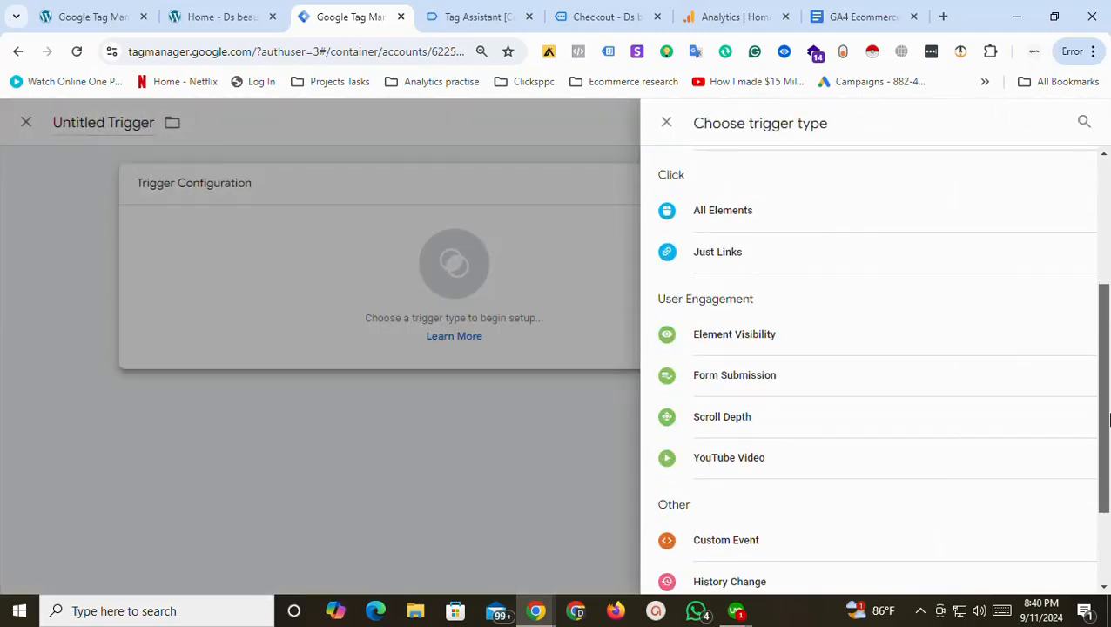
click(707, 515)
click(362, 332)
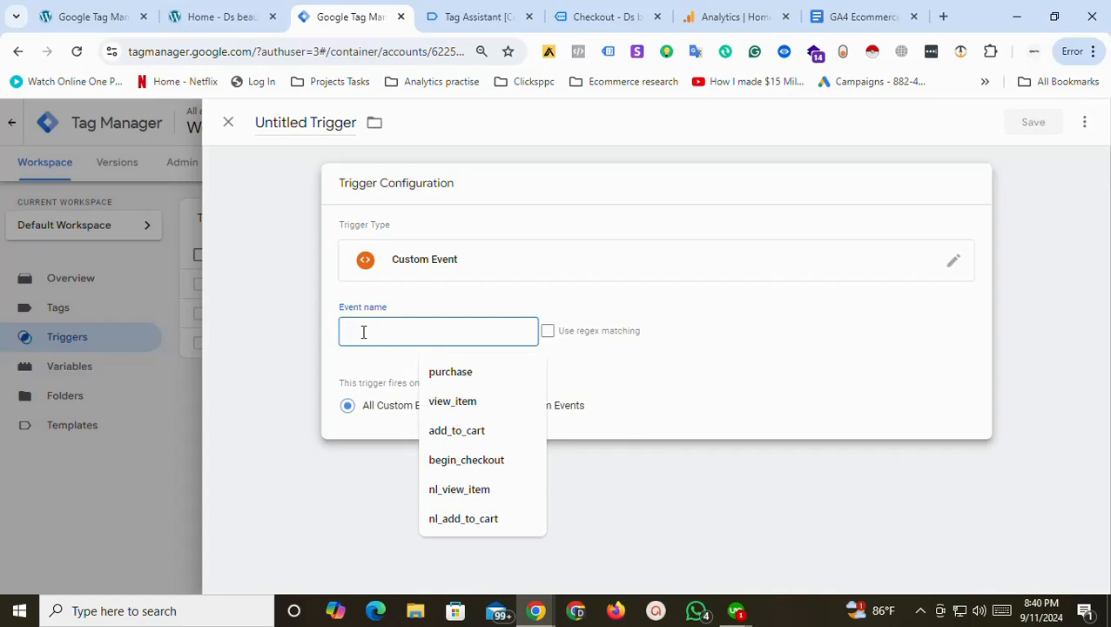
text(purchase)
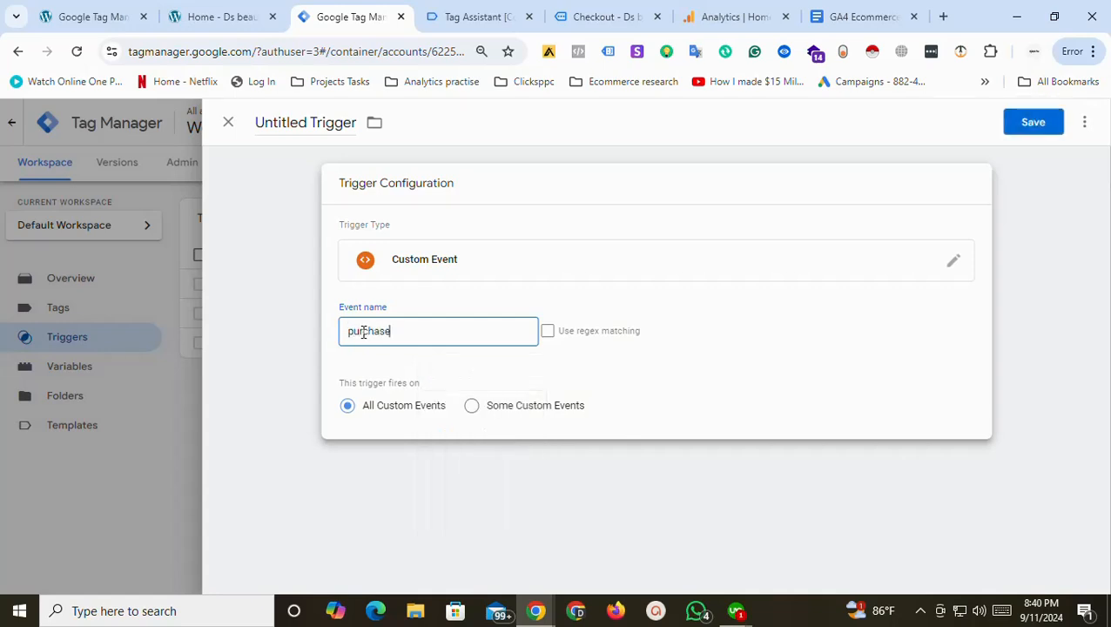
Name the purchase trigger "Event- purchase" and save it.
double_click(329, 122)
key(ctrl+a)
text(Ev)
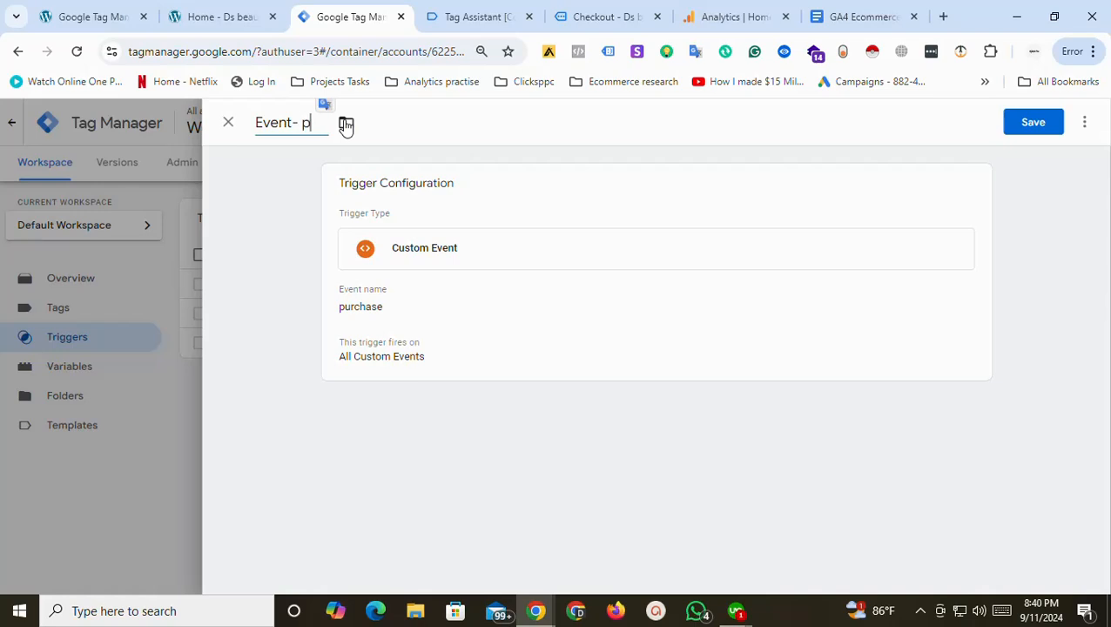
text(ent- purchase)
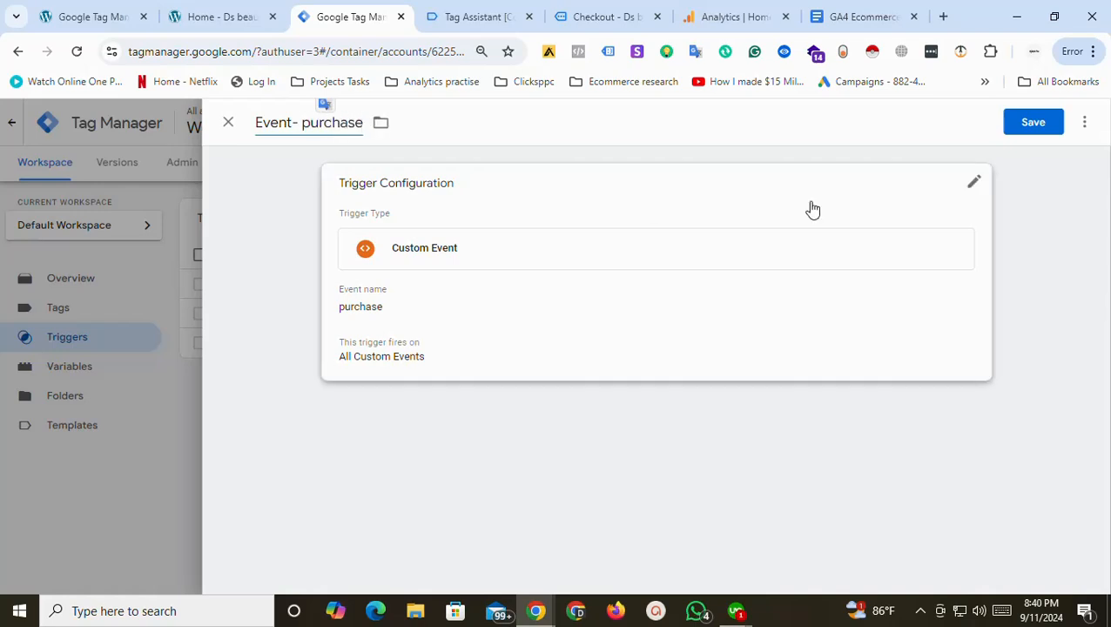
click(1044, 128)
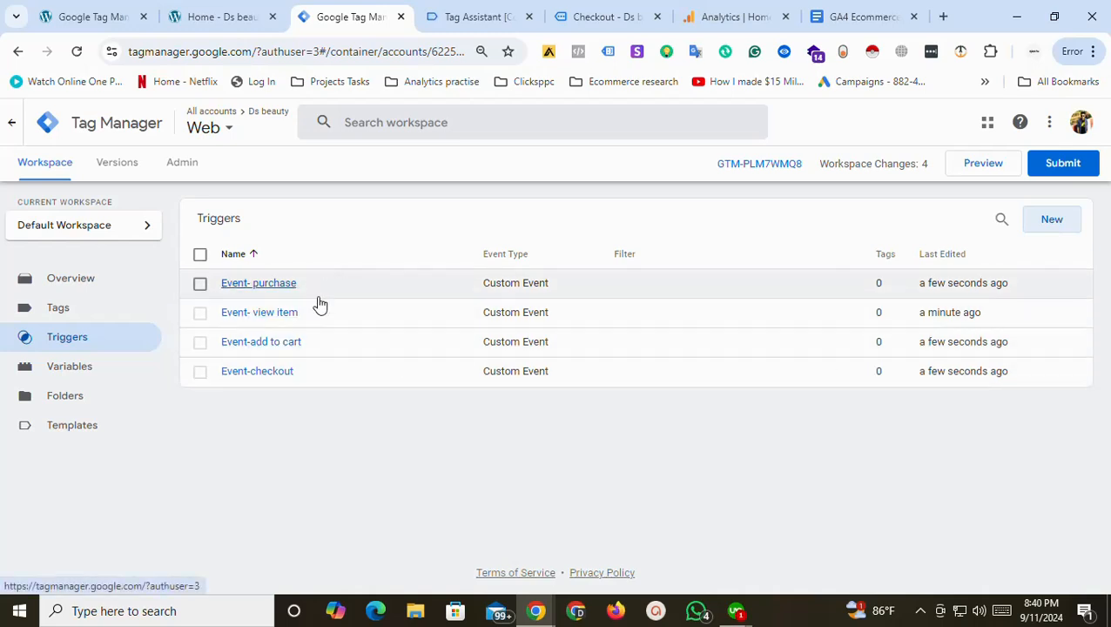
Delete all existing user-defined variables from the container.
click(84, 372)
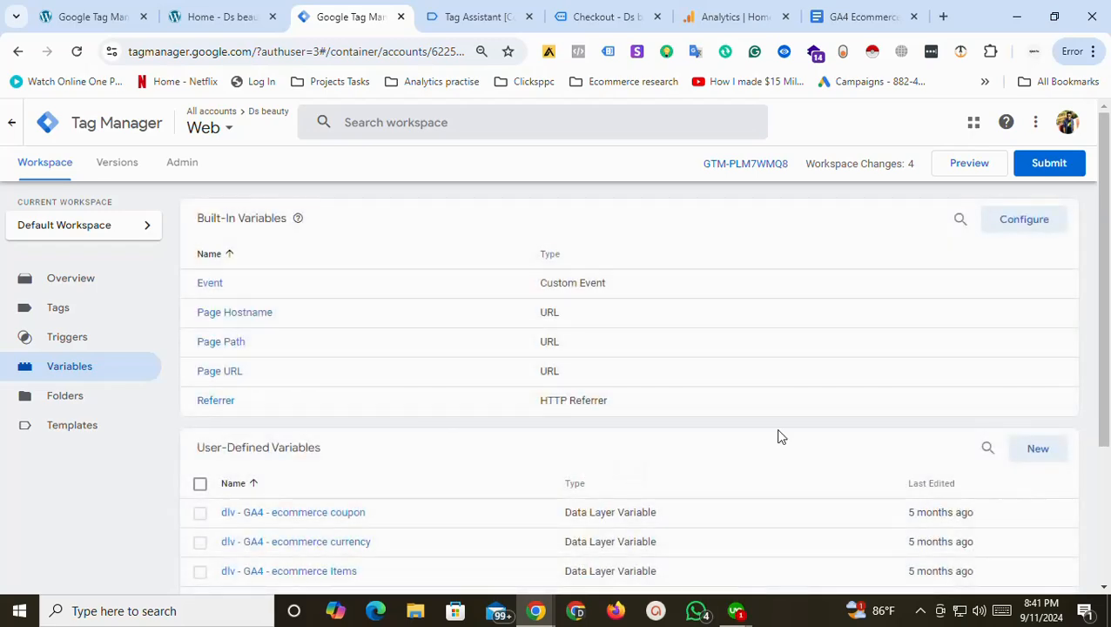
scroll(780, 437, down, 3)
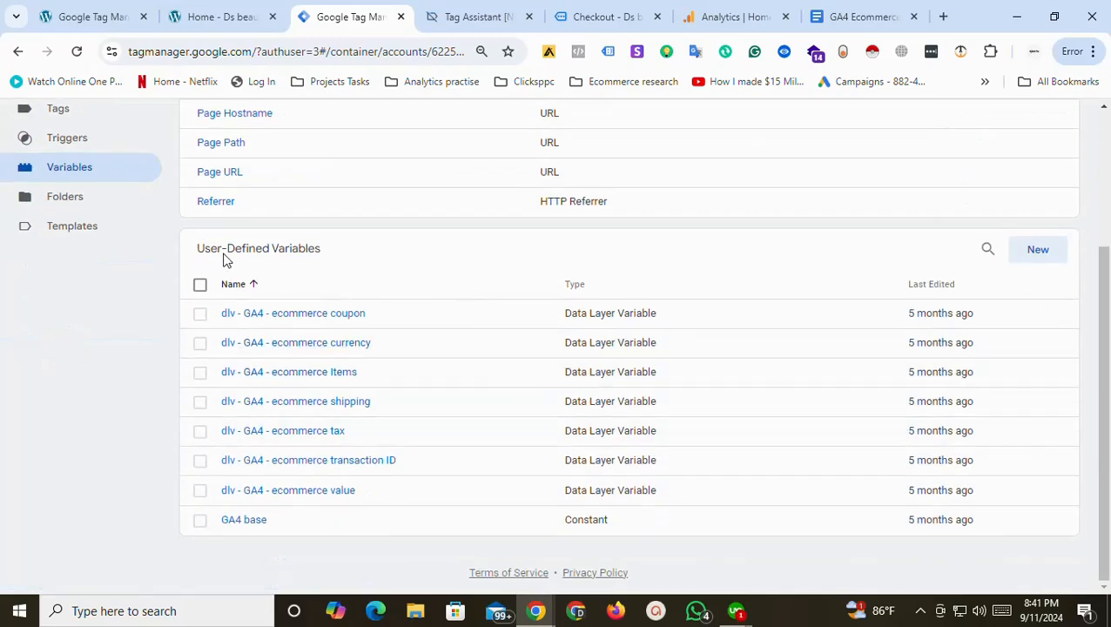
click(201, 284)
click(1051, 250)
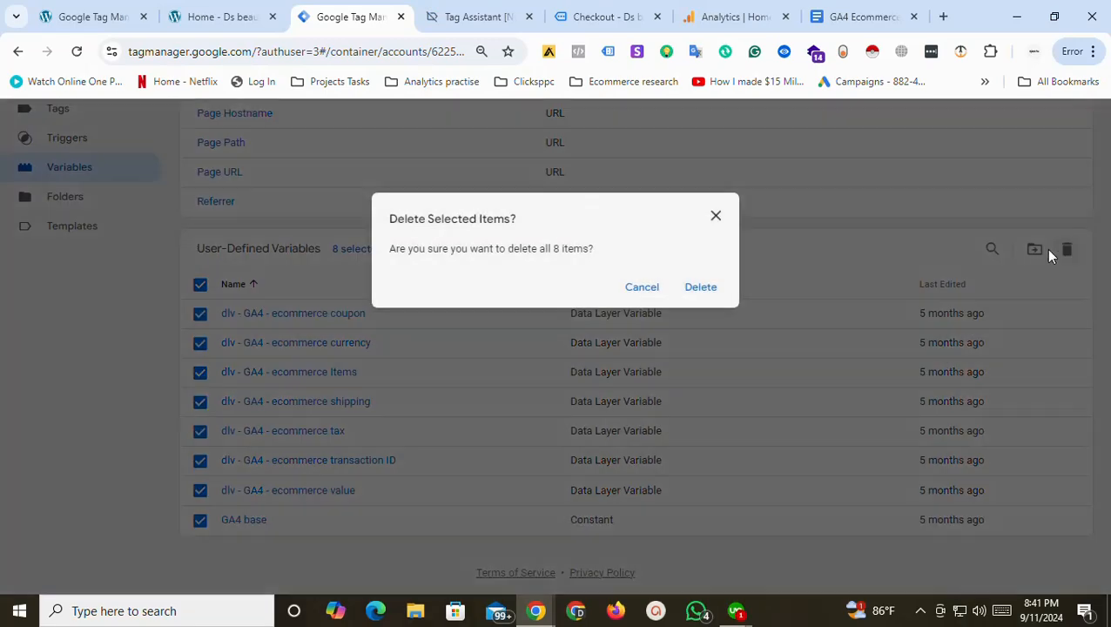
click(701, 289)
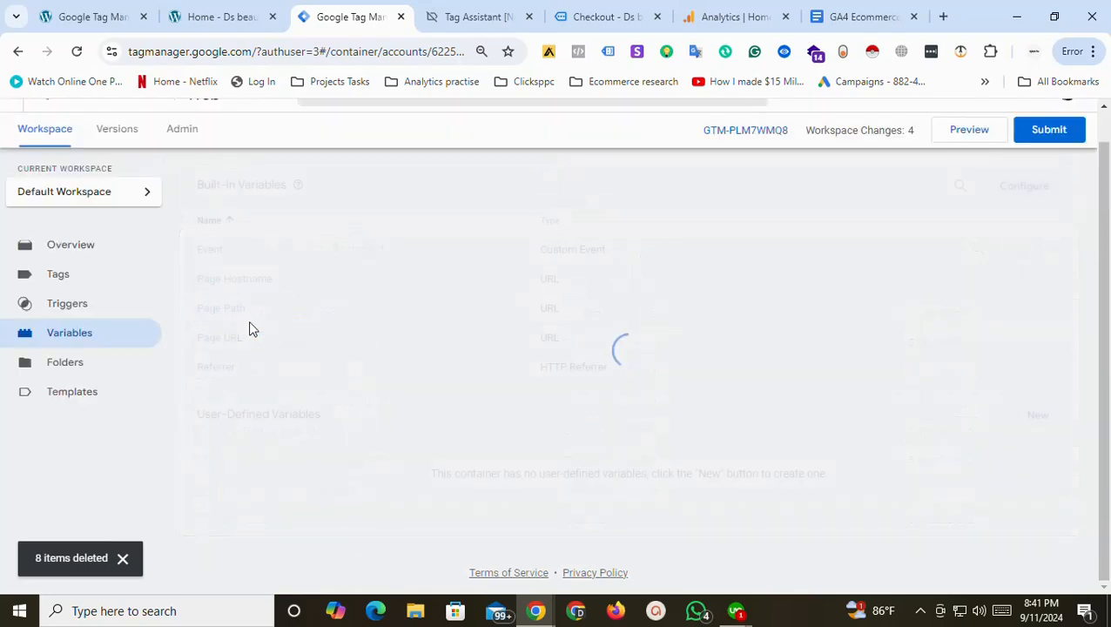
Start a new user-defined variable and set its type to Data Layer Variable.
click(1039, 415)
click(625, 253)
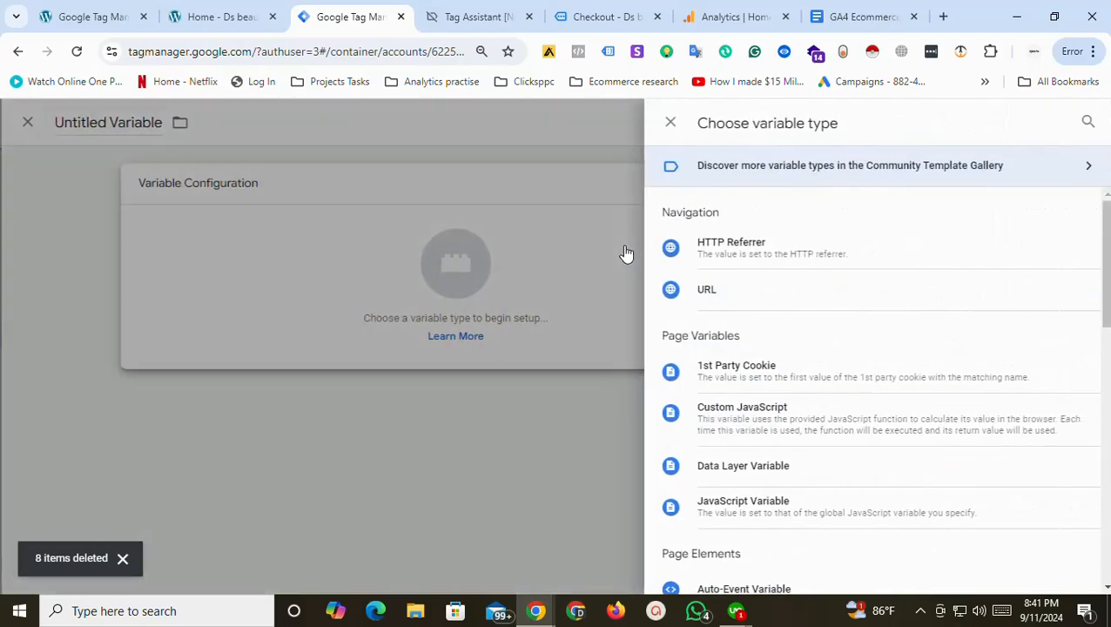
click(739, 470)
click(445, 327)
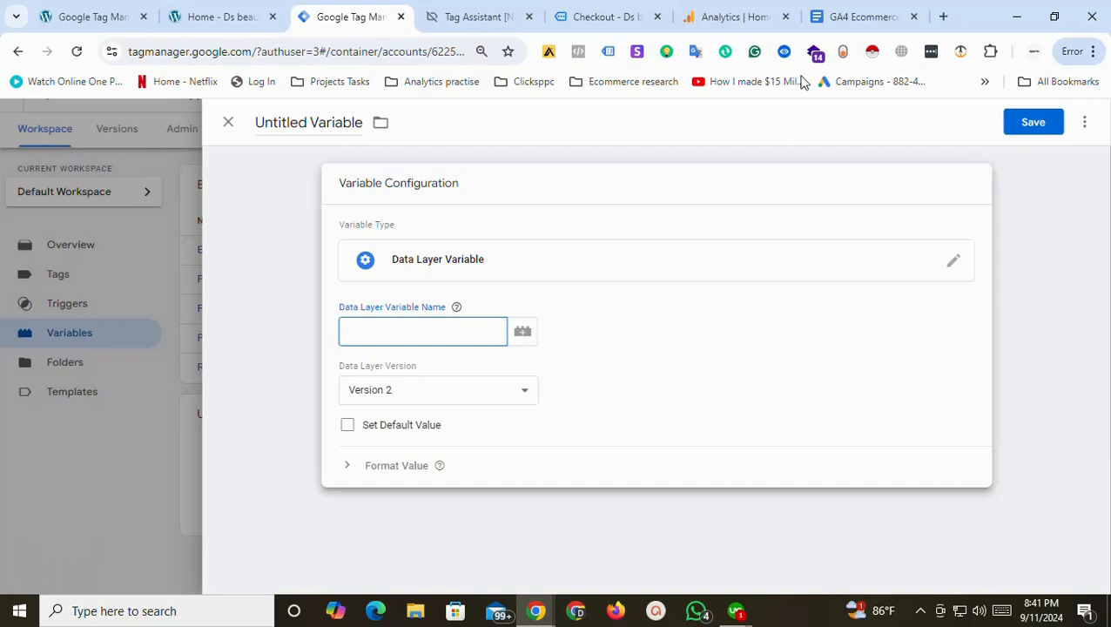
Copy the name "dlv - GA4 - ecommerce Items" from the GA4 Ecommerce events document and use it as the new variable's title.
click(841, 17)
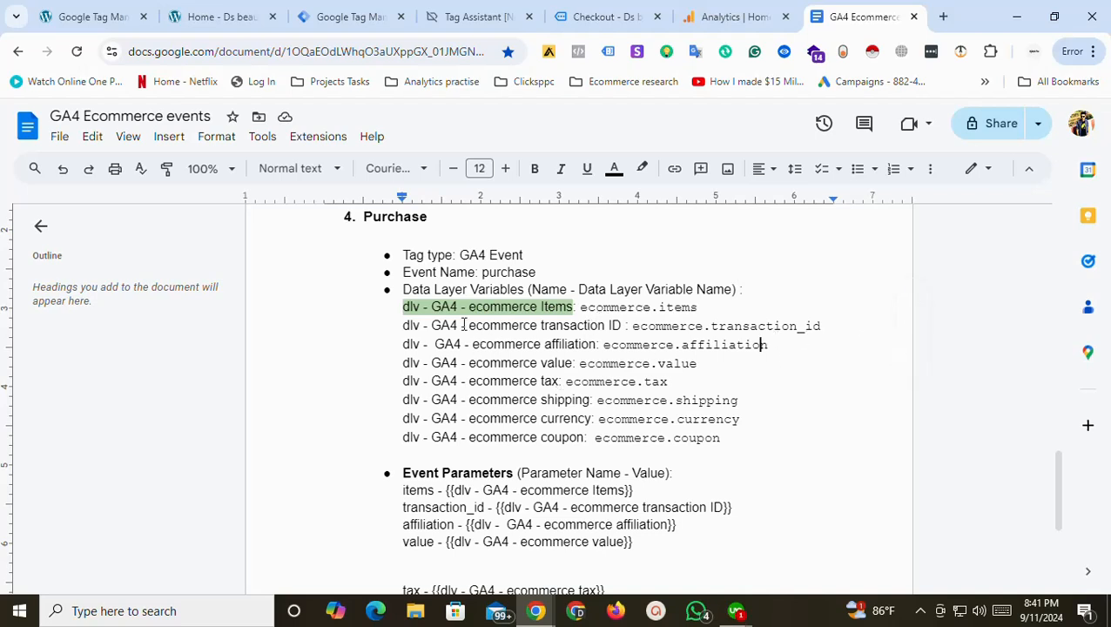
click(550, 307)
drag(574, 308, 399, 306)
key(ctrl+c)
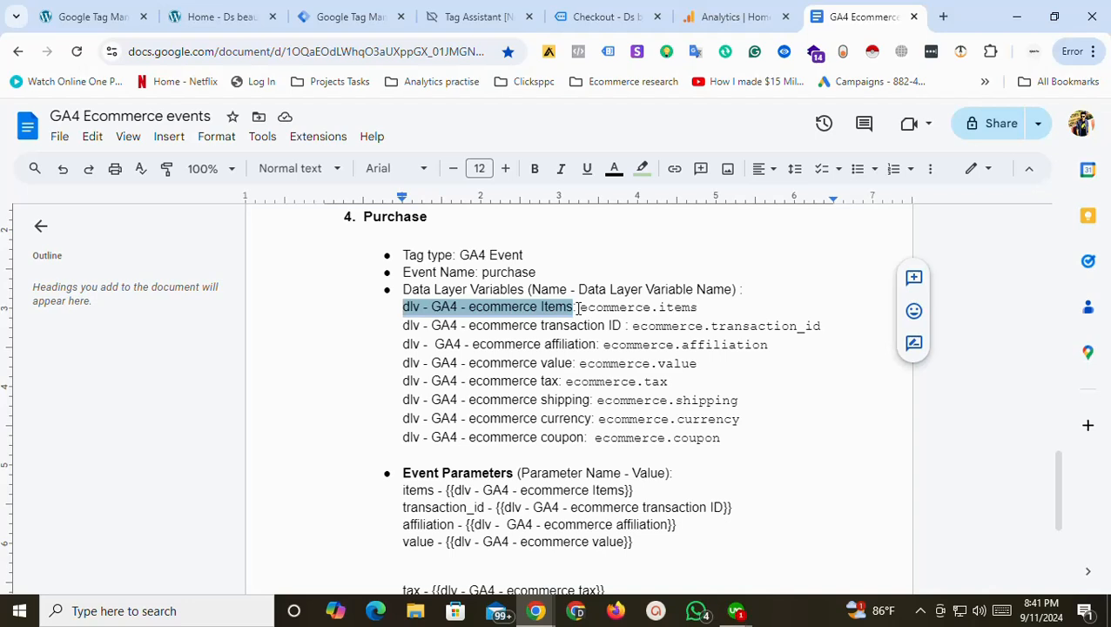
click(331, 16)
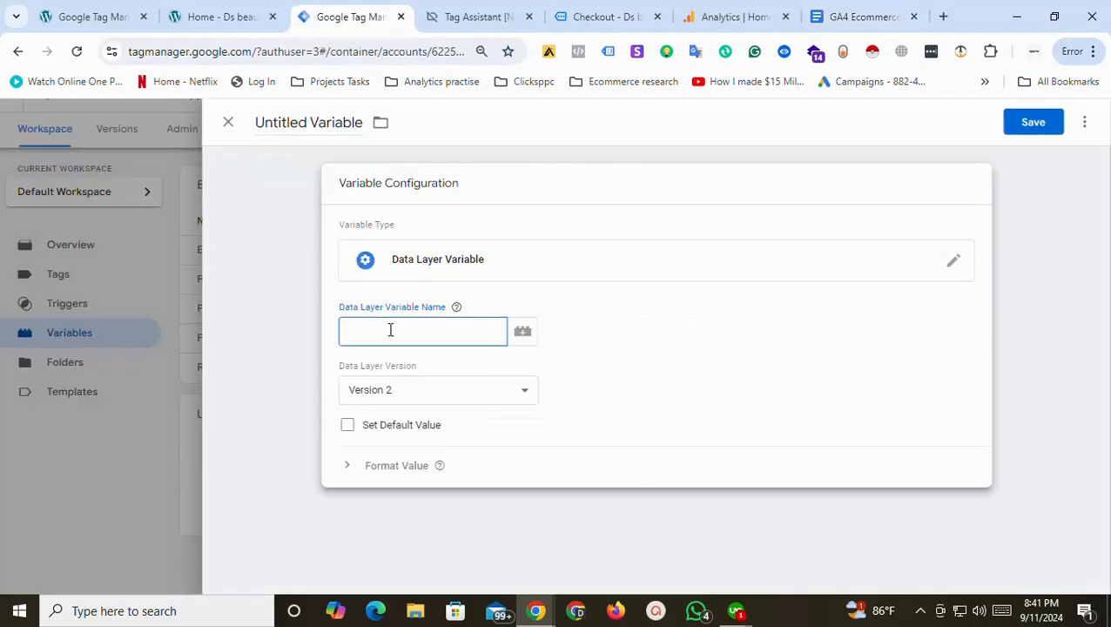
click(301, 121)
key(ctrl+v)
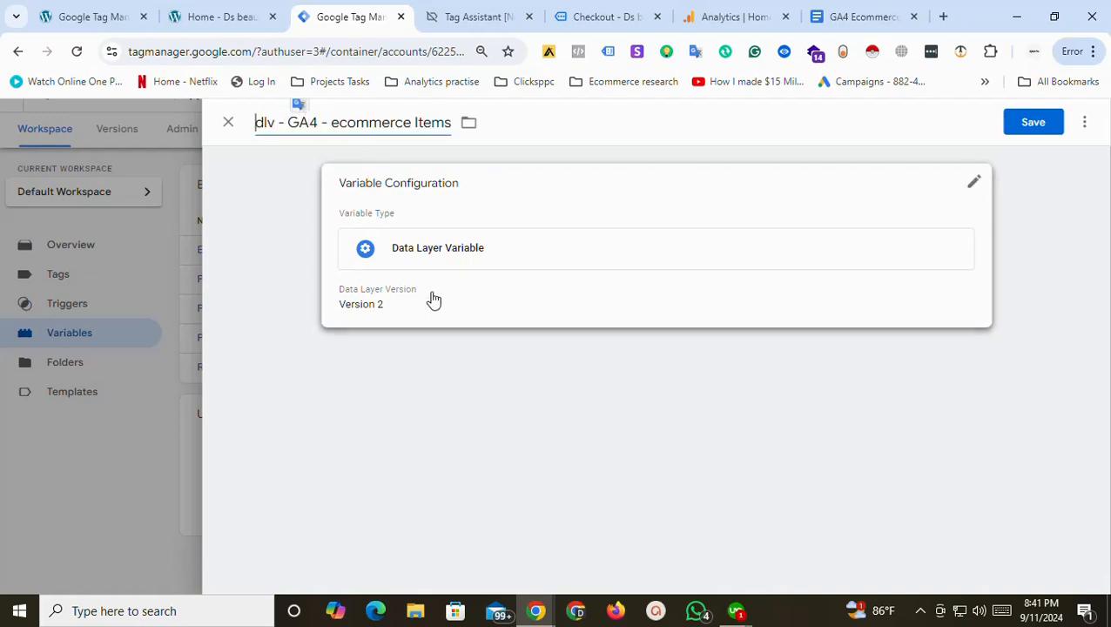
click(429, 301)
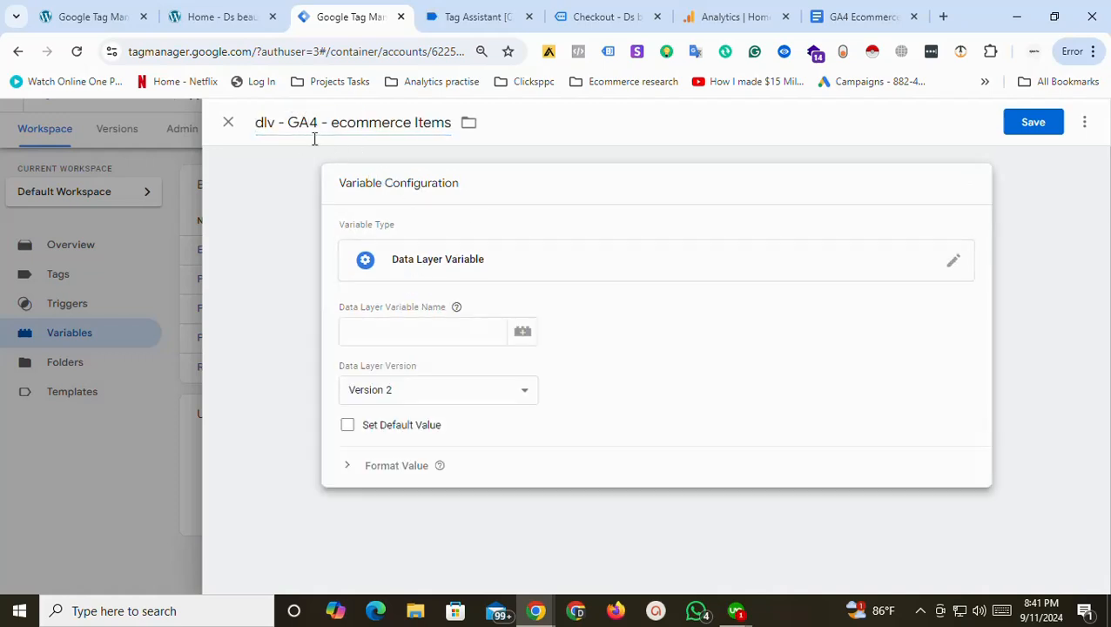
Copy "ecommerce.items" from the GA4 Ecommerce events document into the variable's Data Layer Variable Name and save the variable.
click(419, 336)
click(843, 12)
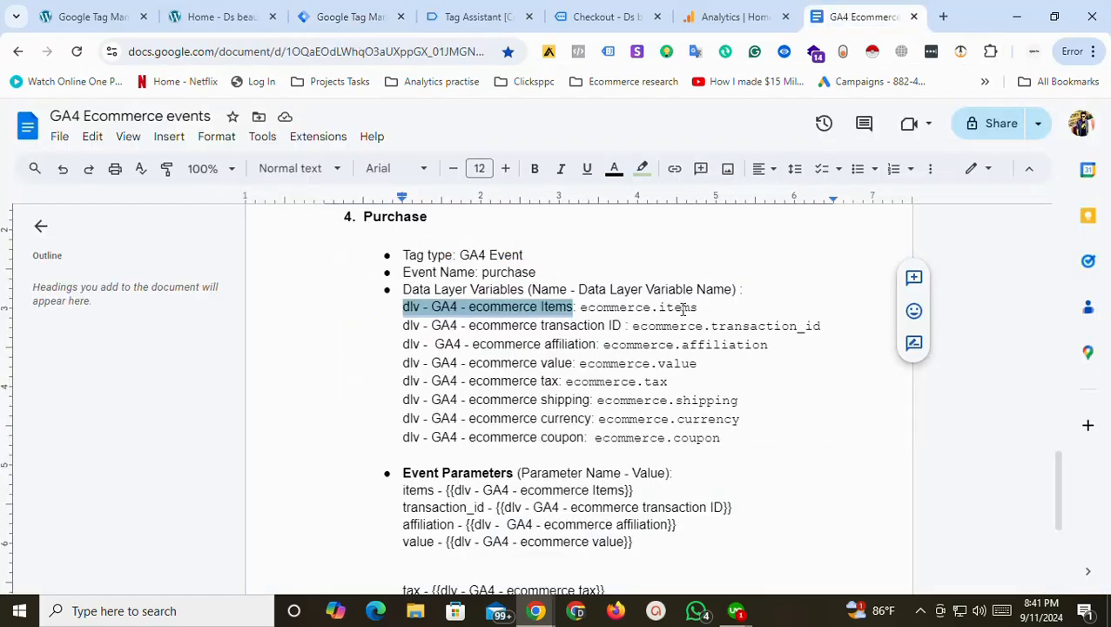
drag(581, 312, 693, 313)
key(ctrl+c)
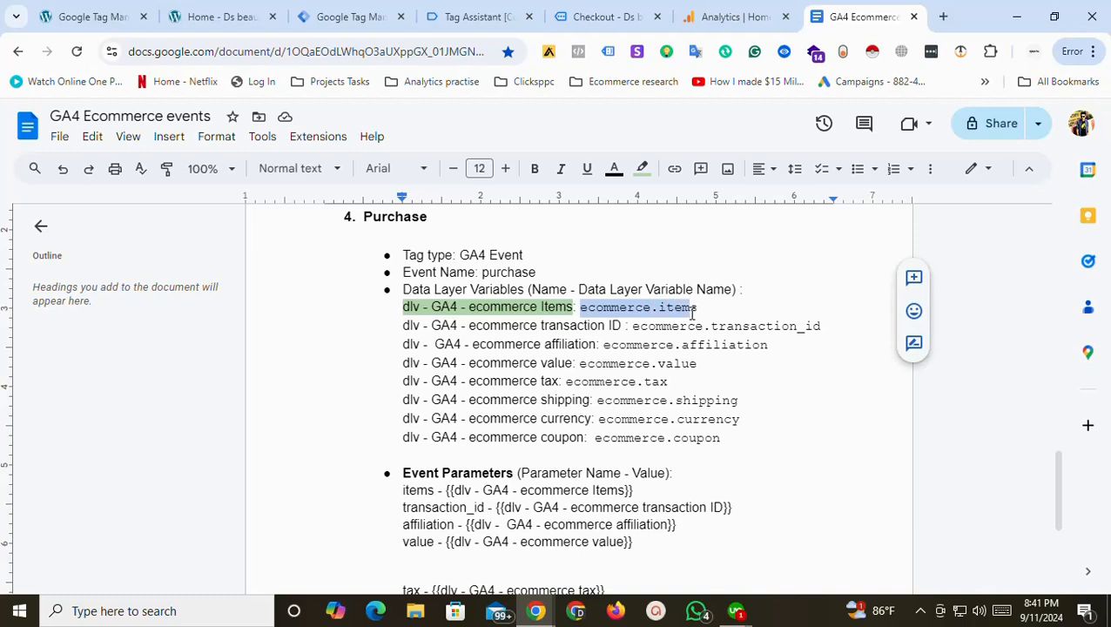
click(357, 17)
key(ctrl+v)
click(1029, 126)
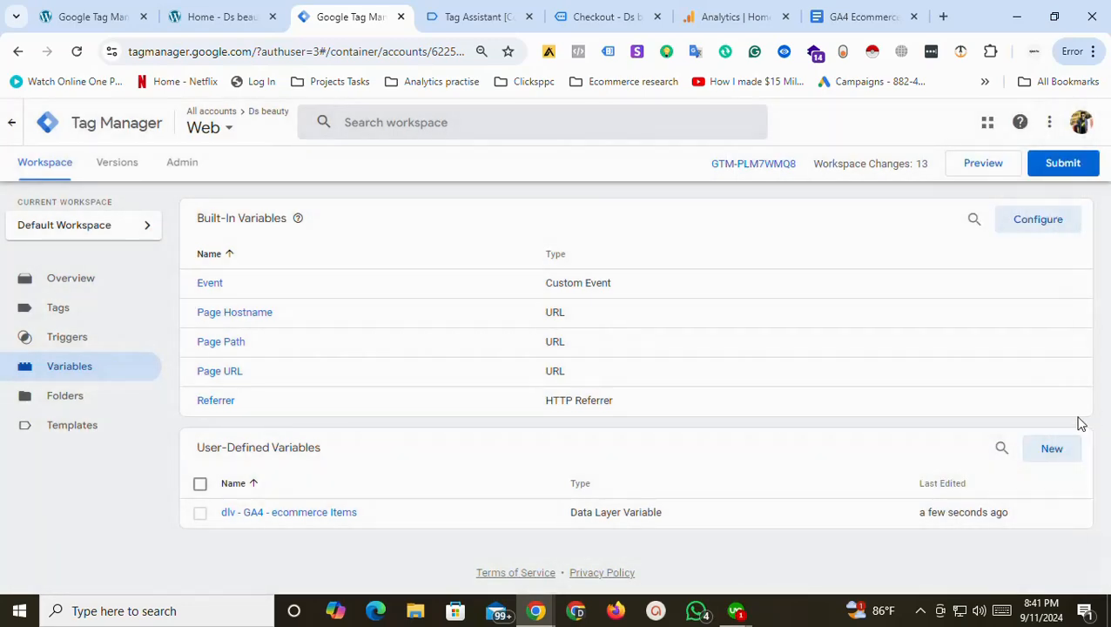
Create a new Data Layer Variable and title it "dlv - GA4 - ecommerce transaction ID", copied from the GA4 Ecommerce events document.
click(1071, 453)
click(725, 290)
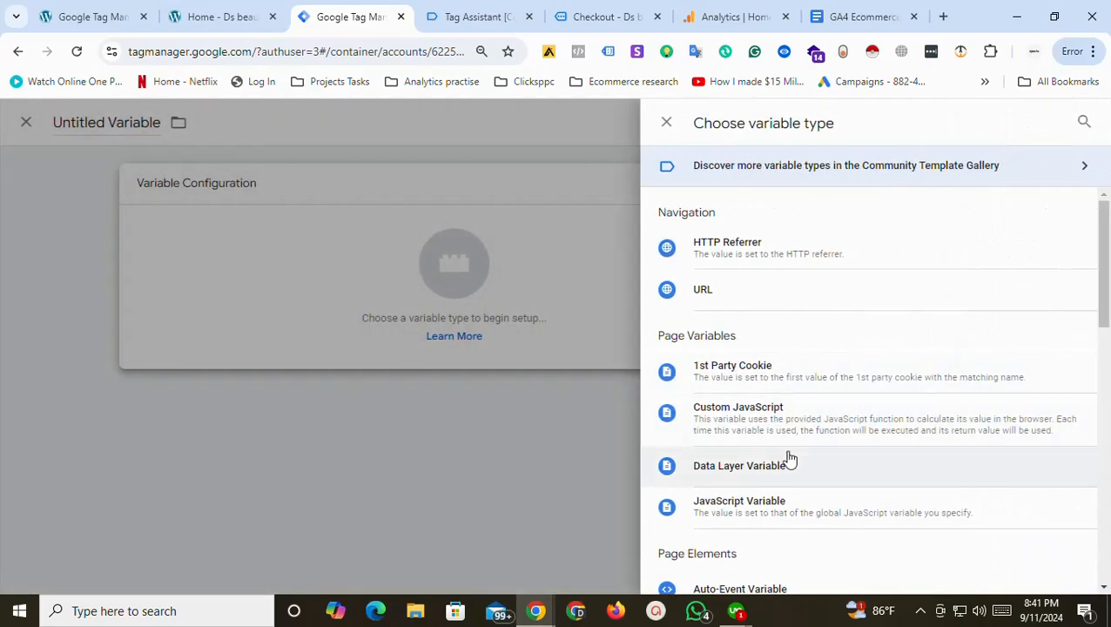
click(788, 460)
click(865, 11)
drag(403, 326, 618, 325)
key(ctrl+c)
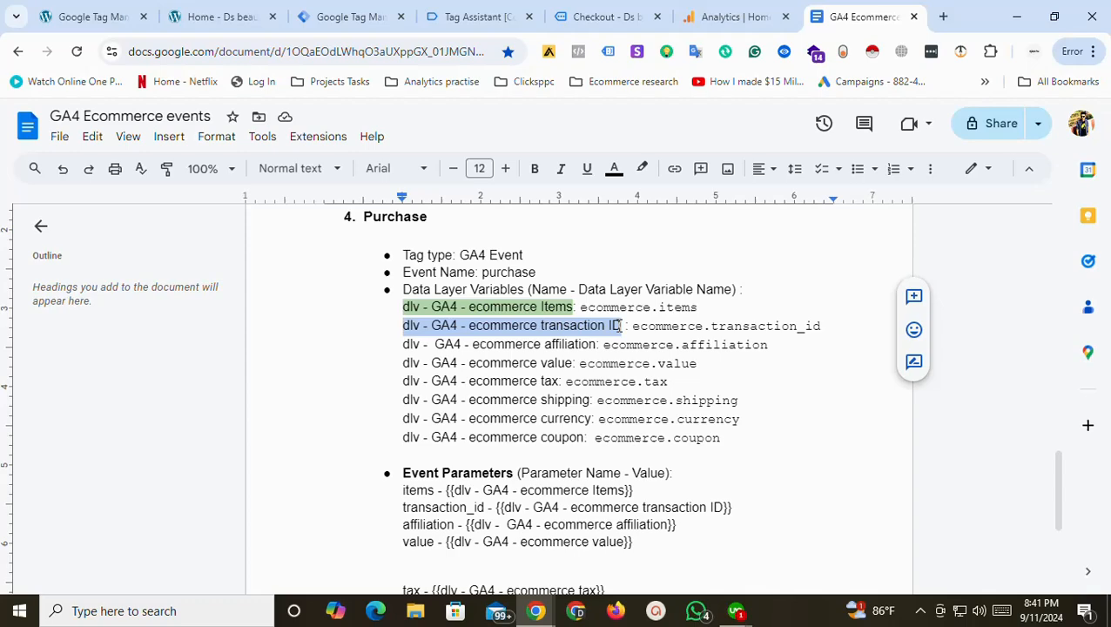
click(366, 12)
click(304, 122)
key(ctrl+v)
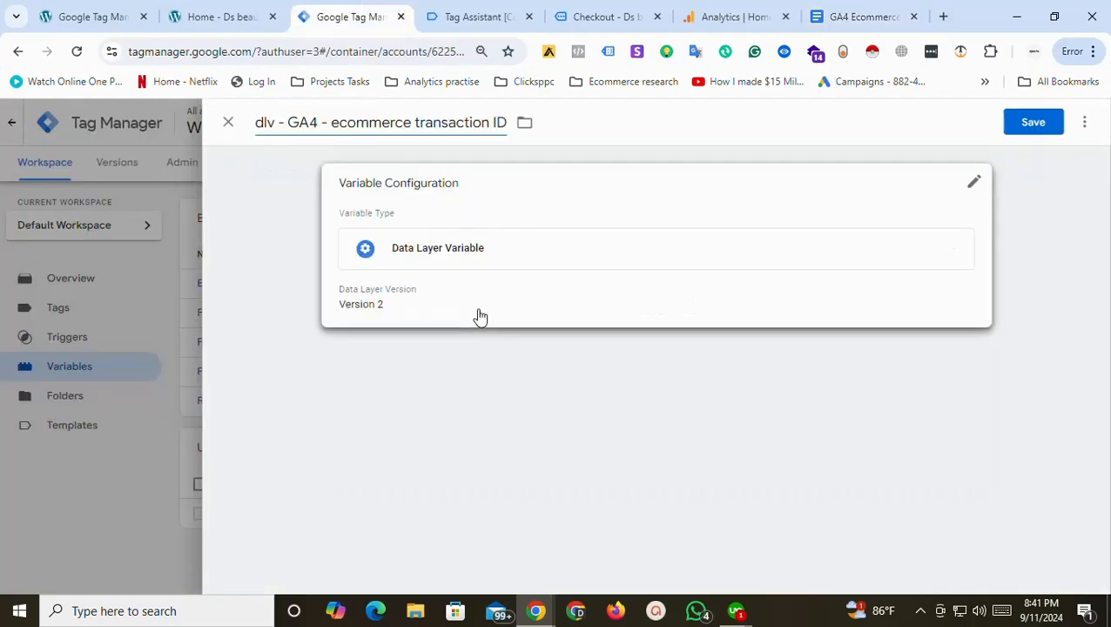
Set the transaction ID variable's Data Layer Variable Name to "ecommerce.transaction_id", copied from the document, and save it.
click(479, 314)
click(412, 333)
click(849, 16)
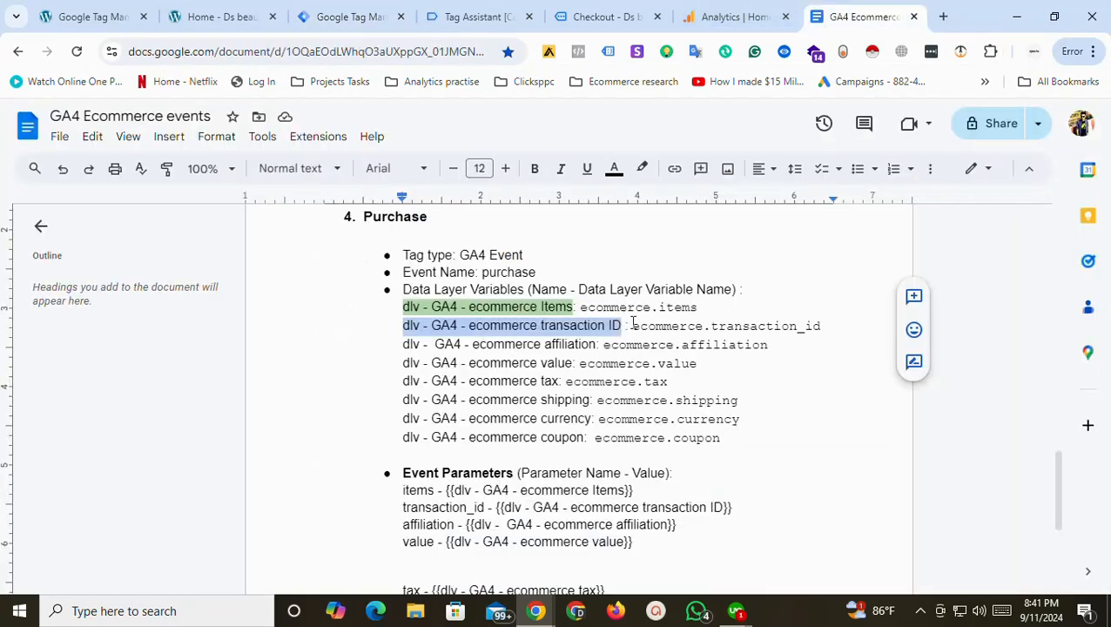
drag(633, 325, 828, 329)
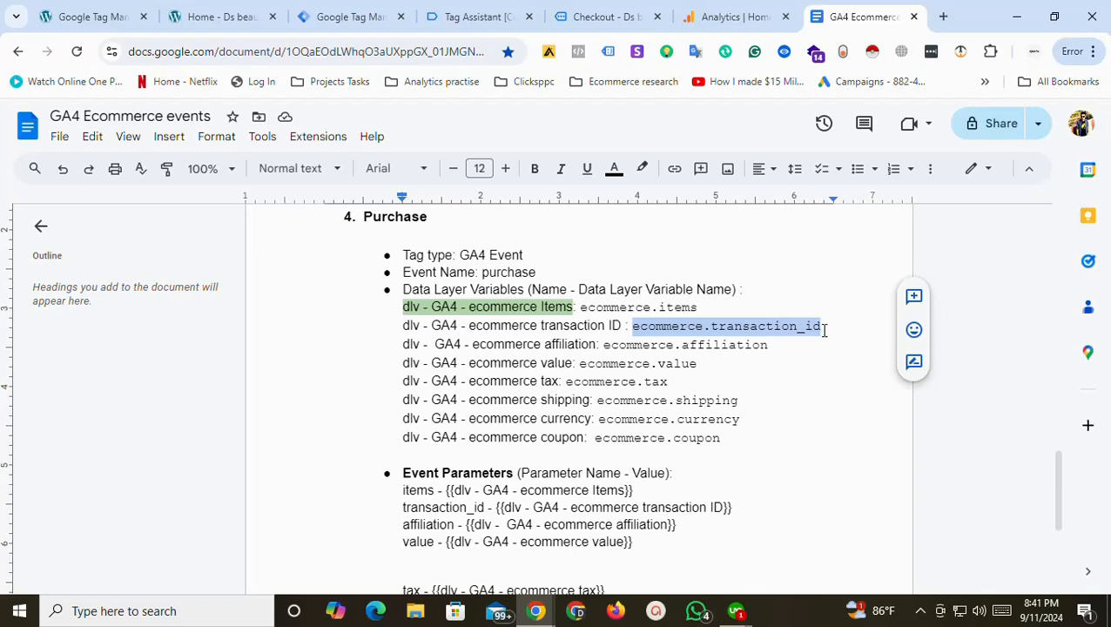
key(ctrl+c)
click(348, 17)
key(ctrl+v)
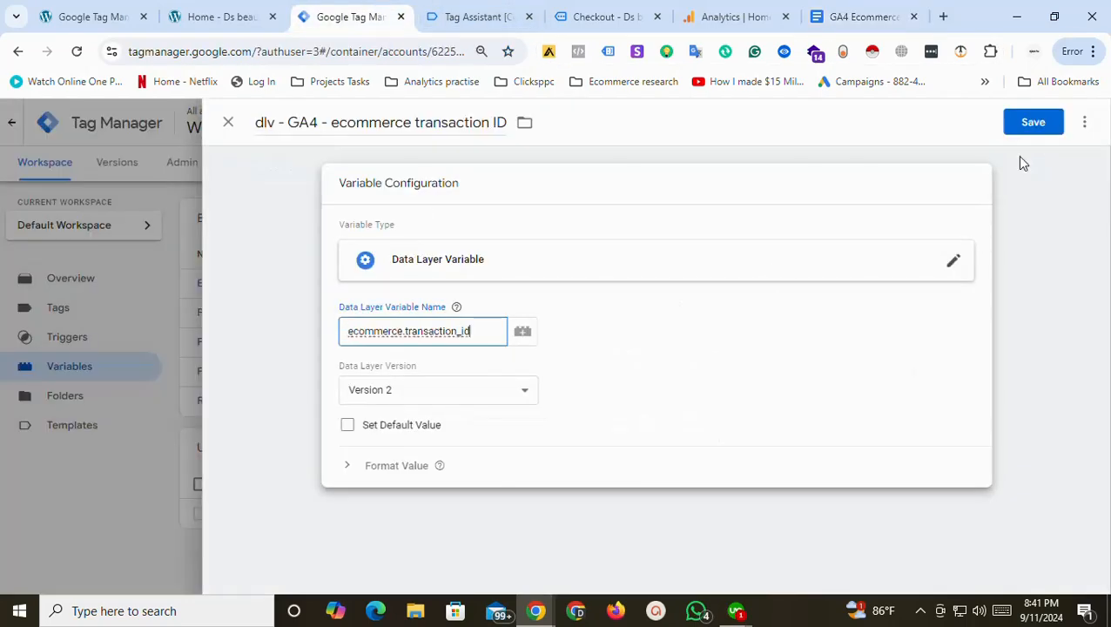
click(1015, 122)
Copy the title "dlv - GA4 - ecommerce value" from the document and use it for a new Data Layer Variable.
click(849, 16)
drag(404, 328, 586, 348)
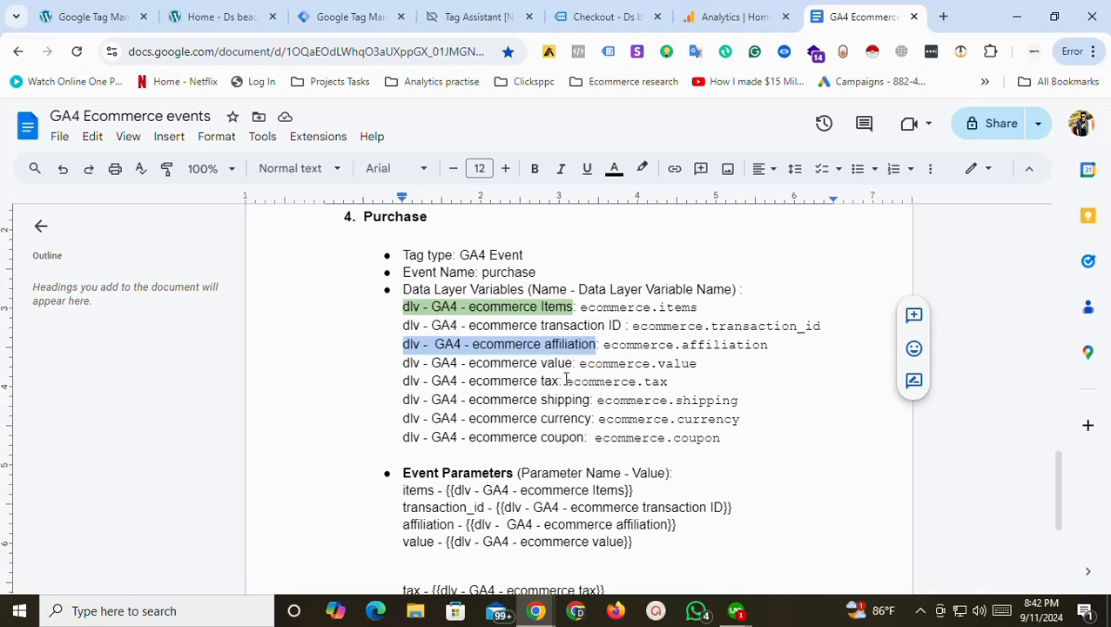
click(453, 364)
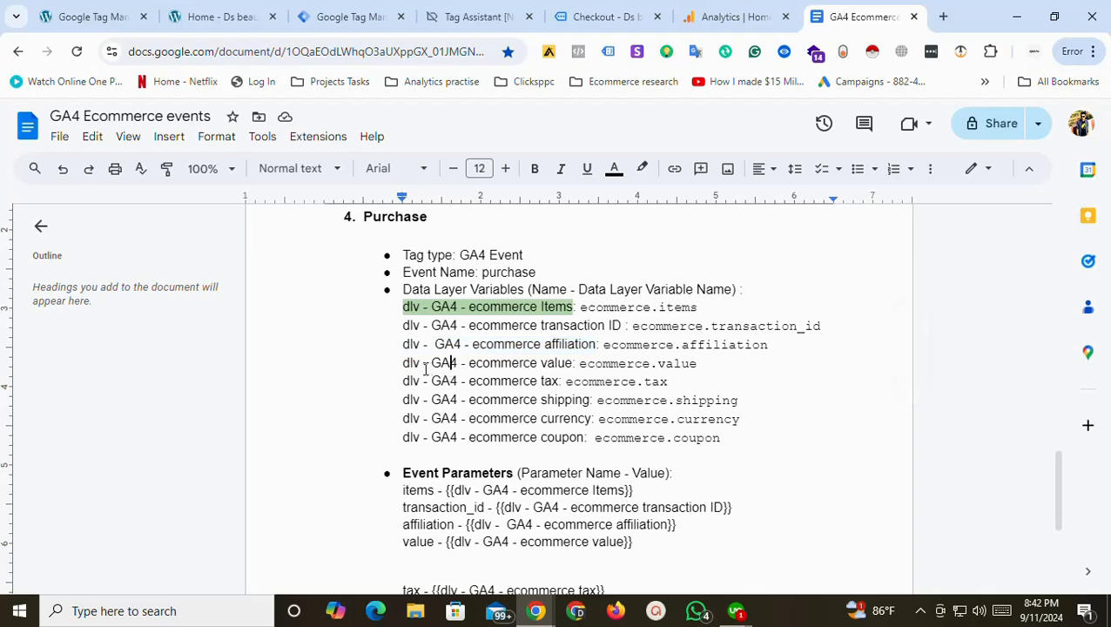
drag(404, 364, 560, 368)
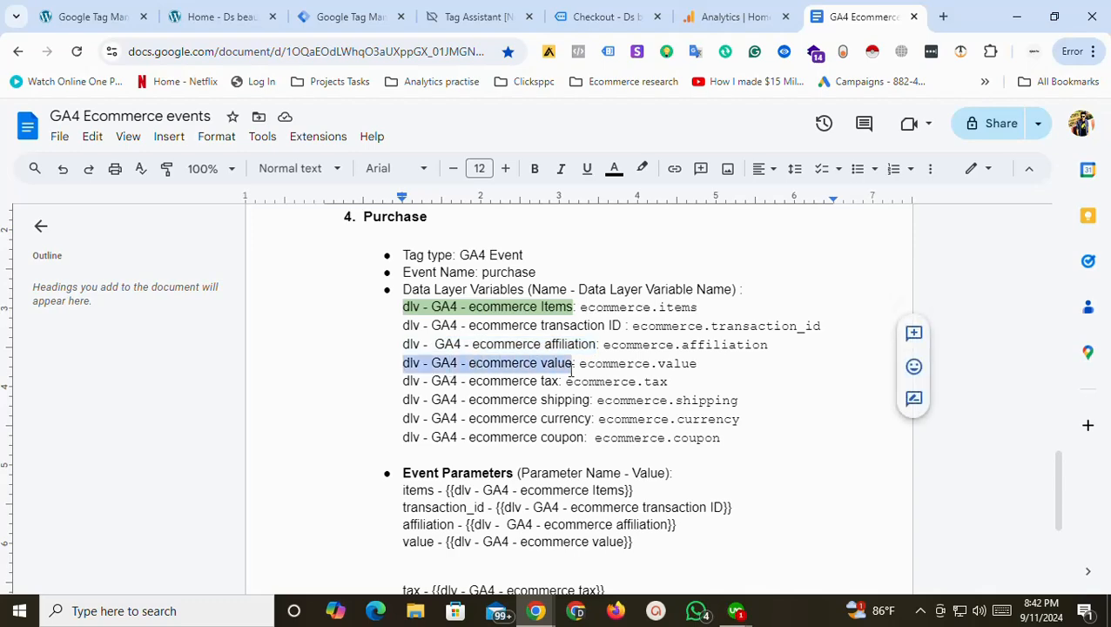
click(352, 14)
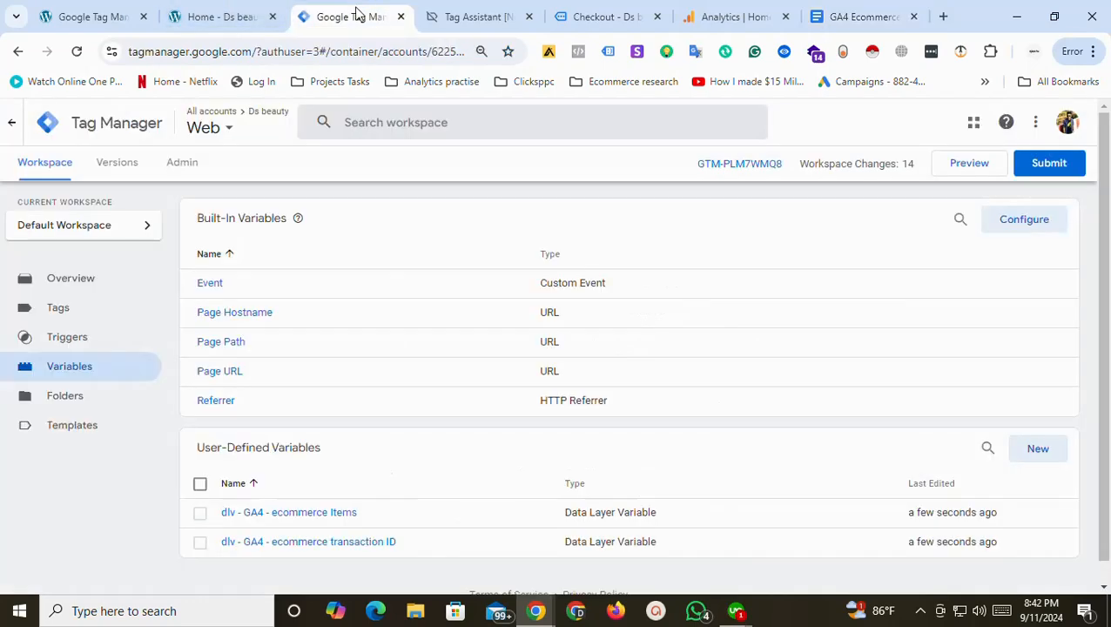
click(1017, 459)
click(305, 113)
key(ctrl+v)
click(625, 275)
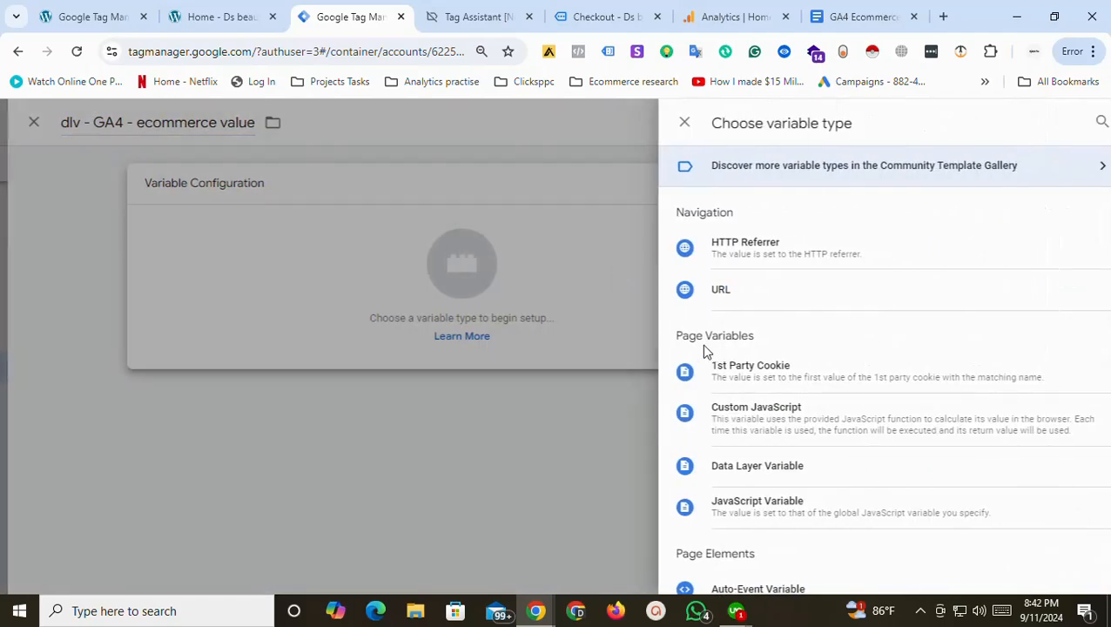
click(746, 480)
Set the value variable's Data Layer Variable Name to "ecommerce.value", copied from the document, and save it.
click(887, 17)
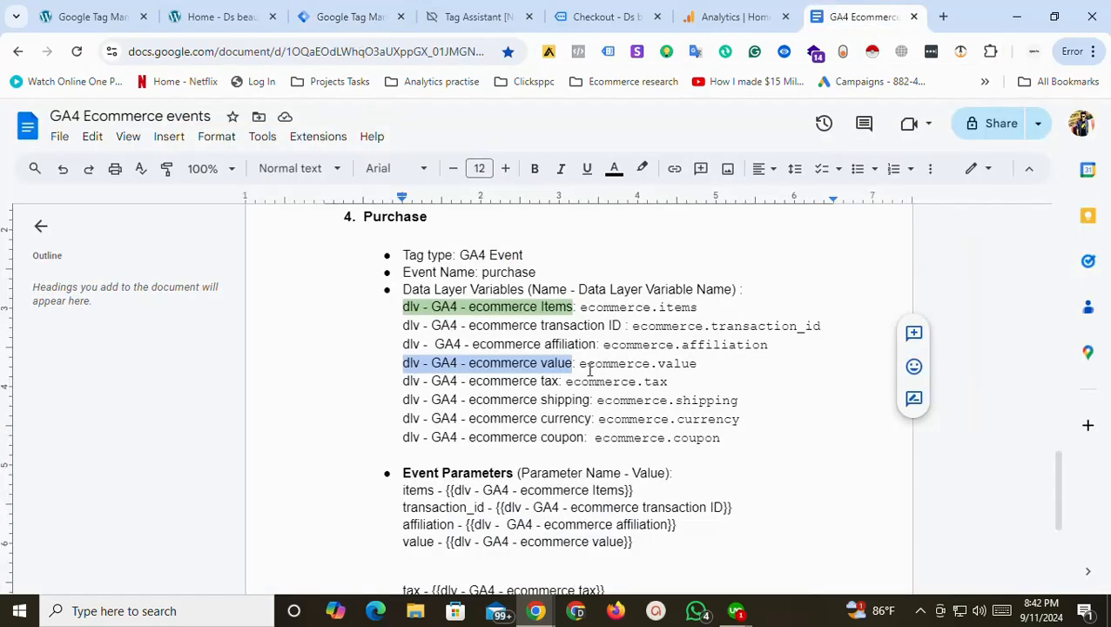
drag(579, 363, 705, 367)
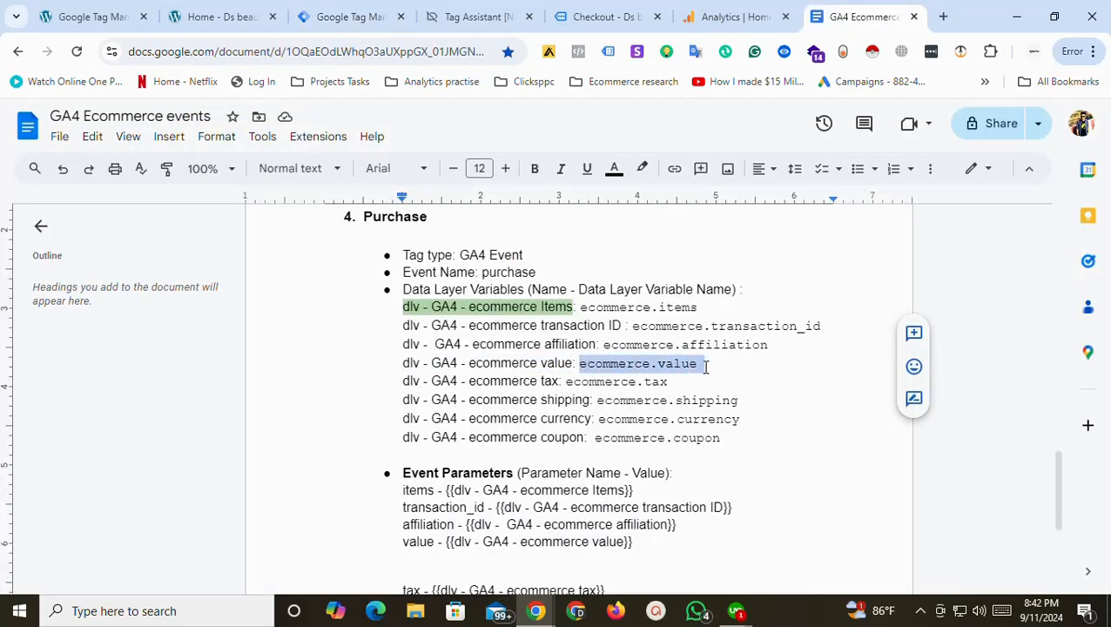
click(411, 12)
click(415, 334)
key(ctrl+v)
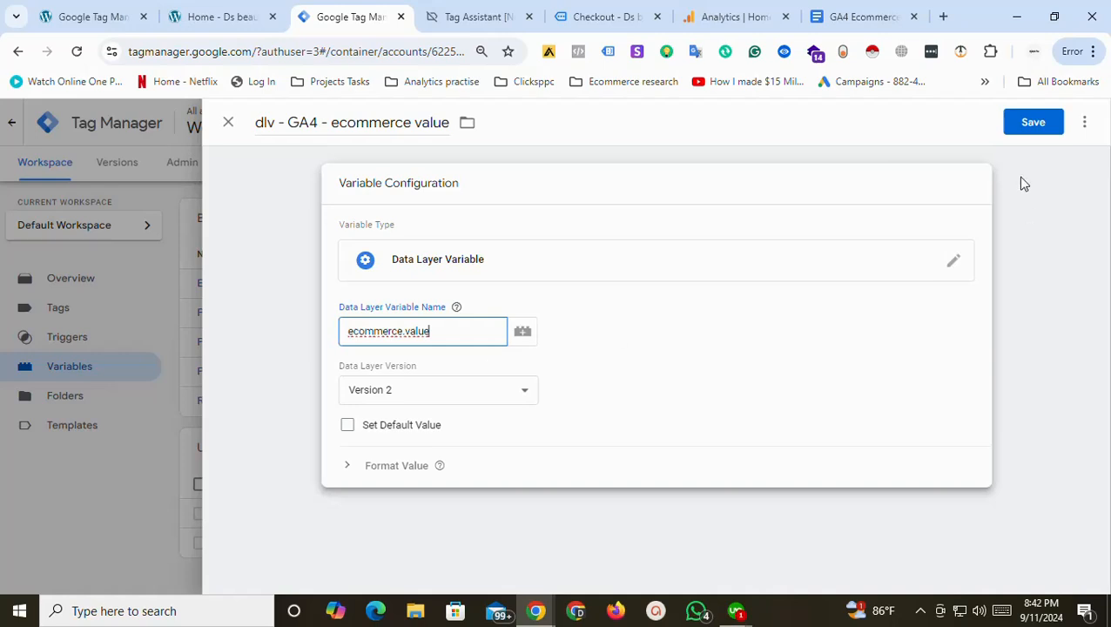
Copy the title "dlv - GA4 - ecommerce shipping" from the document and use it for a new Data Layer Variable.
click(862, 16)
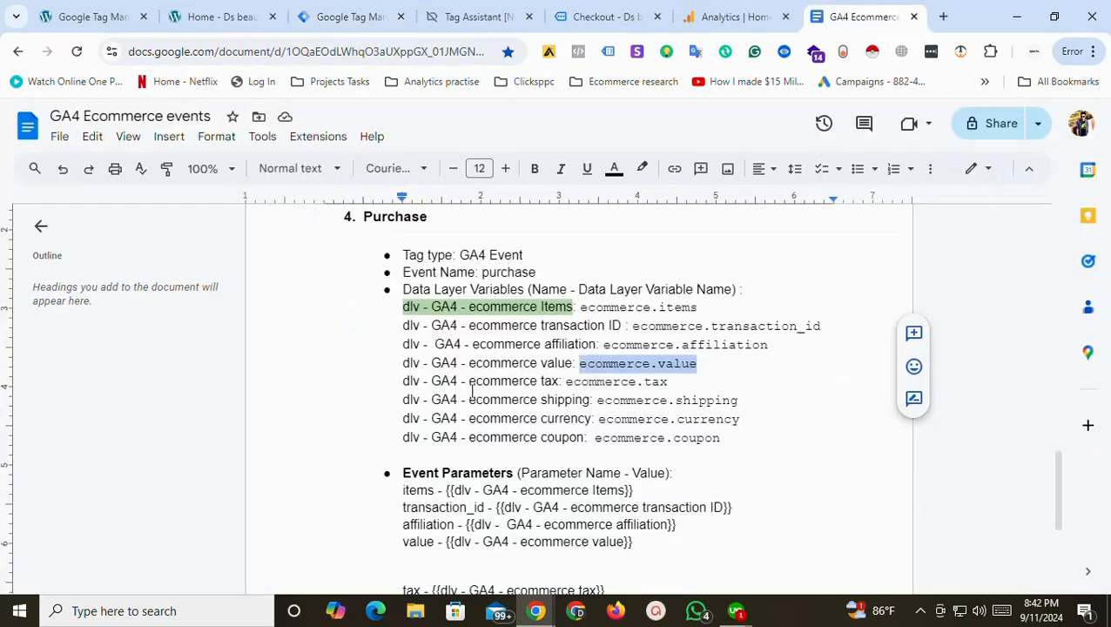
drag(402, 401, 591, 401)
key(ctrl+c)
click(341, 12)
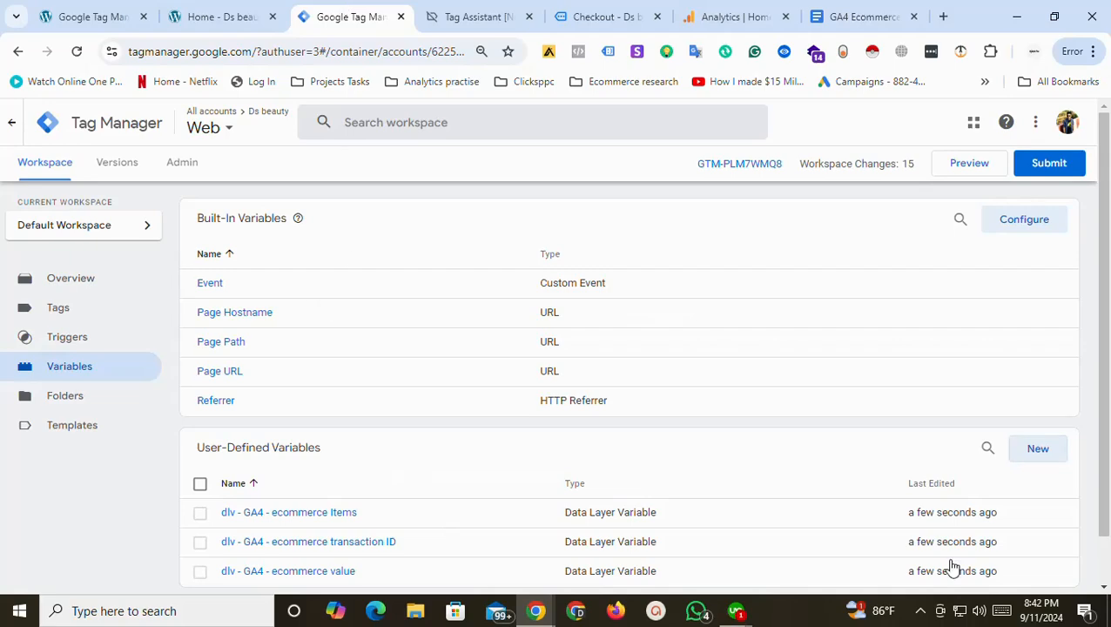
scroll(947, 568, down, 1)
click(1038, 399)
click(308, 122)
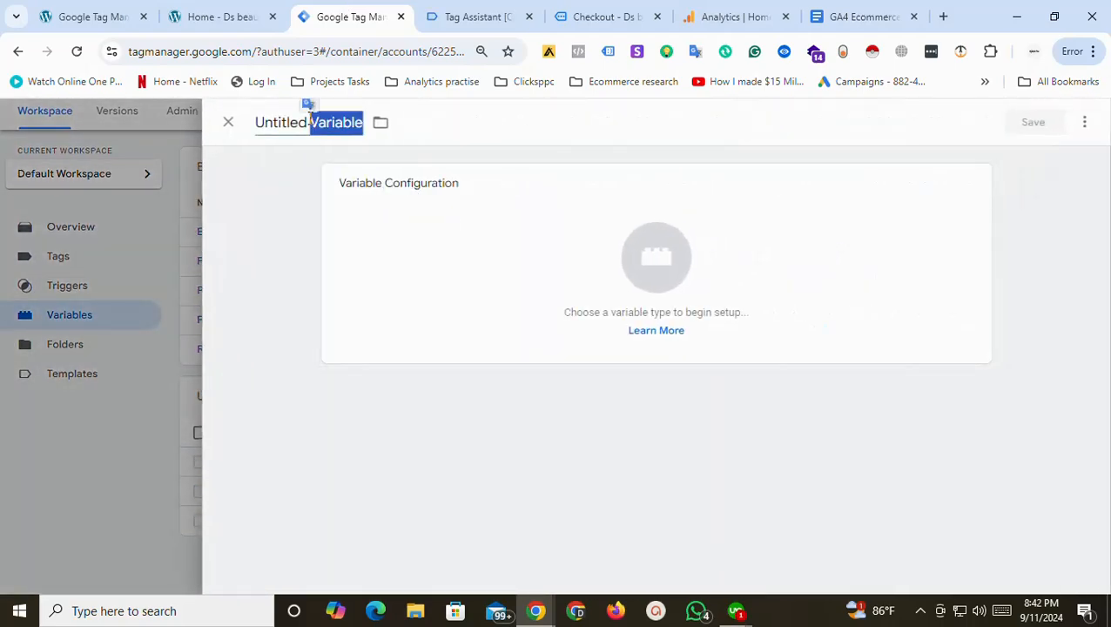
key(ctrl+v)
click(515, 285)
click(804, 466)
Set the shipping variable's Data Layer Variable Name to "ecommerce.shipping", copied from the document, and save it.
click(862, 16)
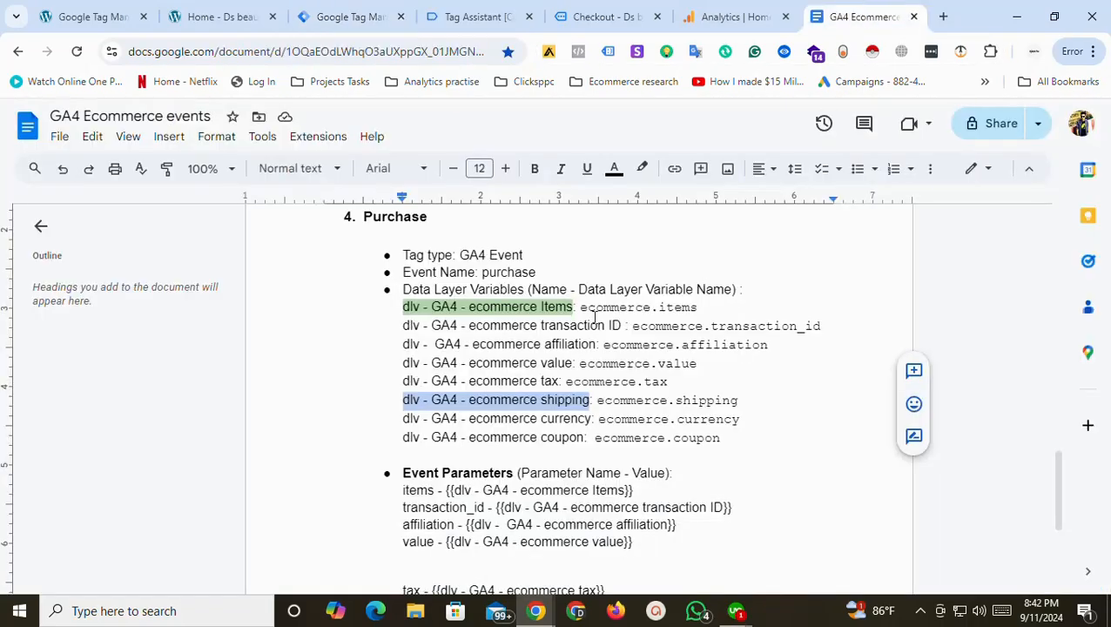
drag(598, 405, 731, 402)
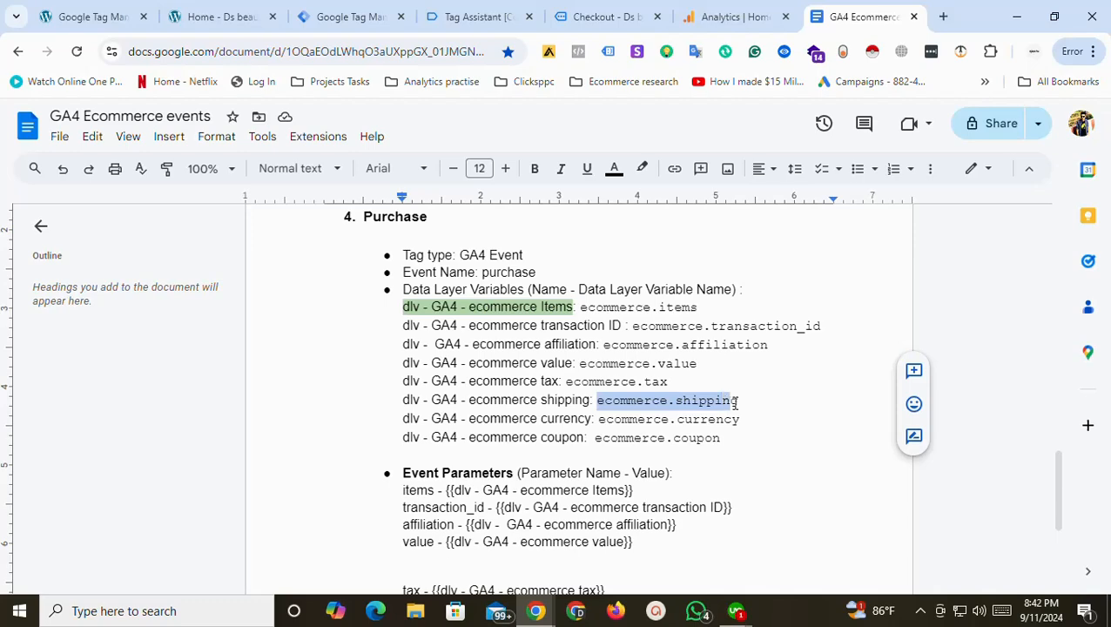
click(364, 15)
click(446, 337)
text(ecommerce.shipping)
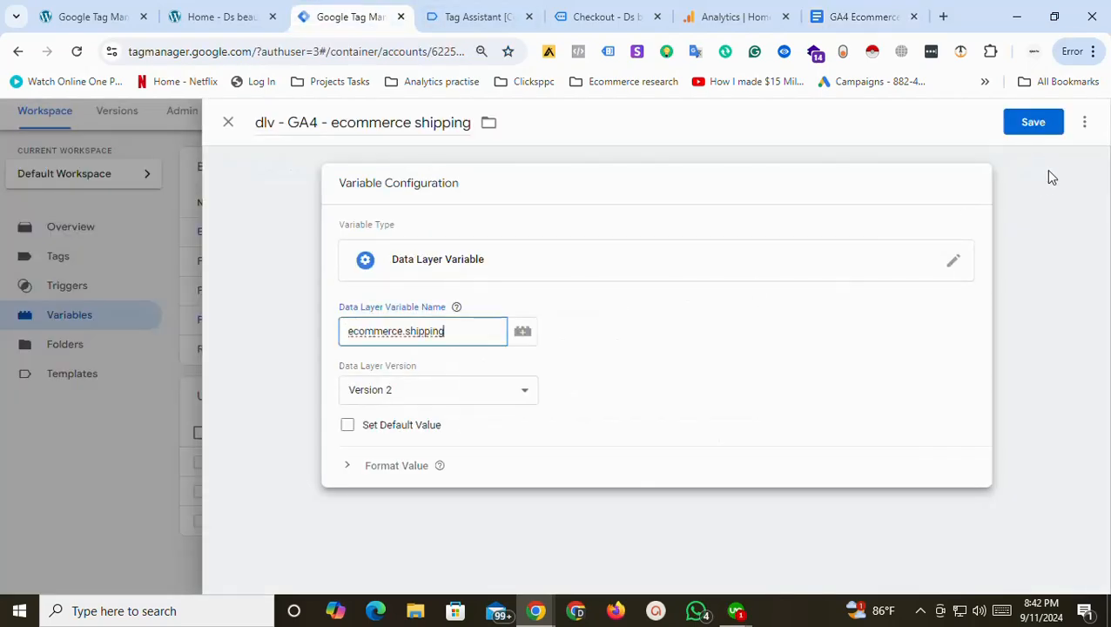
click(1036, 122)
Copy the title "dlv - GA4 - ecommerce currency" from the document and use it for a new Data Layer Variable.
click(862, 17)
drag(402, 418, 598, 416)
key(ctrl+c)
click(342, 18)
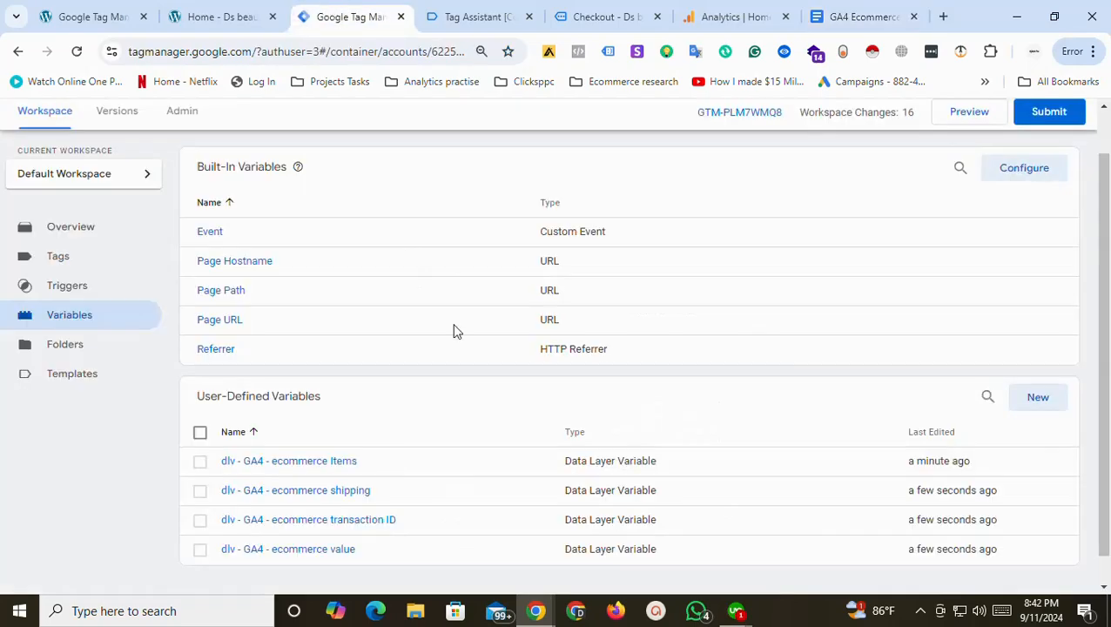
click(1040, 397)
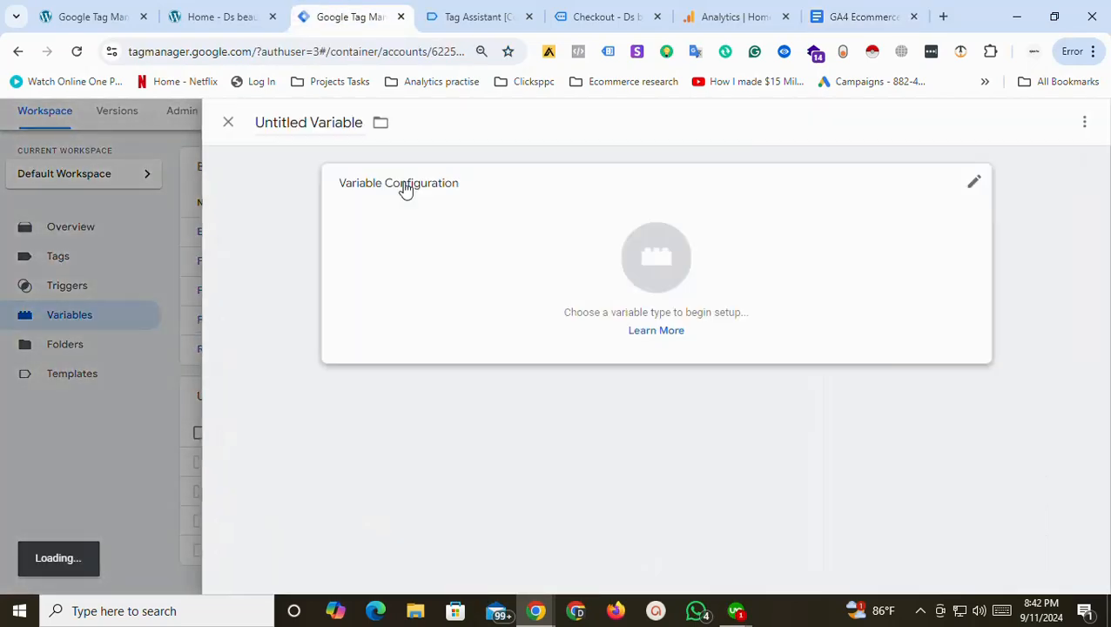
click(315, 124)
key(ctrl+v)
click(774, 359)
click(750, 465)
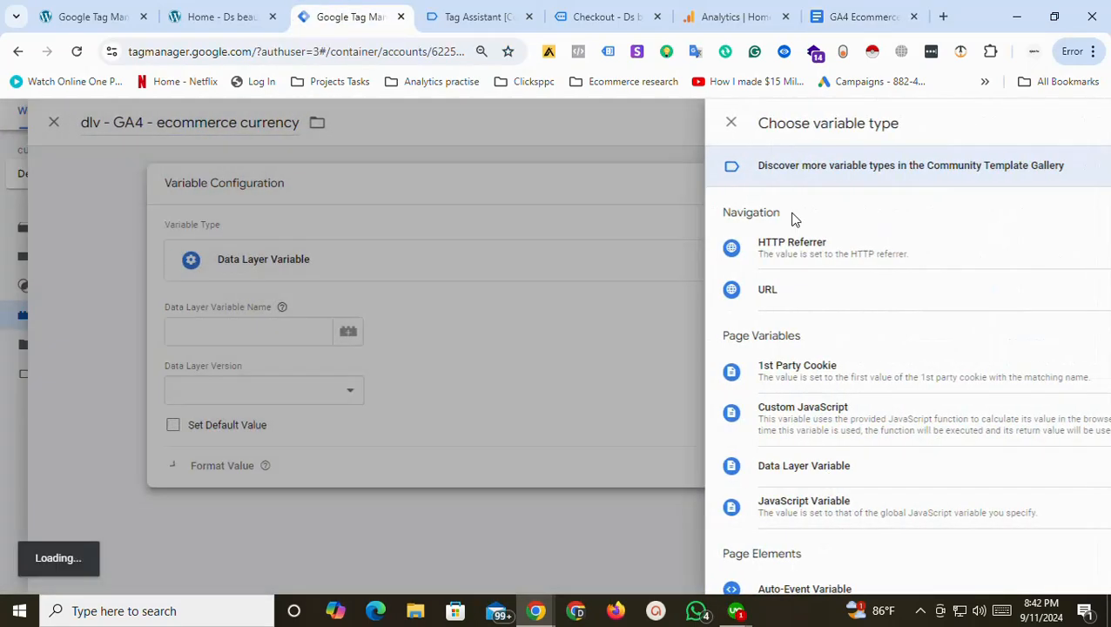
Copy "ecommerce.currency" from the document into the currency variable's Data Layer Variable Name.
click(864, 11)
drag(599, 419, 739, 419)
key(ctrl+c)
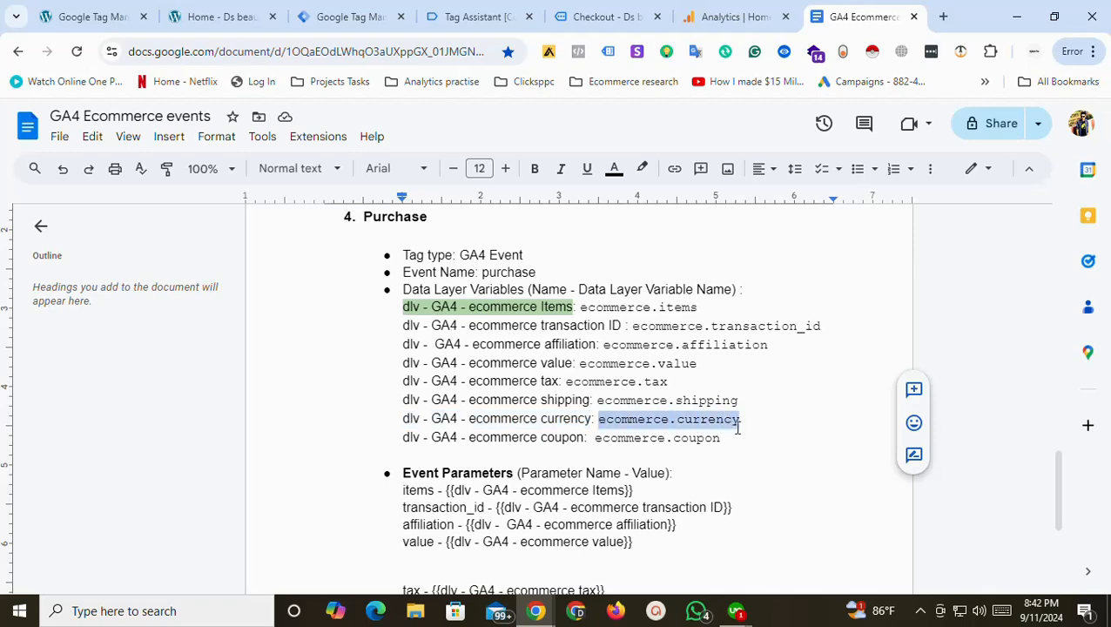
click(372, 7)
click(388, 330)
key(ctrl+v)
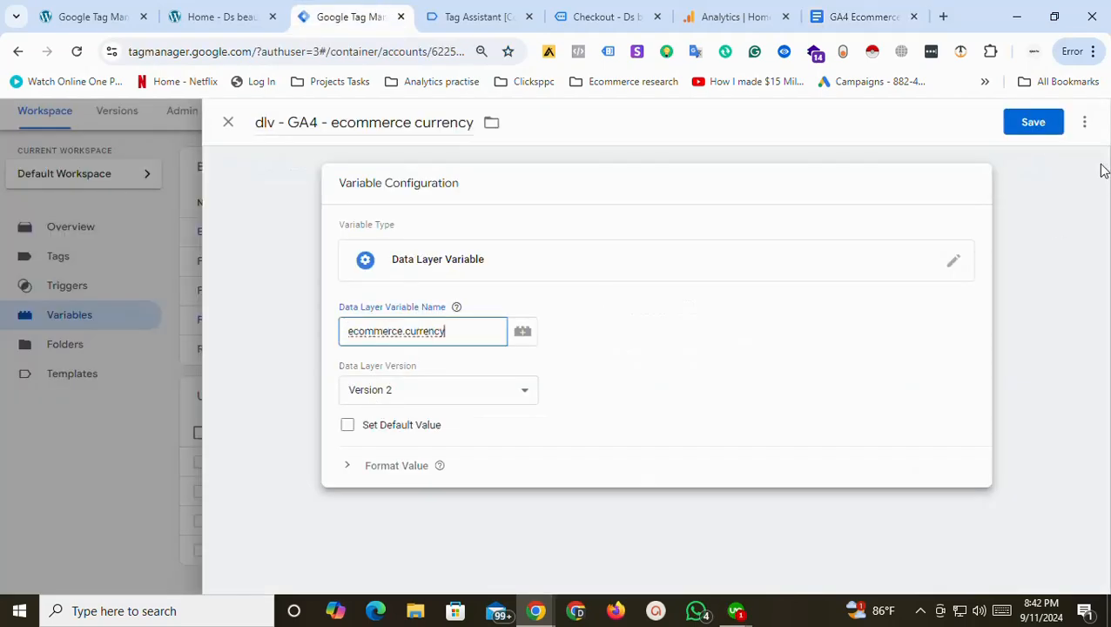
click(1101, 169)
Copy the title "dlv - GA4 - ecommerce coupon" from the document, and save the currency variable in Tag Manager.
click(916, 8)
drag(401, 437, 584, 437)
key(ctrl+c)
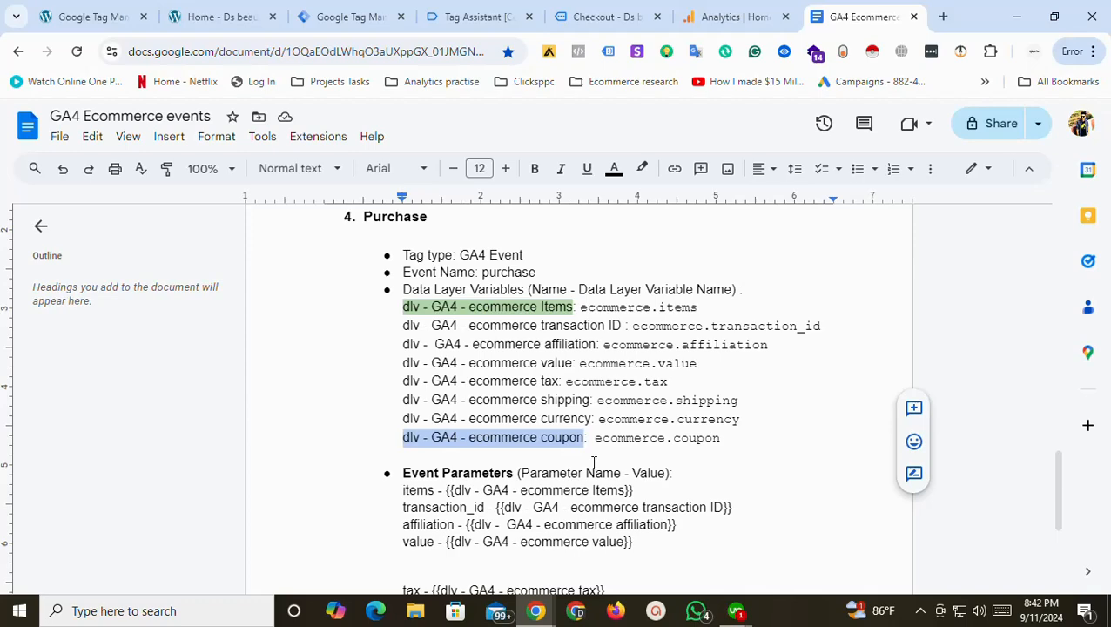
click(348, 17)
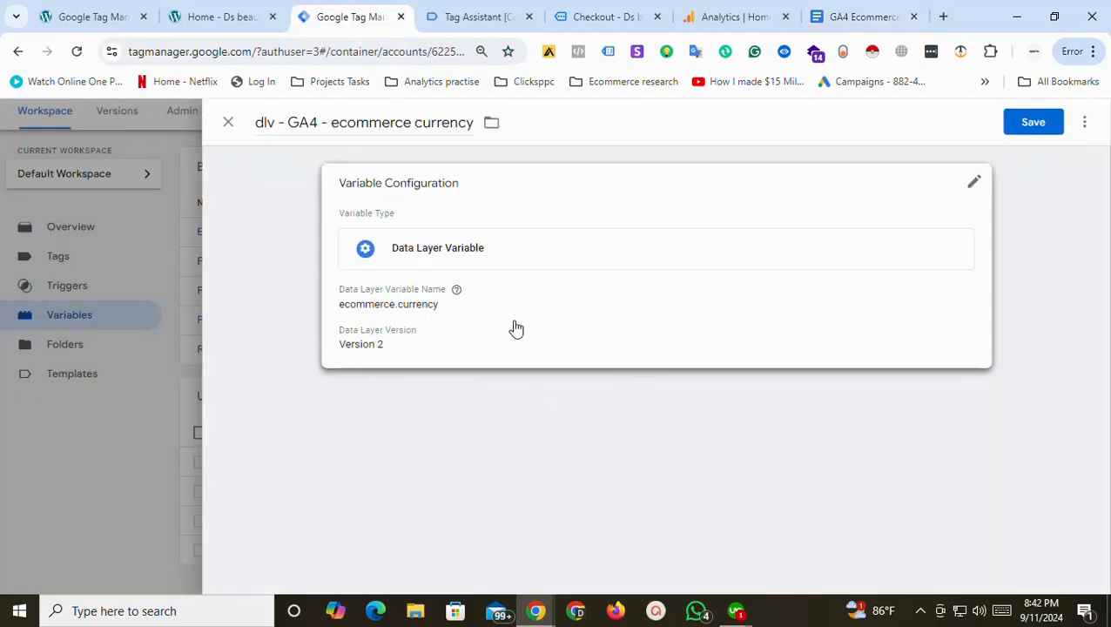
click(1038, 131)
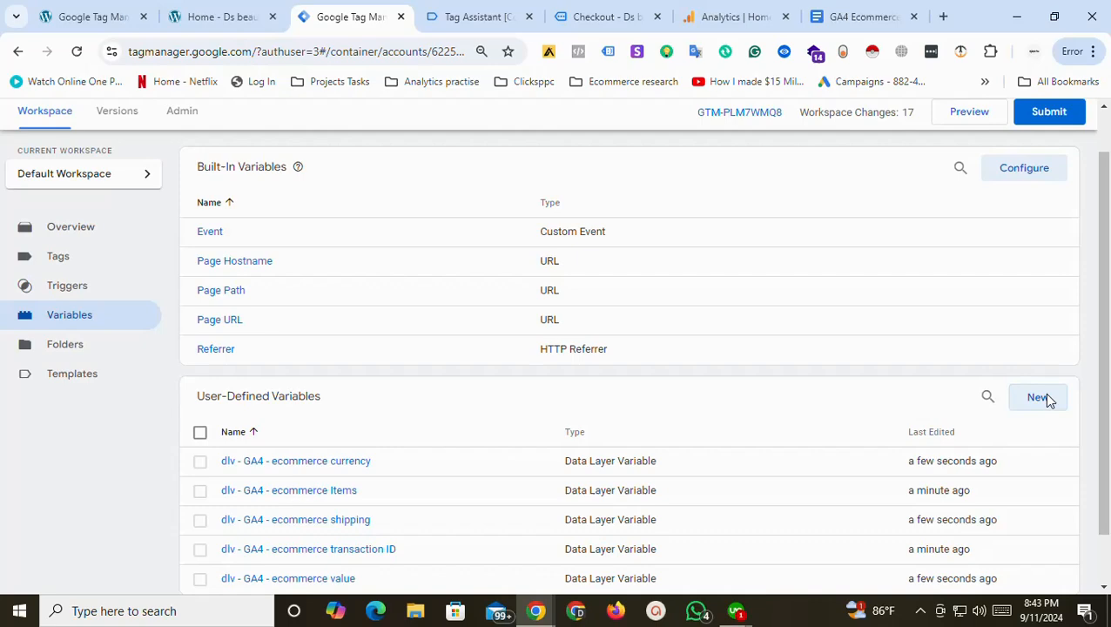
Create a new Data Layer Variable and title it with the copied "dlv - GA4 - ecommerce coupon".
click(1037, 397)
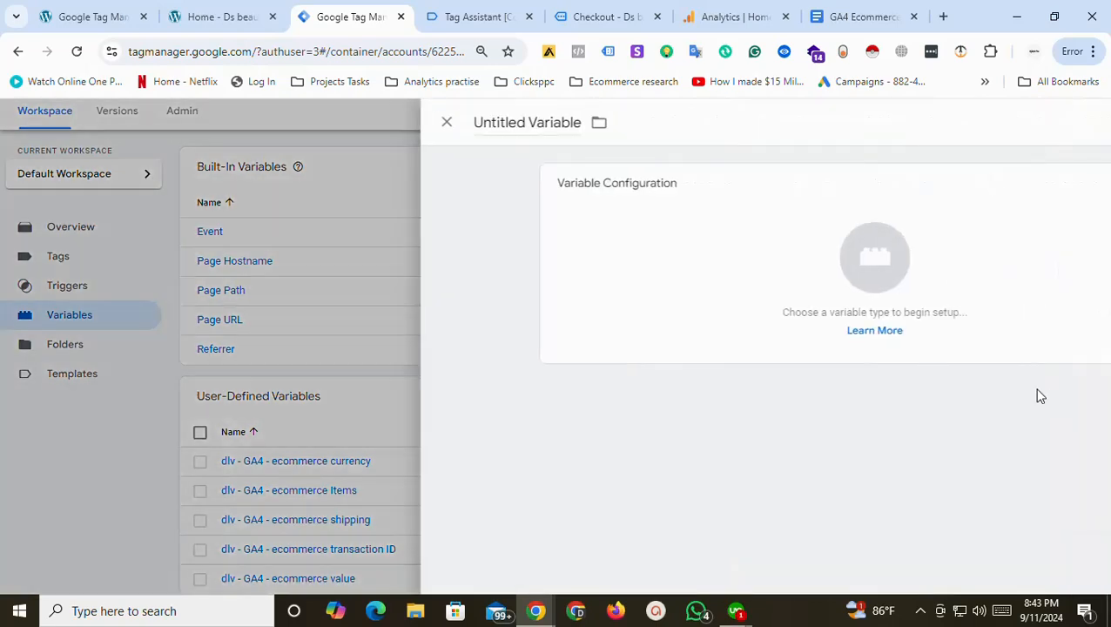
click(726, 258)
click(750, 477)
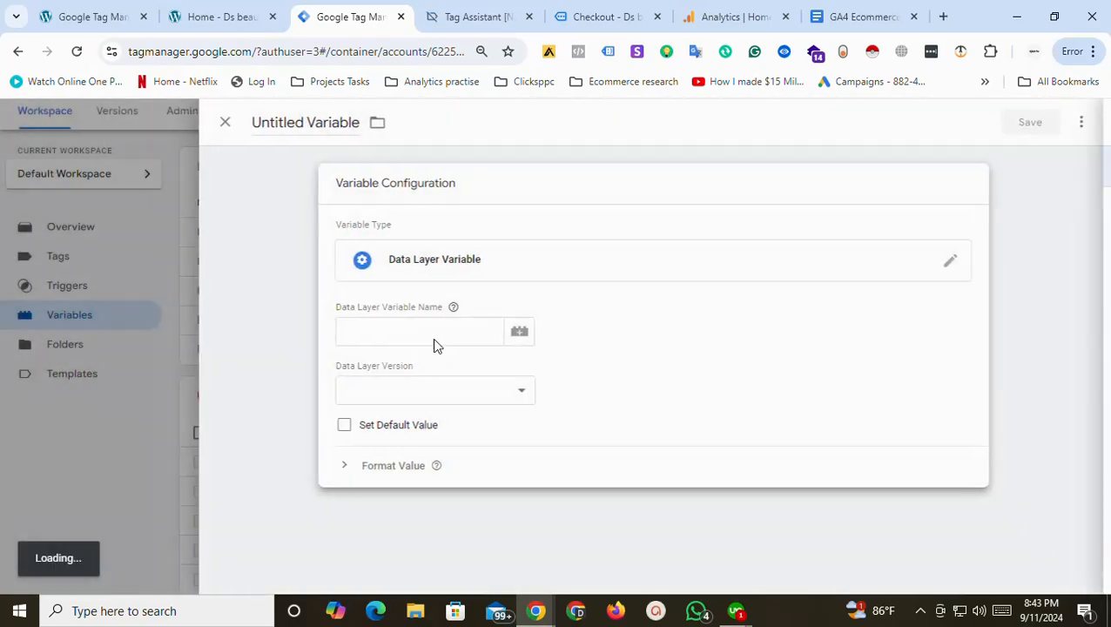
triple_click(311, 127)
key(ctrl+v)
click(505, 256)
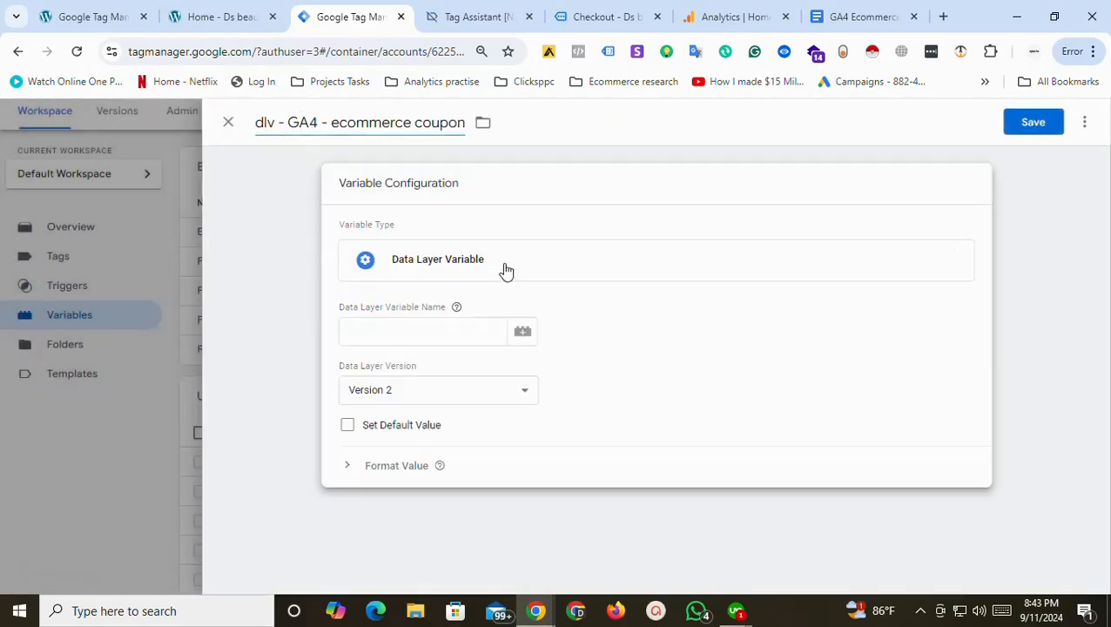
Copy "ecommerce.coupon" from the document into the coupon variable's Data Layer Variable Name.
click(429, 329)
click(862, 17)
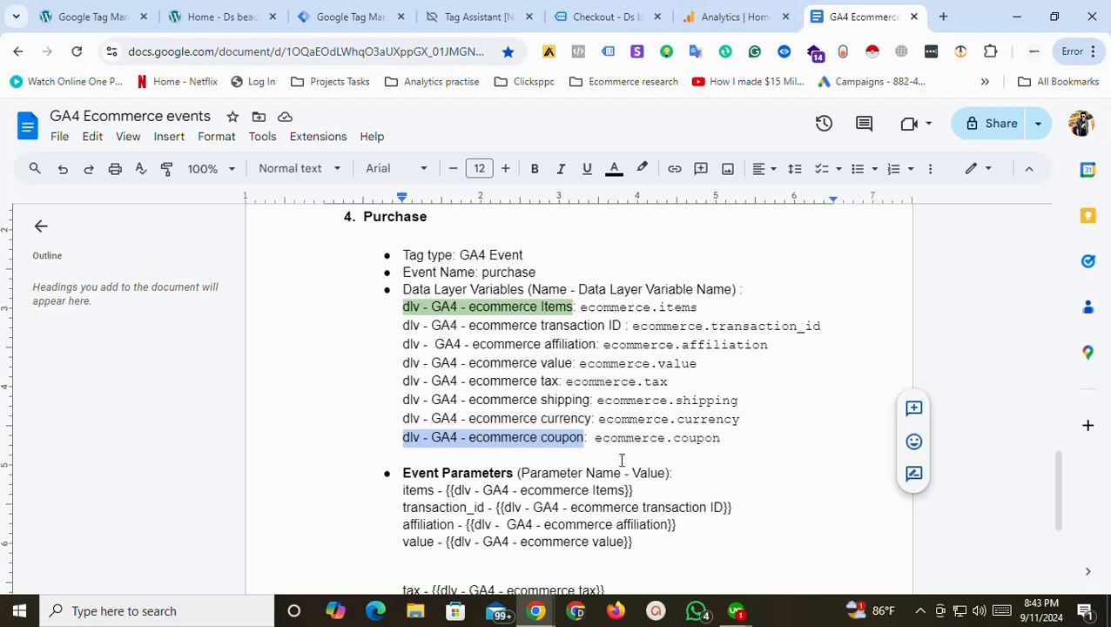
mouse_move(595, 438)
mouse_down()
mouse_move(719, 437)
mouse_move(599, 438)
mouse_up()
key(ctrl+c)
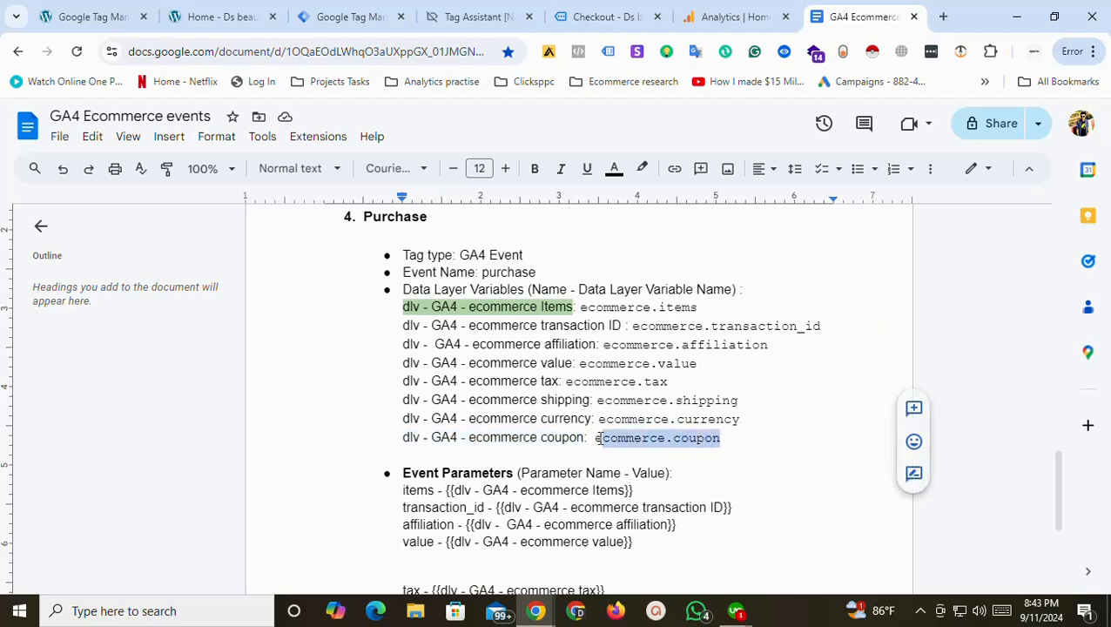
click(352, 17)
key(ctrl+v)
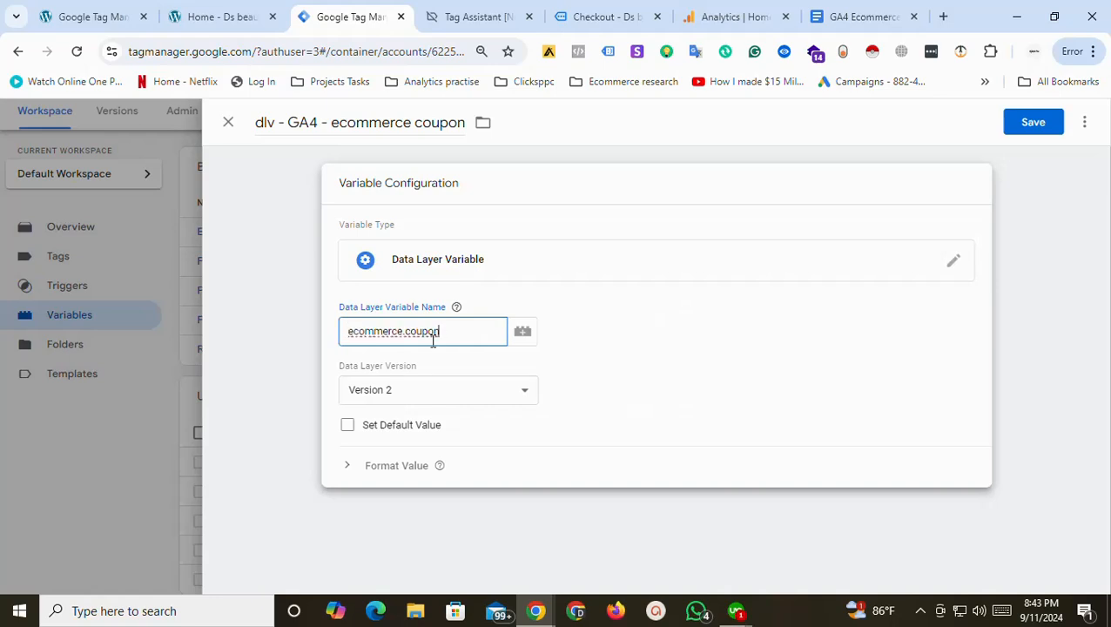
click(528, 294)
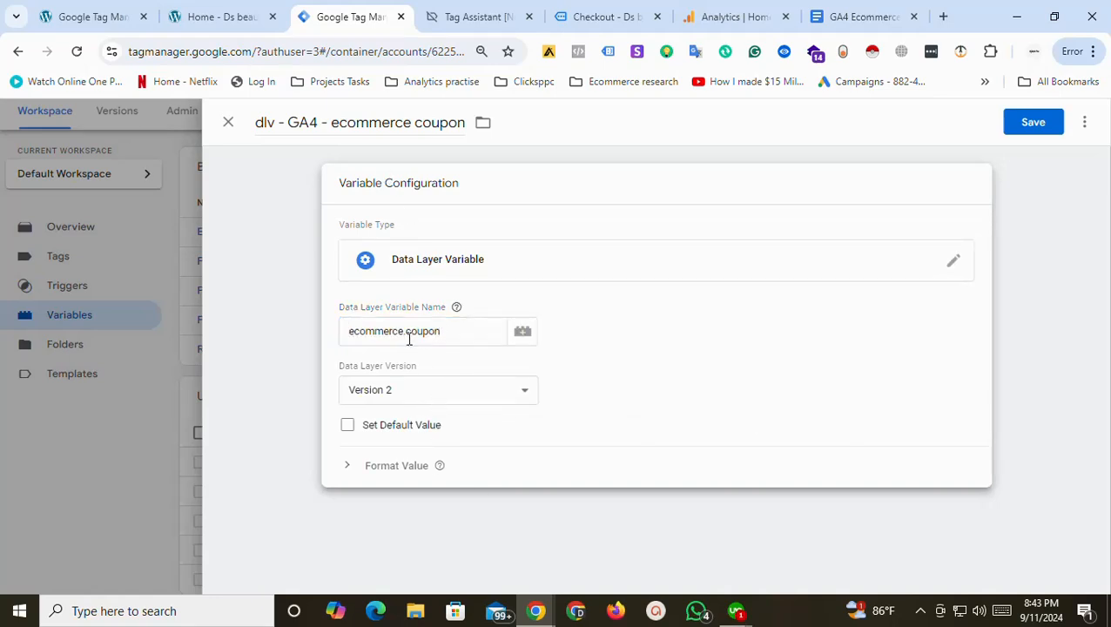
Examine the ecommerce object in the add_to_cart event's data layer in Tag Assistant.
click(470, 16)
scroll(618, 547, down, 10)
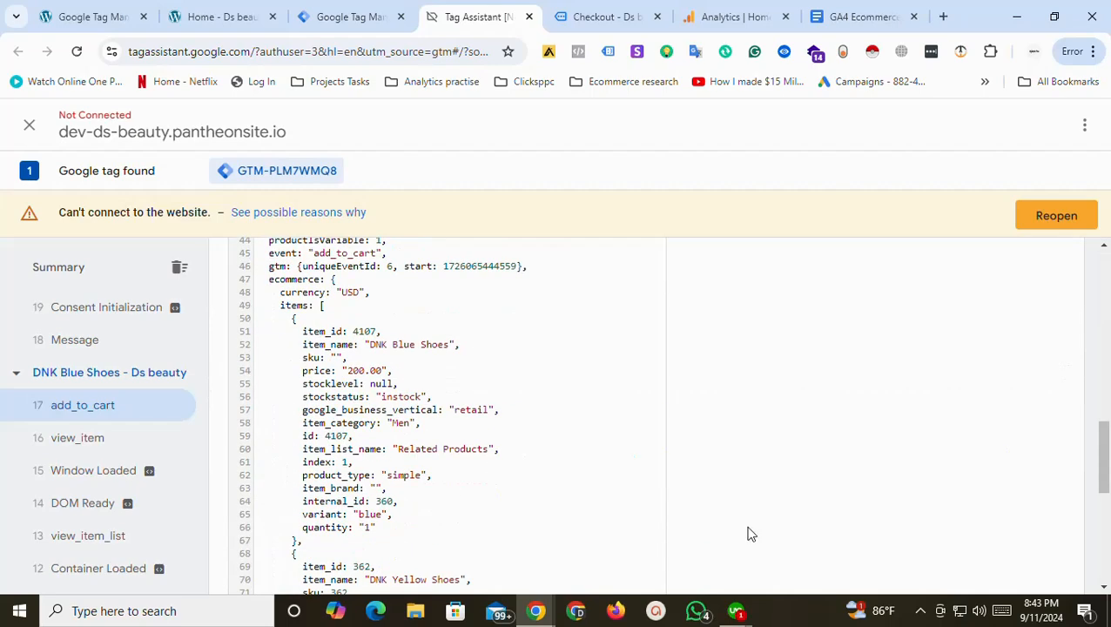
scroll(534, 410, up, 10)
drag(1108, 322, 1107, 457)
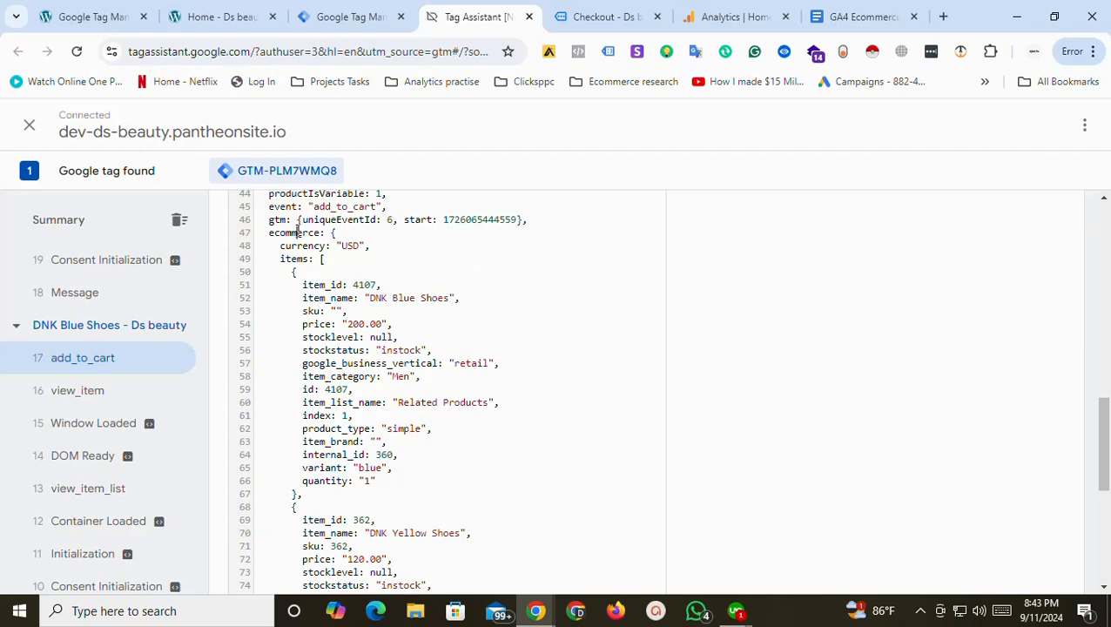
double_click(297, 233)
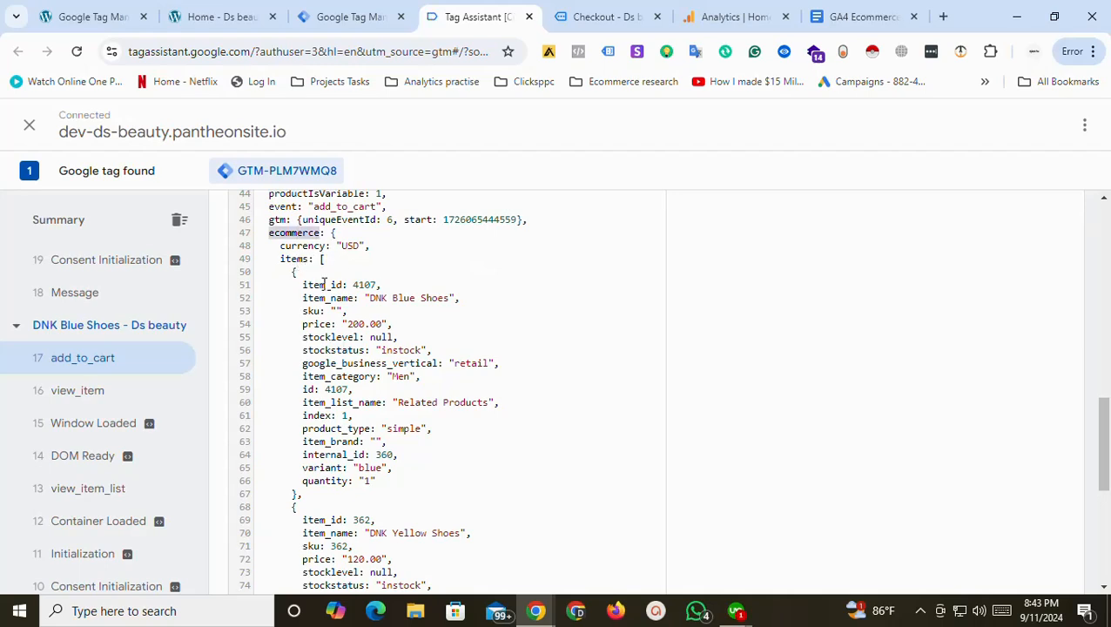
drag(1100, 443, 1100, 450)
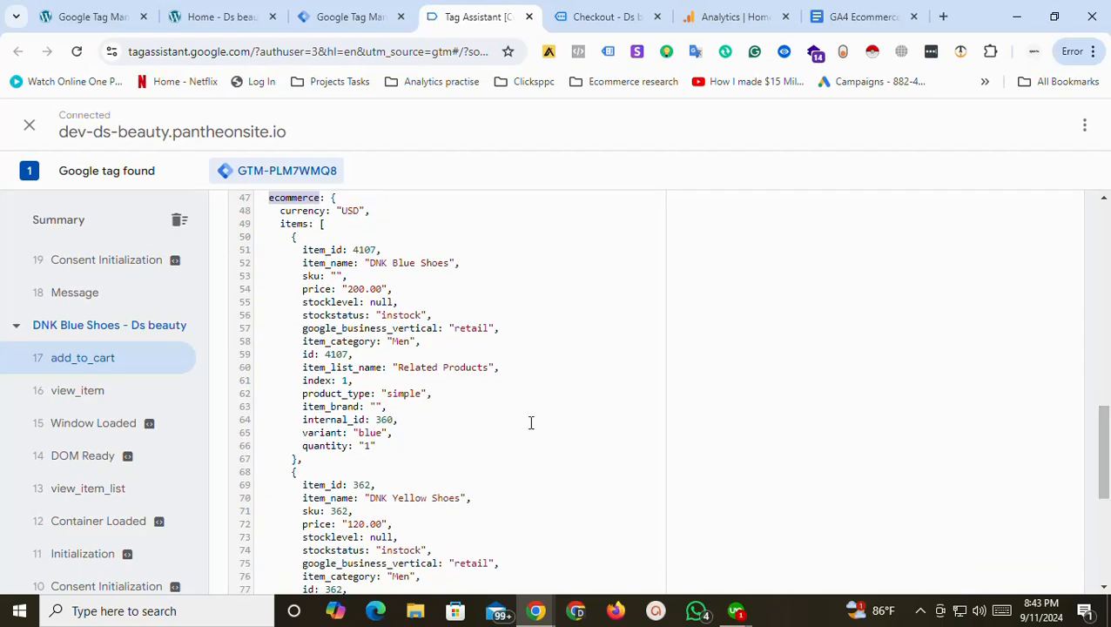
Save the coupon variable in Tag Manager and create a new tag of type Google Tag.
click(347, 17)
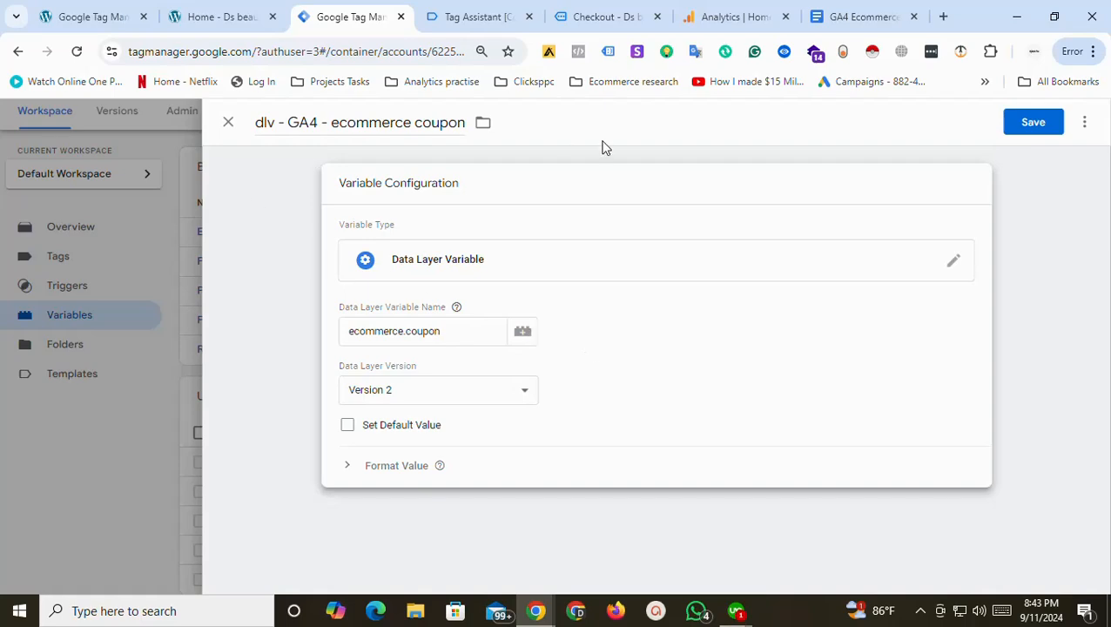
click(1027, 121)
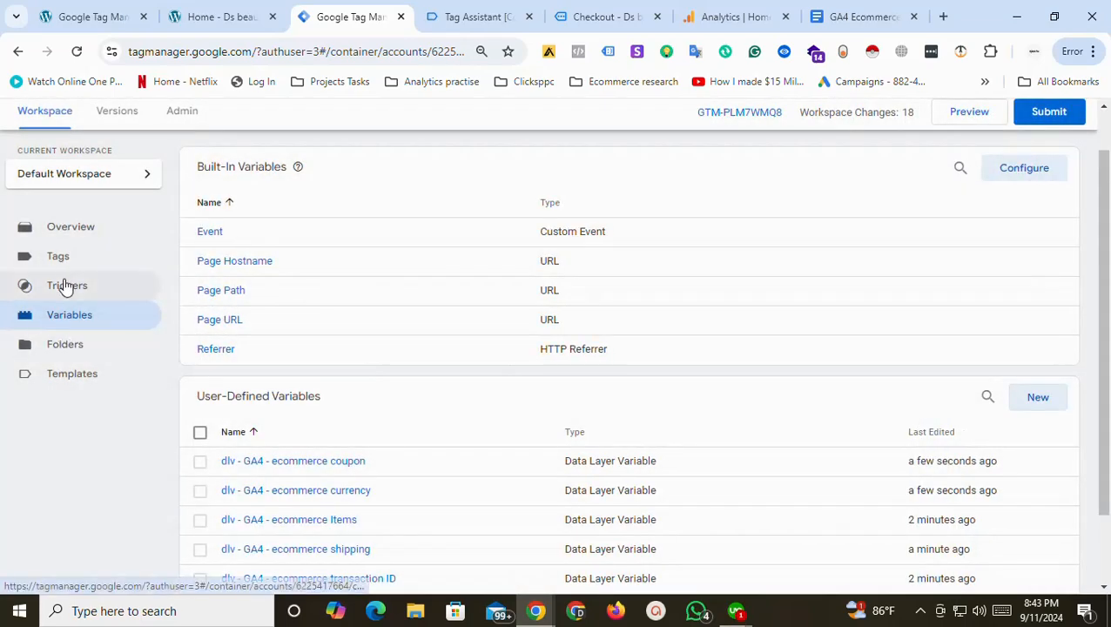
click(77, 263)
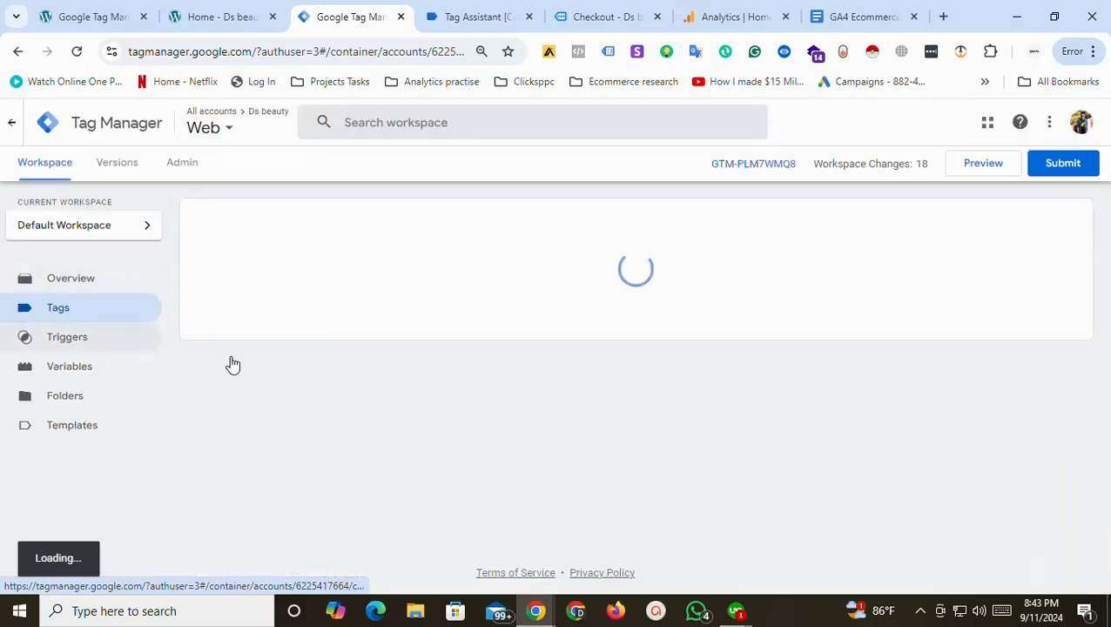
click(1032, 225)
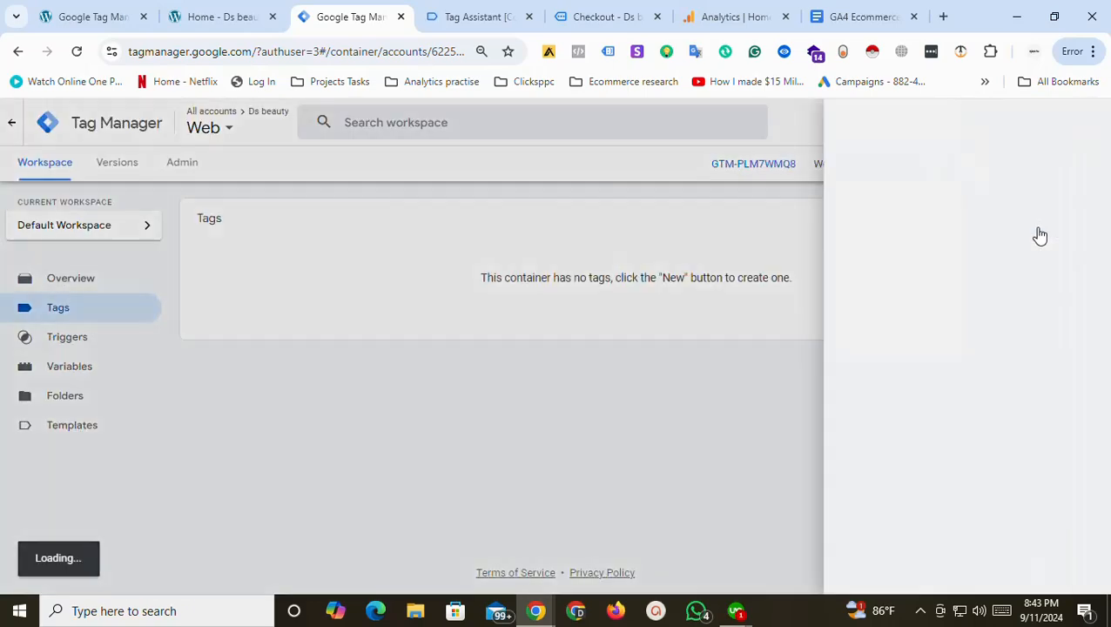
click(290, 122)
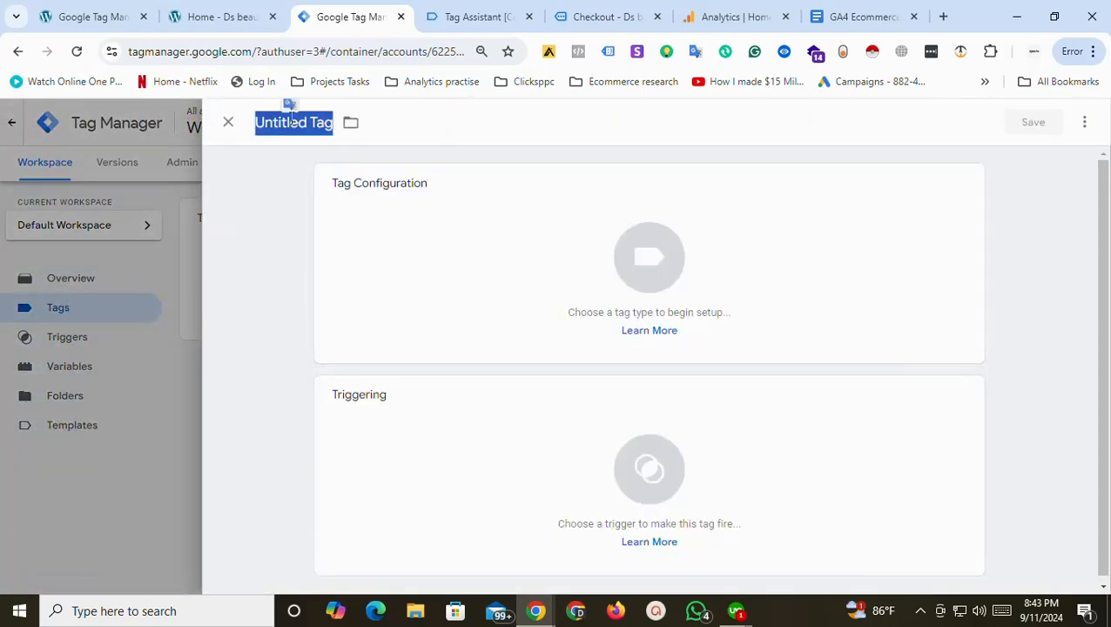
click(476, 298)
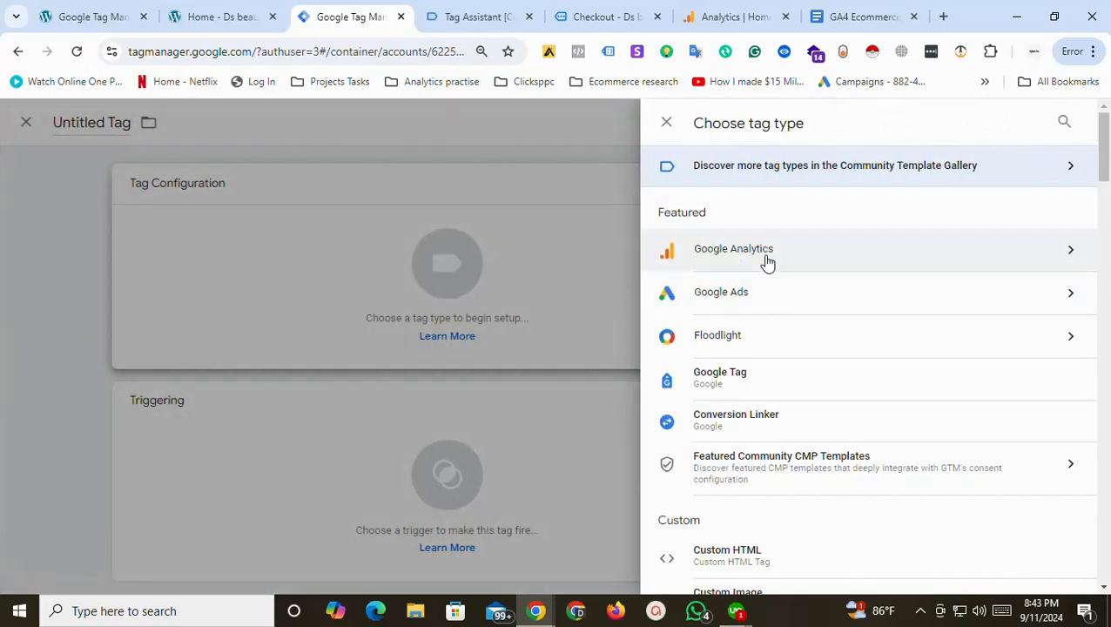
click(766, 257)
click(768, 233)
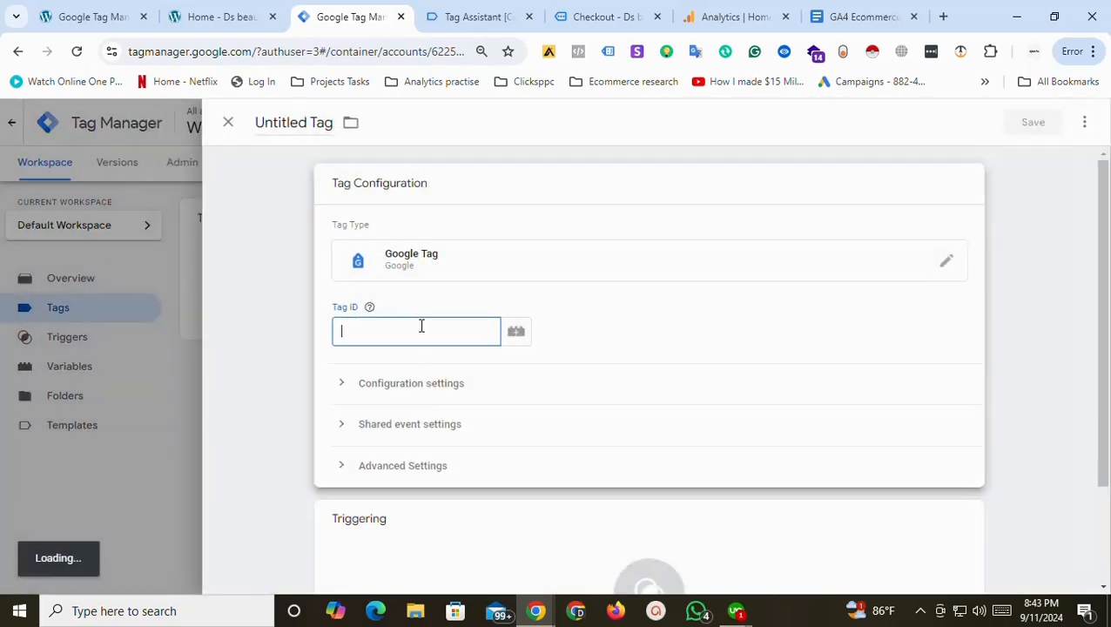
Open the bdshopU web data stream in the Google Analytics admin settings and copy its Measurement ID.
click(778, 19)
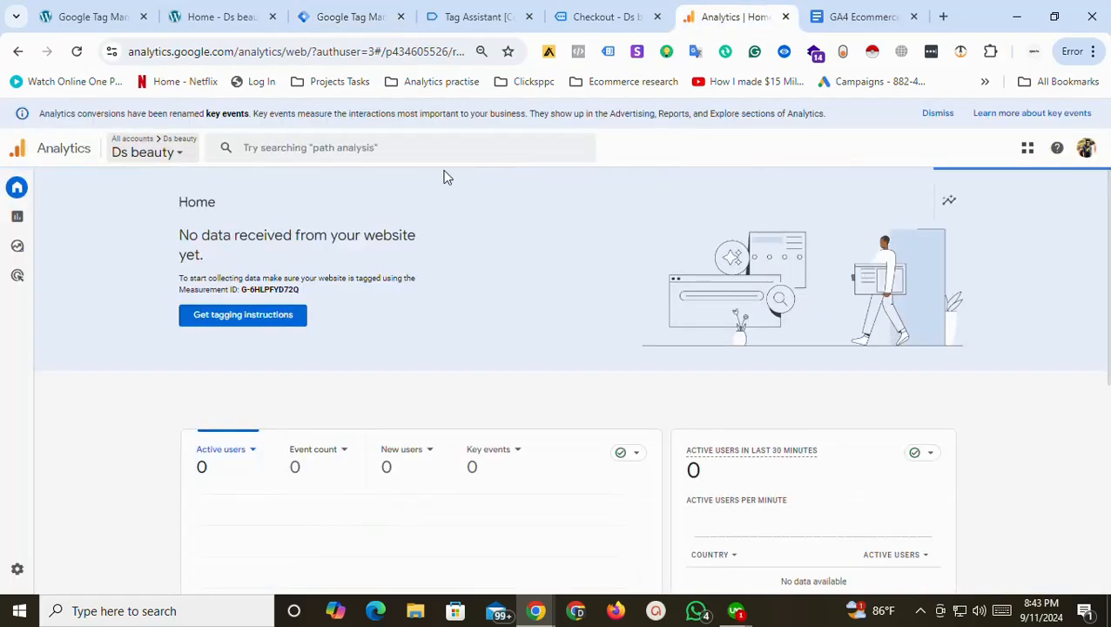
click(31, 567)
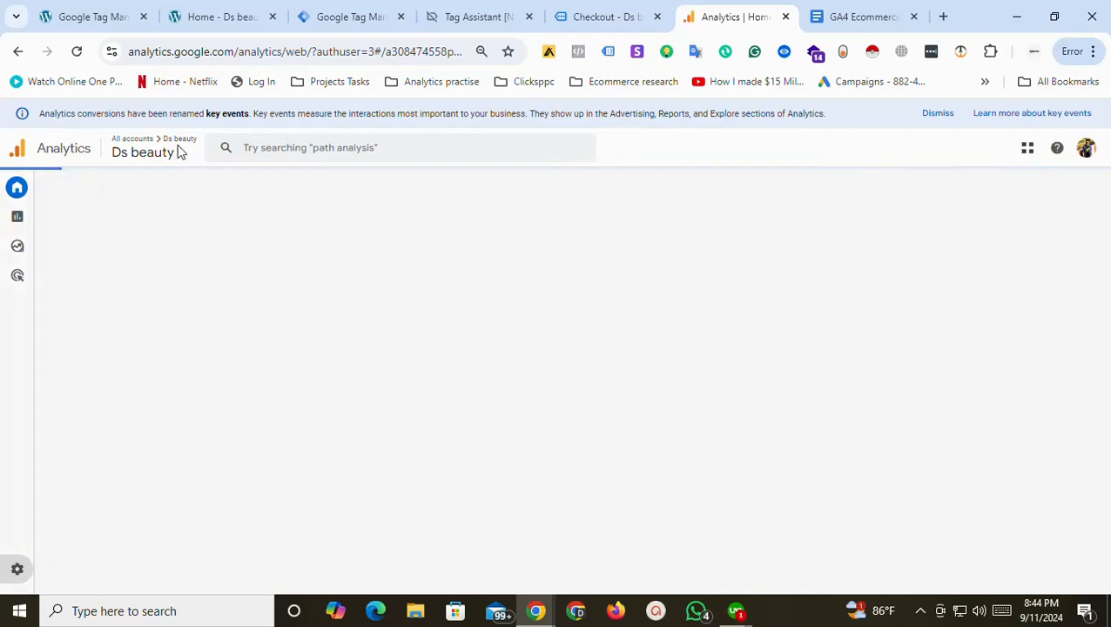
drag(1106, 322, 1108, 373)
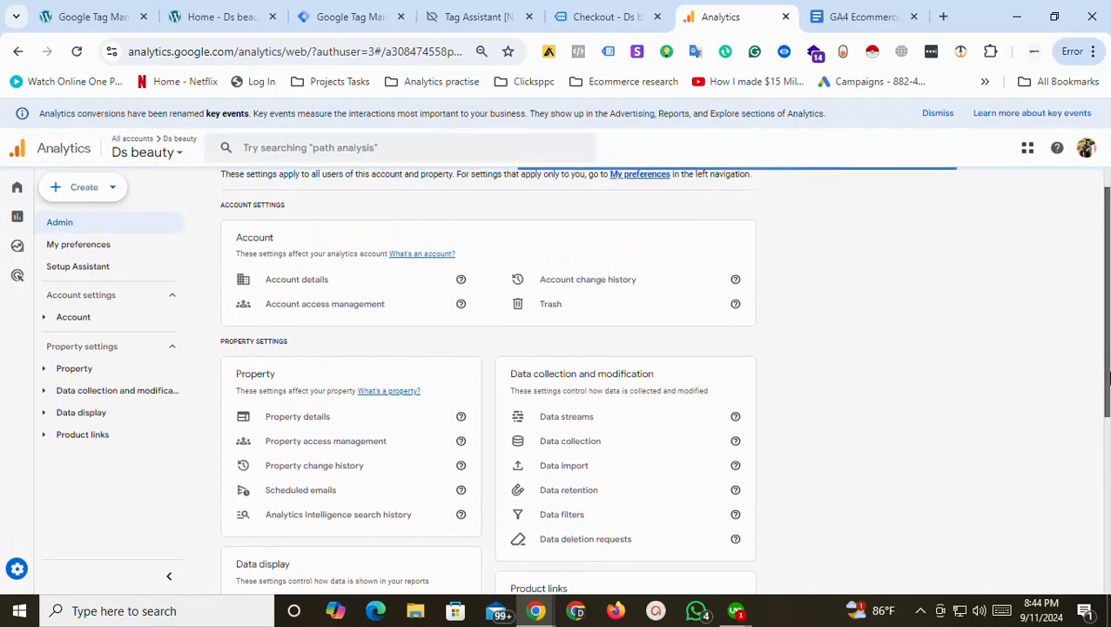
click(559, 418)
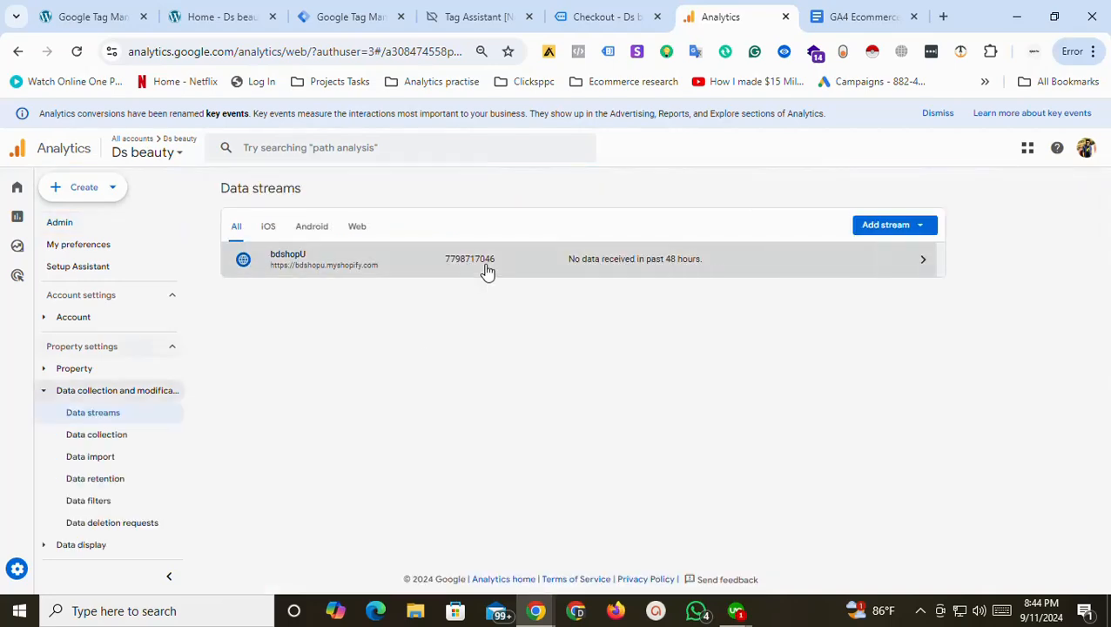
click(485, 271)
drag(882, 248, 970, 248)
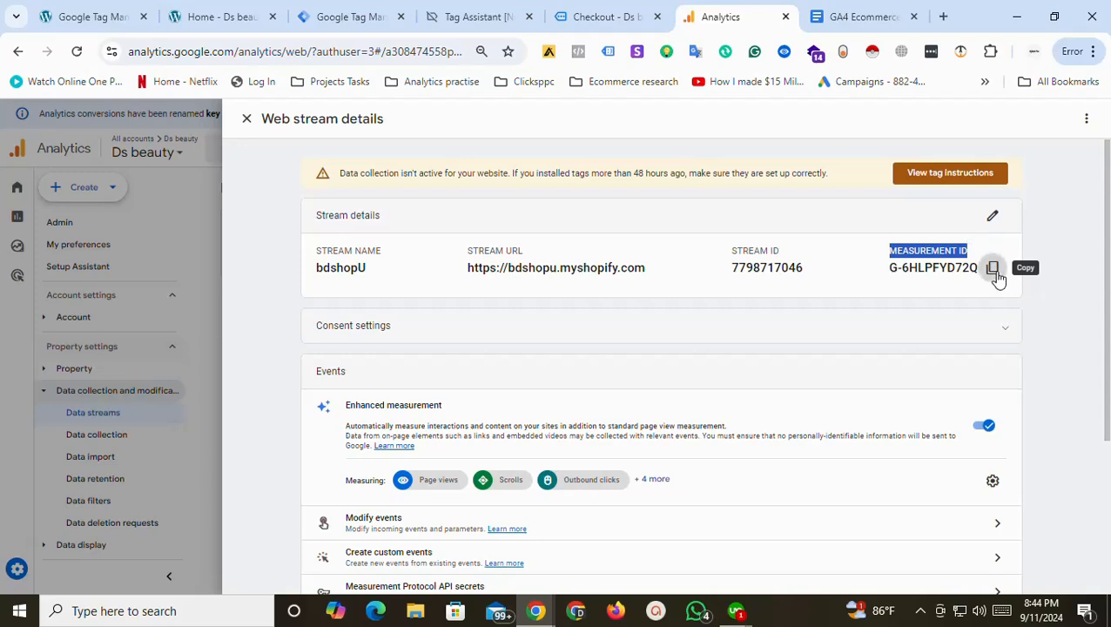
click(994, 269)
Create a new Constant variable for the Google Tag's Tag ID in Tag Manager.
click(370, 11)
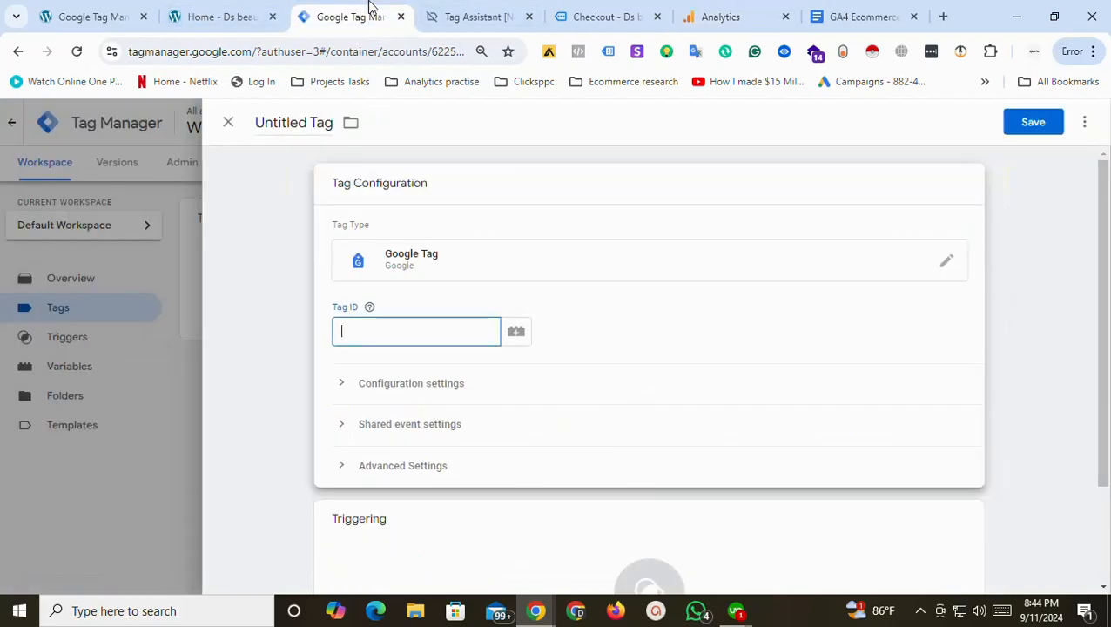
click(517, 334)
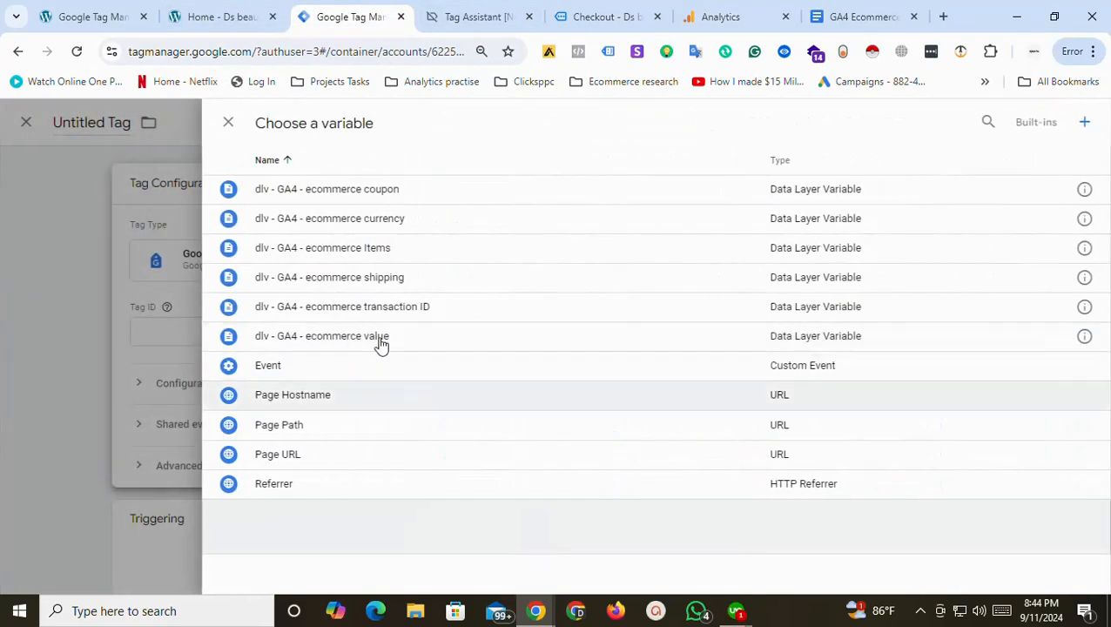
click(1085, 123)
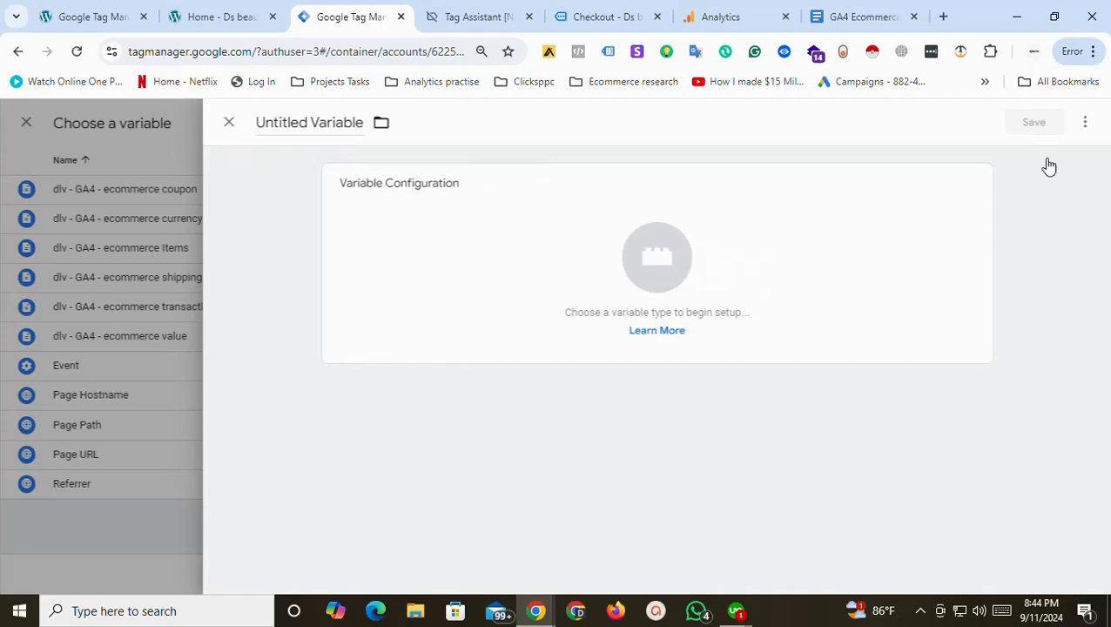
click(520, 216)
scroll(1102, 347, down, 5)
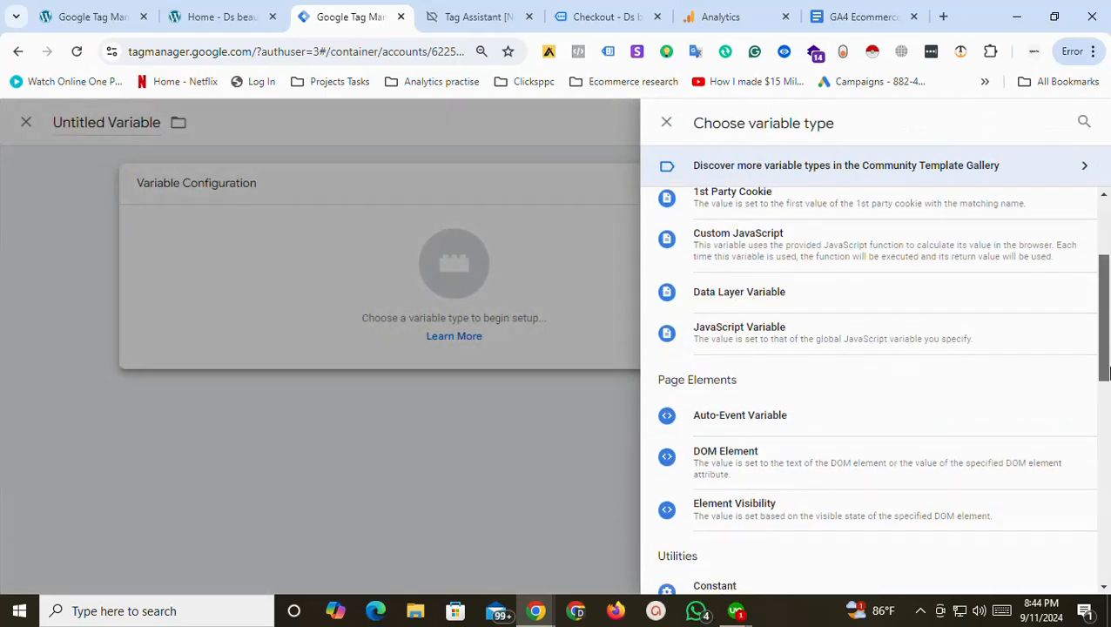
click(714, 372)
Paste the copied Measurement ID as the constant's value, name the variable "GA4 id", and save it.
click(409, 331)
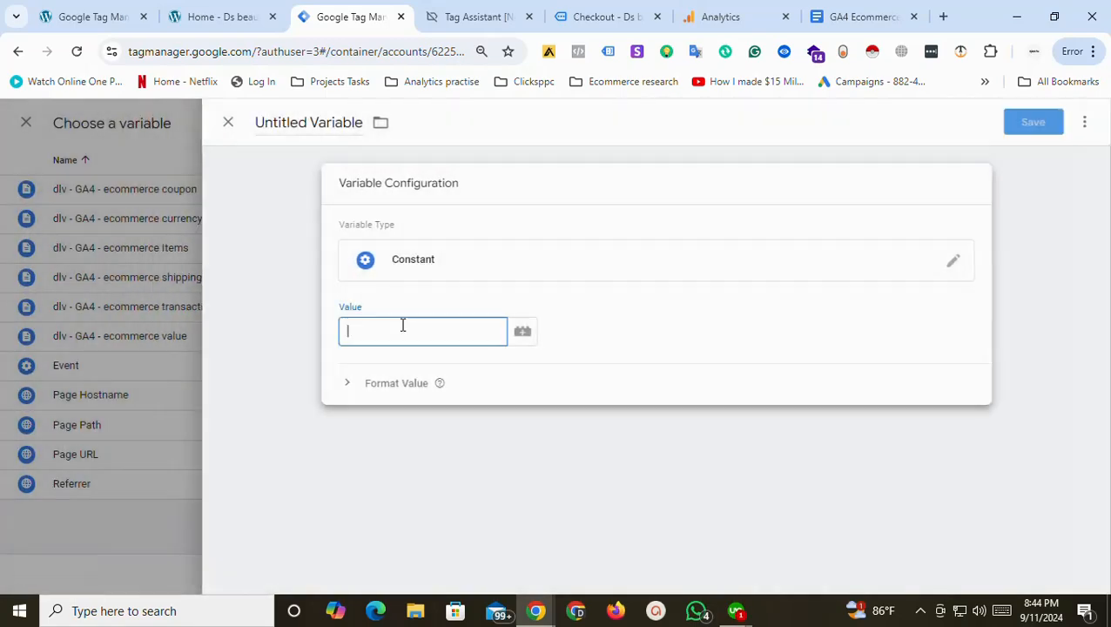
key(ctrl+v)
click(319, 122)
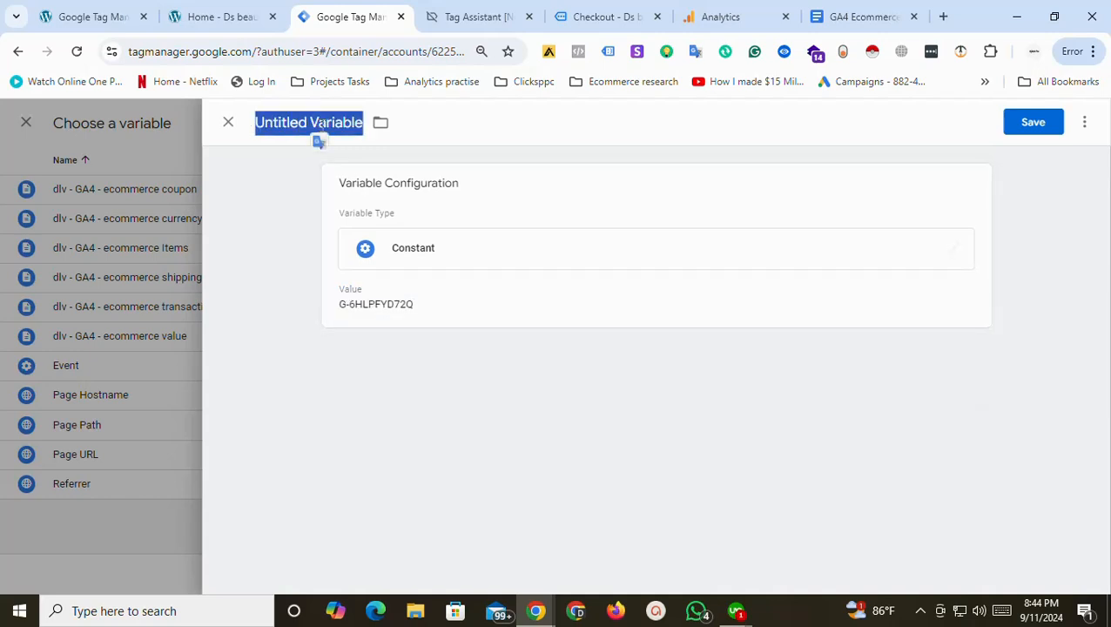
text(GA4 id)
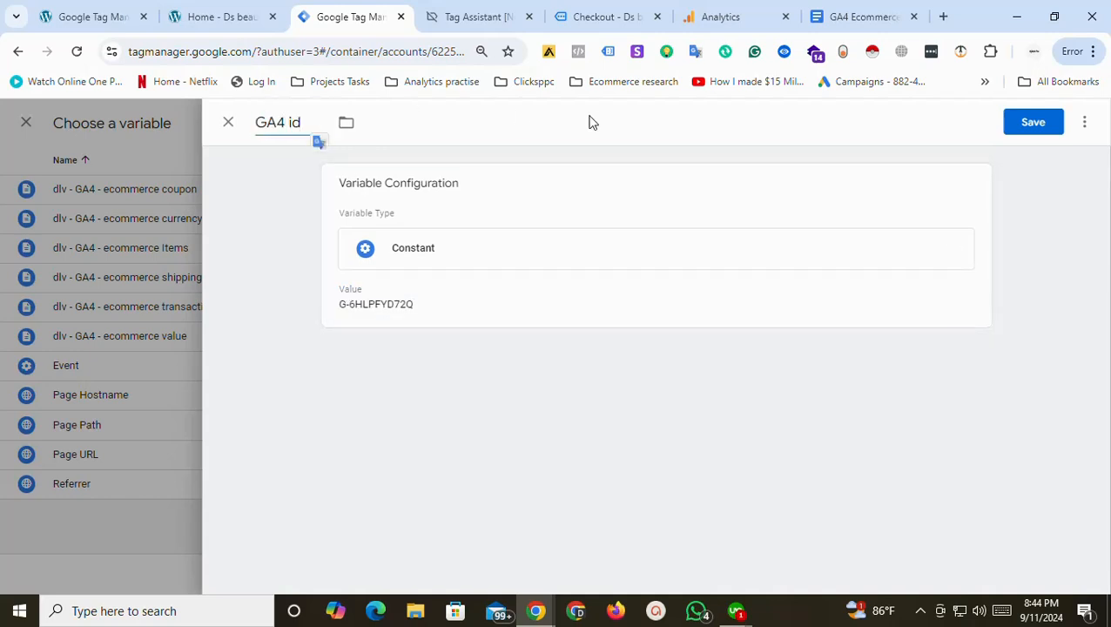
click(1031, 129)
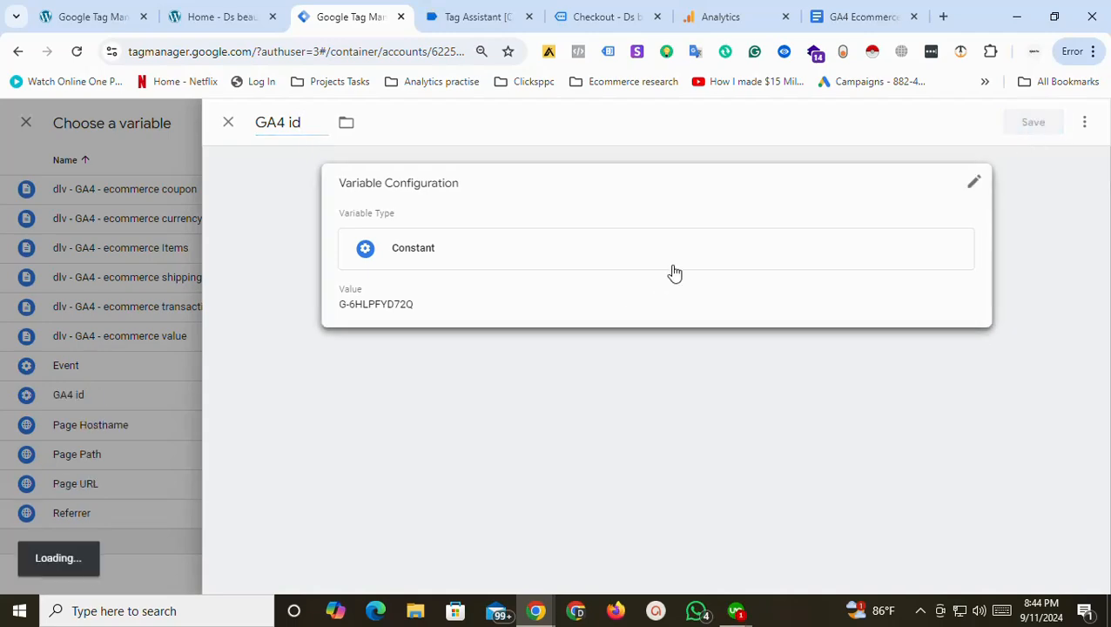
Set the Google Tag to fire on All Pages and save it under the suggested name "Google Tag".
scroll(600, 446, down, 2)
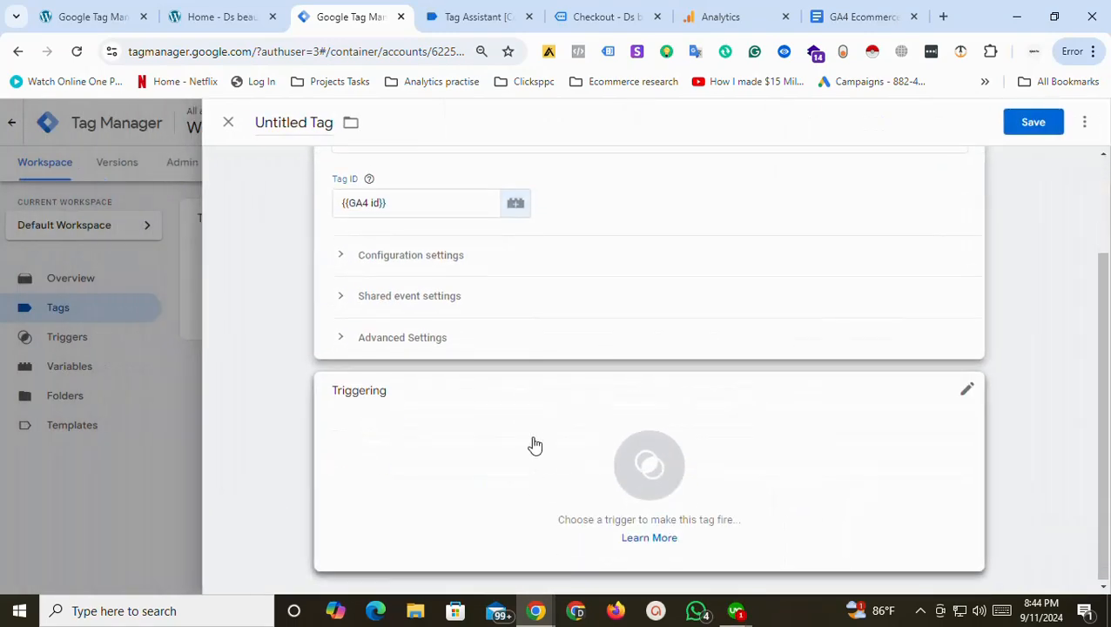
click(530, 447)
click(280, 192)
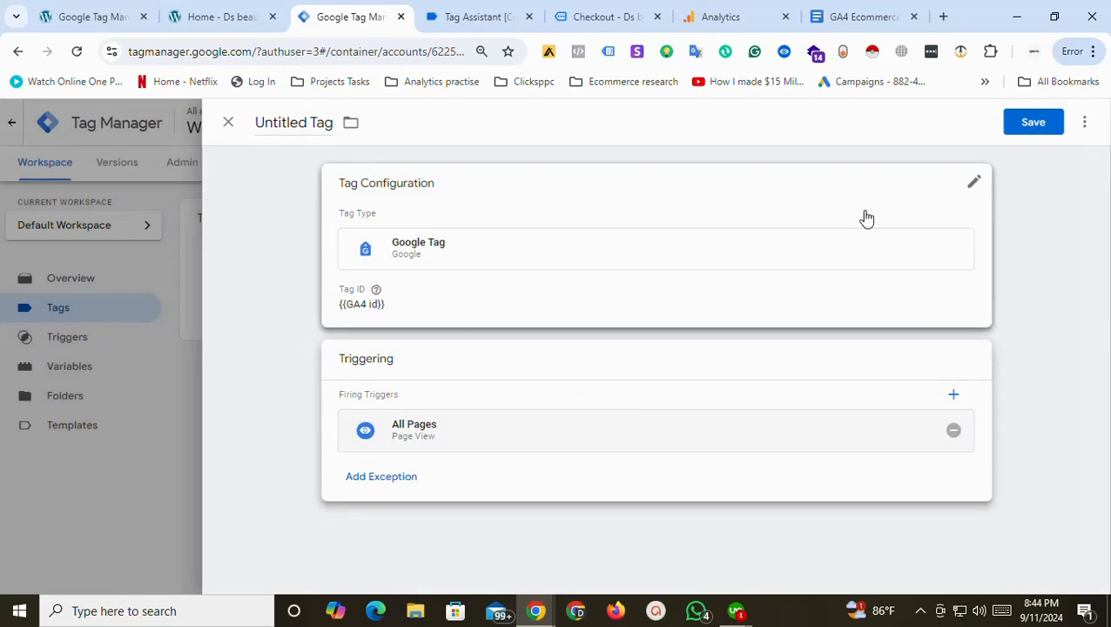
click(1049, 121)
click(682, 348)
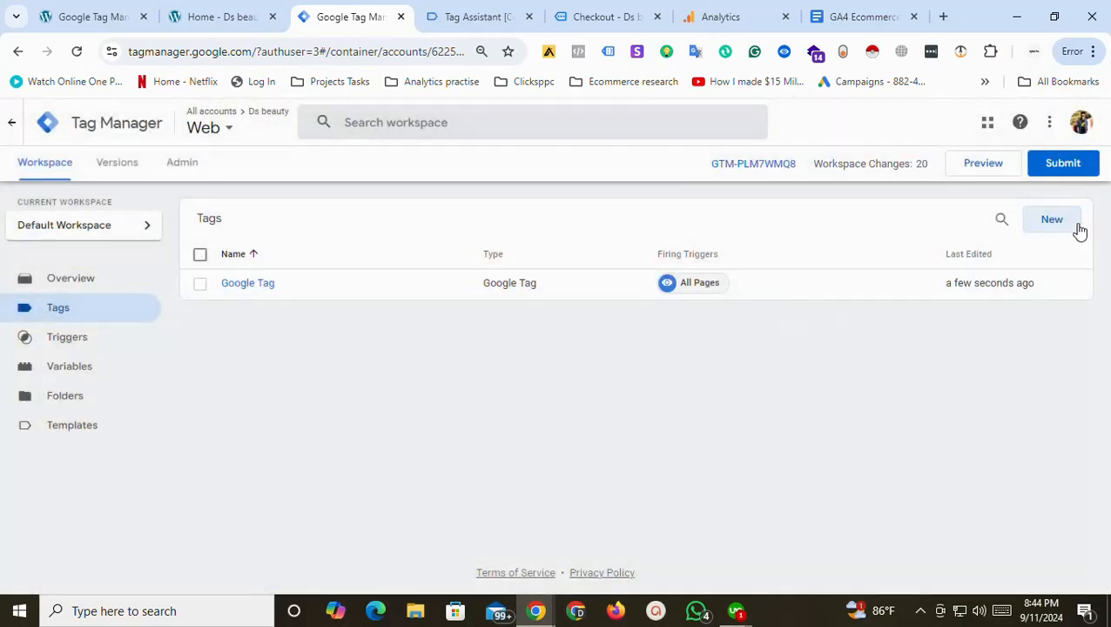
Create a new GA4 Event tag with the GA4 id variable as its Measurement ID and view_item as its event name.
click(1068, 220)
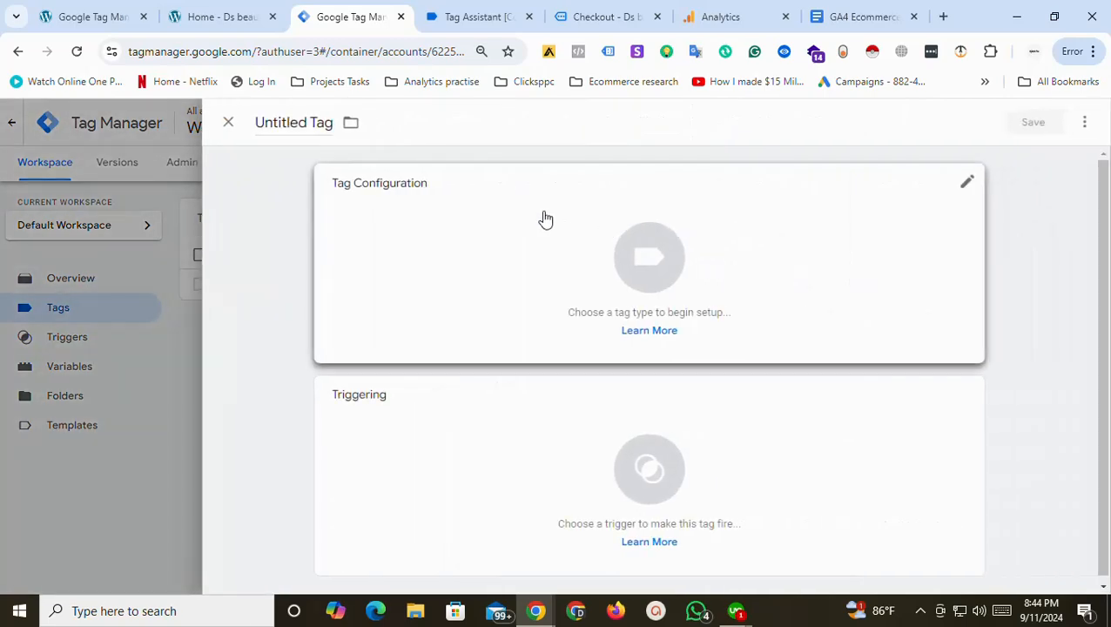
click(543, 218)
click(757, 248)
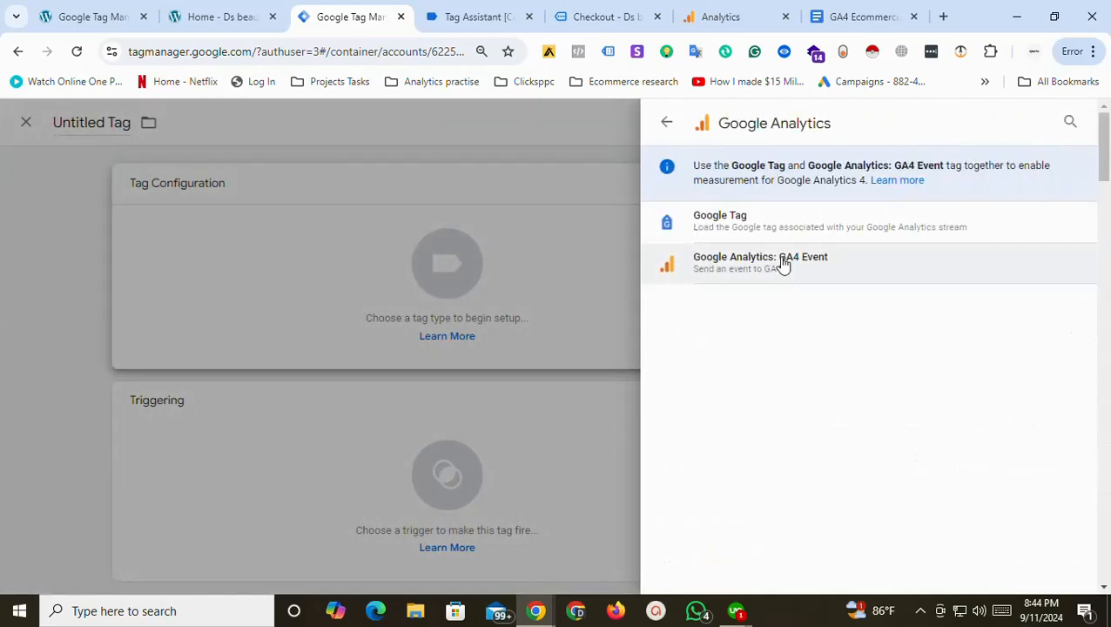
click(784, 264)
click(527, 324)
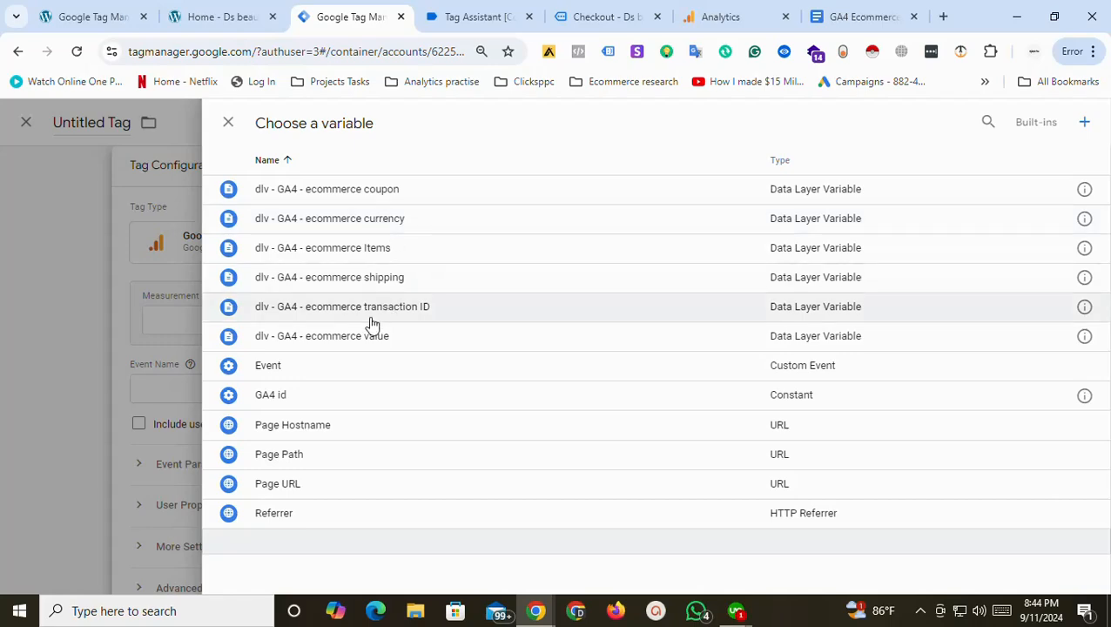
click(296, 396)
click(371, 389)
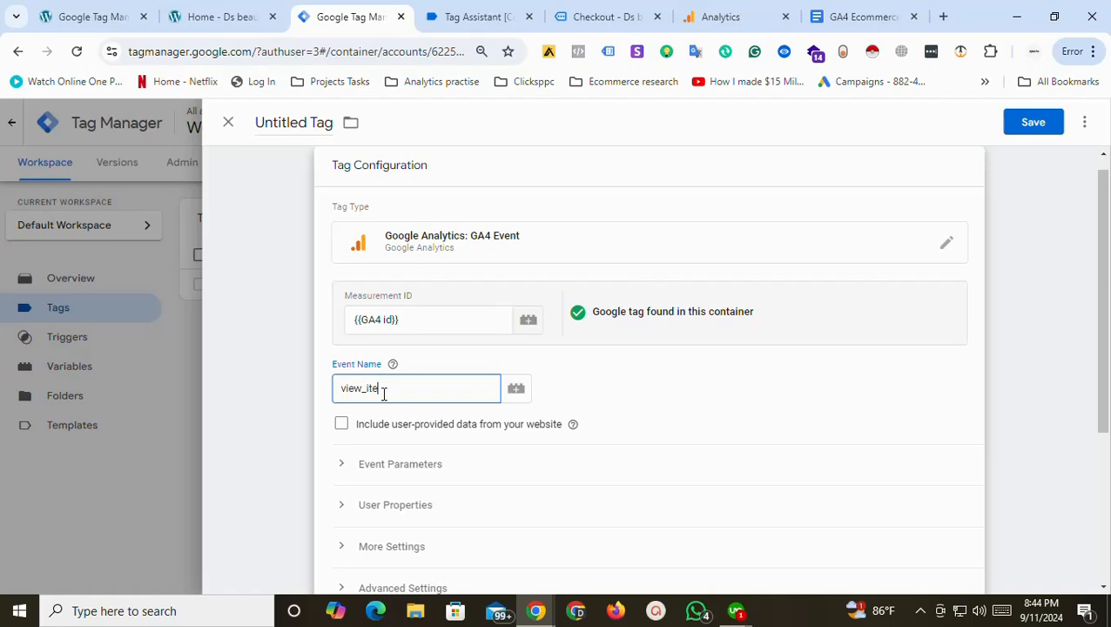
text(view_item)
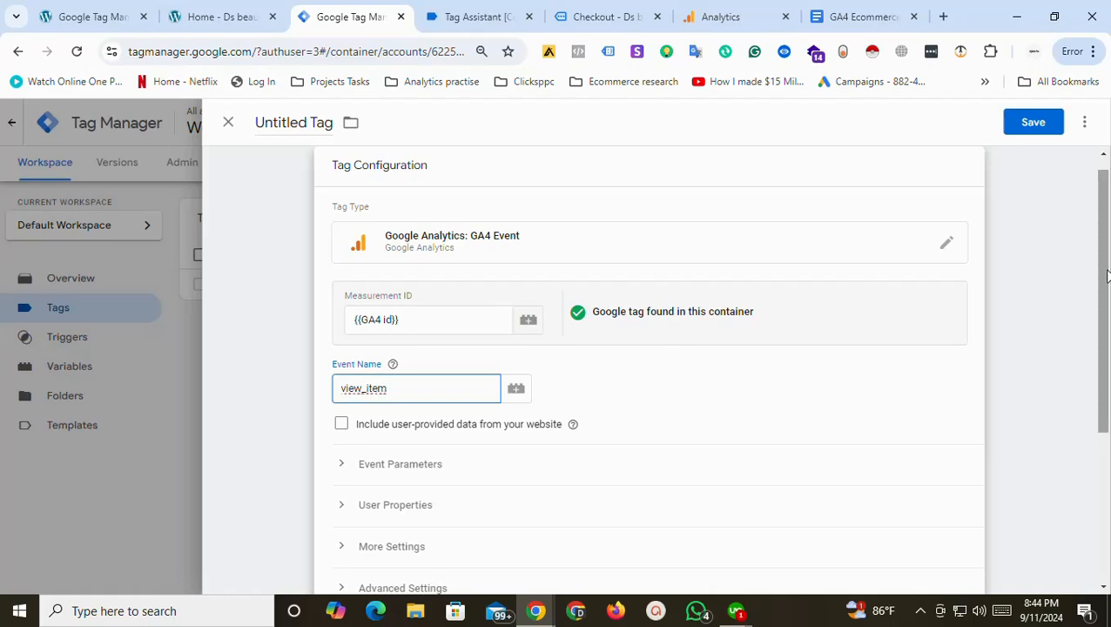
Add three empty event parameter rows to the view_item tag.
scroll(1060, 380, down, 2)
click(339, 291)
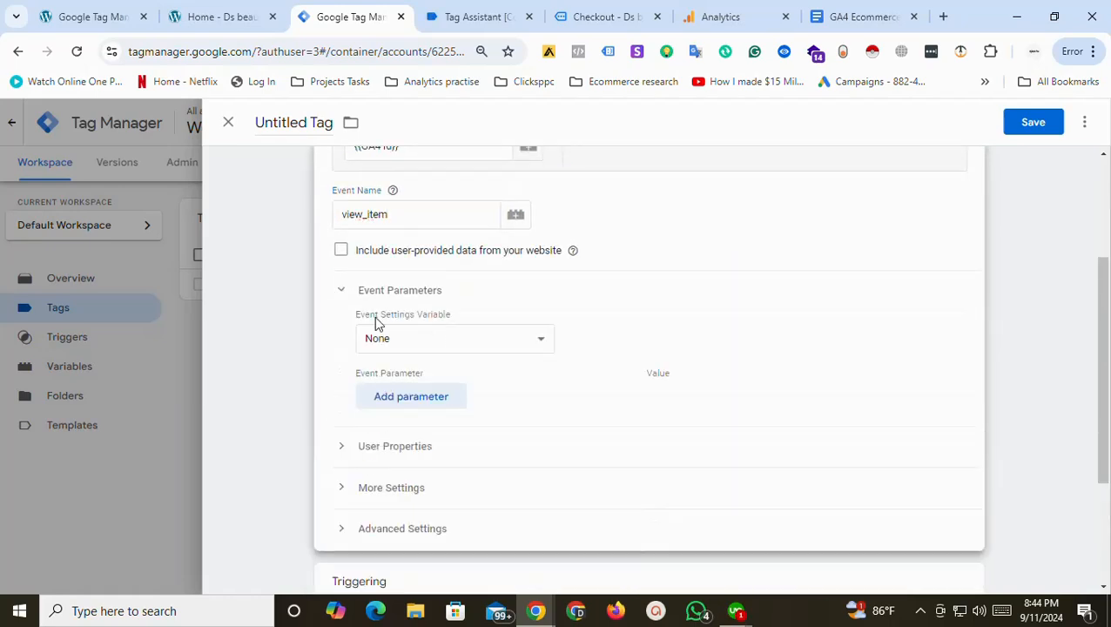
click(392, 394)
click(414, 447)
click(418, 484)
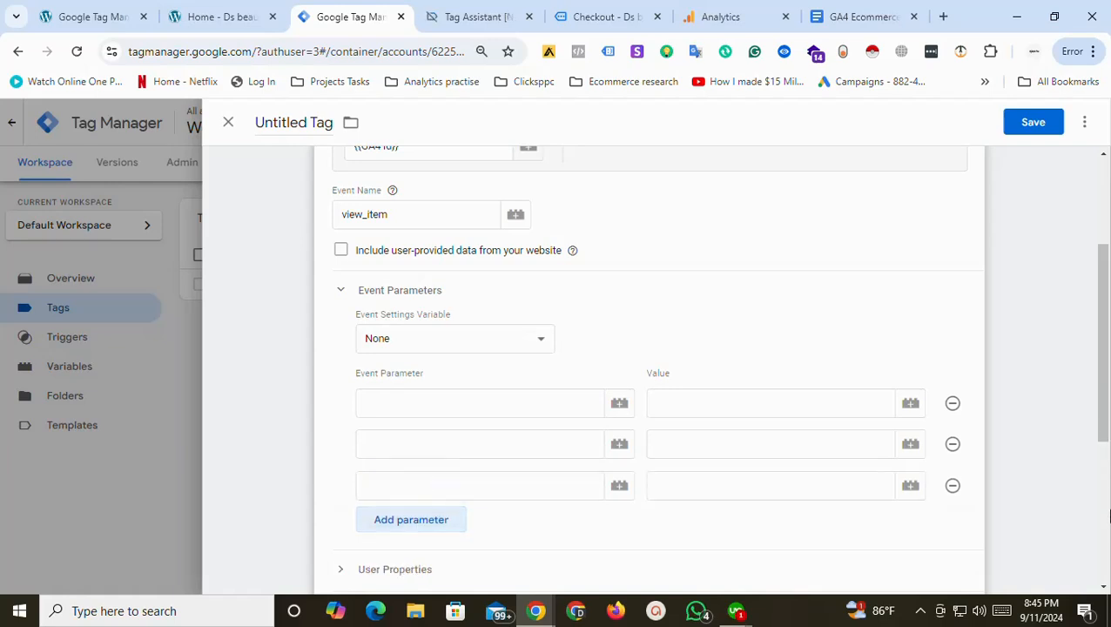
scroll(711, 360, up, 2)
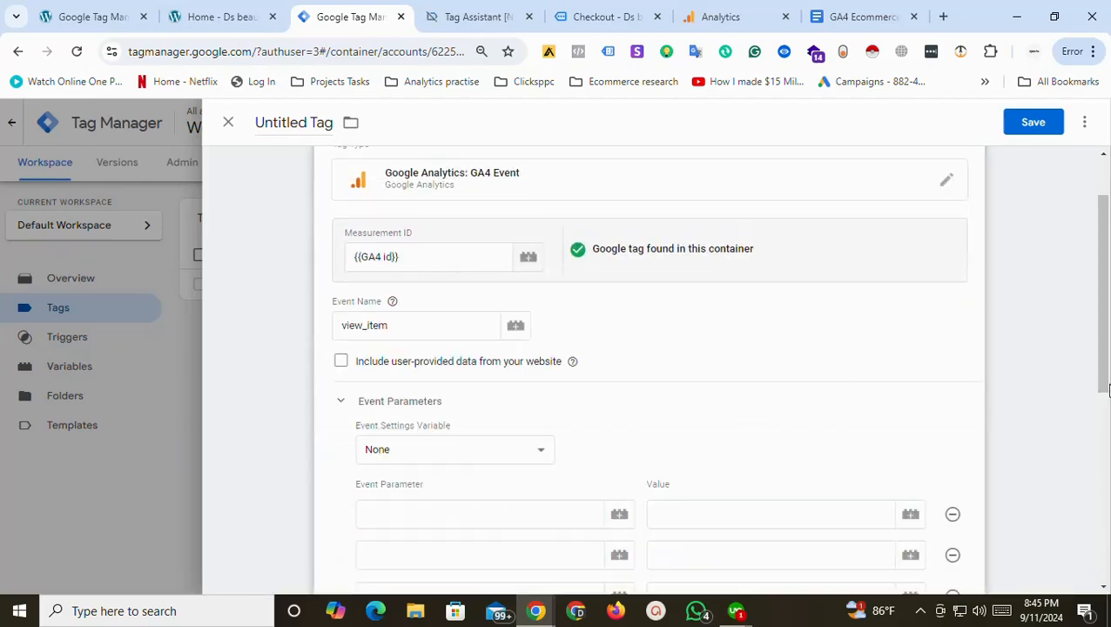
scroll(1109, 390, down, 3)
Name the three event parameters items, value and currency.
click(470, 248)
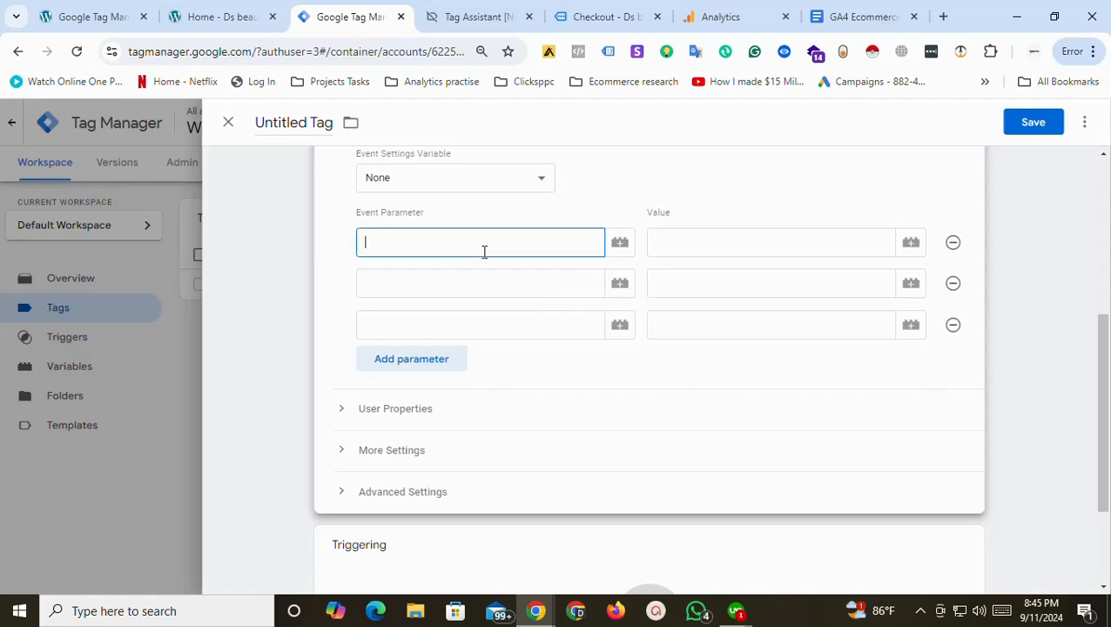
text(ite)
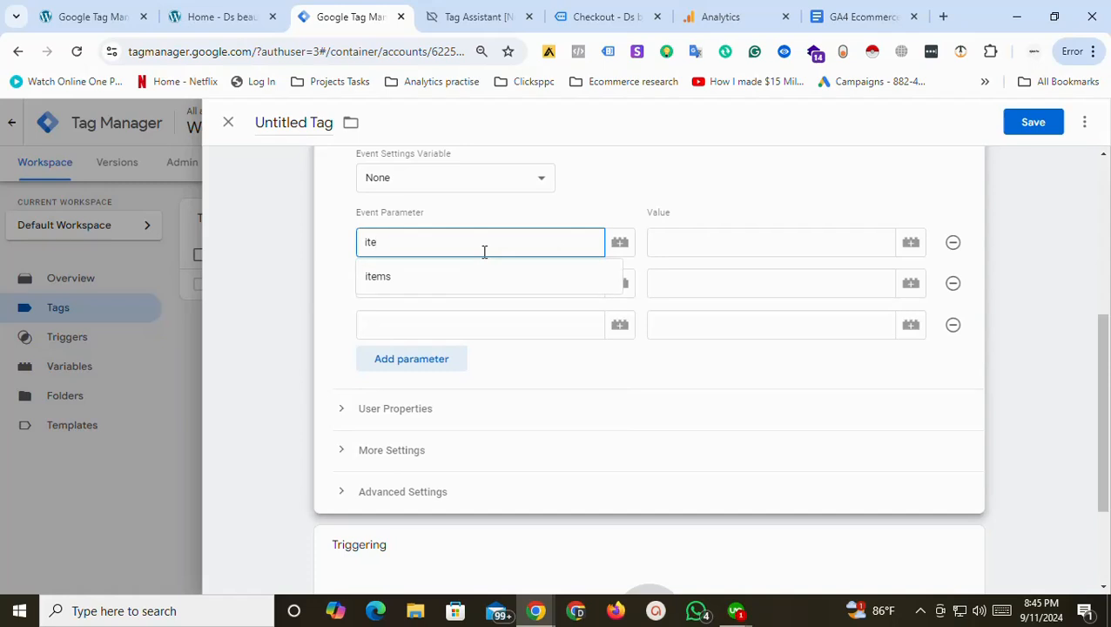
click(478, 275)
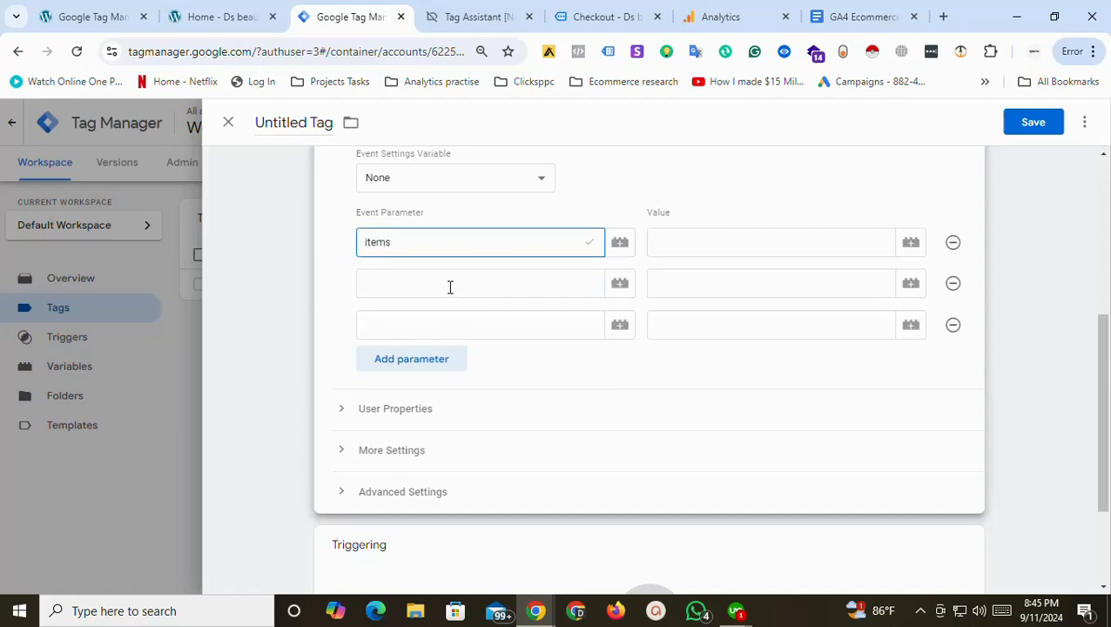
click(450, 288)
text(value)
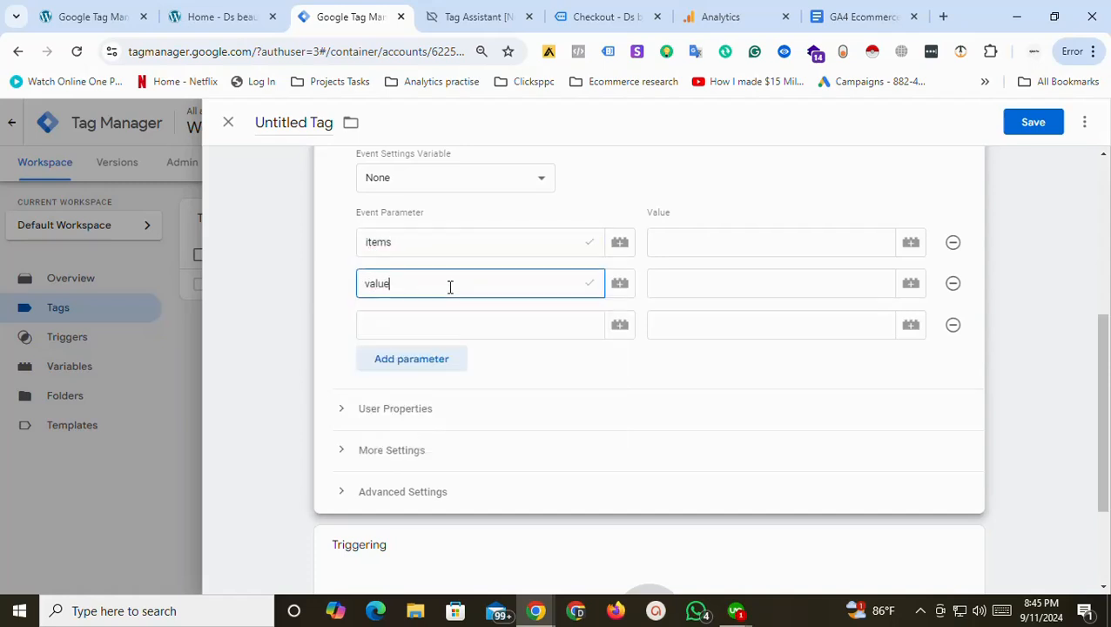
click(444, 315)
text(cu)
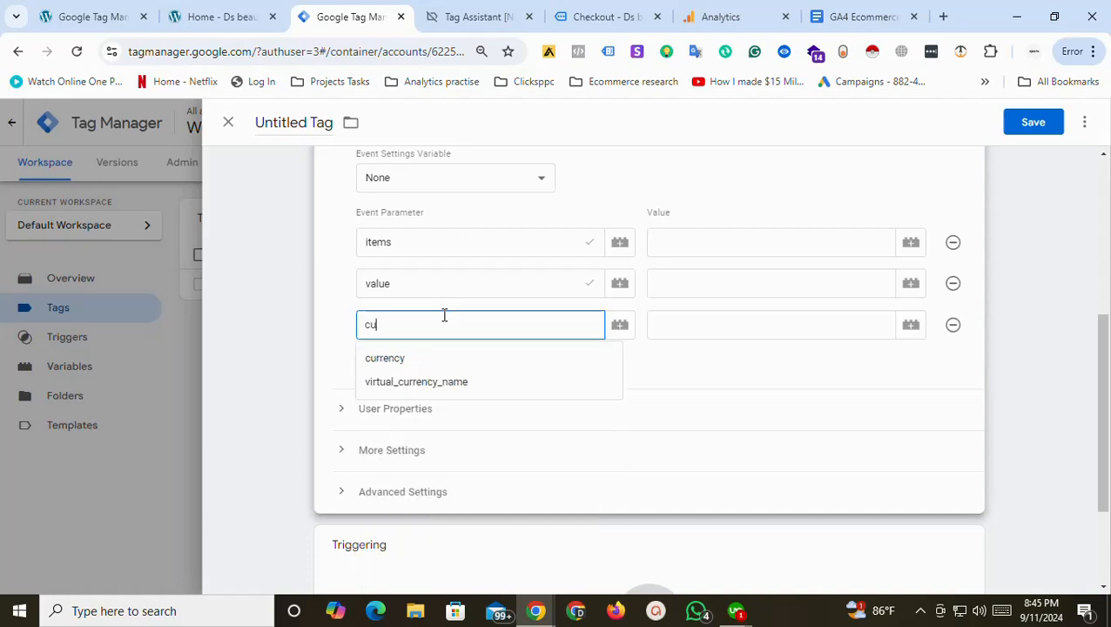
text(rremcy)
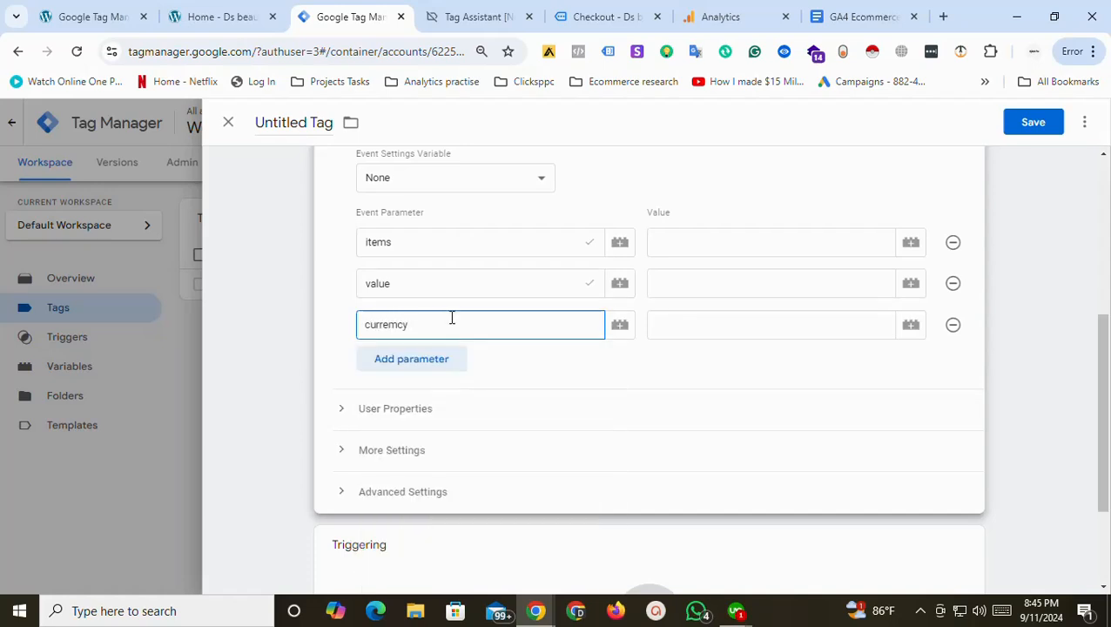
double_click(451, 318)
key(BackSpace)
text(cu)
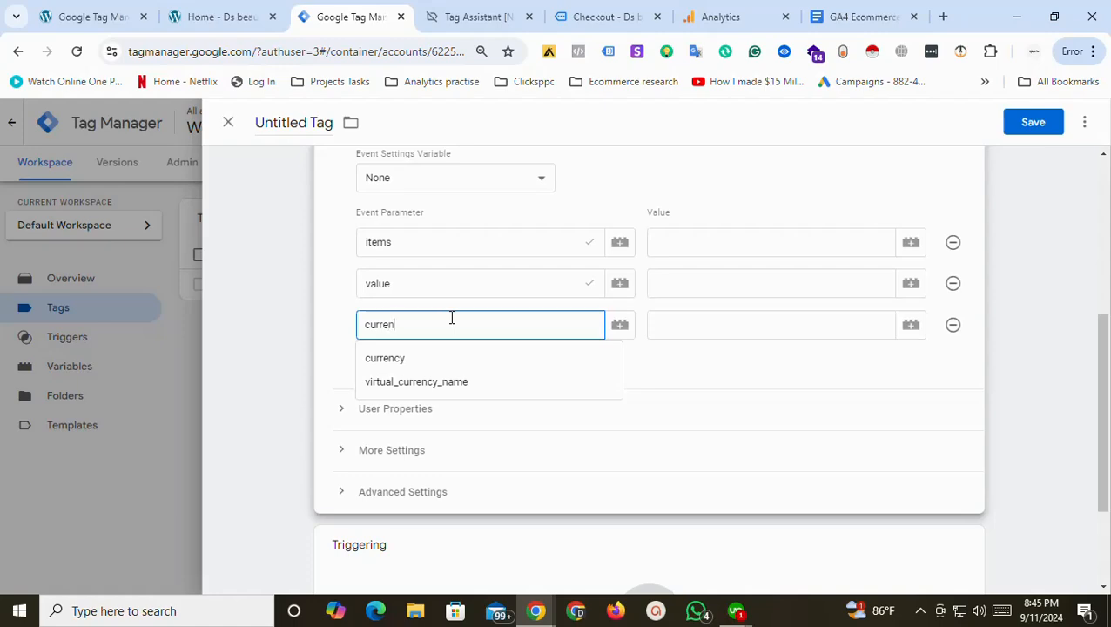
text(rren)
click(424, 364)
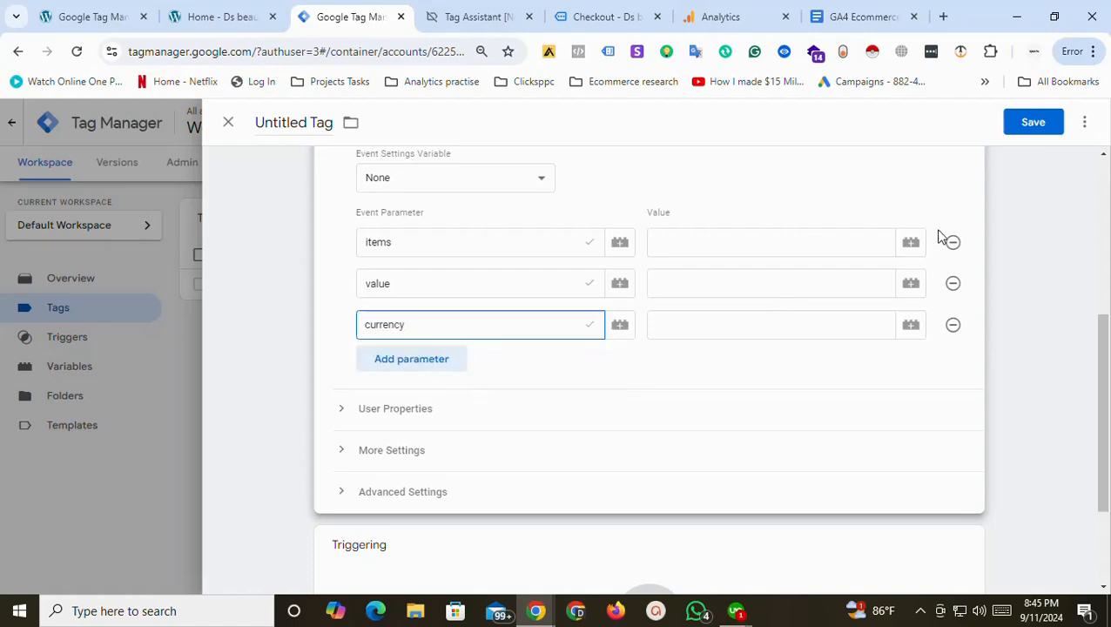
Assign the ecommerce Items, ecommerce value and ecommerce currency data layer variables to the items, value and currency parameters.
click(910, 242)
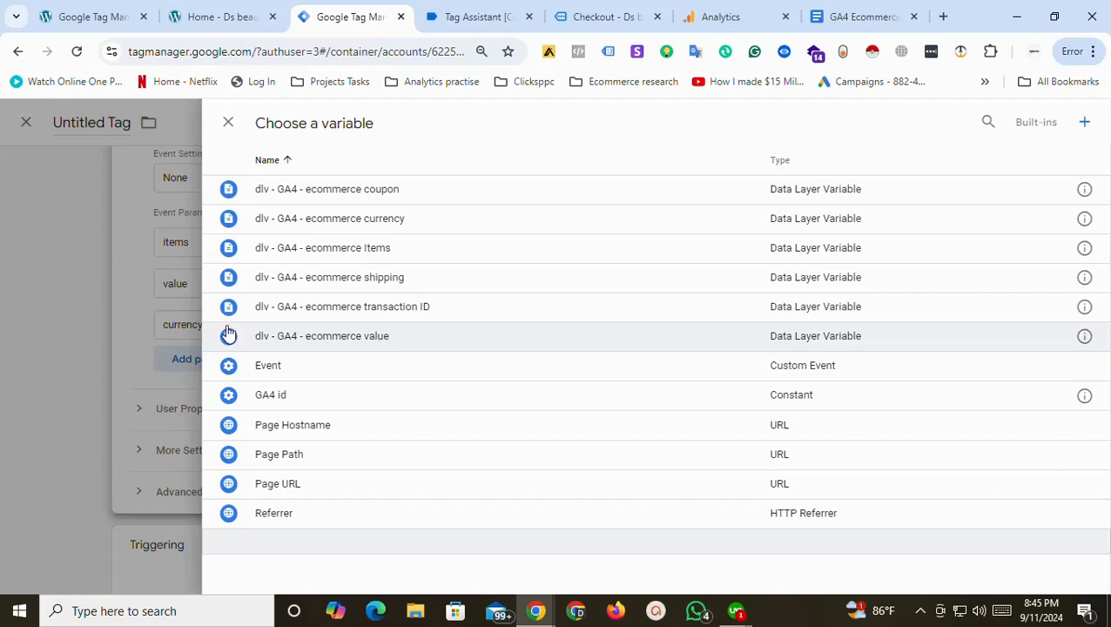
click(125, 281)
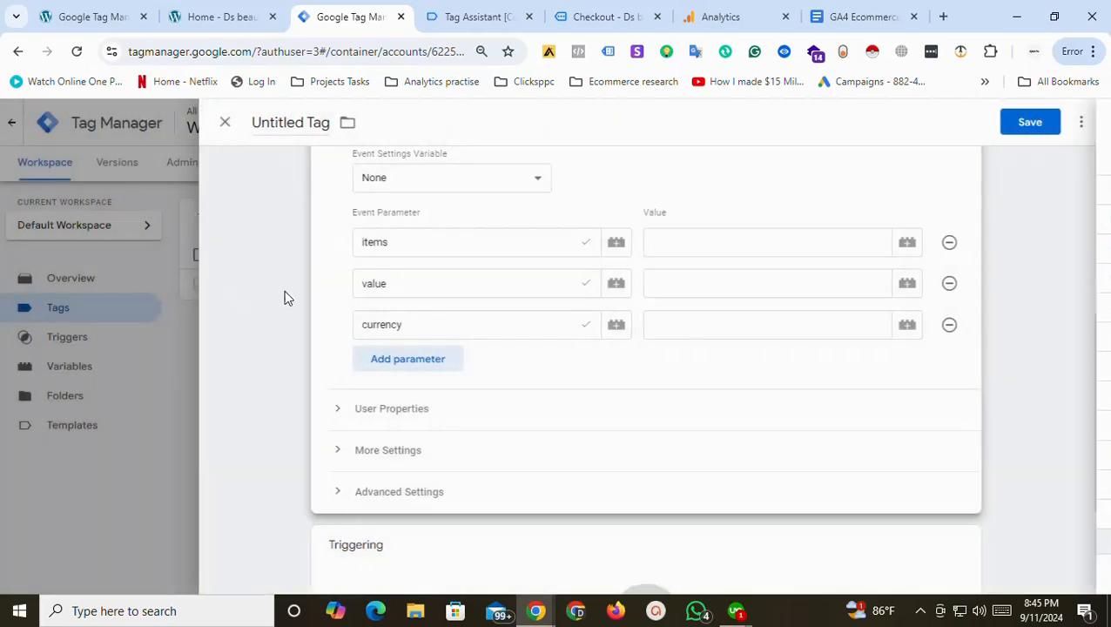
click(909, 244)
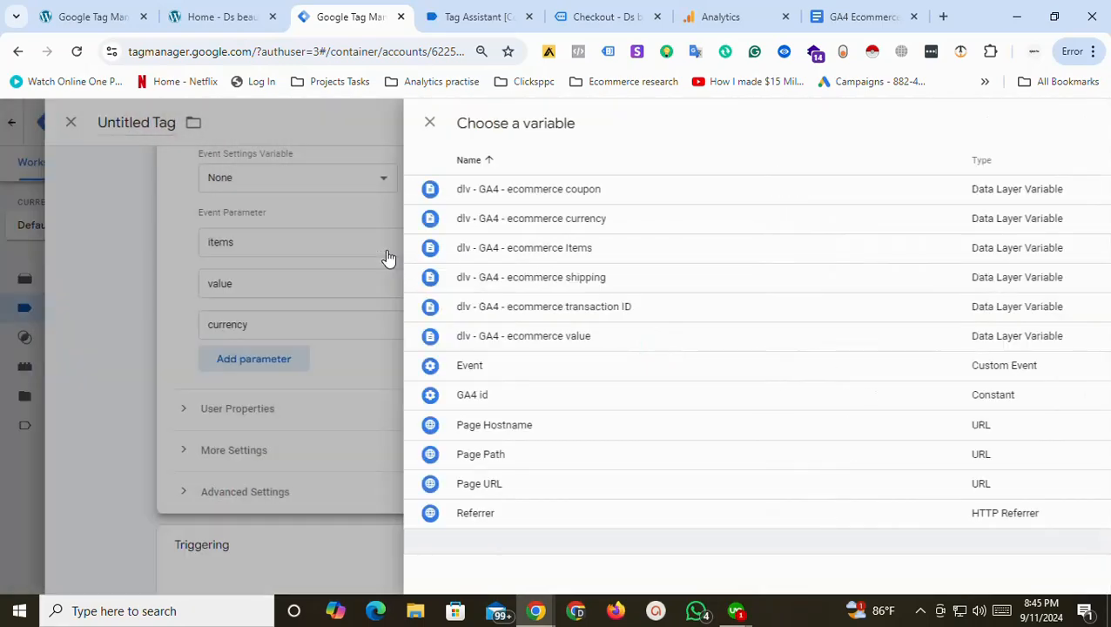
click(910, 282)
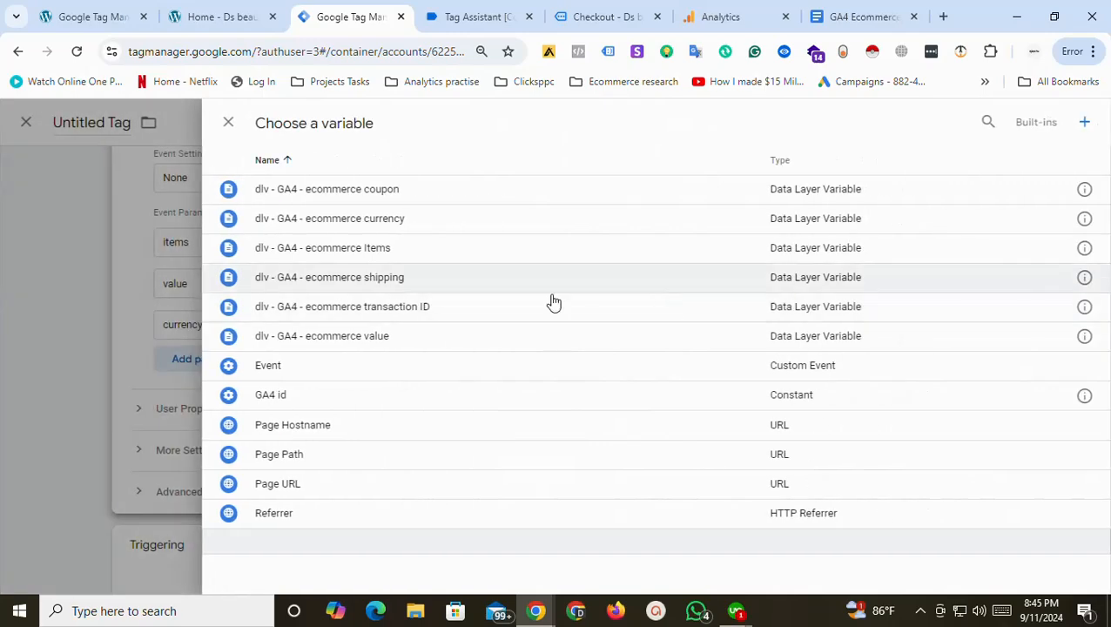
click(349, 339)
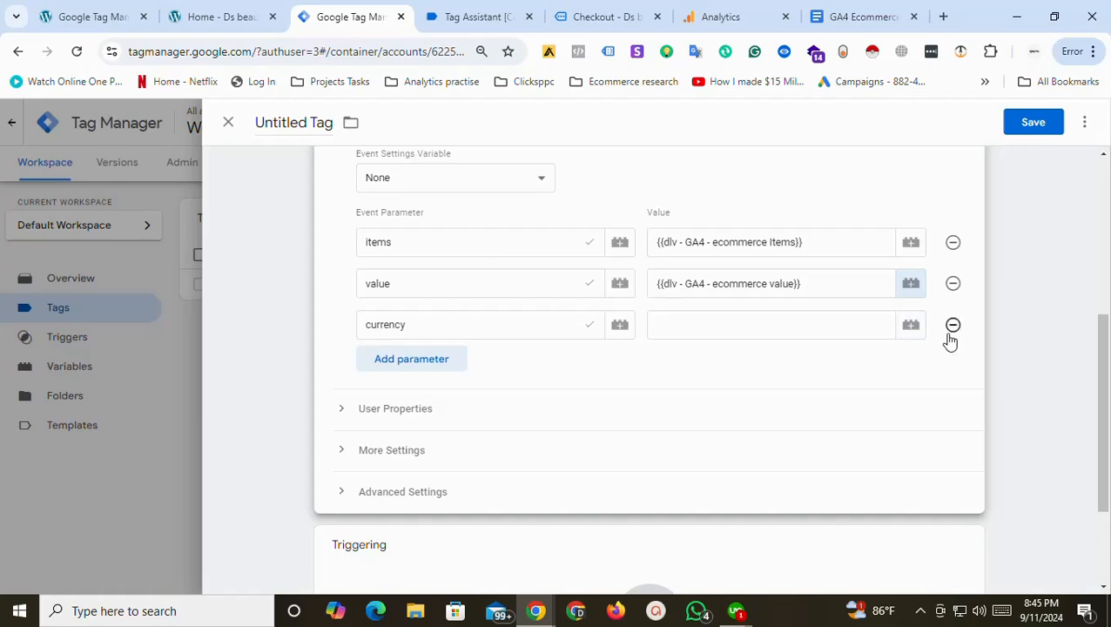
click(911, 329)
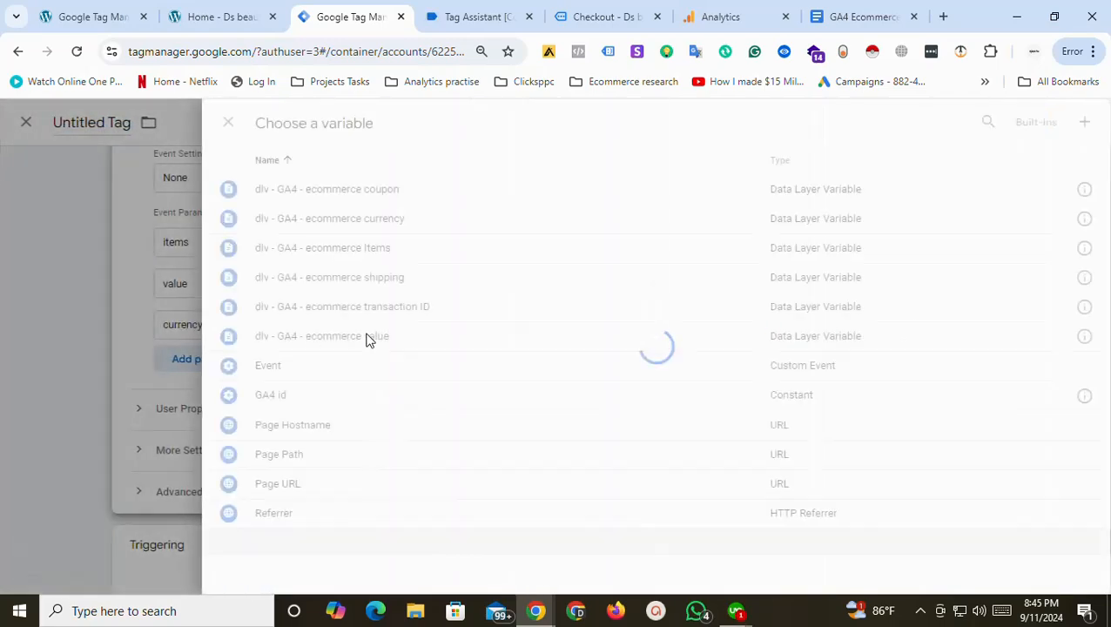
click(383, 225)
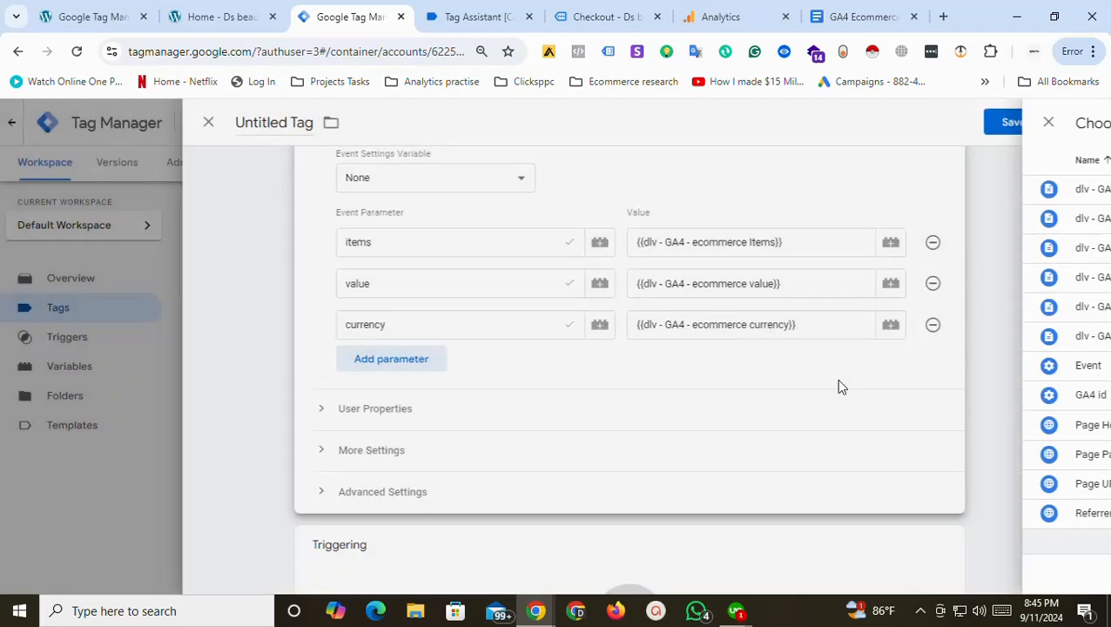
Set the tag to fire on the "Event- view item" trigger.
scroll(523, 479, down, 2)
click(511, 454)
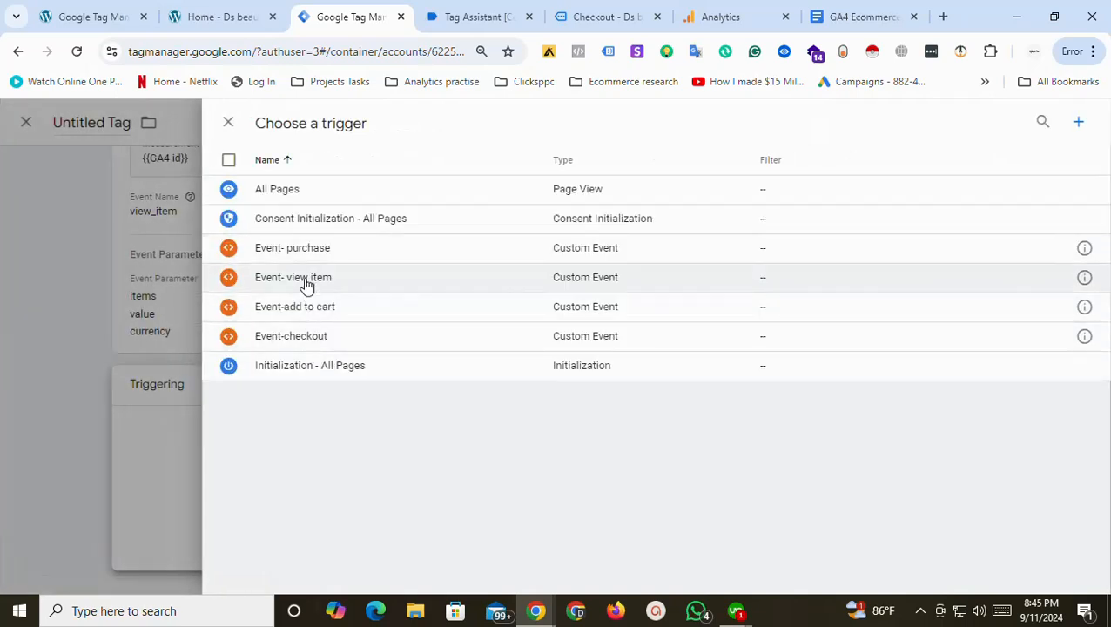
click(305, 279)
Name the tag "GA4-view item-tag" and save it.
scroll(732, 460, up, 3)
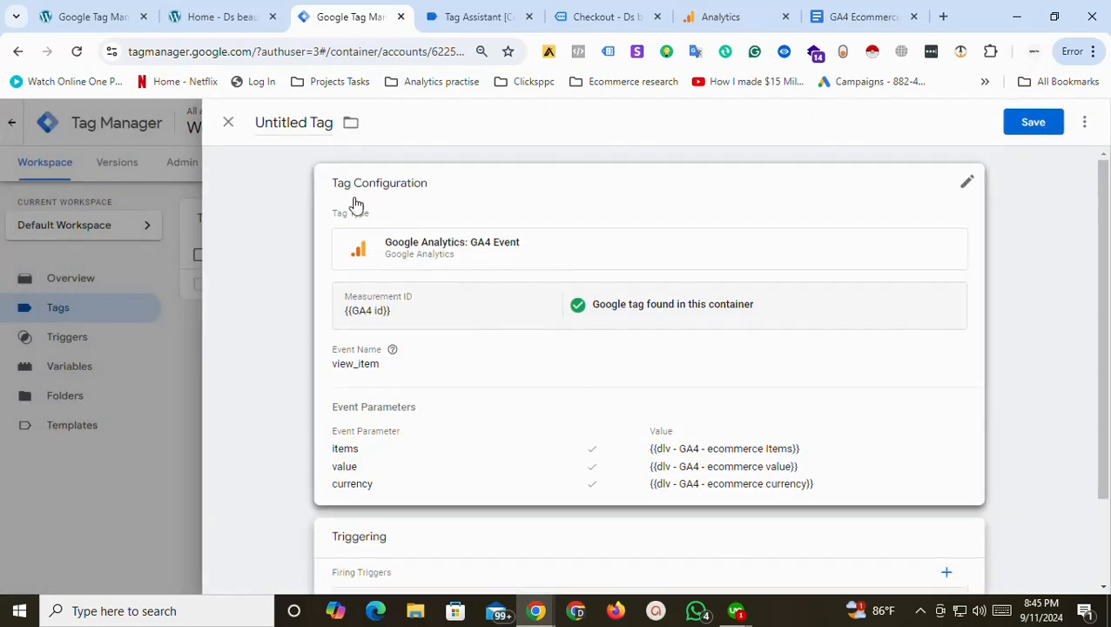
click(279, 123)
text(GA4-vi)
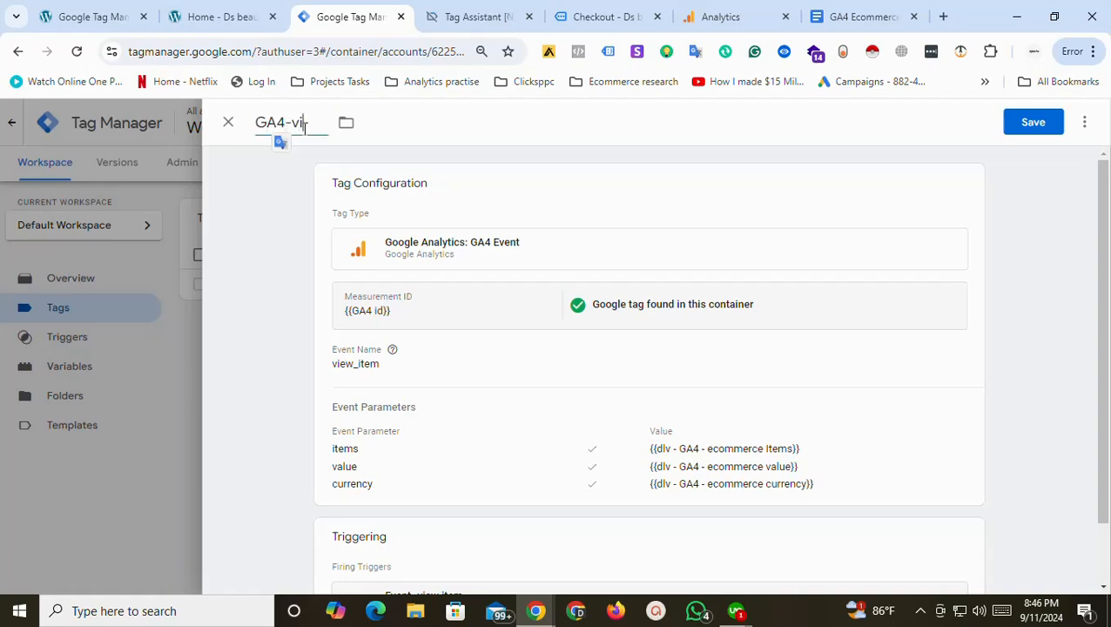
text(ew item-tag)
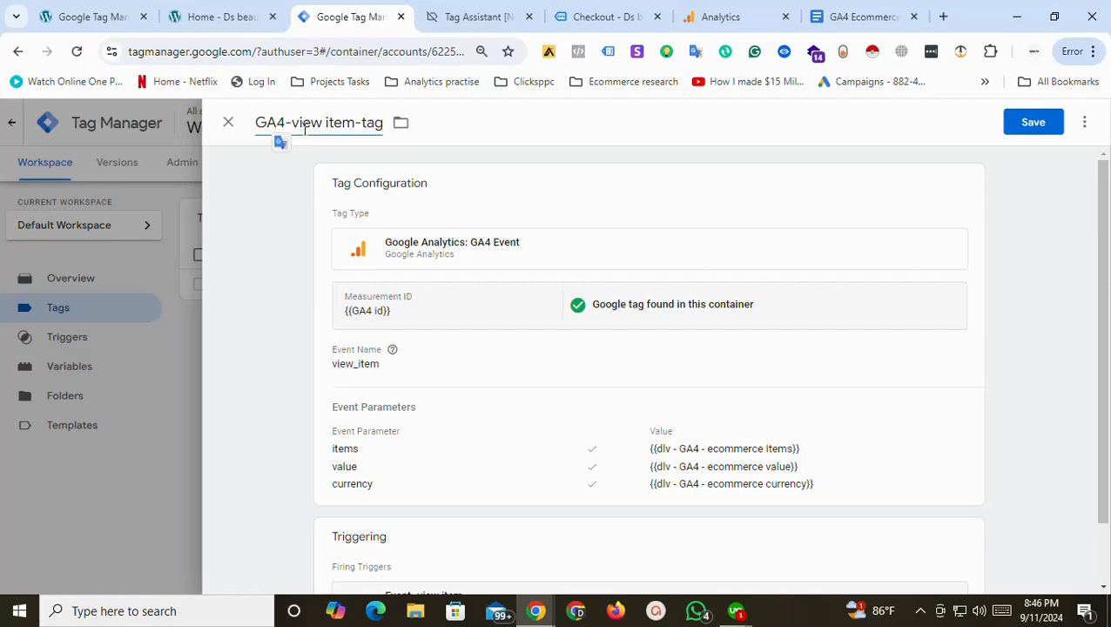
scroll(464, 386, down, 1)
scroll(328, 329, up, 1)
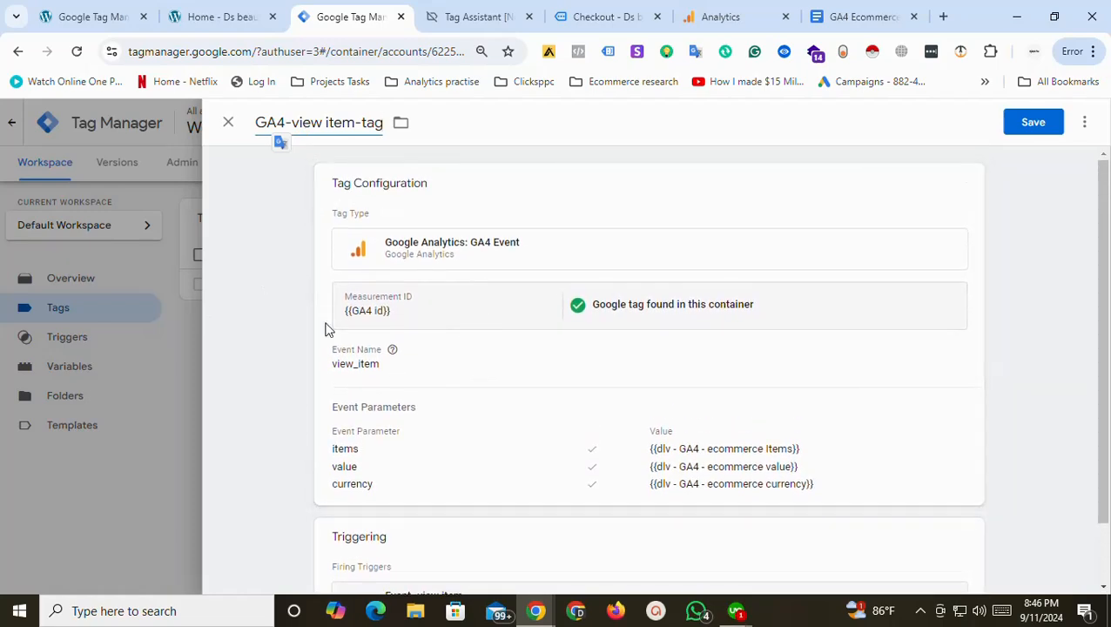
scroll(328, 329, down, 1)
click(1033, 126)
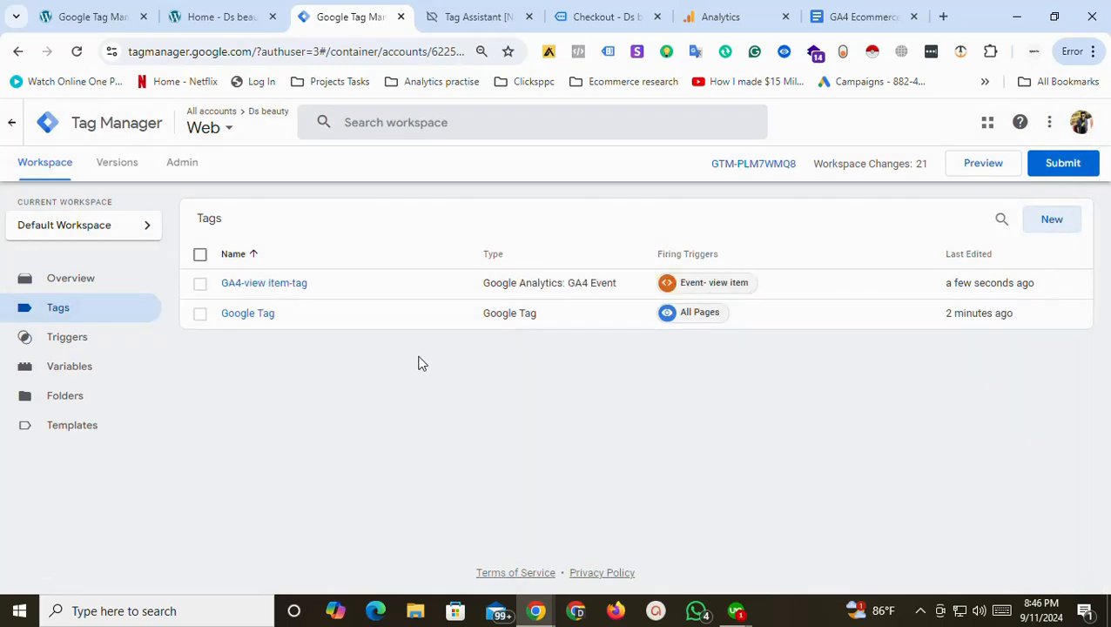
Make a copy of GA4-view item-tag and name the copy "GA4-add to cart-tag".
click(297, 286)
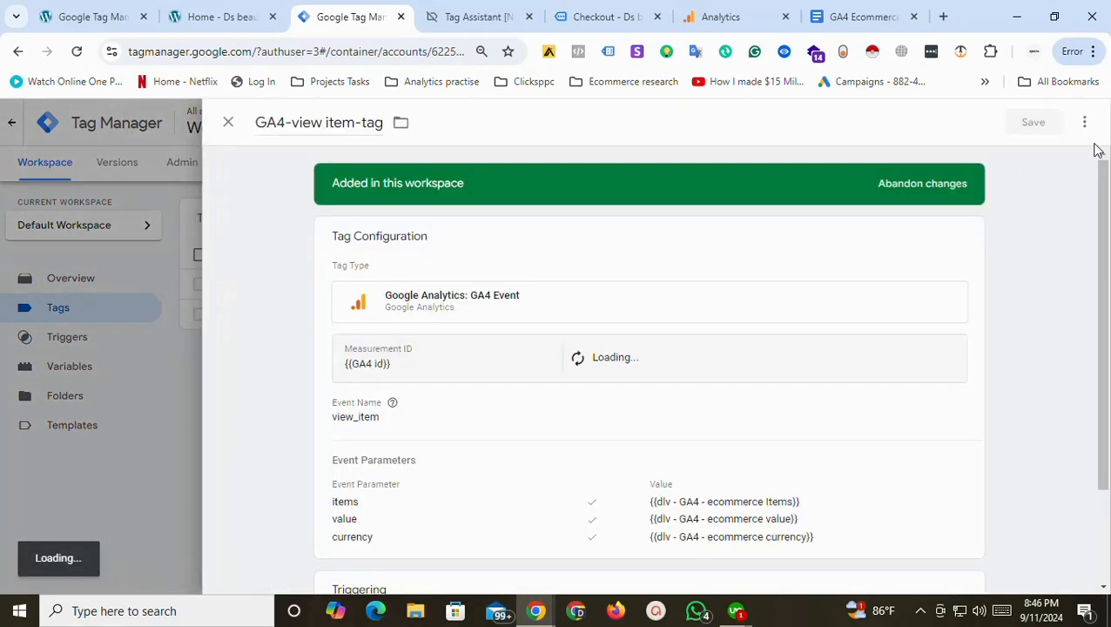
click(1084, 122)
click(1037, 154)
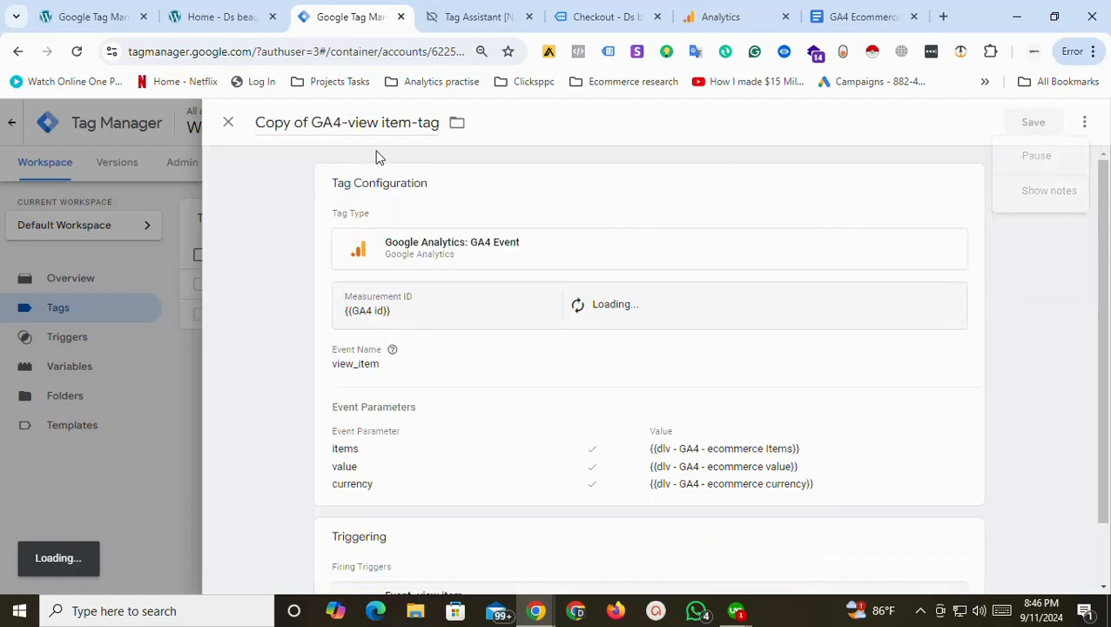
drag(399, 124, 194, 125)
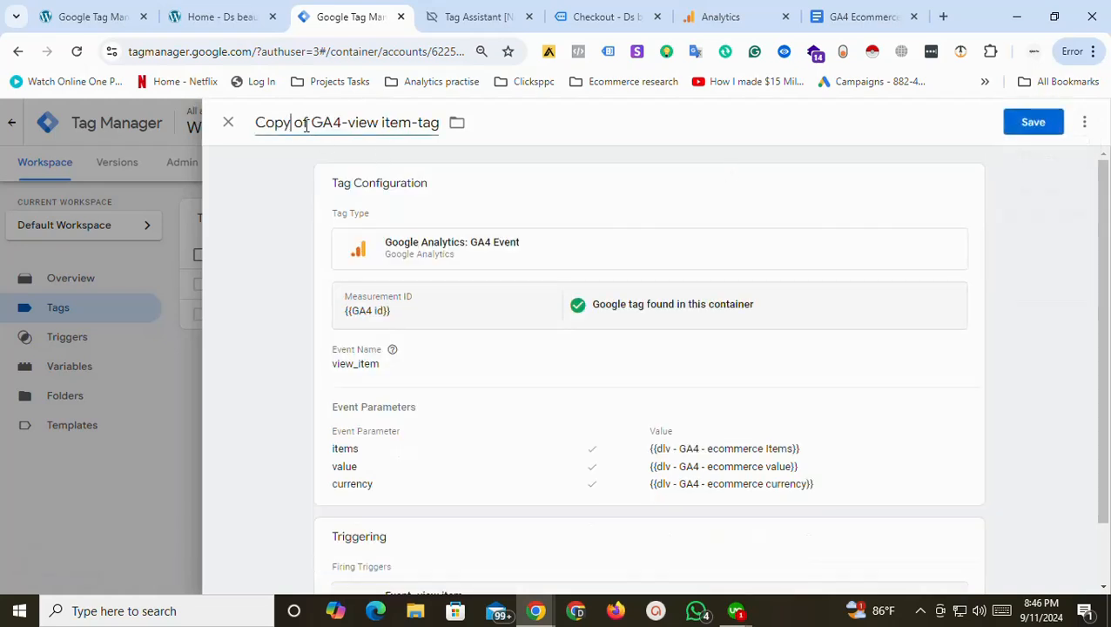
drag(309, 122, 234, 124)
key(BackSpace)
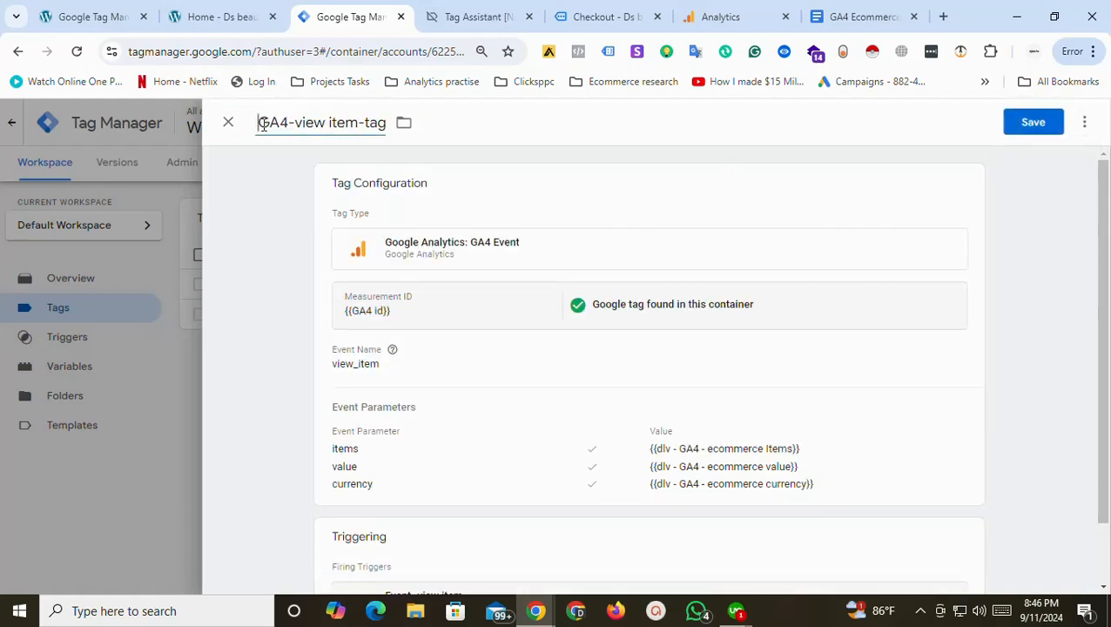
key(Delete)
drag(295, 123, 356, 126)
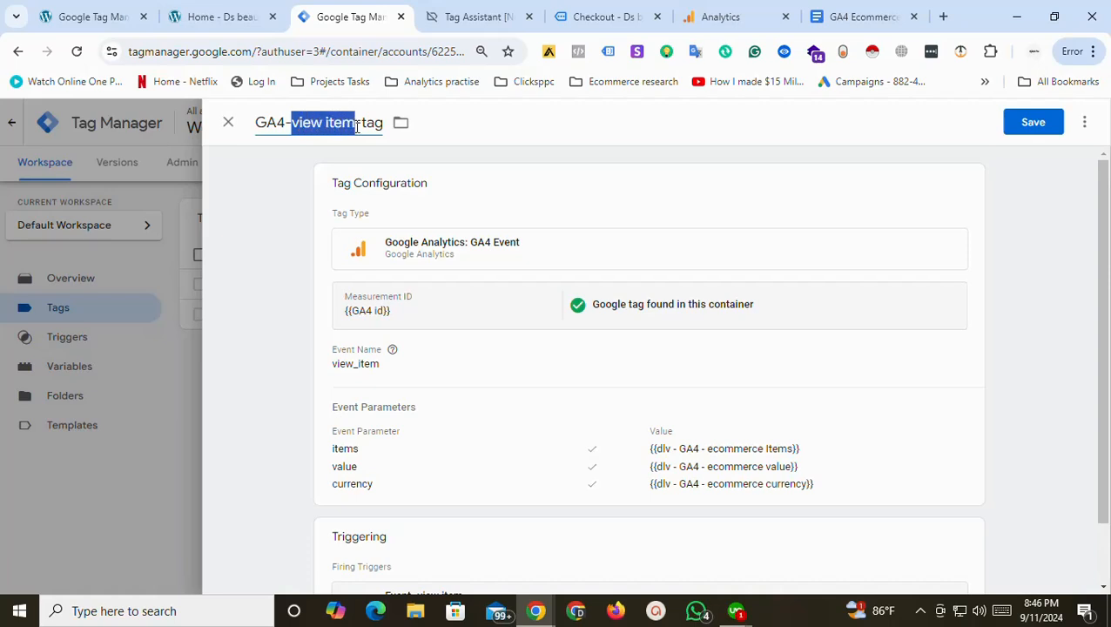
text(add to cart)
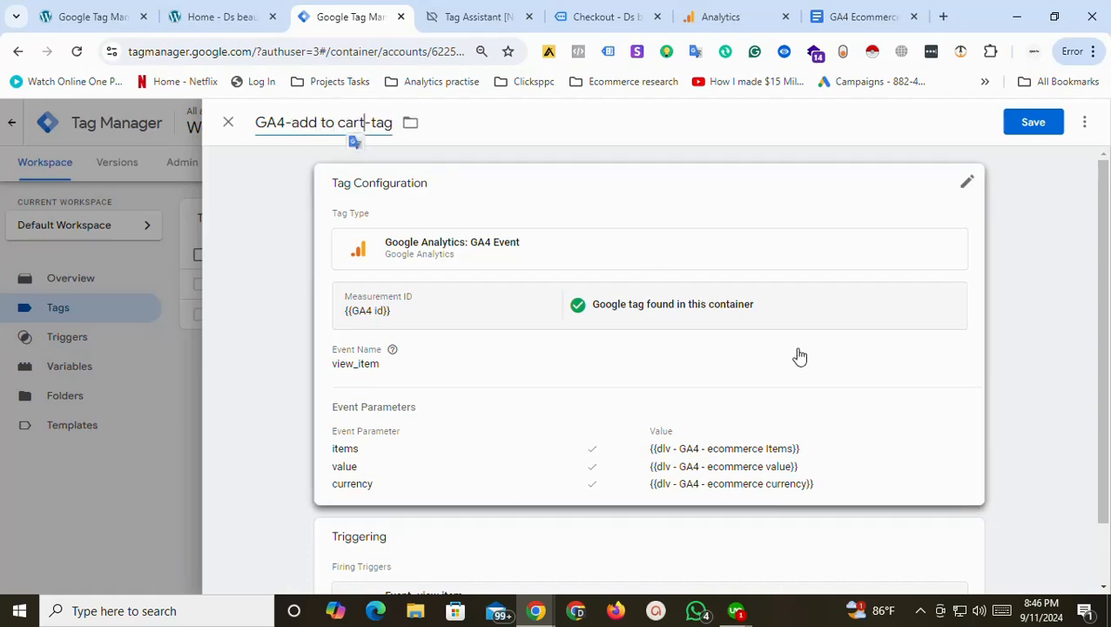
Set the event name of GA4-add to cart-tag to add_to_cart.
scroll(798, 354, down, 1)
click(389, 331)
double_click(389, 333)
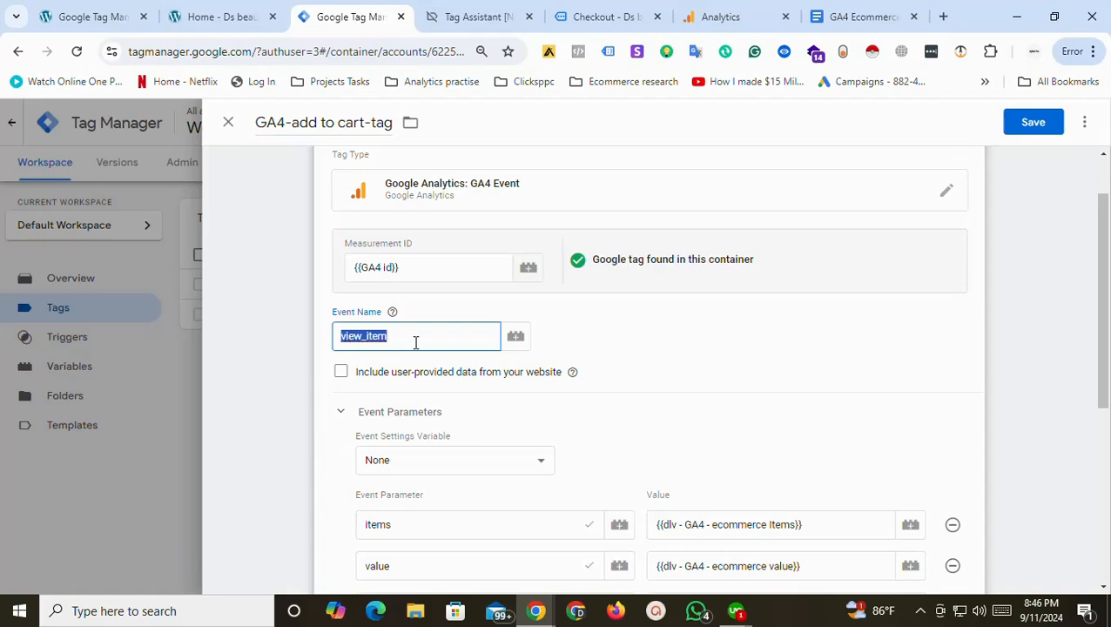
text(add_to_cart)
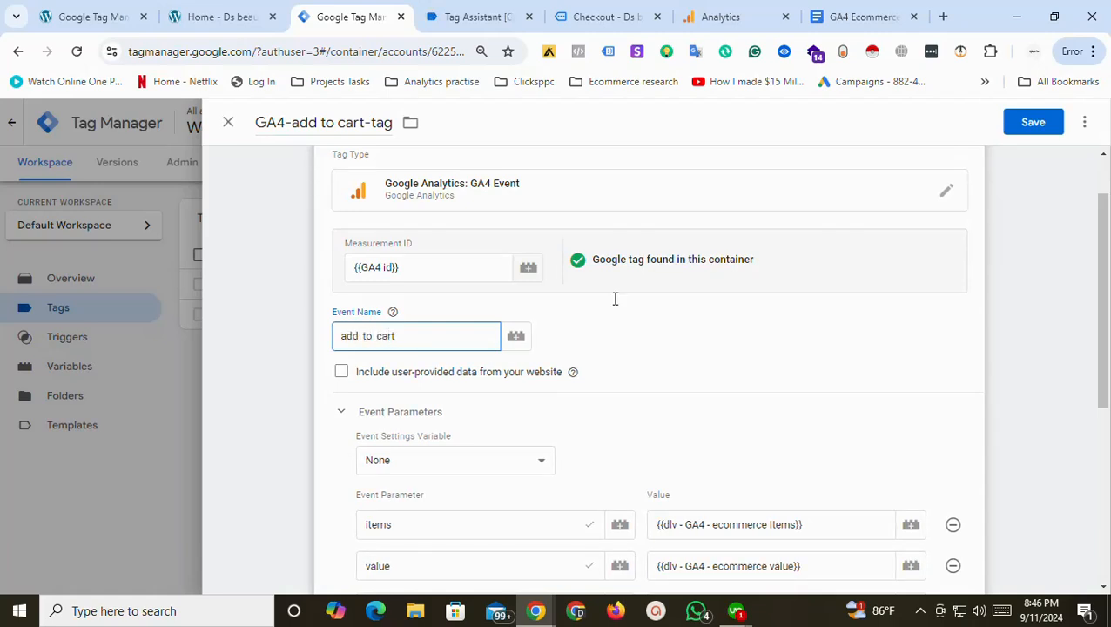
Replace the tag's view item trigger with the "Event-add to cart" trigger and save the tag.
scroll(735, 427, down, 5)
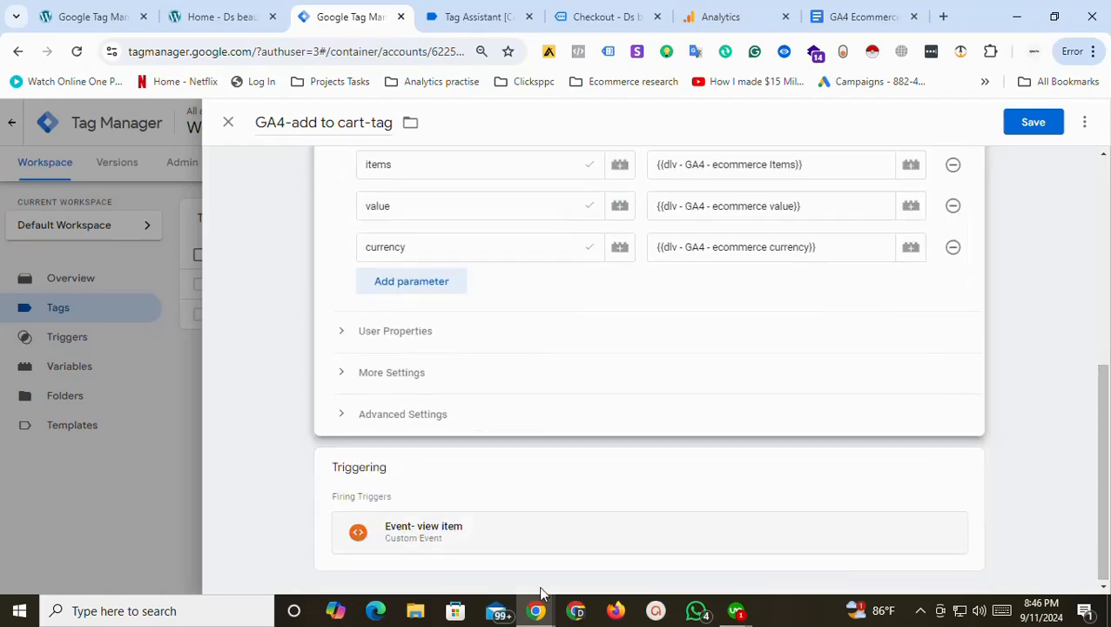
click(833, 536)
click(946, 499)
click(706, 501)
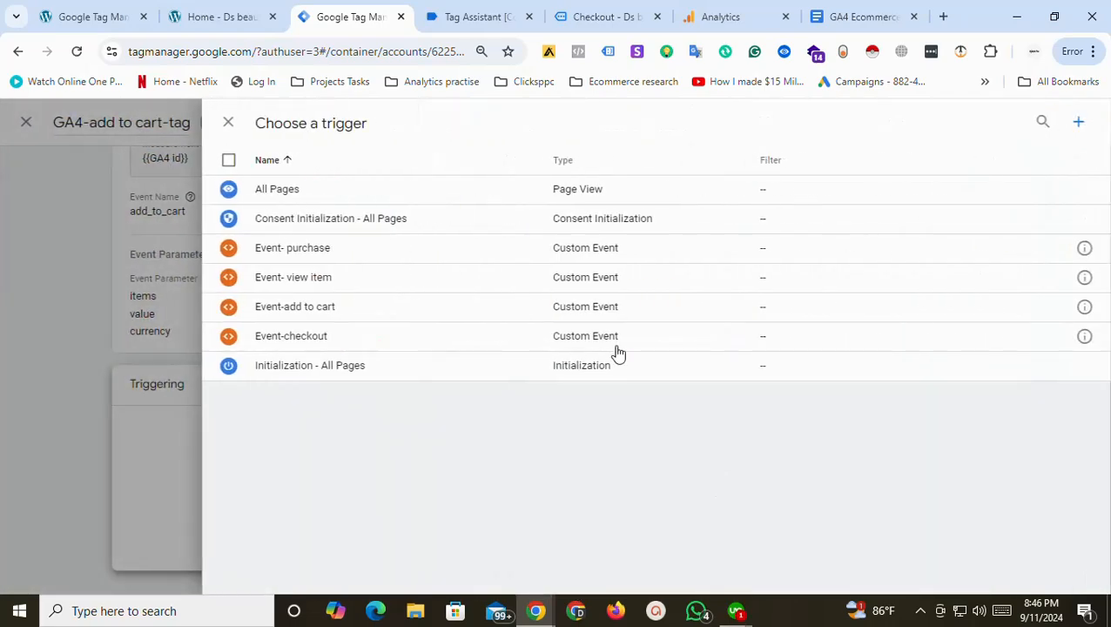
click(304, 309)
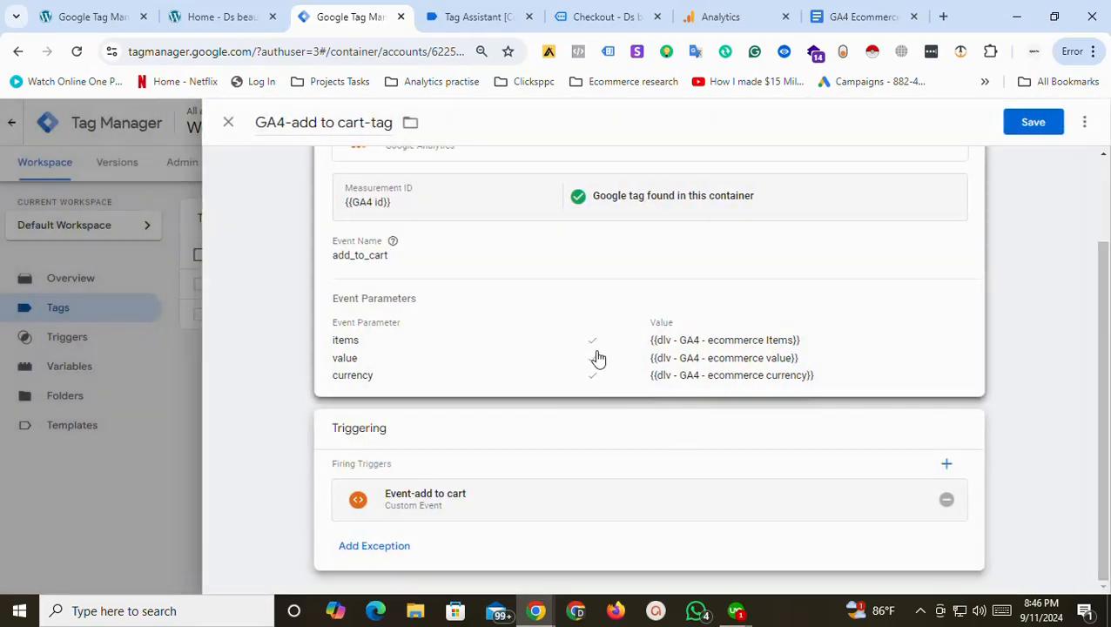
drag(1105, 539, 1101, 513)
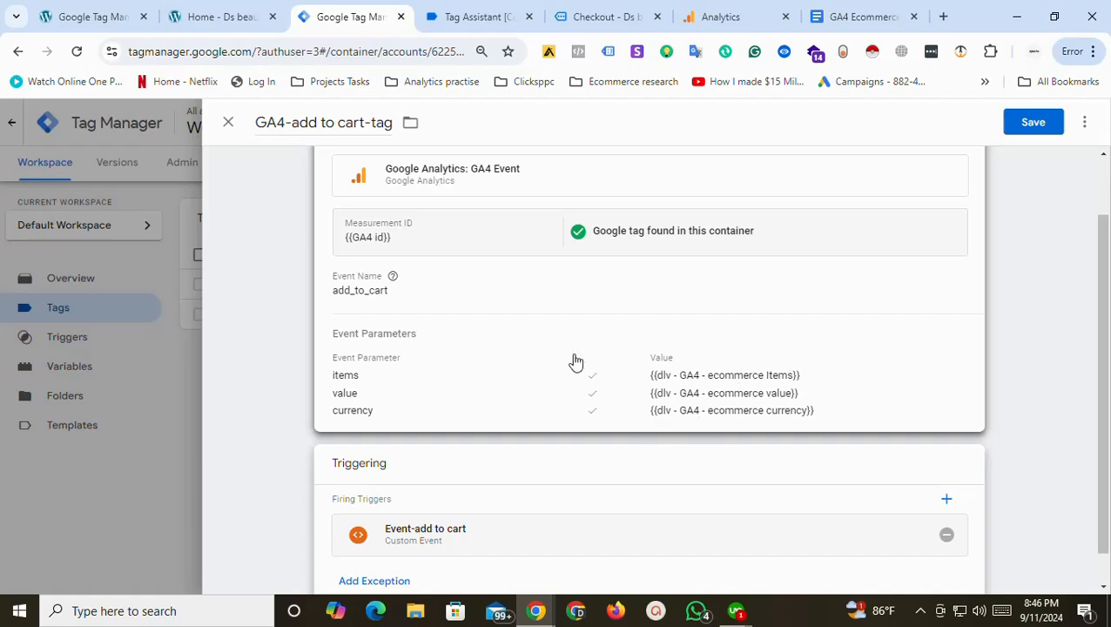
drag(329, 393, 815, 410)
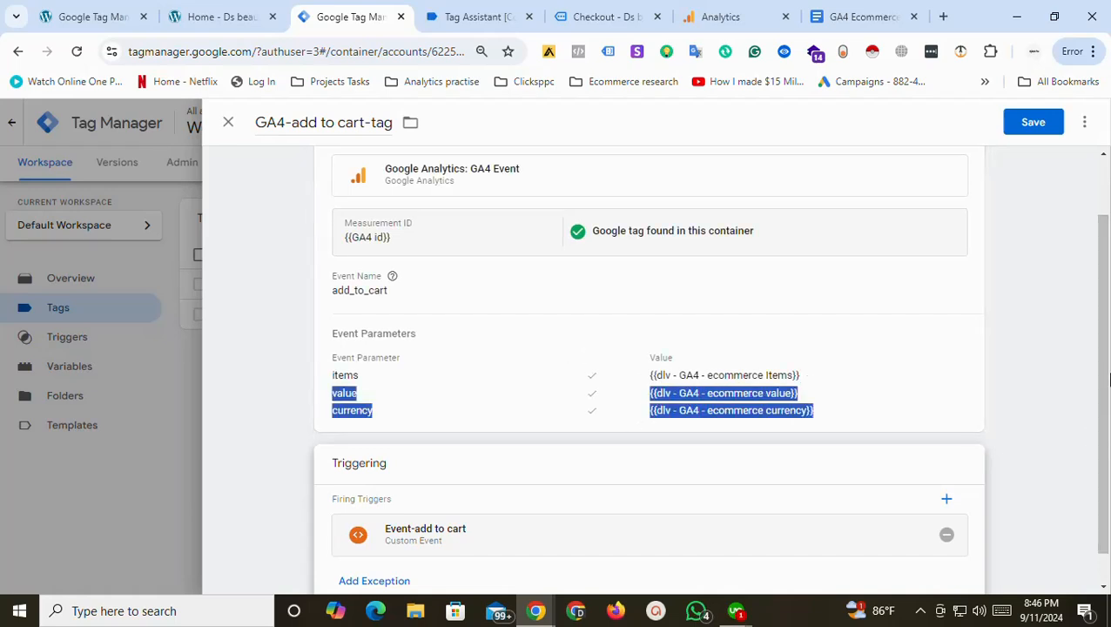
click(1041, 114)
click(1041, 124)
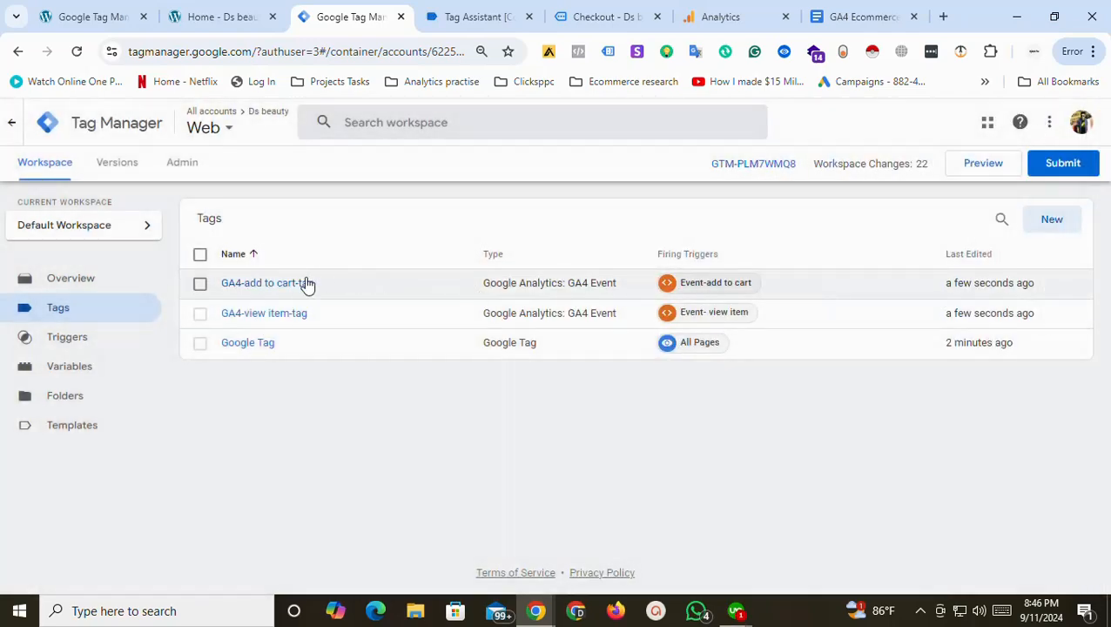
Make a copy of GA4-add to cart-tag and name the copy "GA4-checkout-tag".
click(315, 285)
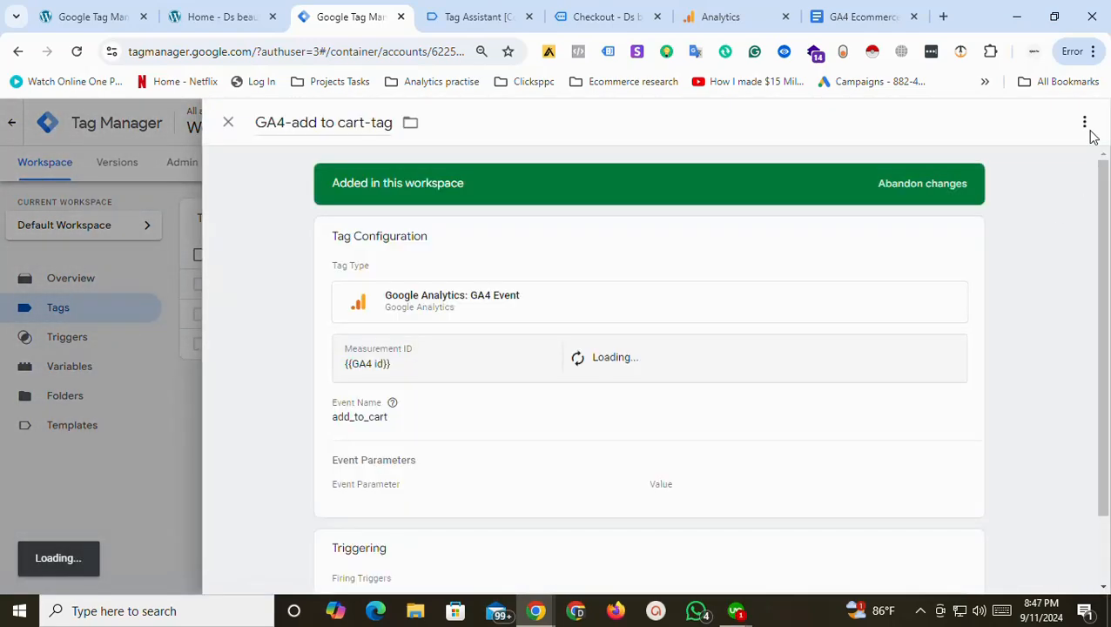
click(1084, 123)
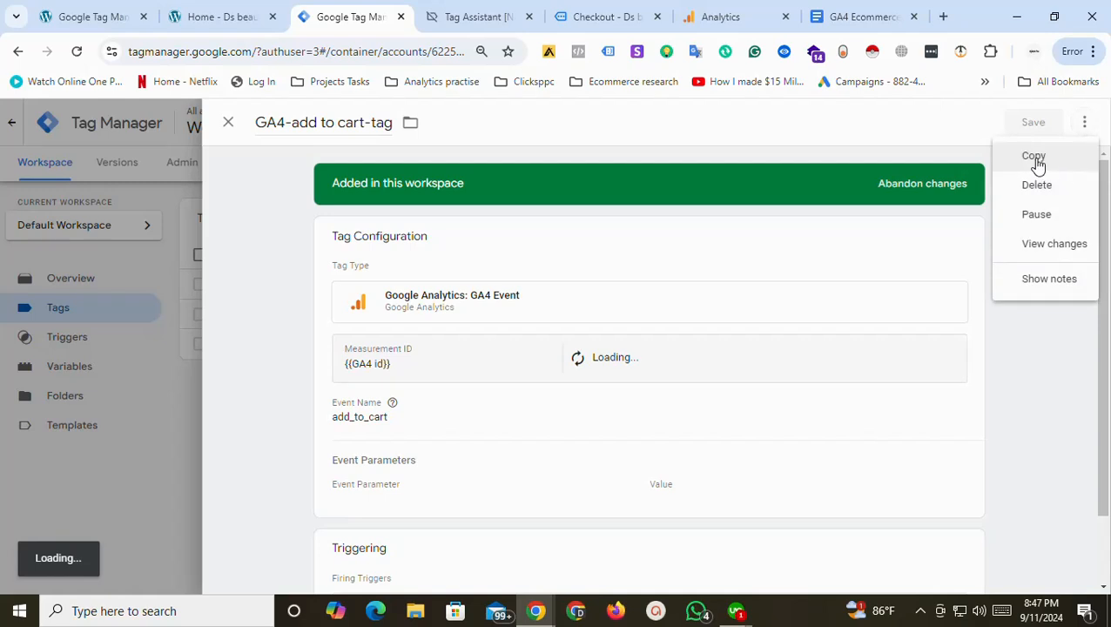
click(1035, 158)
drag(310, 122, 369, 129)
key(BackSpace)
key(BackSpace)
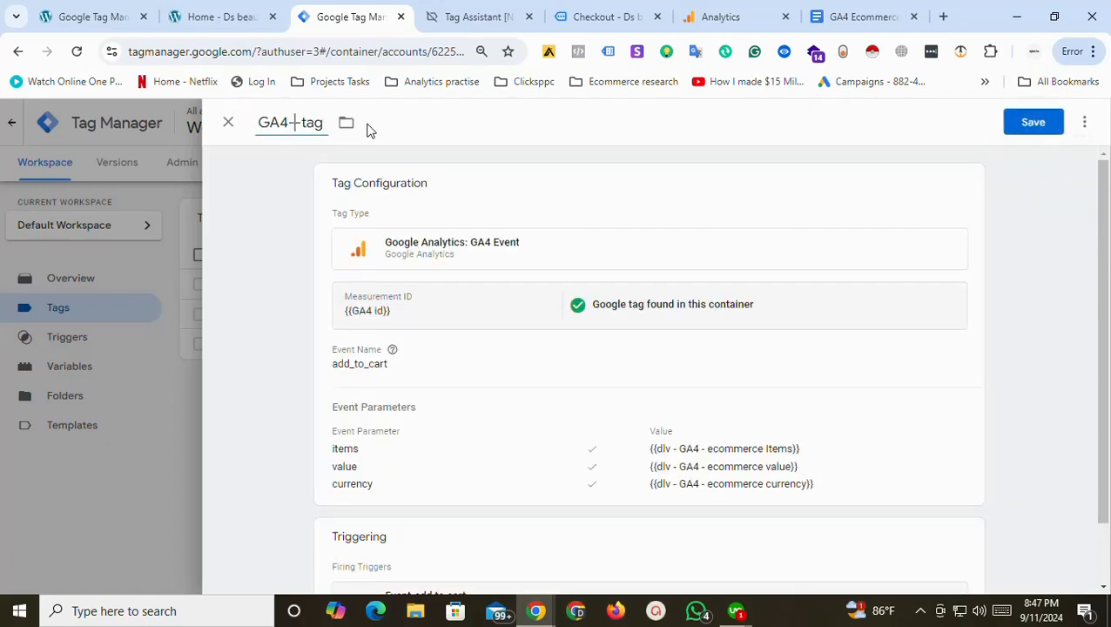
text(chweck)
key(BackSpace)
key(BackSpace)
key(BackSpace)
key(BackSpace)
text(eckout-)
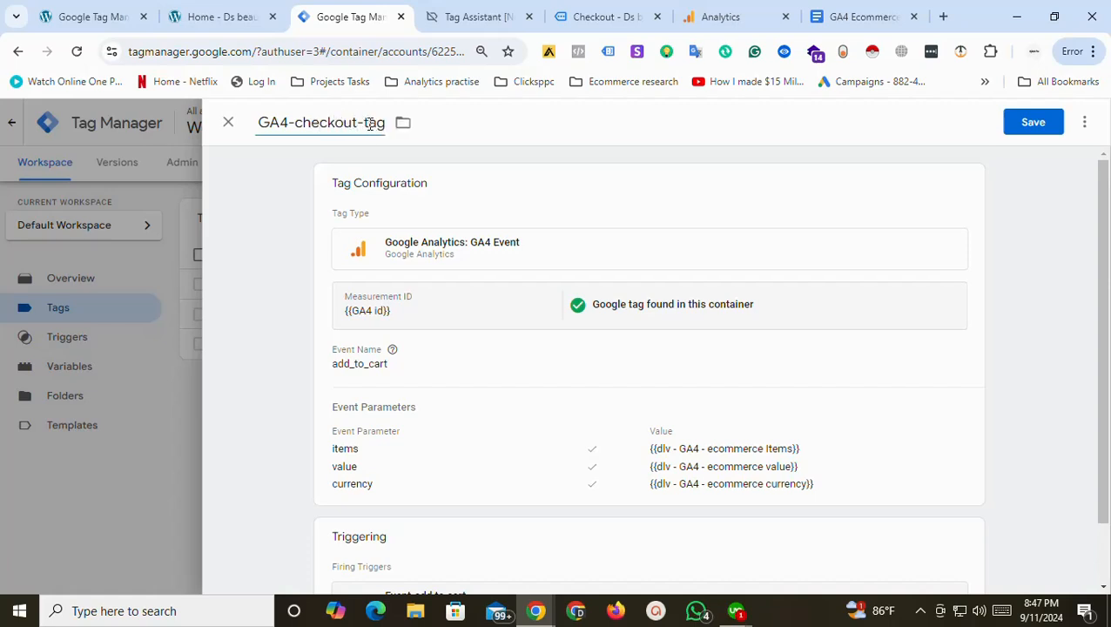
Set the event name of GA4-checkout-tag to begin_checkout.
click(396, 408)
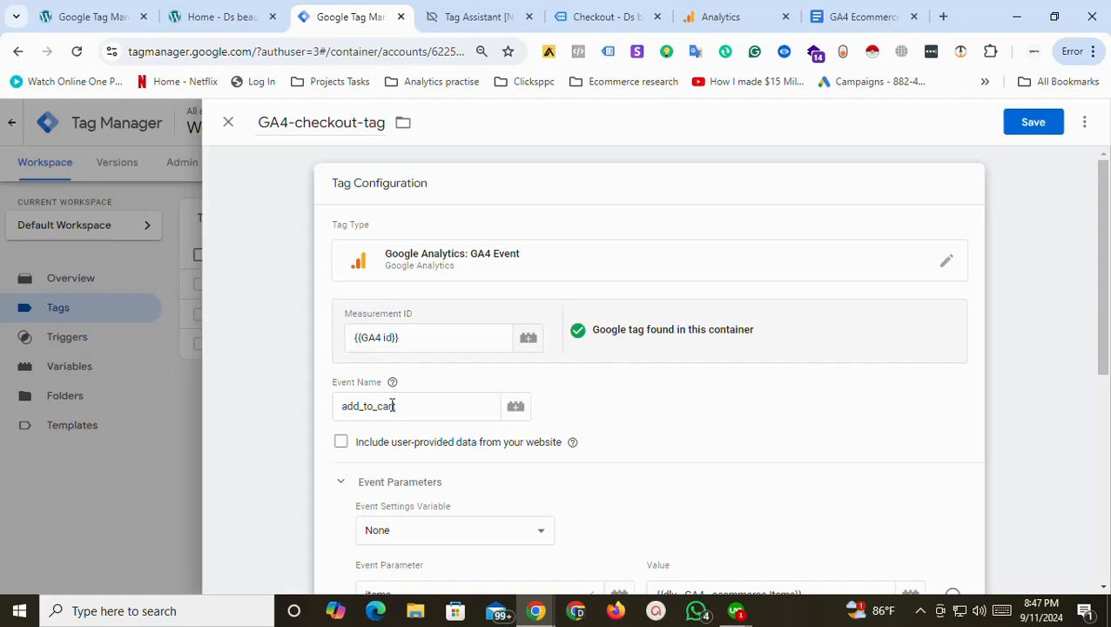
double_click(394, 406)
text(begin_checkout)
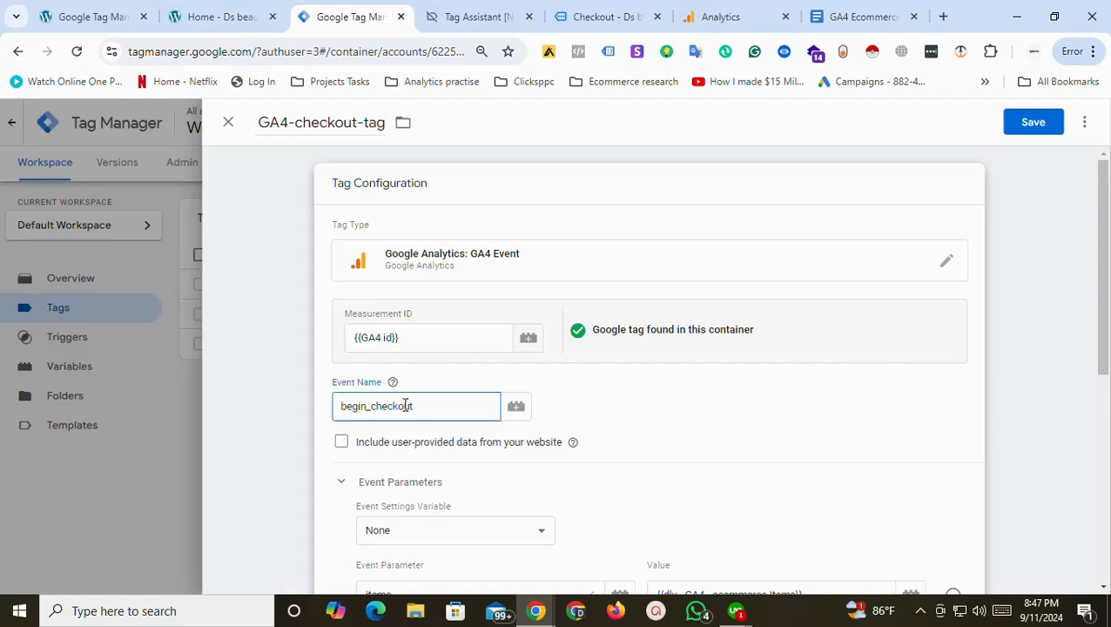
Replace the tag's add to cart trigger with the "Event-checkout" trigger and save the tag.
scroll(652, 461, down, 5)
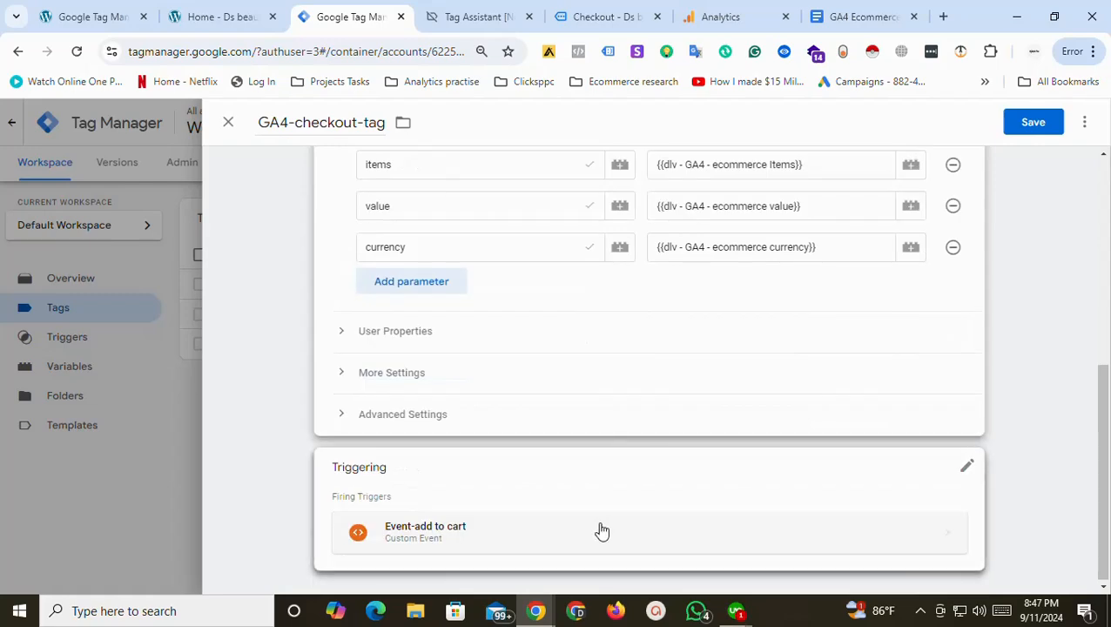
click(946, 499)
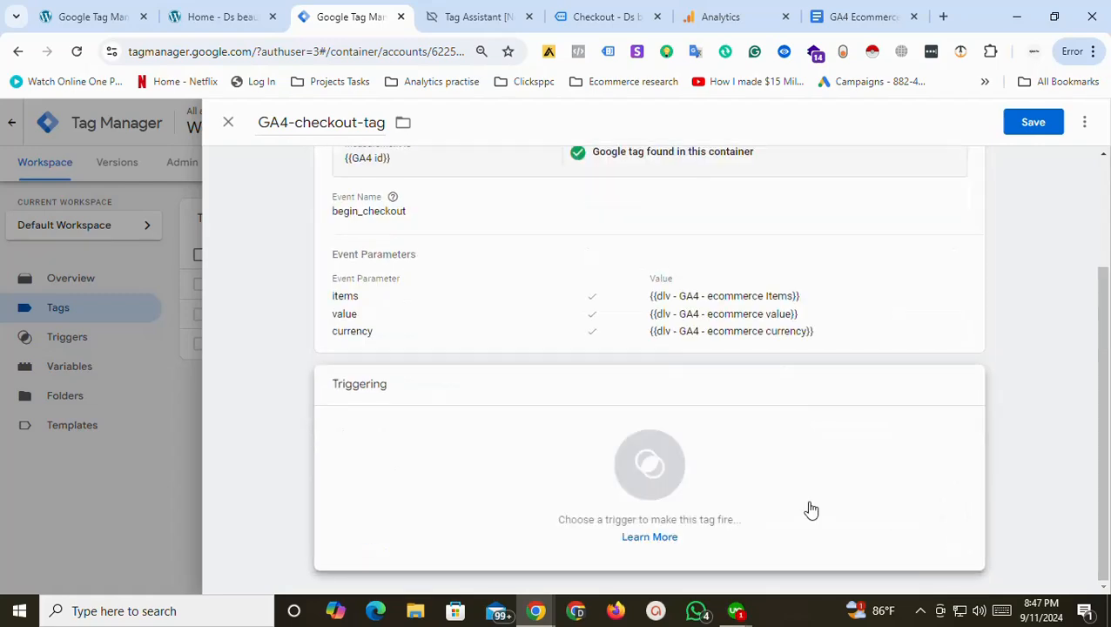
click(806, 509)
click(320, 340)
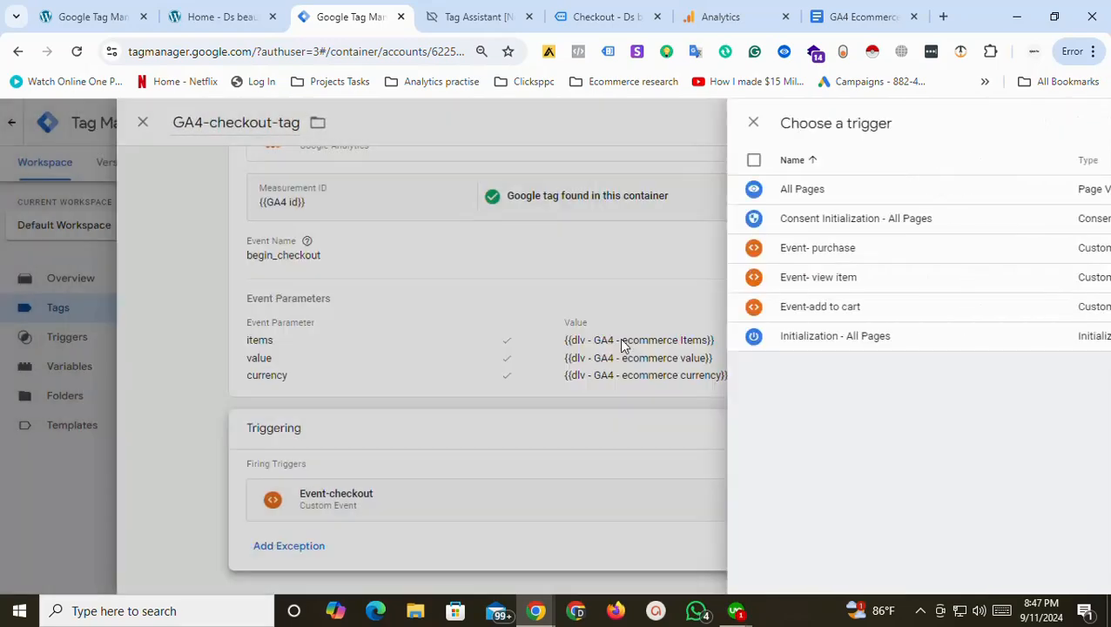
scroll(1105, 393, up, 3)
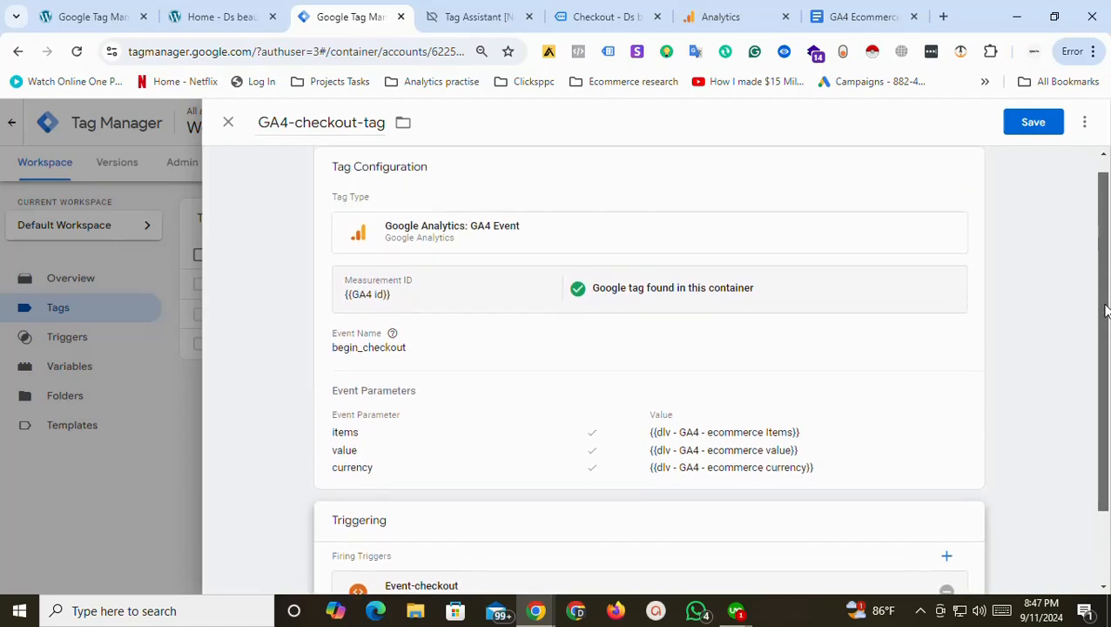
click(1029, 123)
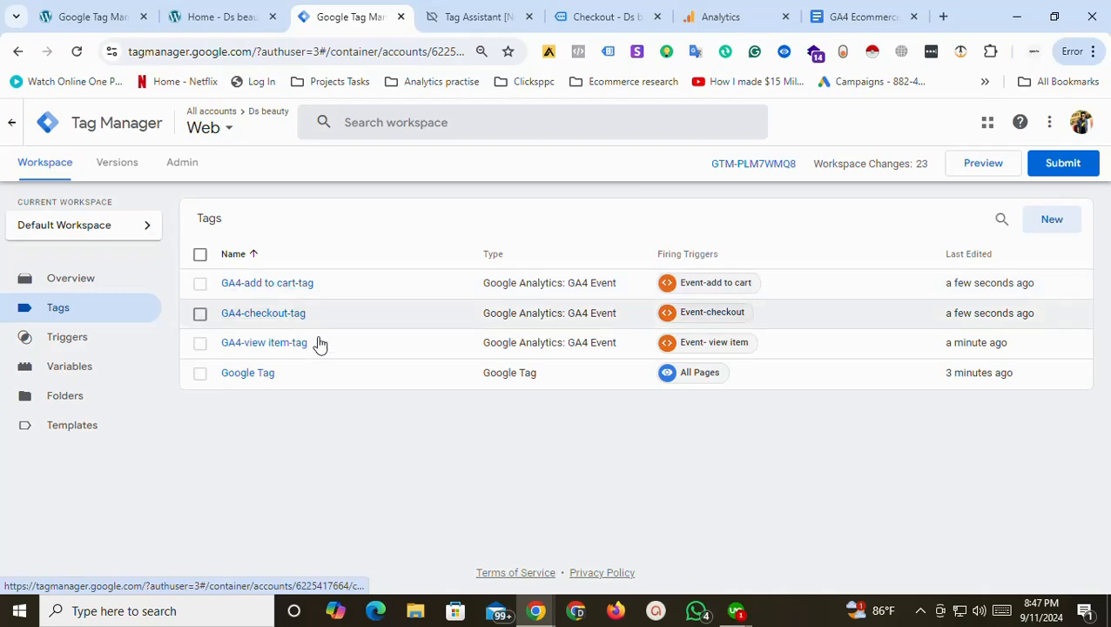
Make a copy of GA4-checkout-tag and name the copy "GA4-purchase-tag".
click(296, 315)
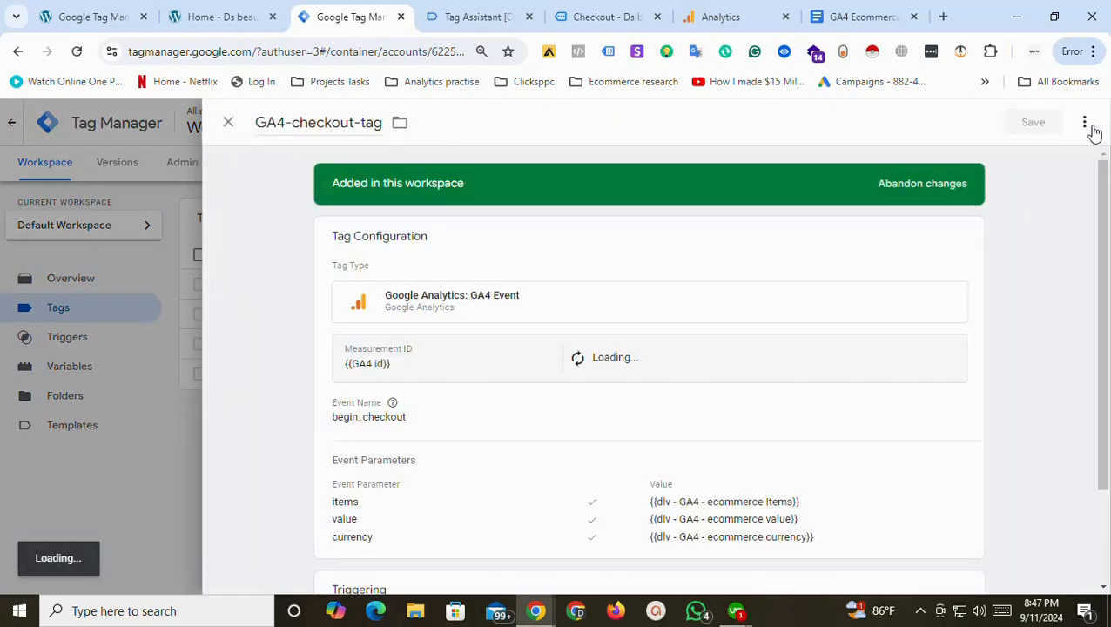
click(1085, 123)
click(1033, 156)
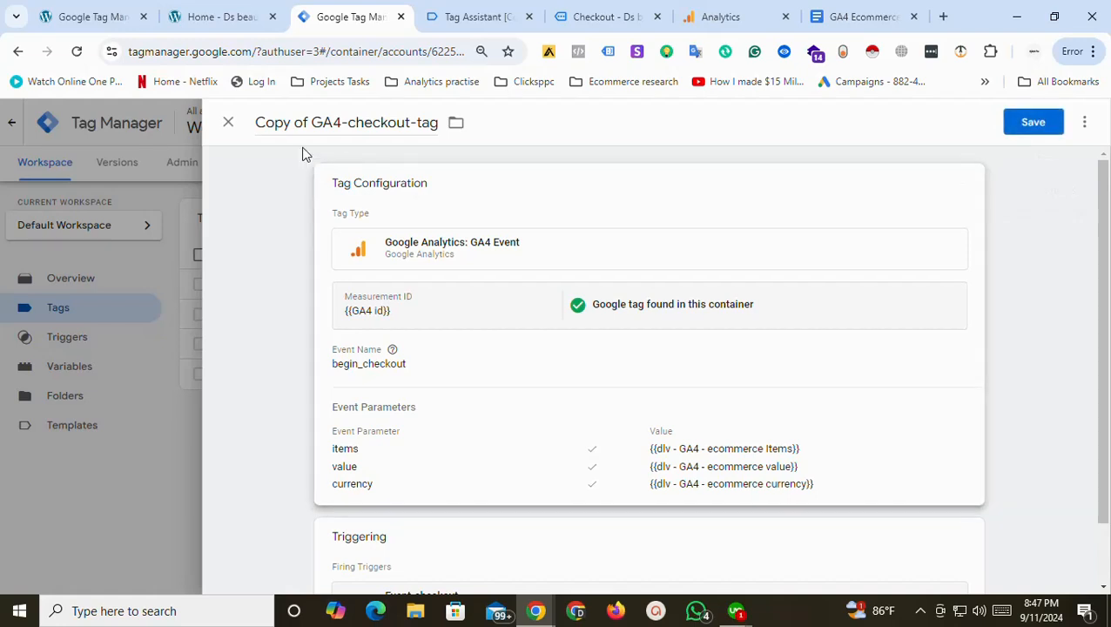
drag(310, 123, 253, 127)
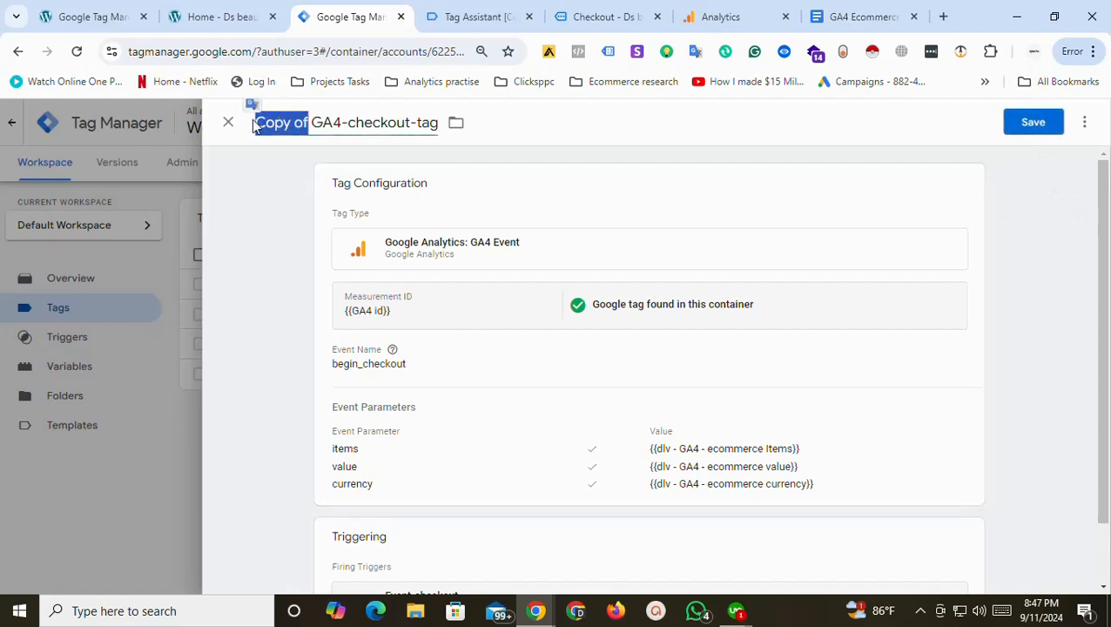
key(BackSpace)
double_click(314, 125)
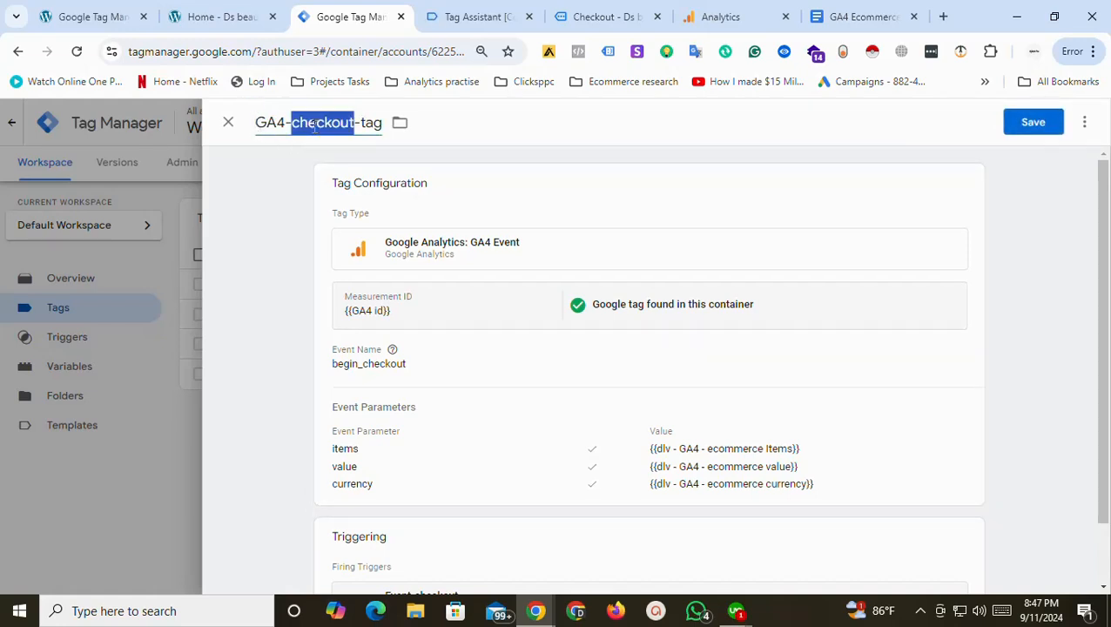
text(purchase)
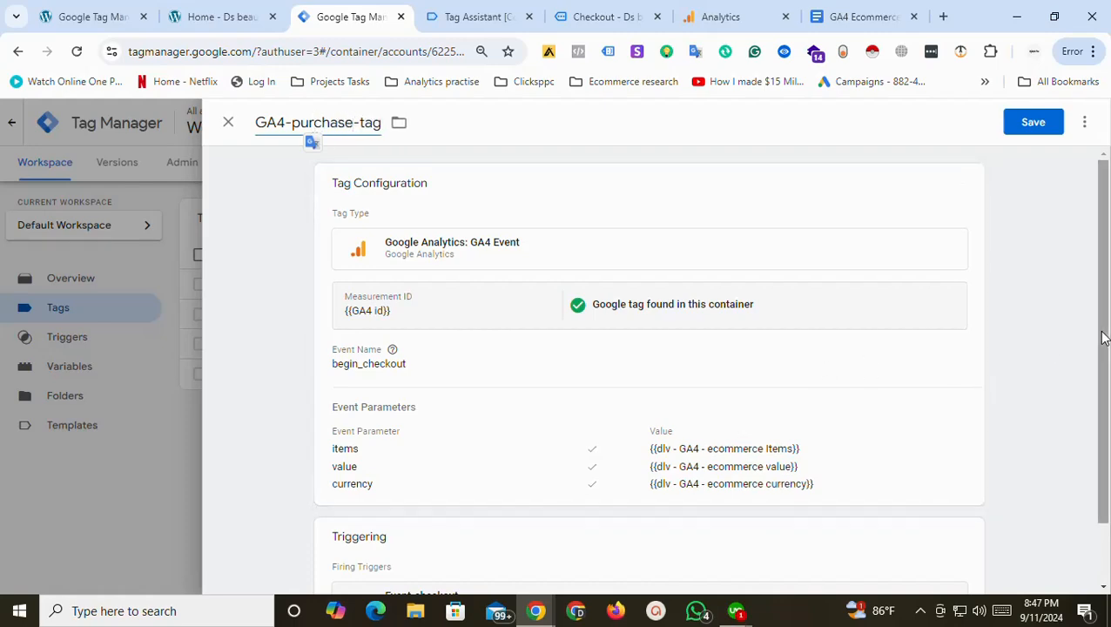
Replace the checkout trigger of GA4-purchase-tag with the "Event- purchase" trigger.
scroll(854, 554, down, 2)
click(854, 553)
click(835, 537)
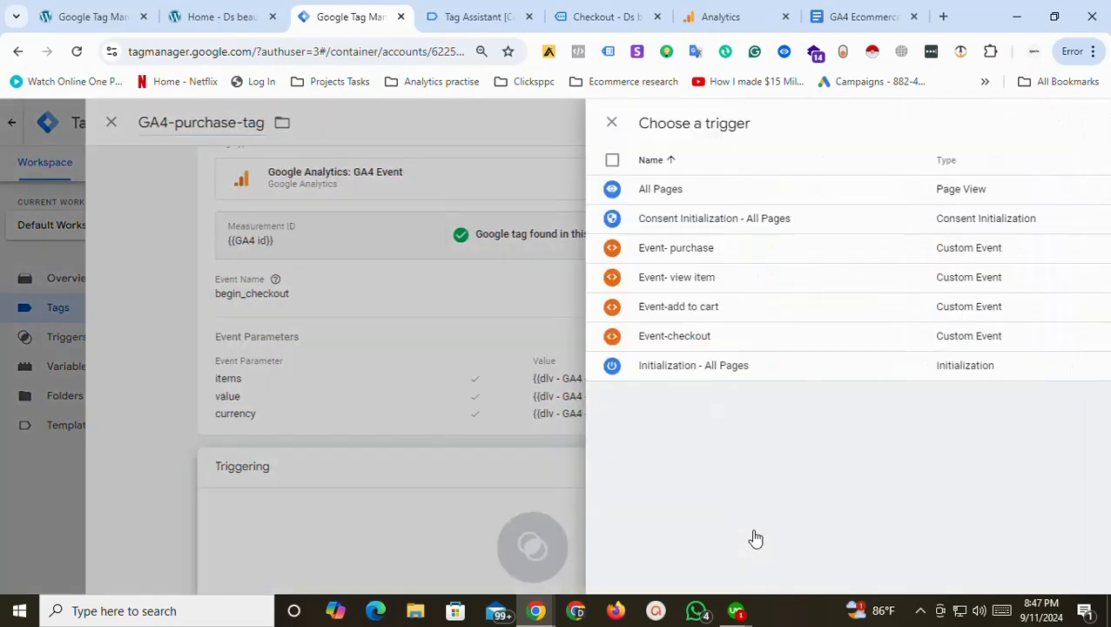
click(290, 254)
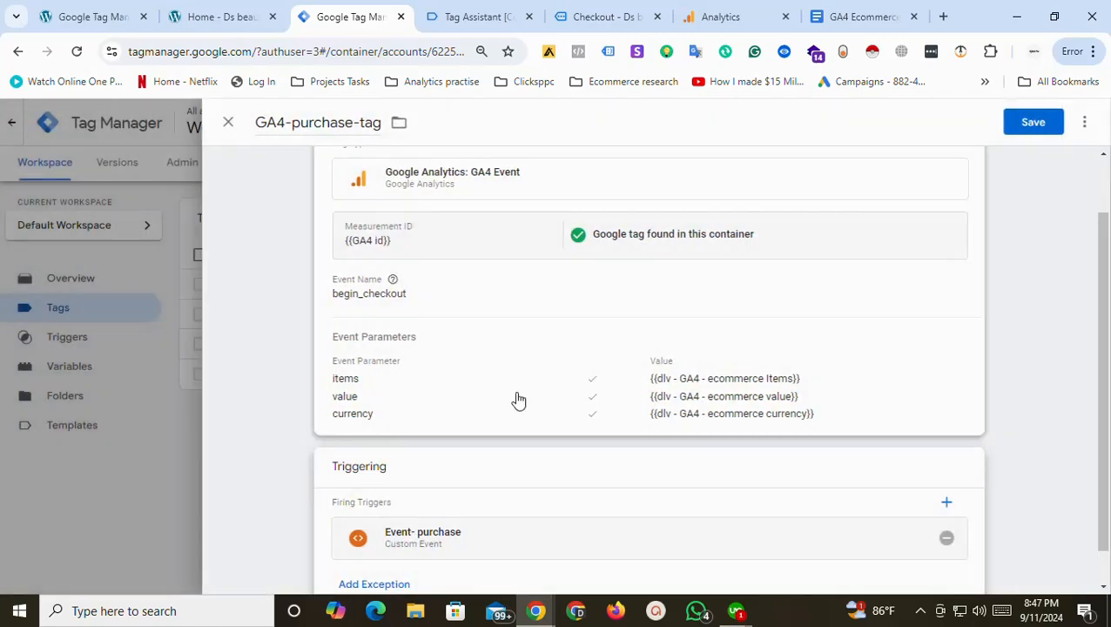
Set the event name of GA4-purchase-tag to purchase.
click(468, 363)
double_click(397, 321)
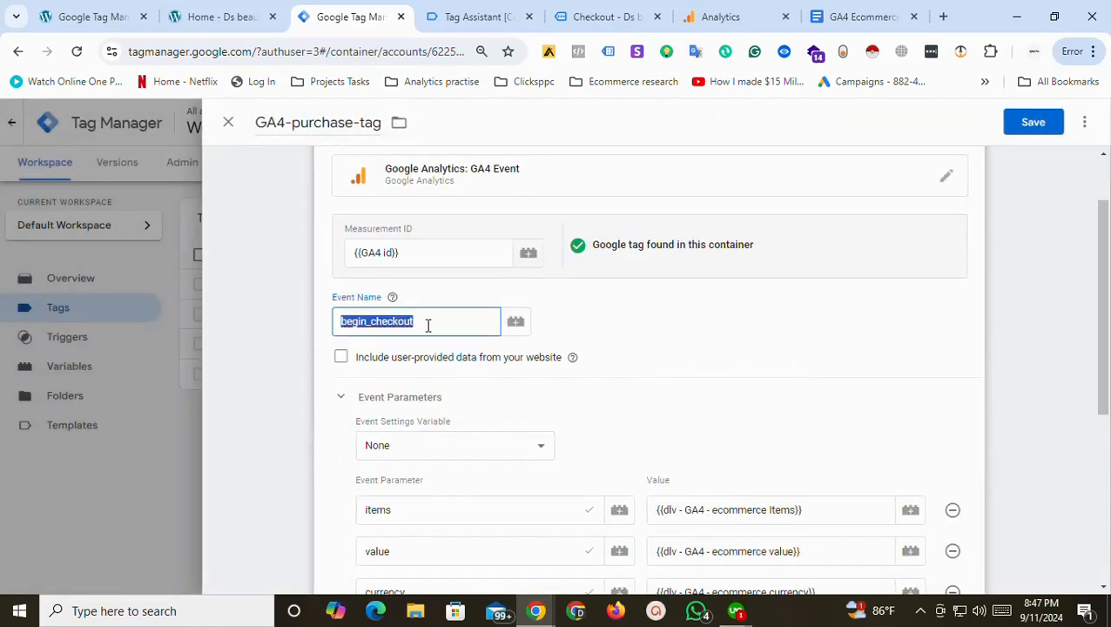
text(purchase)
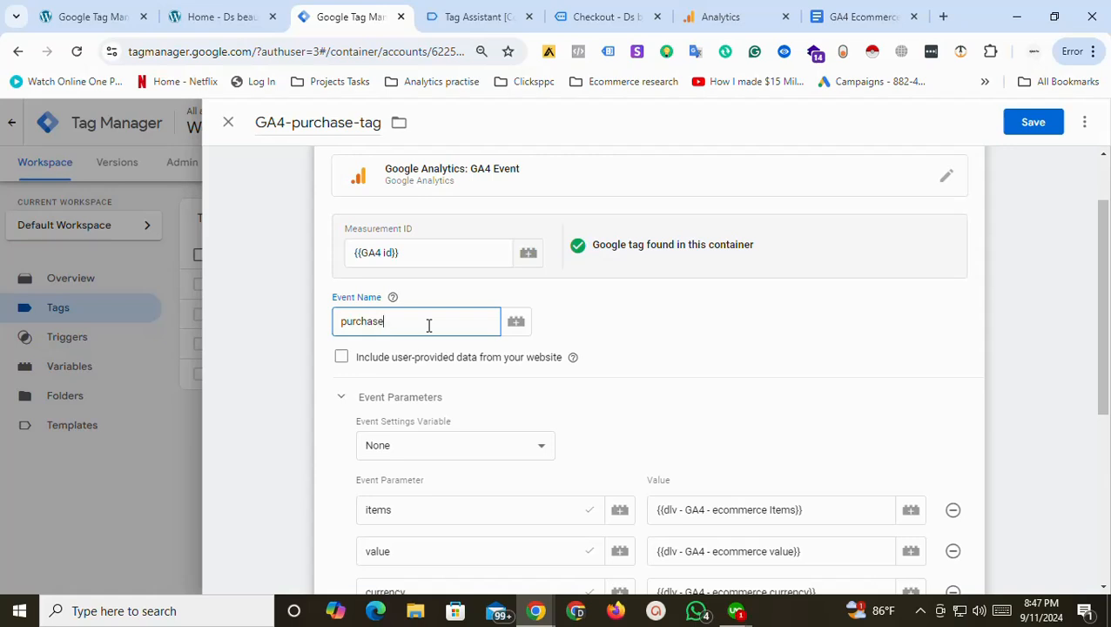
Add three empty event parameter rows below the currency parameter of GA4-purchase-tag.
drag(1069, 327, 1019, 396)
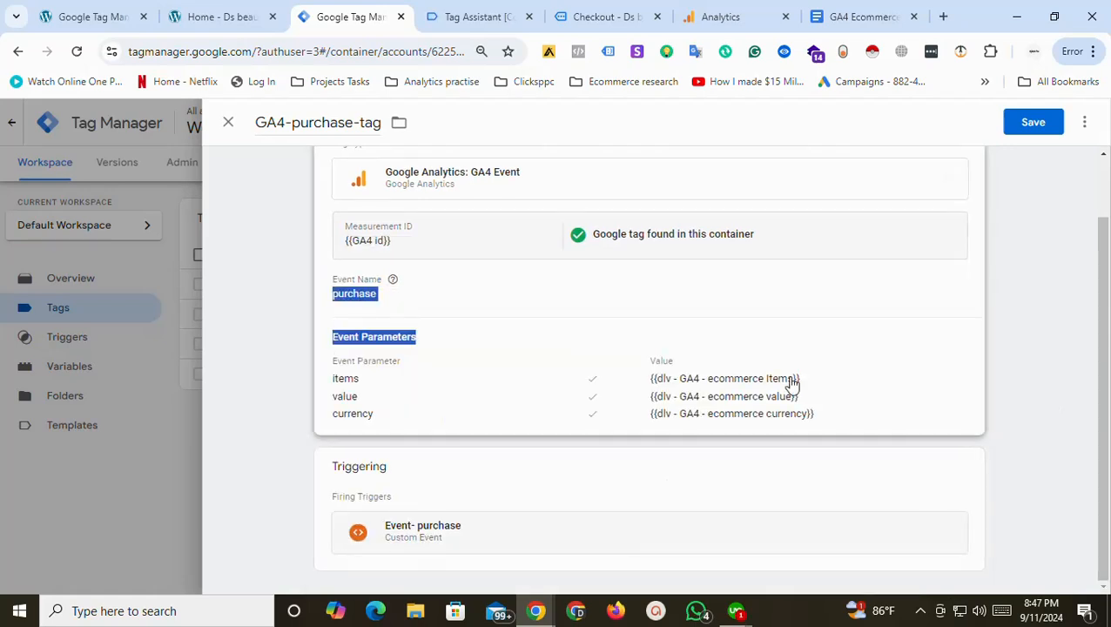
click(731, 313)
scroll(1094, 462, down, 3)
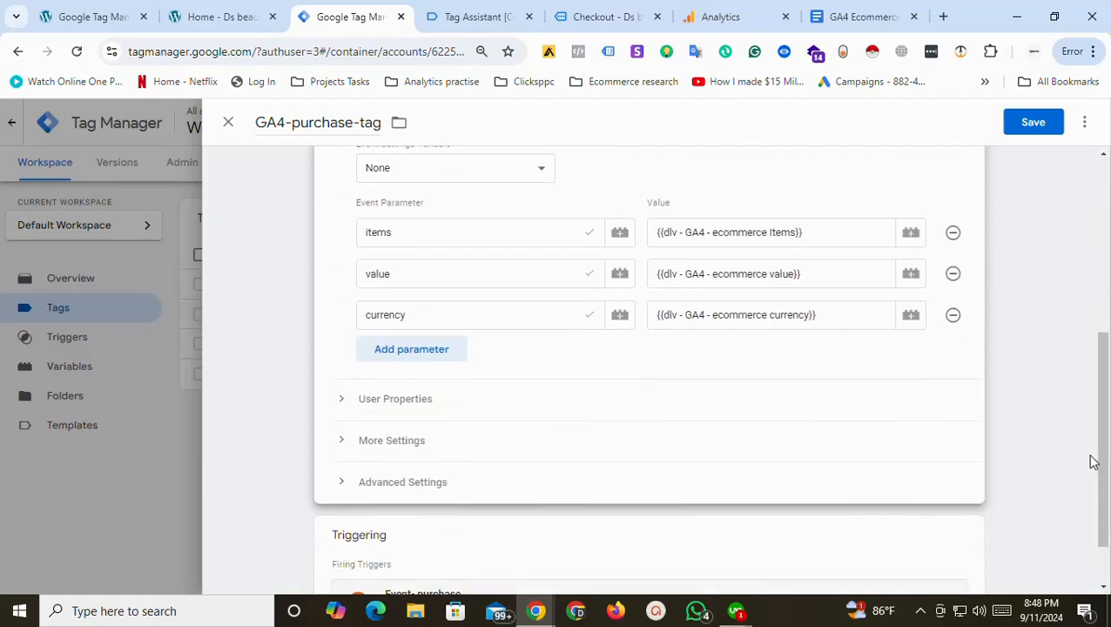
click(424, 393)
click(428, 440)
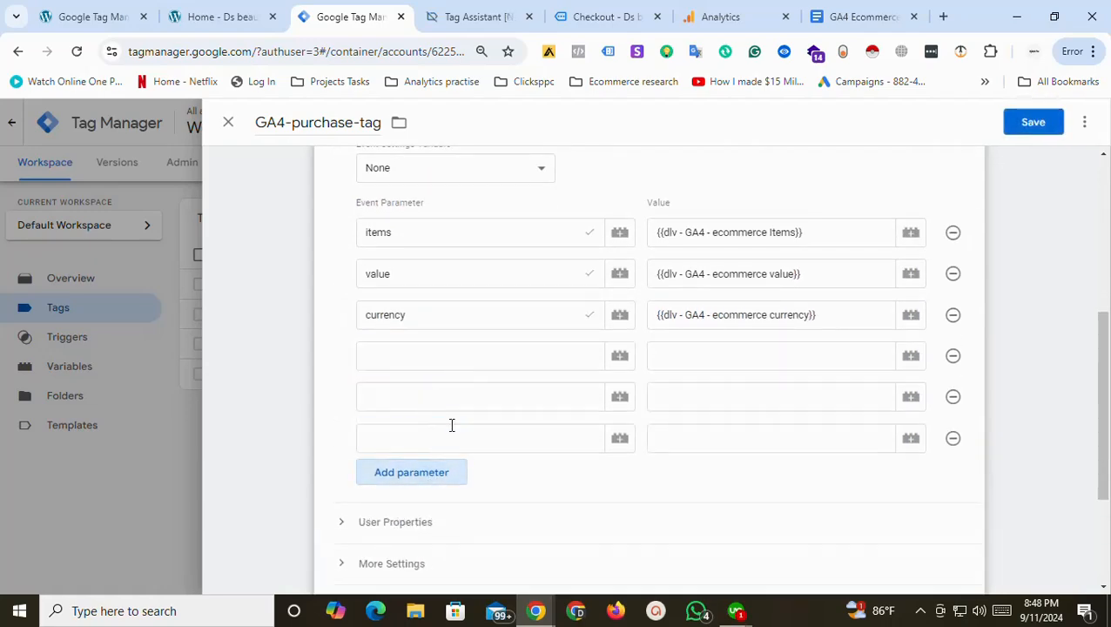
Add the transaction_id event parameter from the GA4 Ecommerce events document to GA4-purchase-tag, with the "dlv - GA4 - ecommerce transaction ID" variable as its value.
click(858, 17)
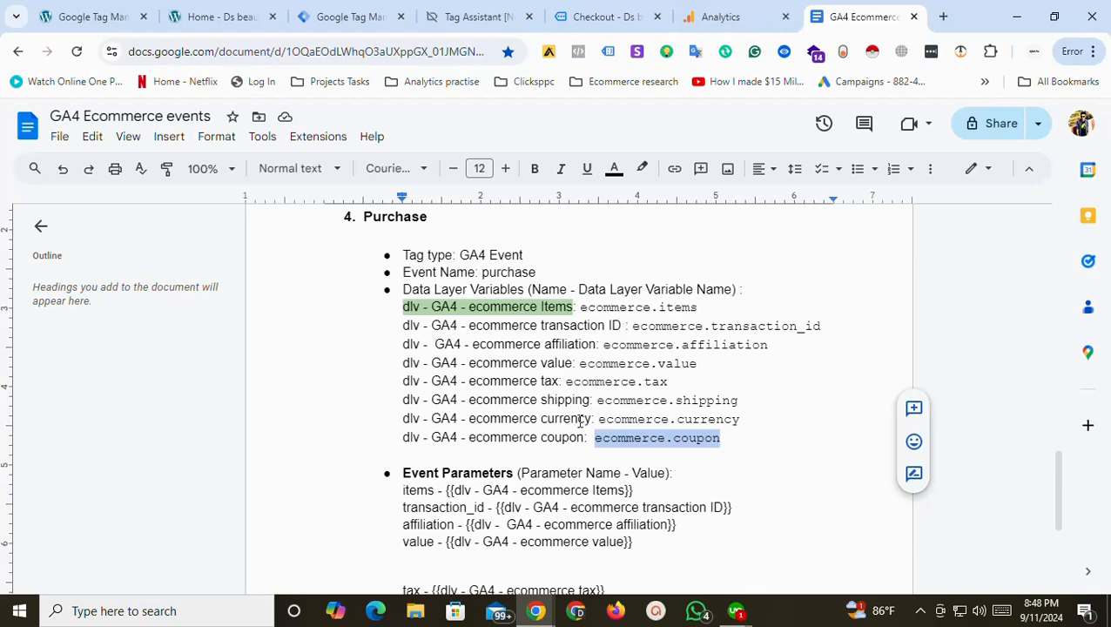
scroll(1056, 487, down, 2)
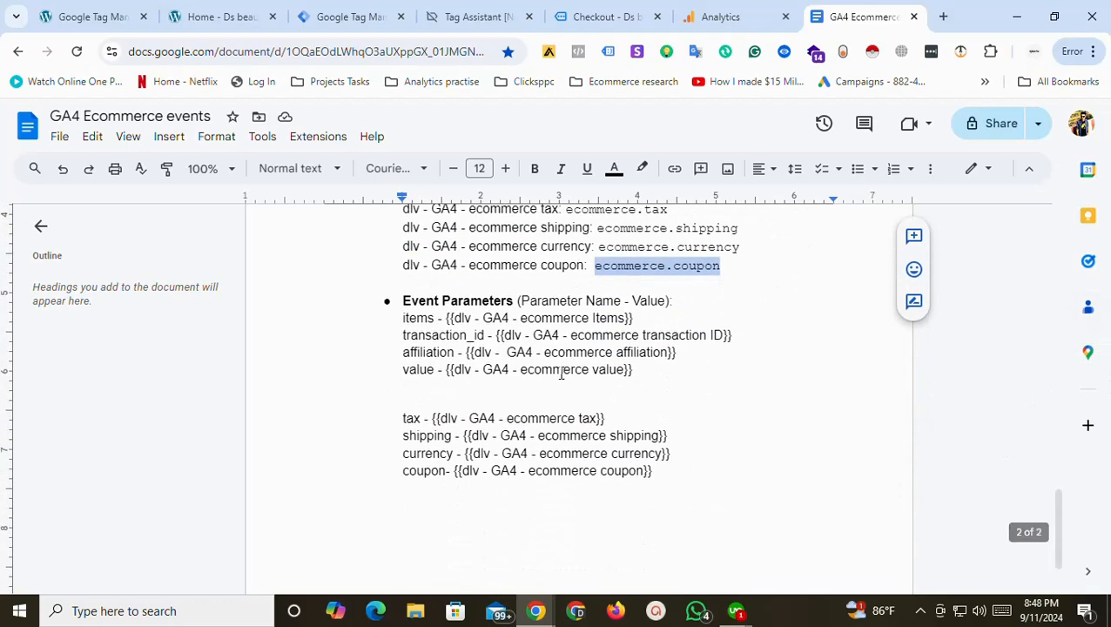
double_click(433, 336)
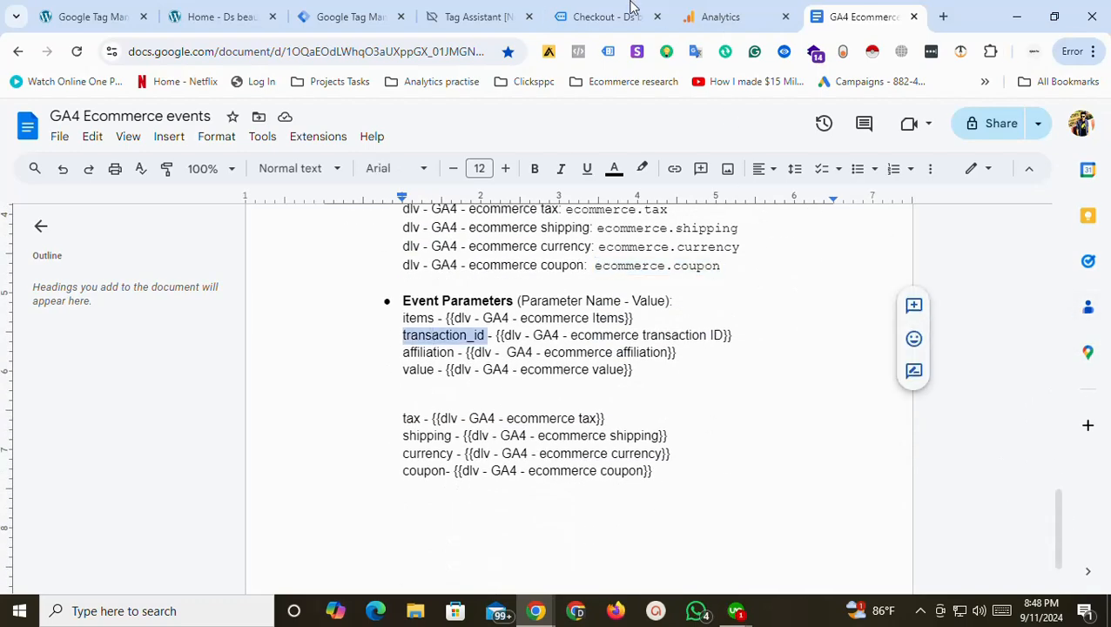
click(342, 12)
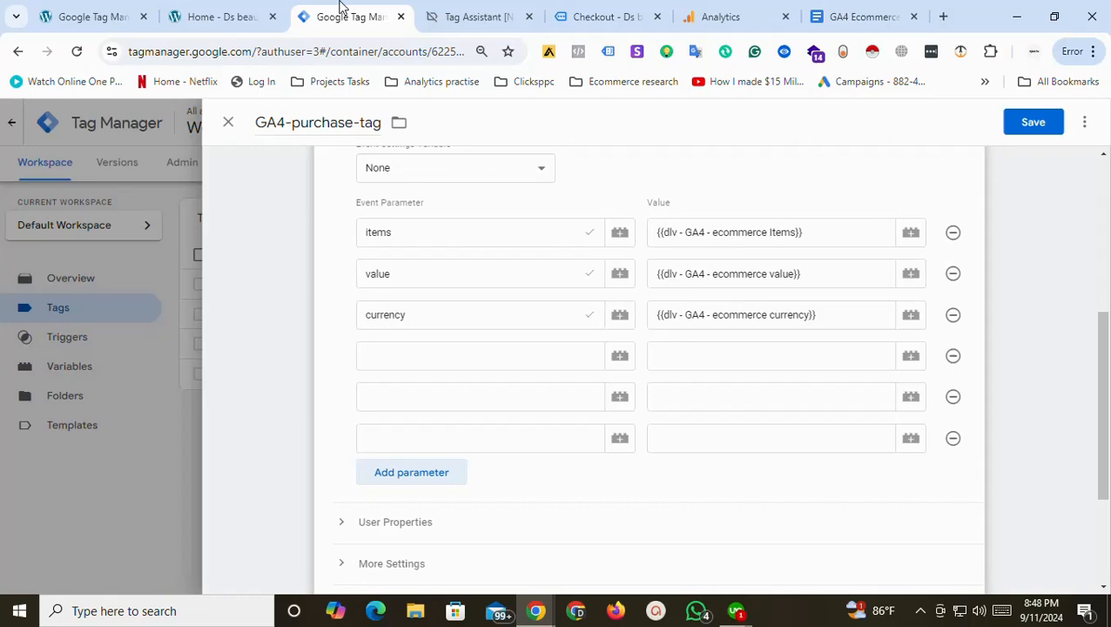
click(438, 346)
text(transaction_id)
click(909, 356)
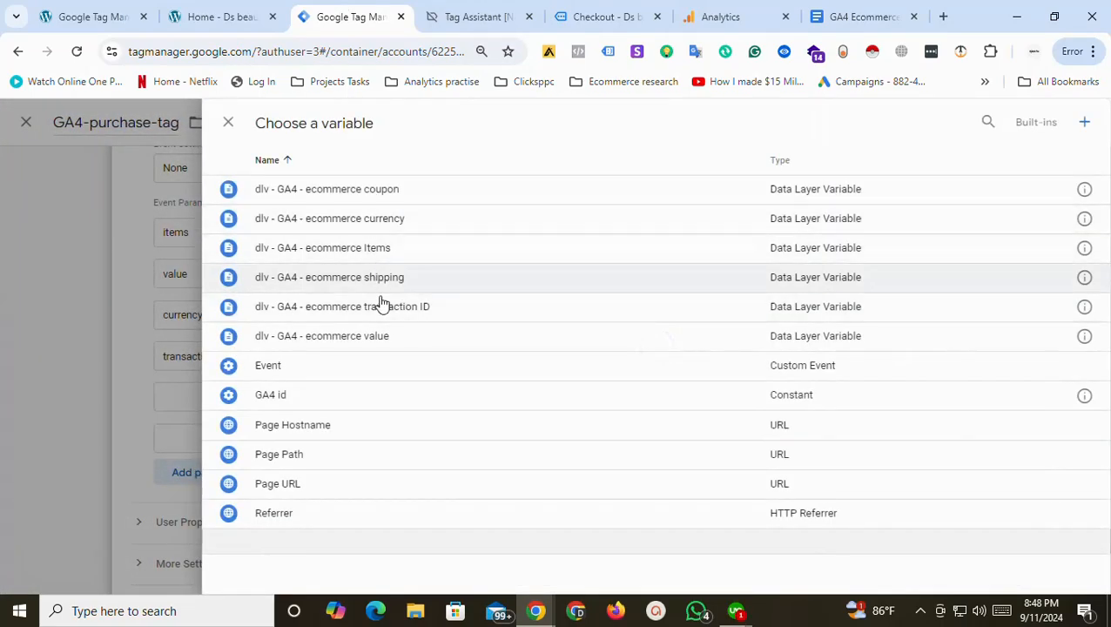
click(375, 311)
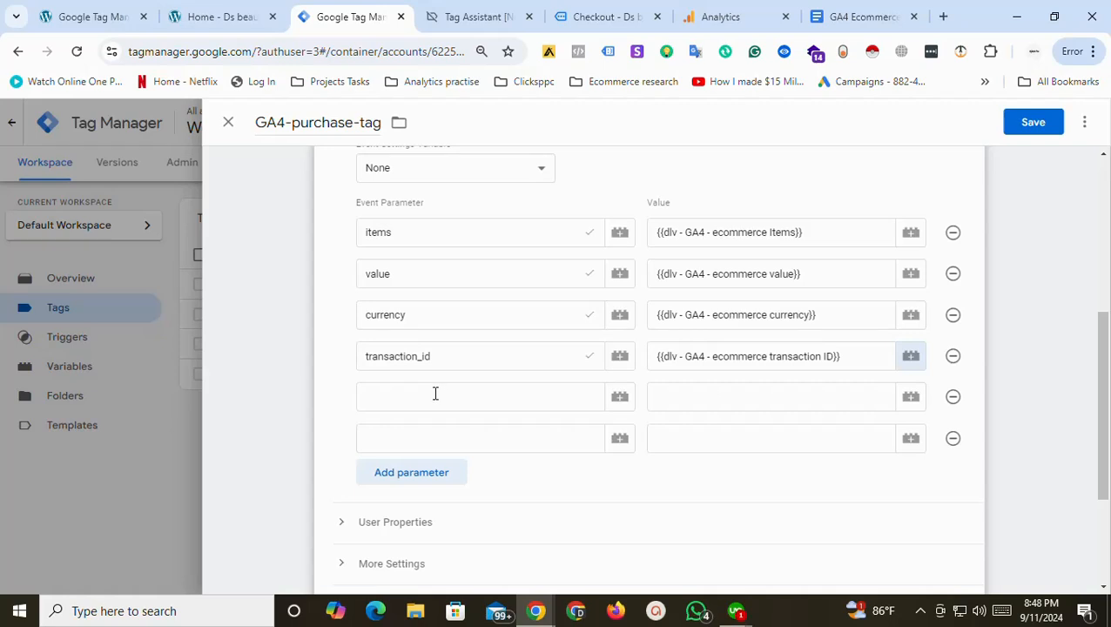
Fill the next event parameter row with the name shipping from the document and the "dlv - GA4 - ecommerce shipping" variable as its value.
click(436, 393)
click(836, 12)
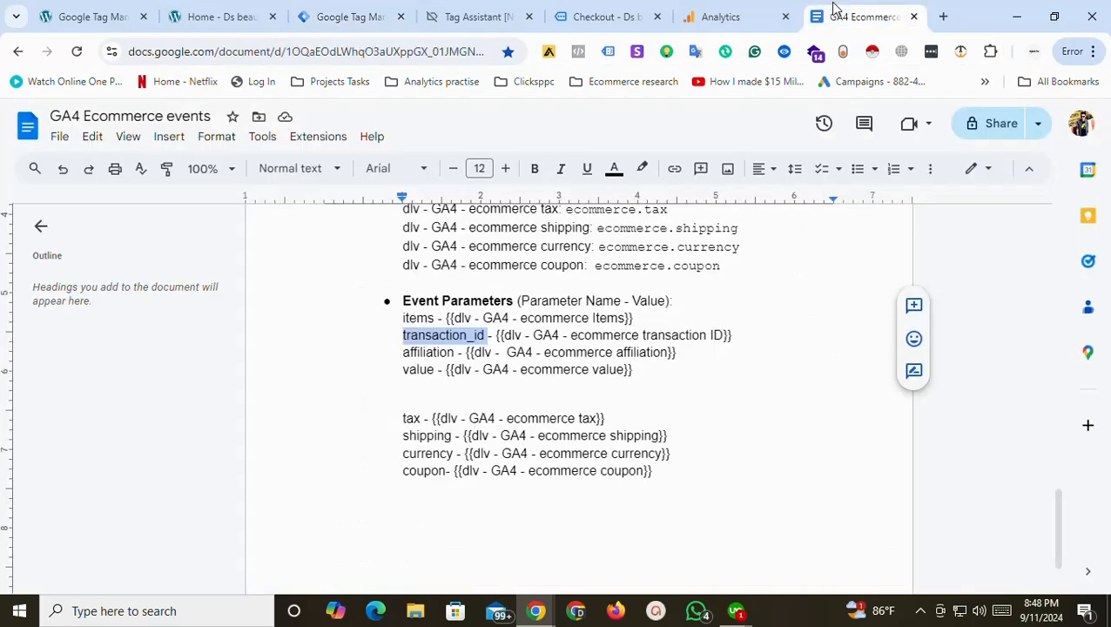
double_click(418, 369)
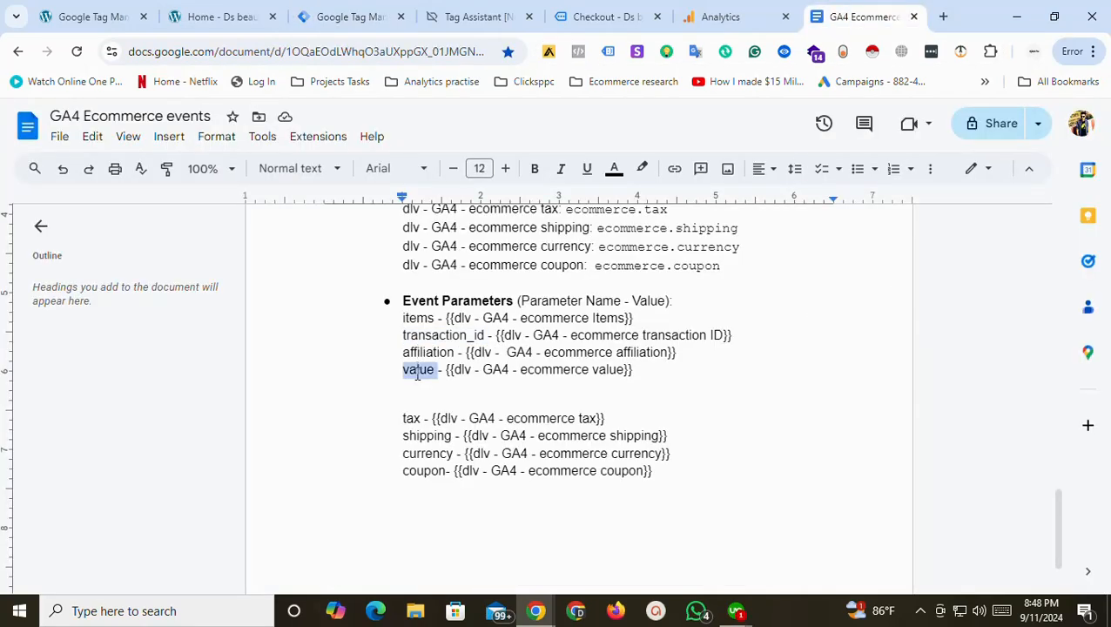
double_click(410, 418)
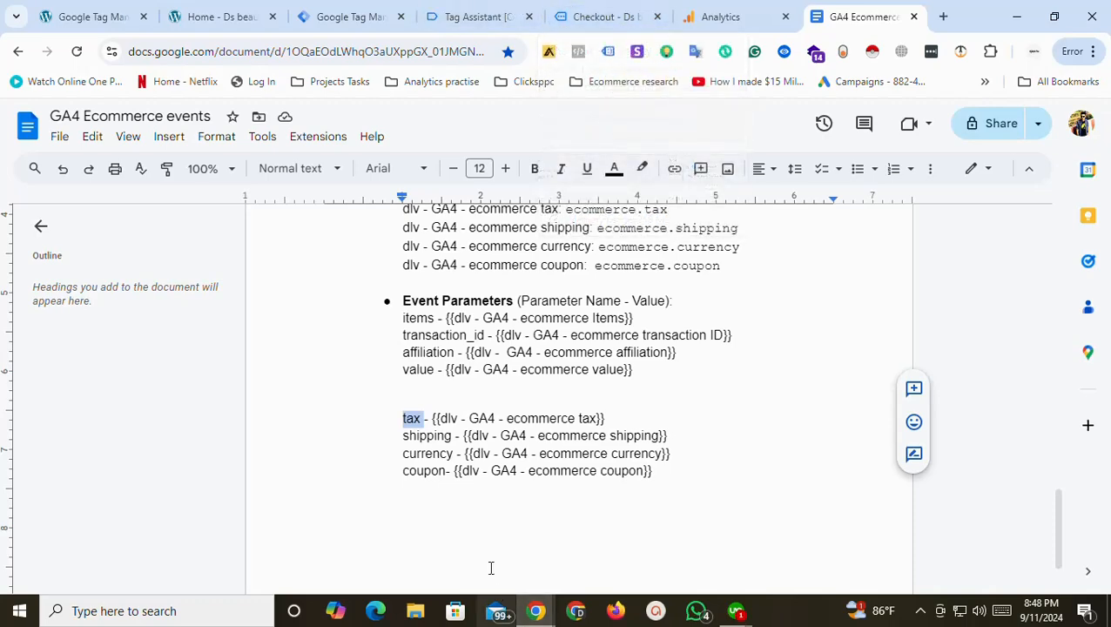
double_click(432, 435)
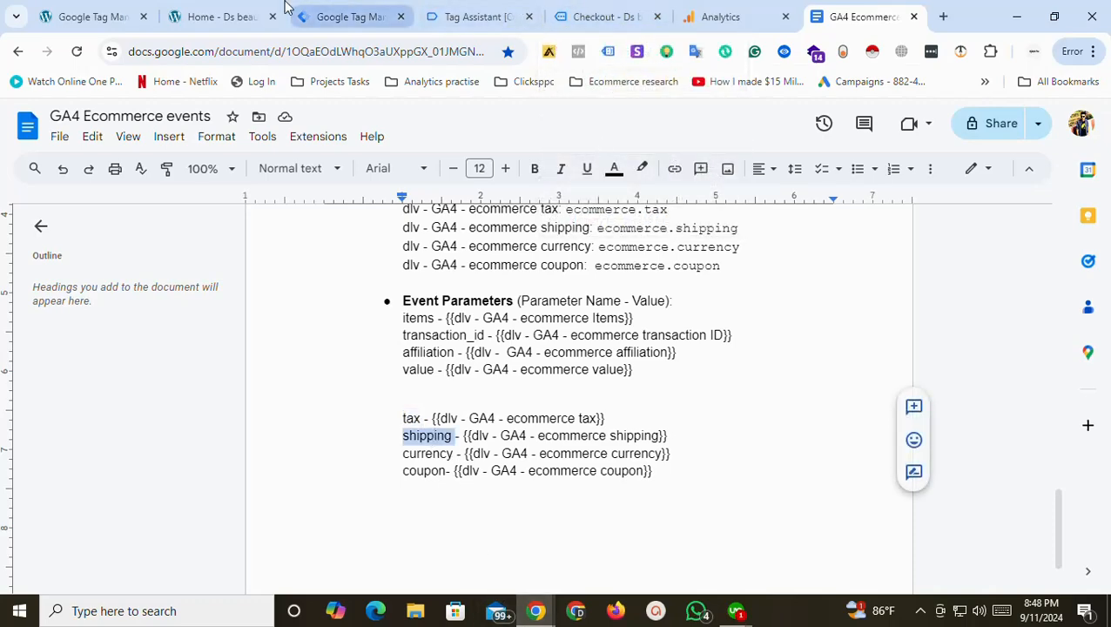
click(340, 12)
text(shipping)
click(911, 396)
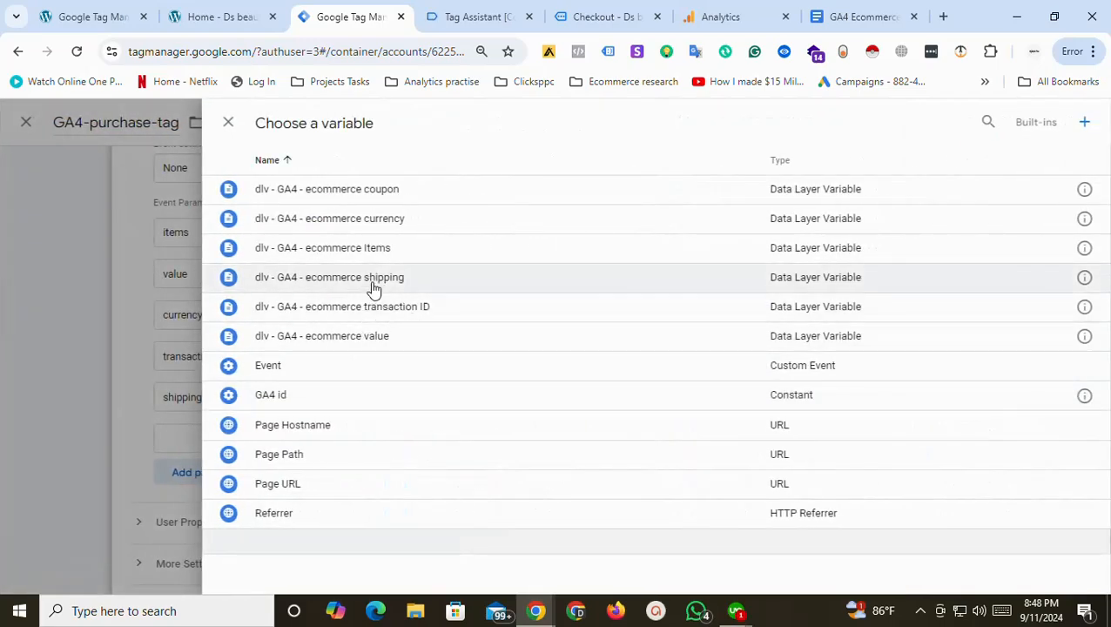
click(371, 287)
Fill the last event parameter row with the name coupon from the document and the "dlv - GA4 - ecommerce coupon" variable as its value.
click(435, 437)
click(884, 10)
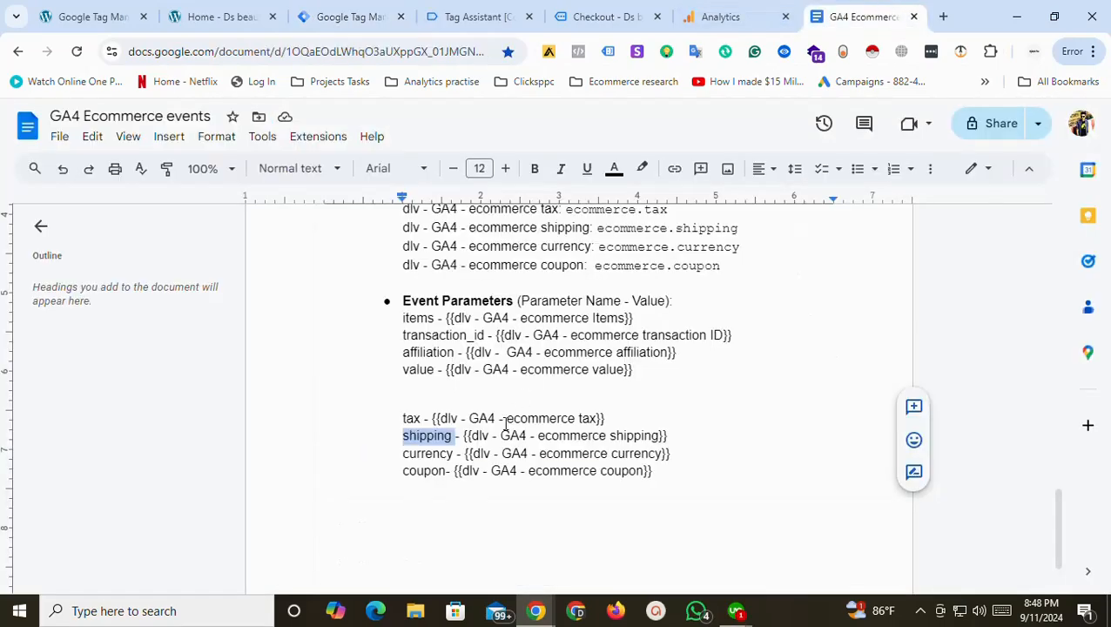
double_click(430, 475)
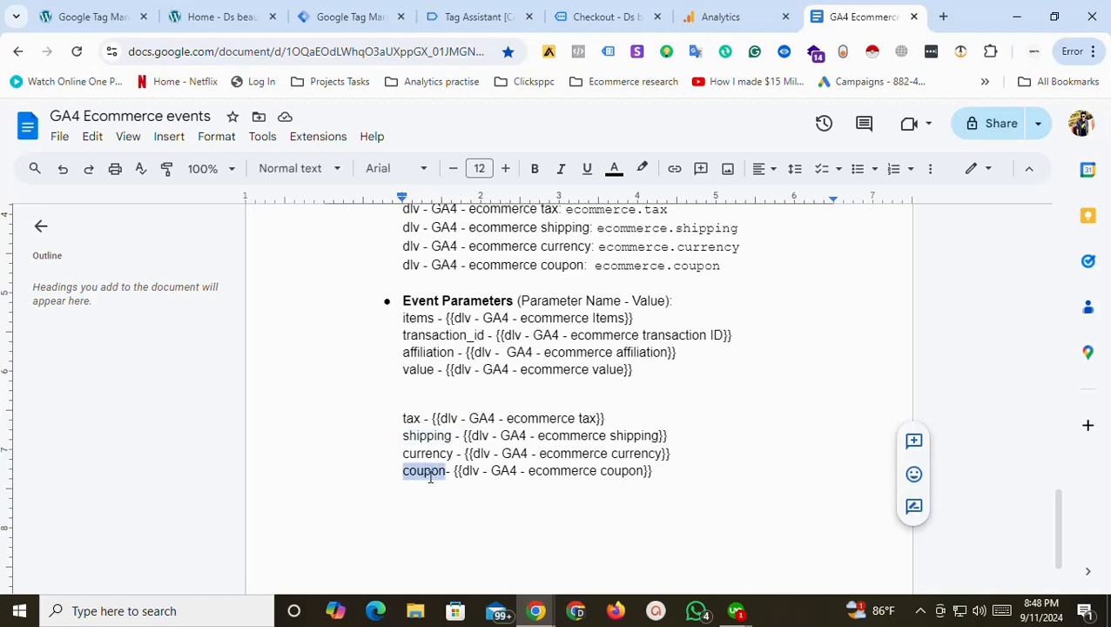
key(ctrl+c)
click(360, 17)
key(ctrl+v)
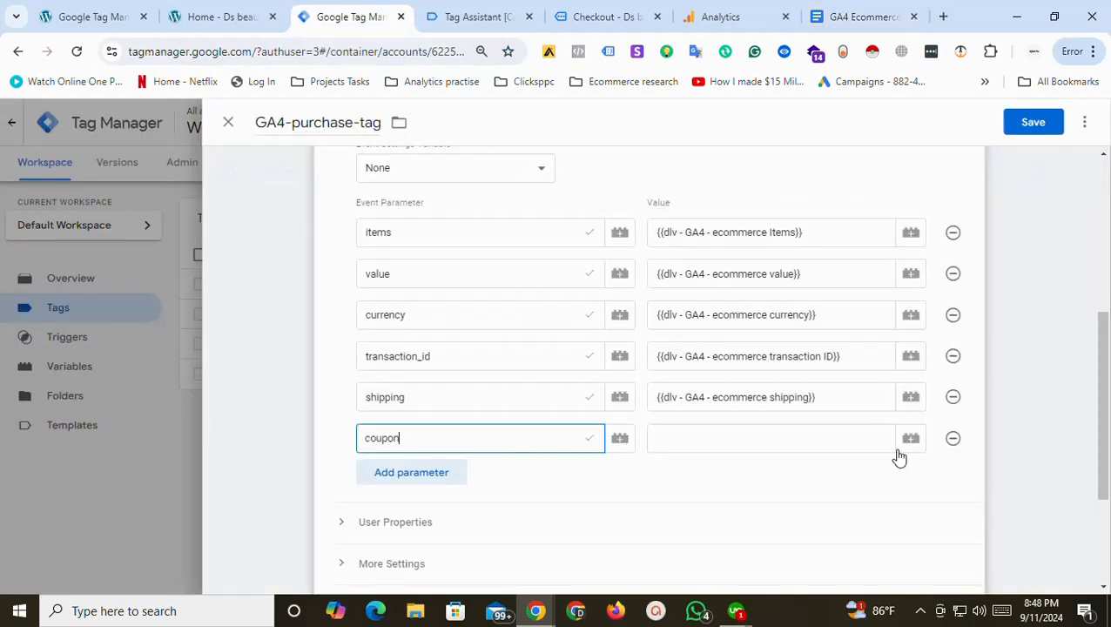
click(910, 440)
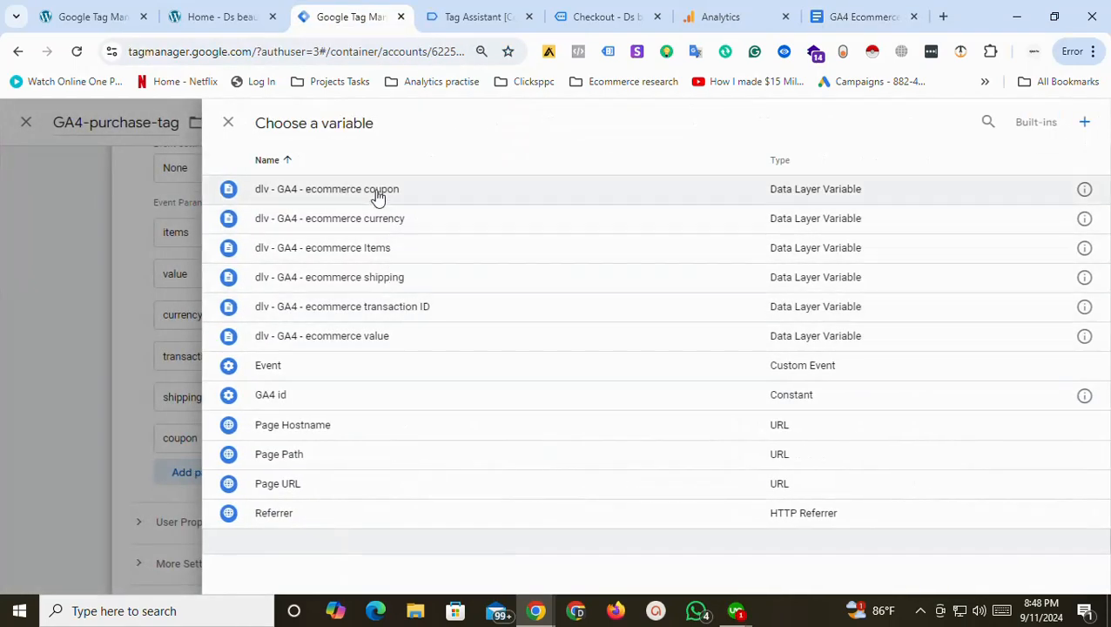
click(377, 190)
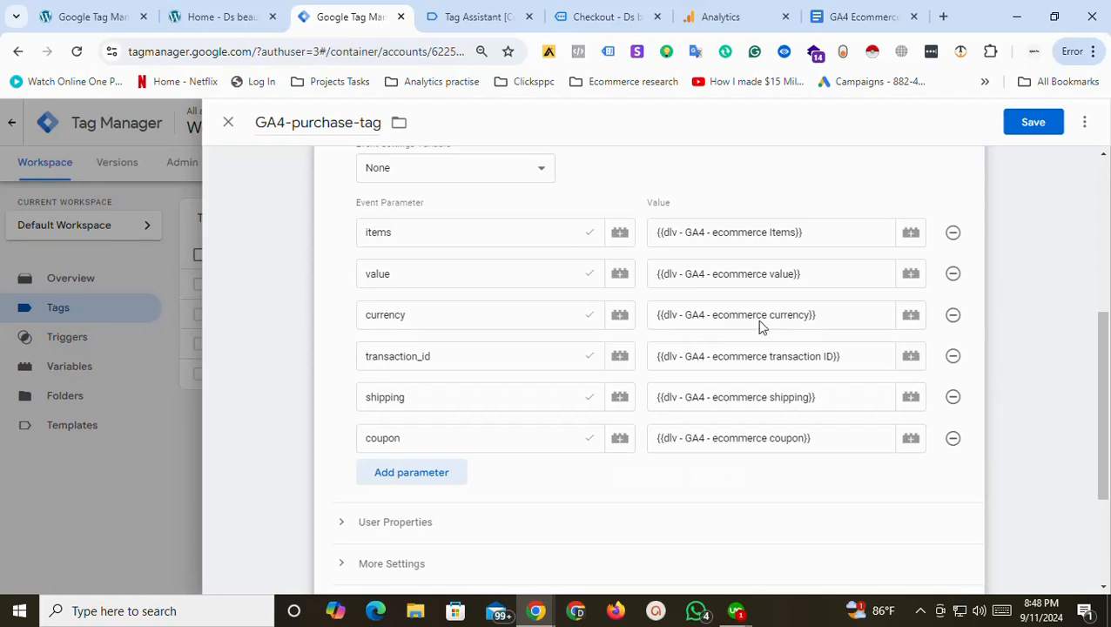
Review the event parameters and trigger of GA4-purchase-tag, and save the tag.
scroll(517, 225, up, 5)
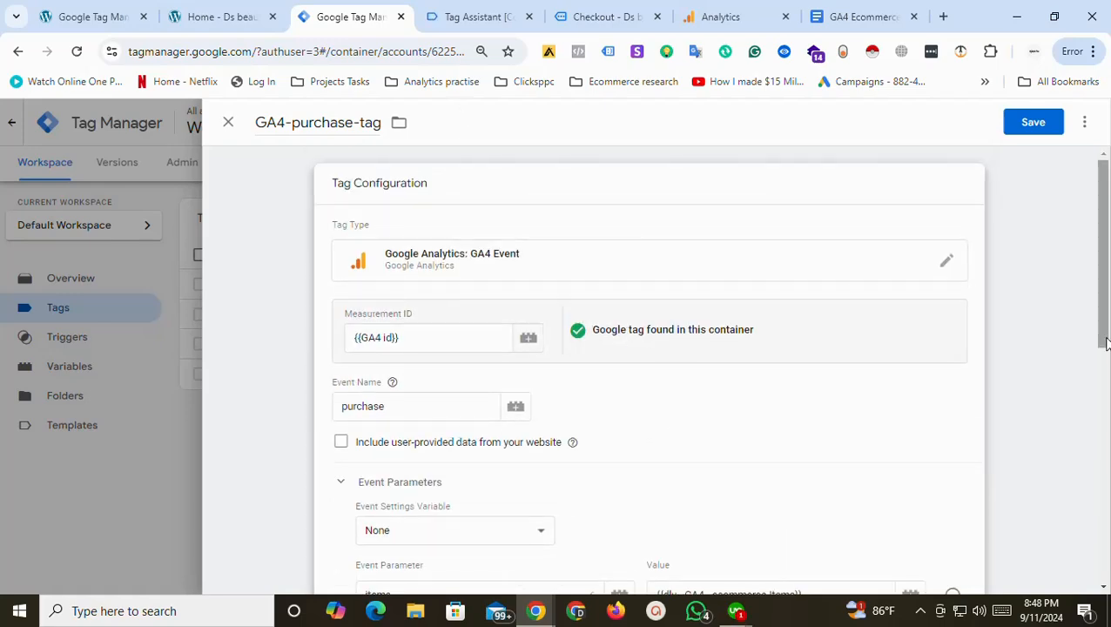
drag(1104, 341, 1106, 483)
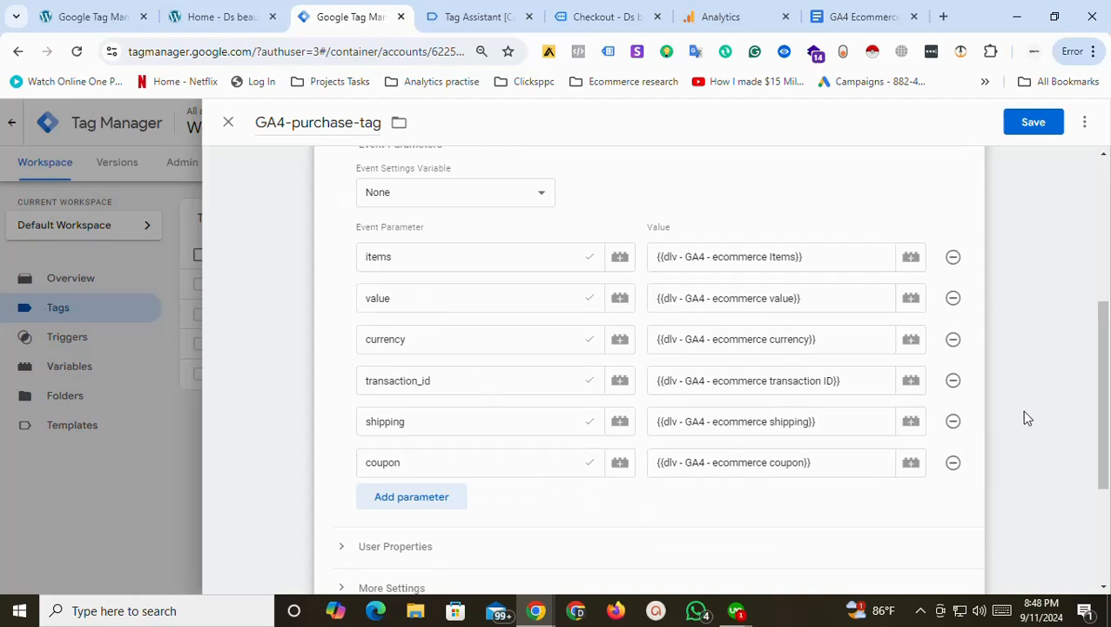
scroll(783, 435, down, 3)
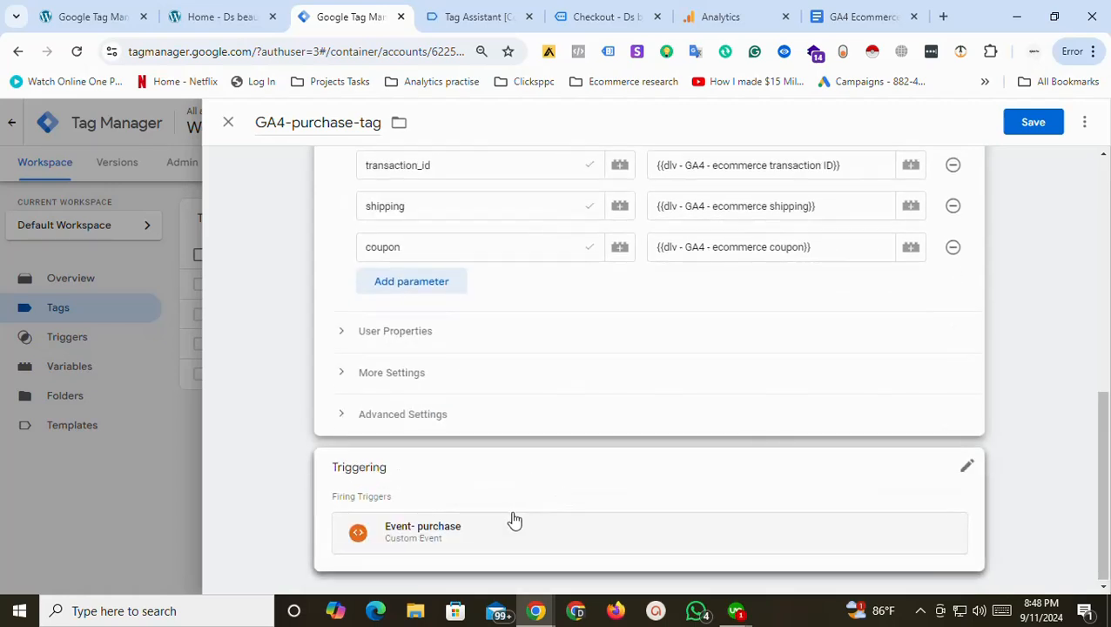
scroll(505, 501, up, 10)
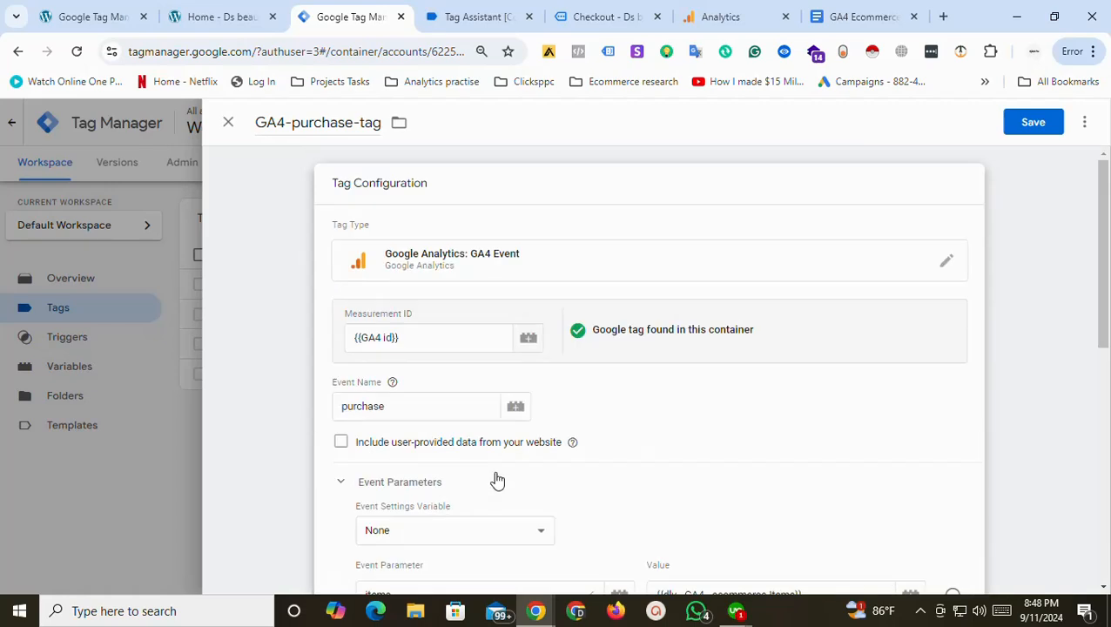
click(1023, 131)
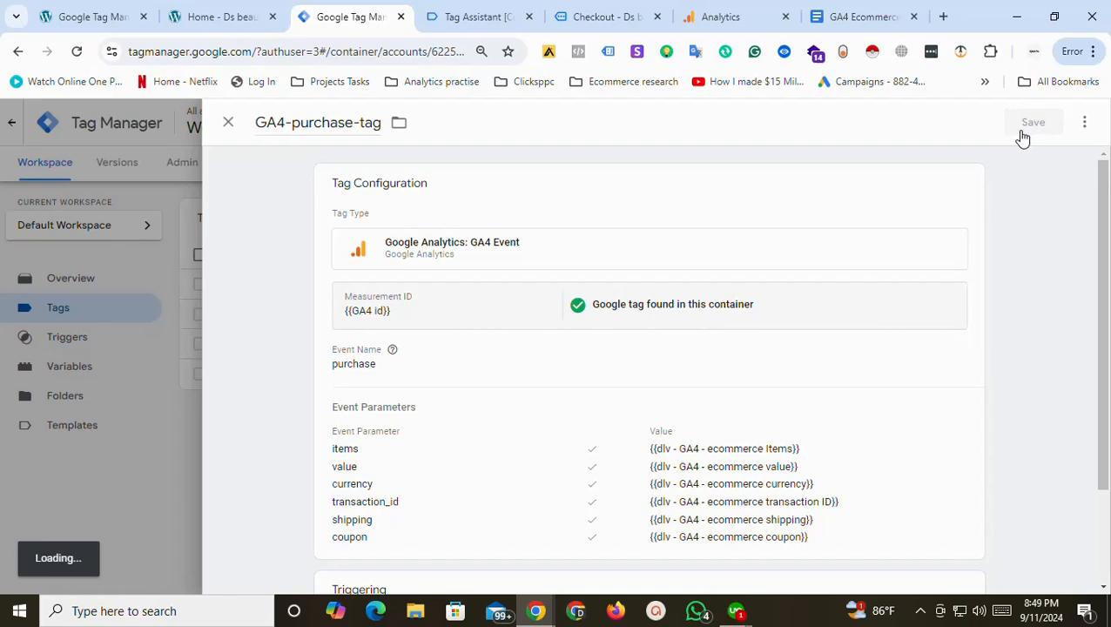
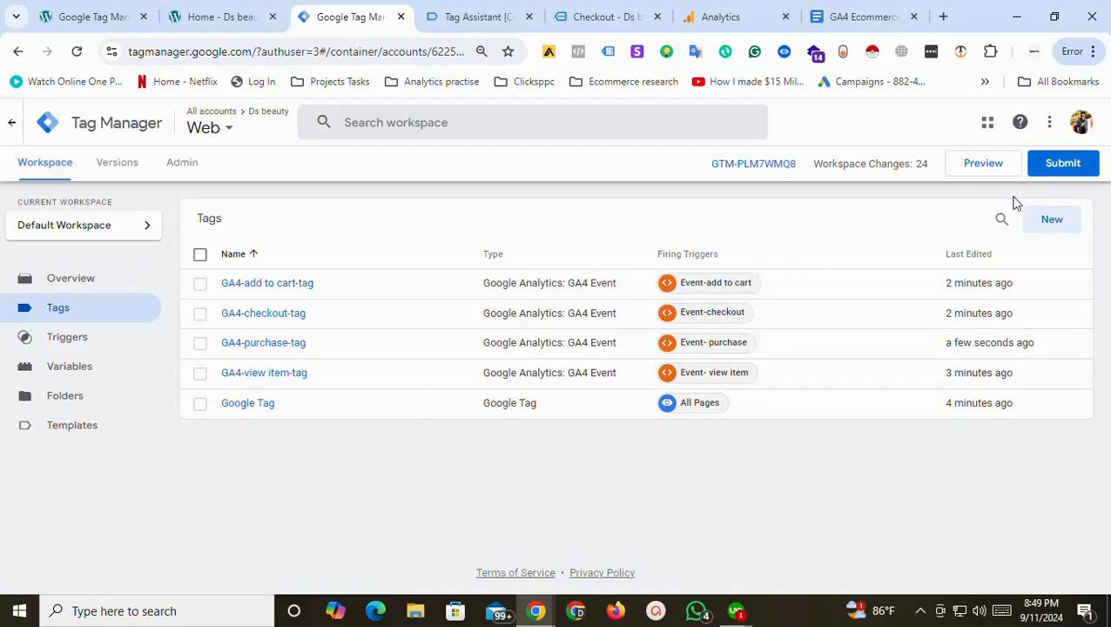
Submit and publish the container changes, skipping the version name and description.
click(1063, 164)
click(1064, 129)
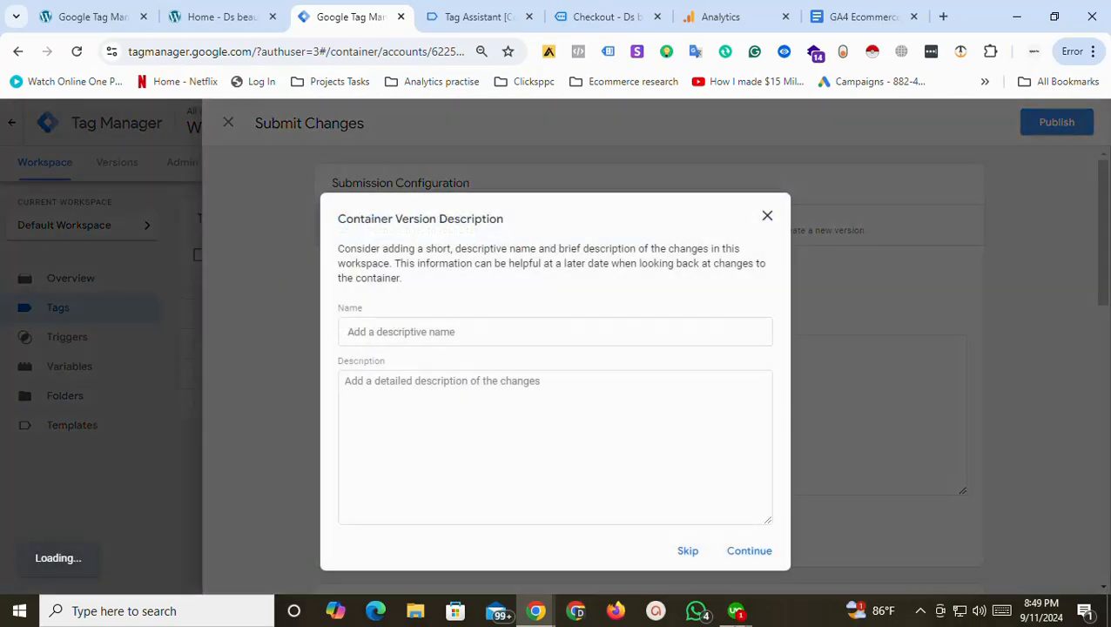
click(692, 553)
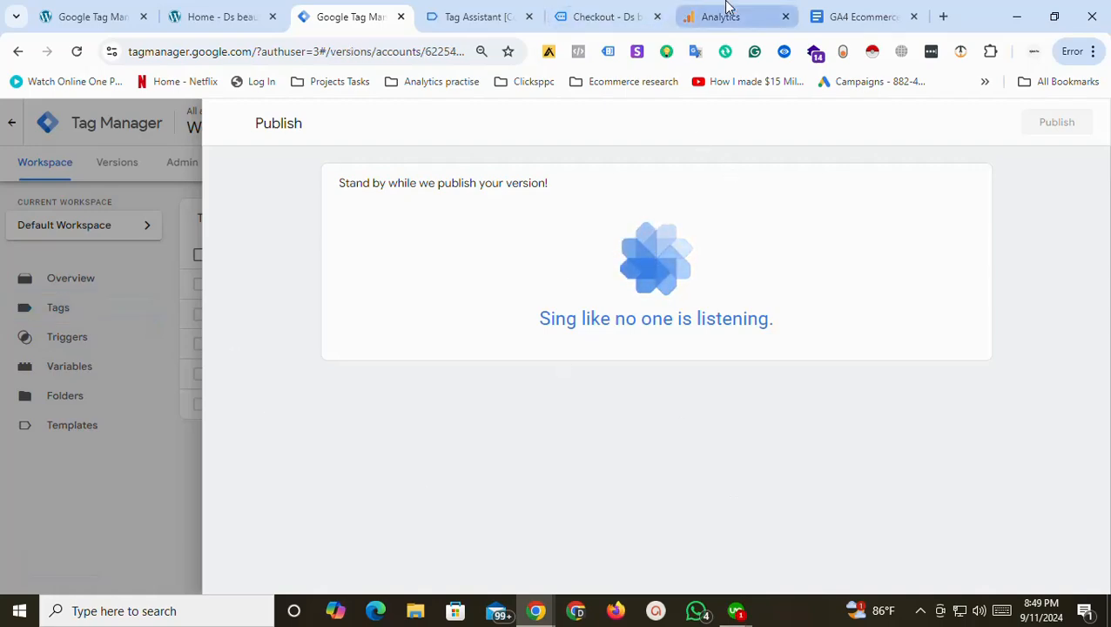
Switch to Google Analytics, leave the web stream details and check the Ds beauty property's existing events, including when event reports will appear.
click(726, 11)
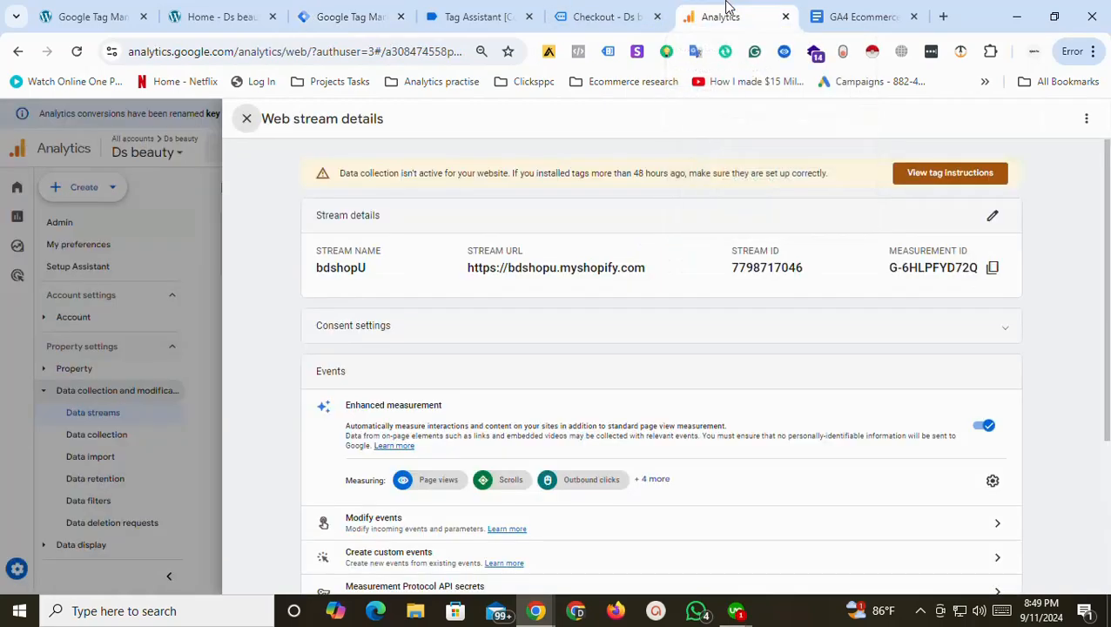
click(248, 119)
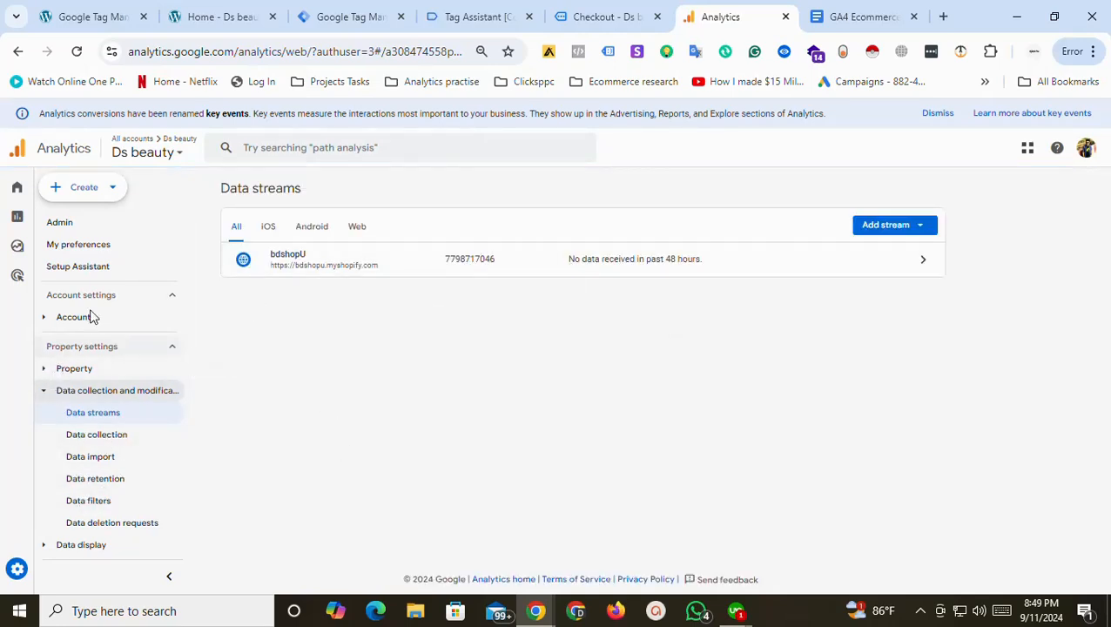
scroll(104, 535, down, 1)
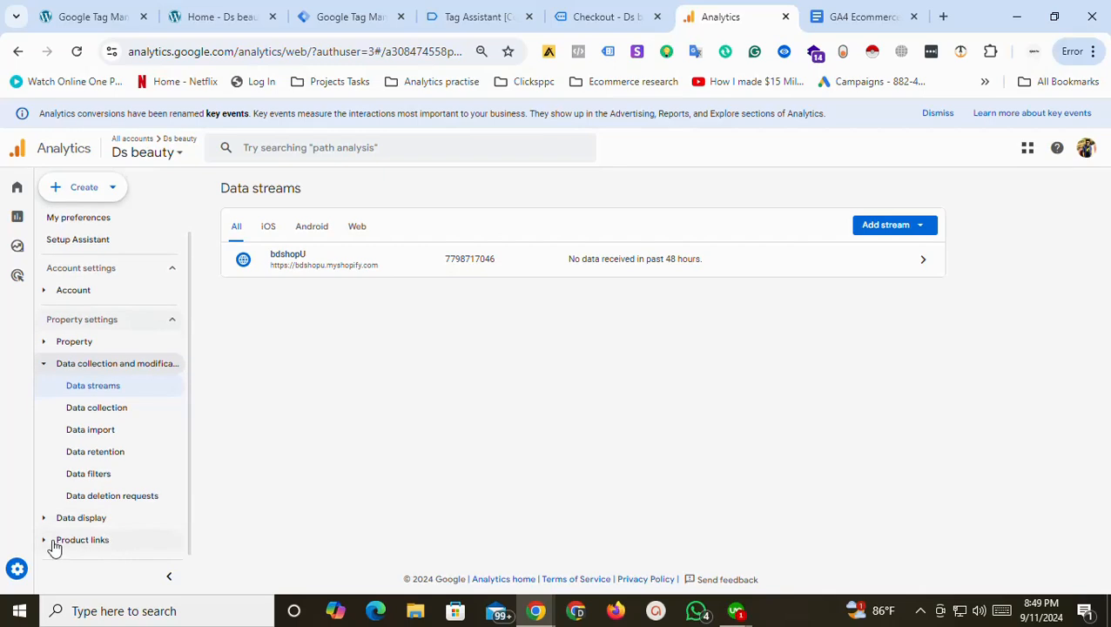
click(52, 521)
scroll(78, 461, down, 2)
click(81, 342)
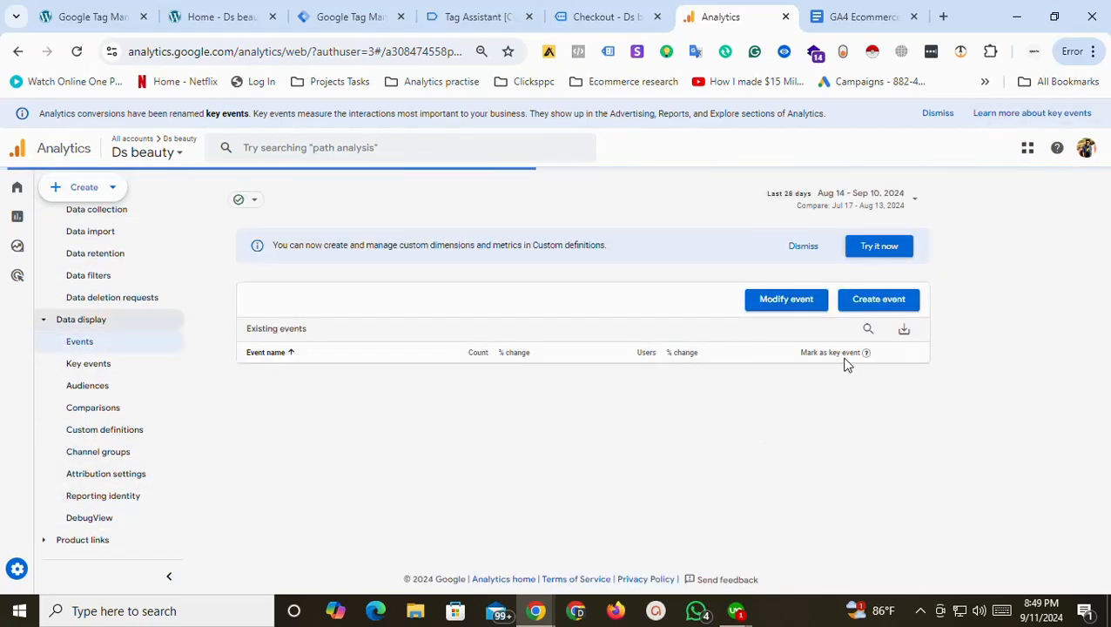
scroll(559, 383, down, 1)
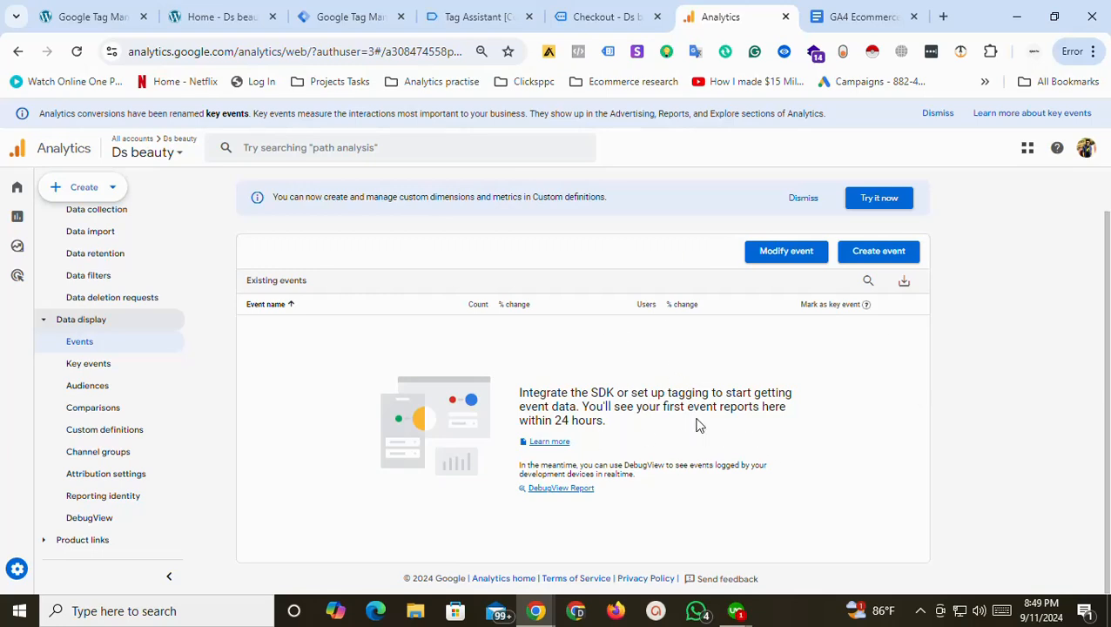
drag(589, 407, 774, 407)
drag(548, 422, 611, 425)
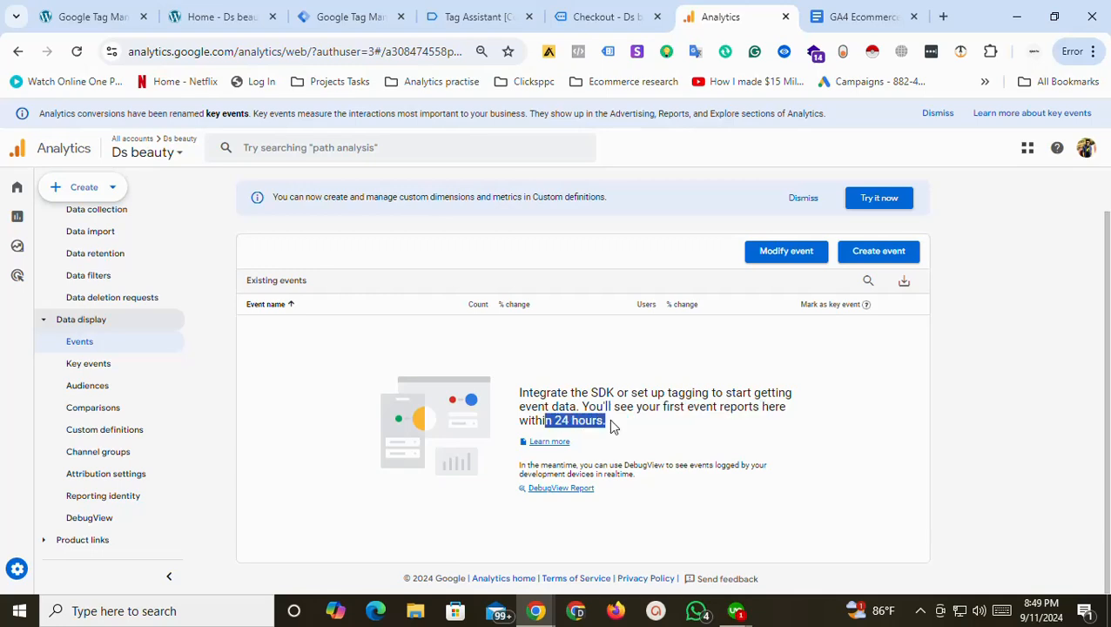
scroll(719, 384, up, 1)
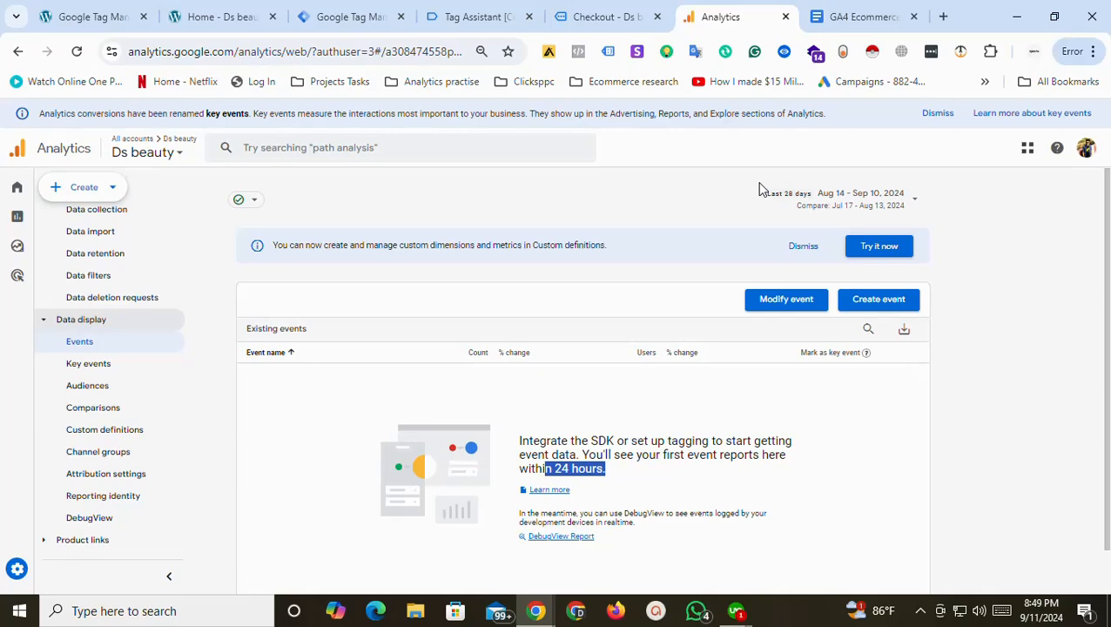
Return to Tag Manager, close the published version's summary and open the workspace's list of tags.
click(592, 13)
click(498, 12)
click(339, 12)
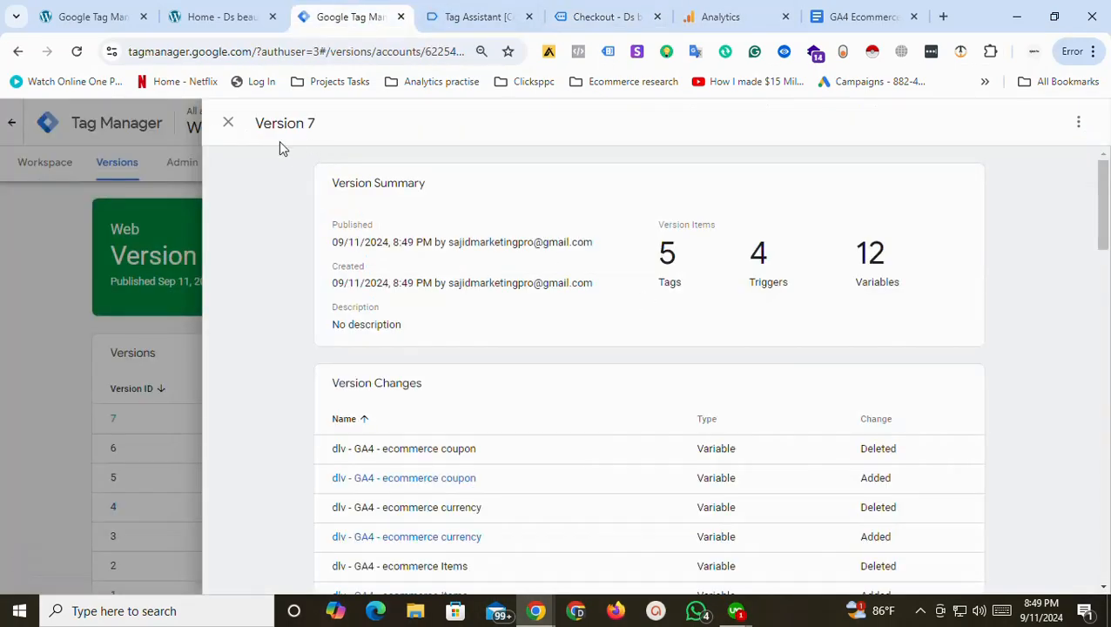
click(228, 123)
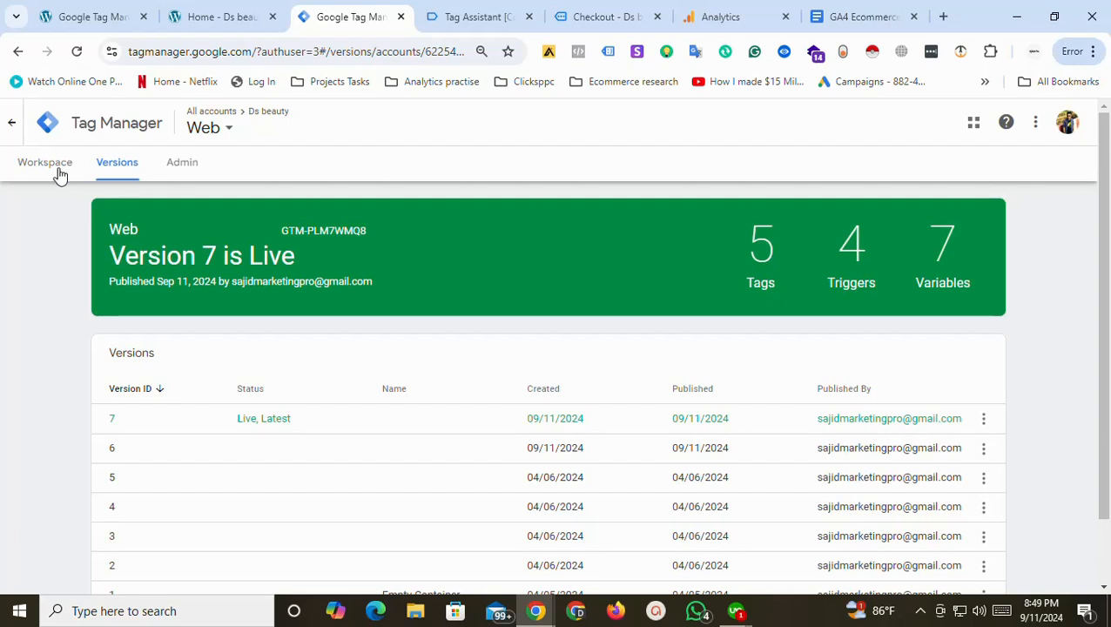
click(53, 168)
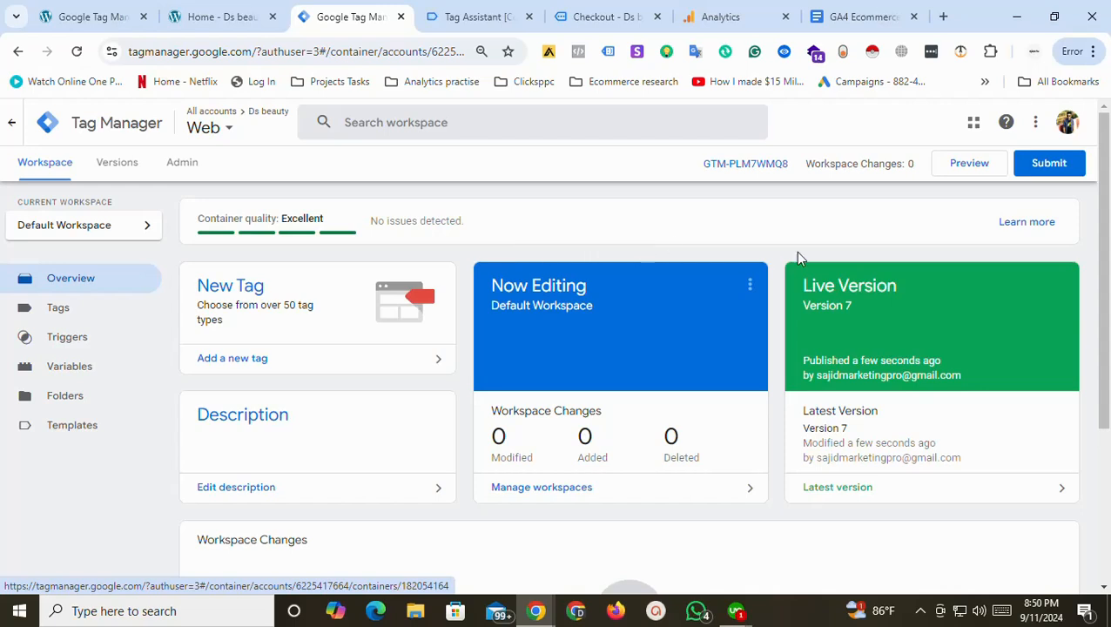
click(59, 307)
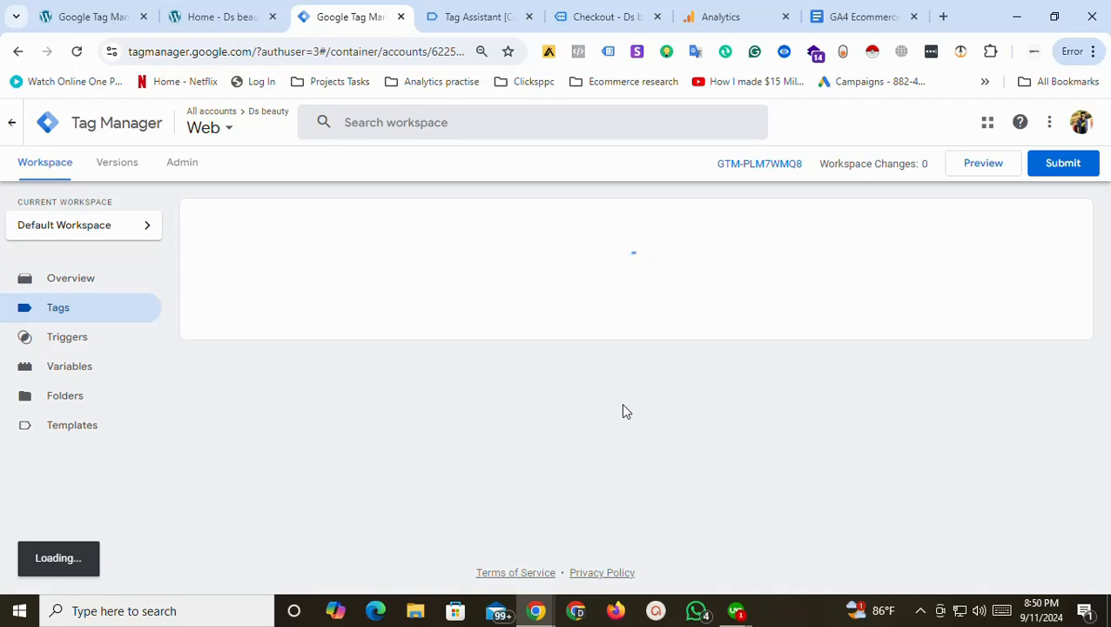